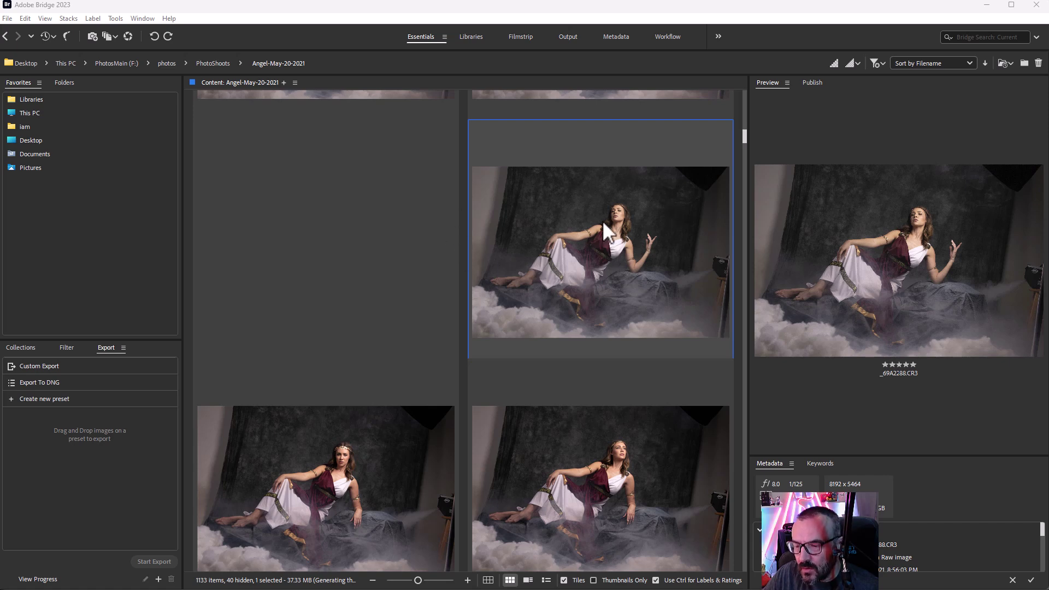
- Open _69A2288.CR3 in Camera Raw and set Highlights to -79 and Shadows to +15
left_click(586, 248)
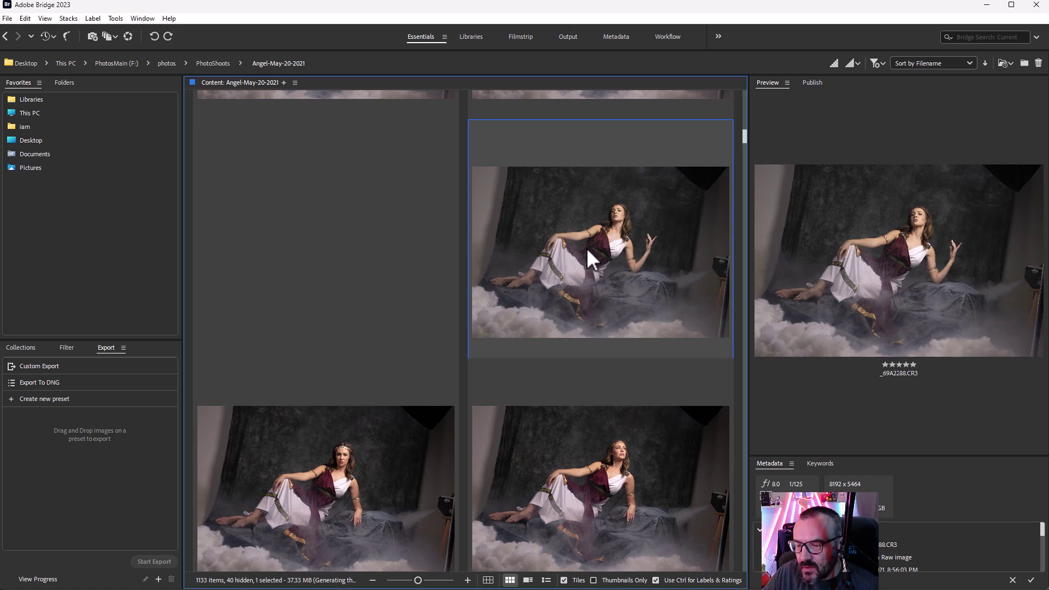
double_click(658, 249)
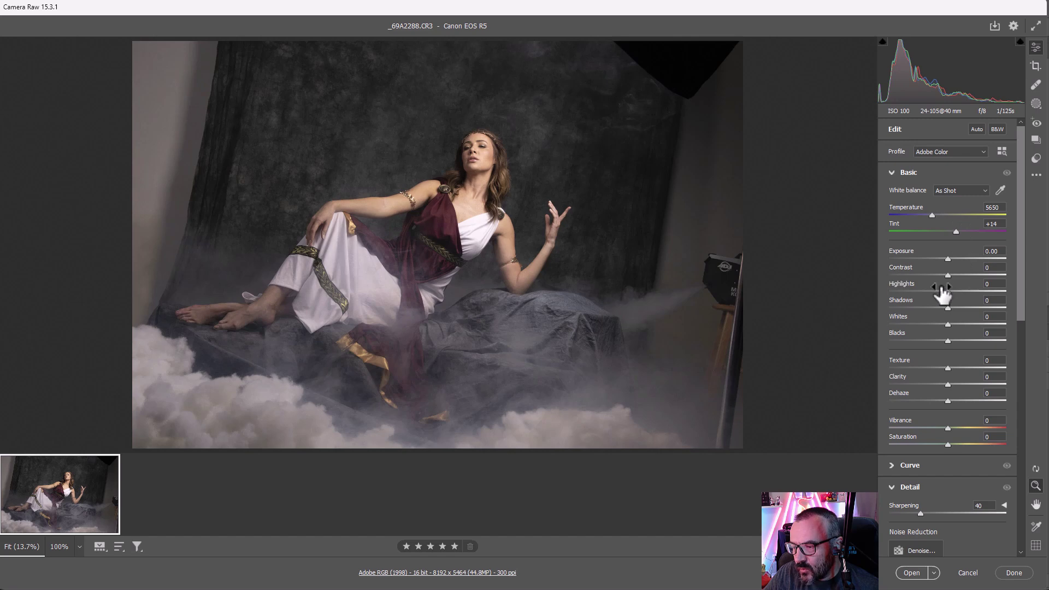
left_click_drag(950, 290, 903, 284)
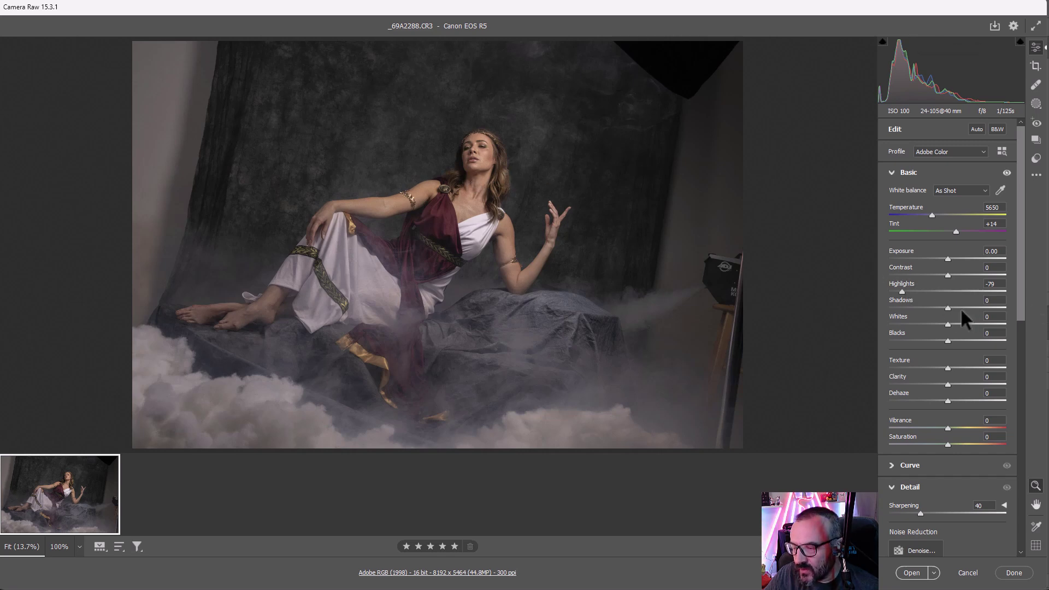
left_click_drag(948, 307, 957, 308)
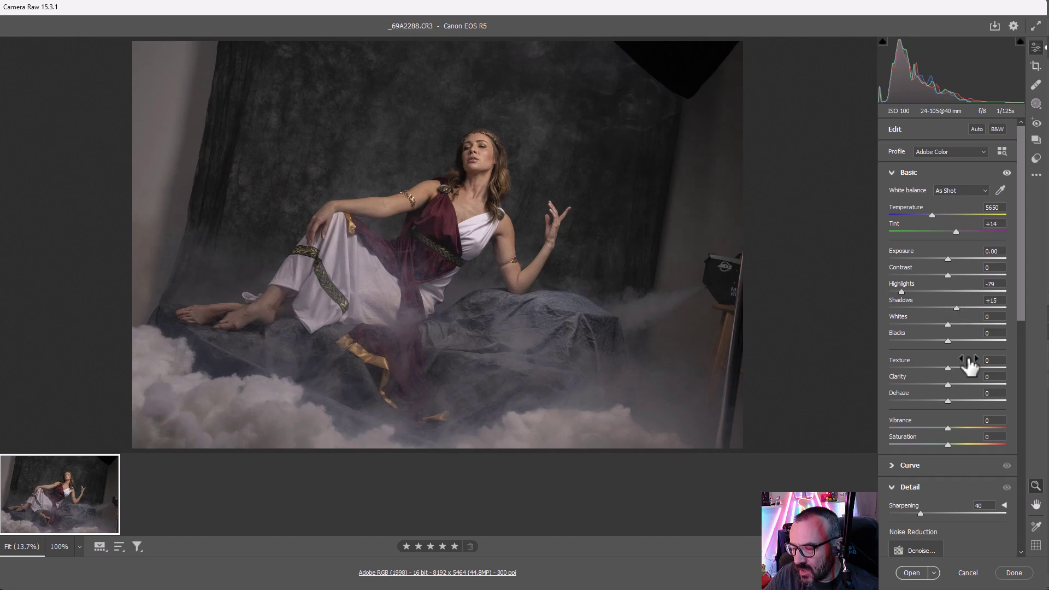
- Set Sharpening to 70 and raise the luminance of Oranges to +14
scroll(967, 363, "down", 6)
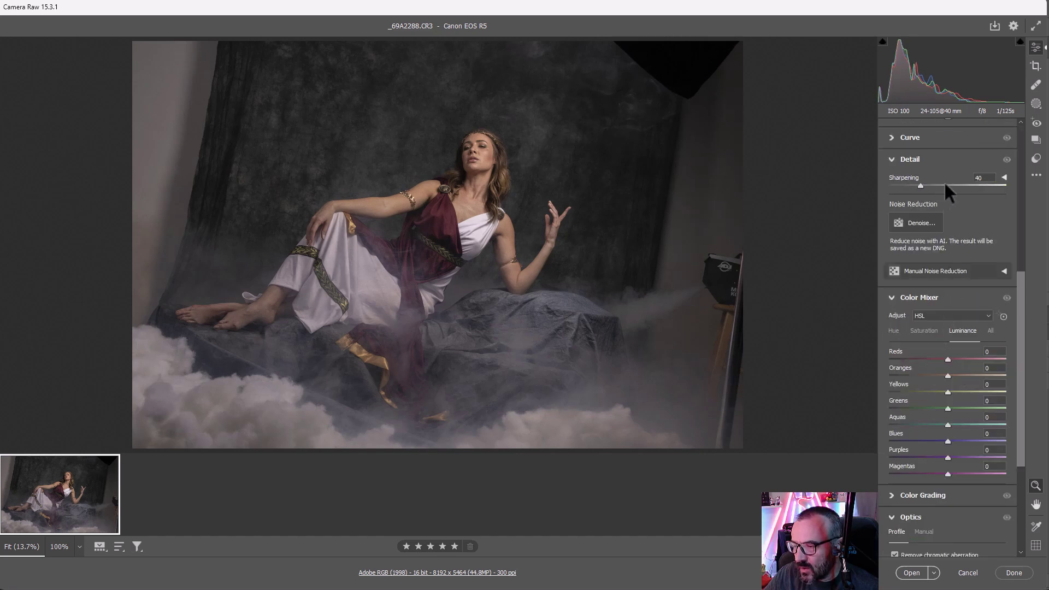
left_click_drag(942, 182, 944, 185)
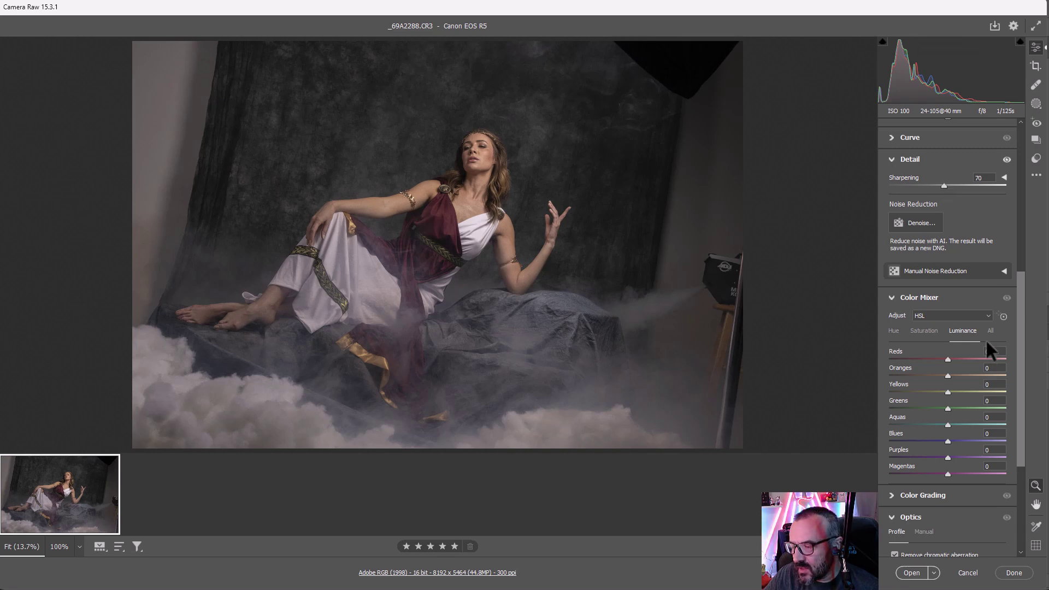
scroll(959, 358, "down", 2)
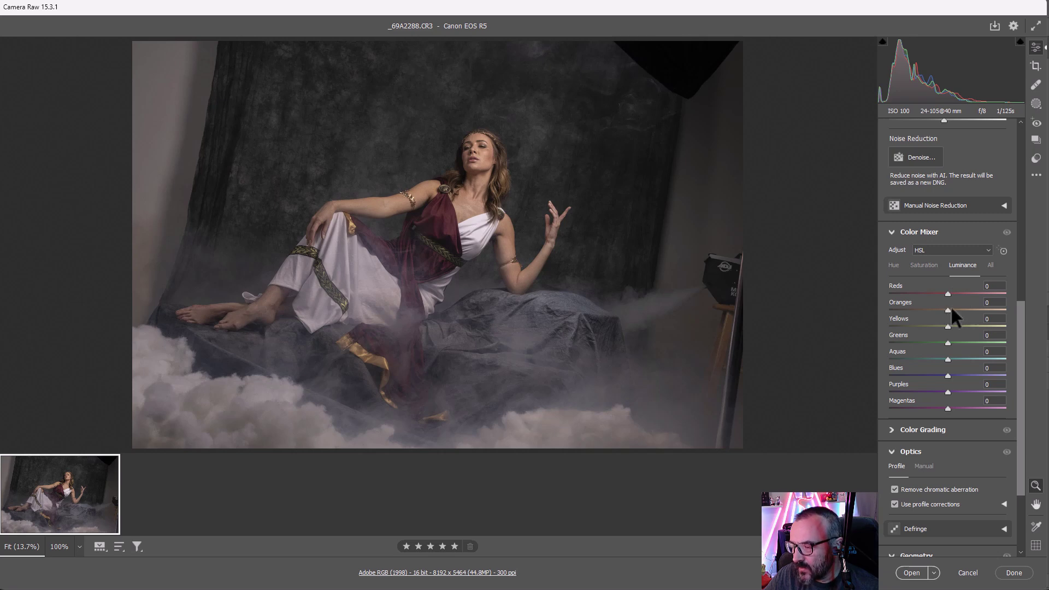
left_click_drag(947, 310, 953, 311)
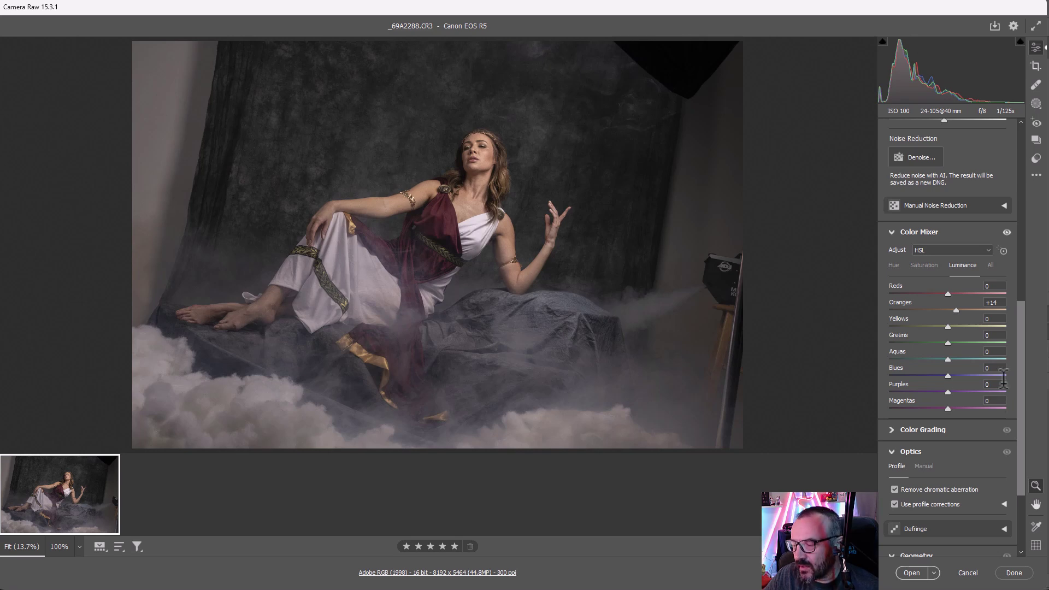
- Open the developed raw photo in Photoshop
scroll(936, 353, "down", 3)
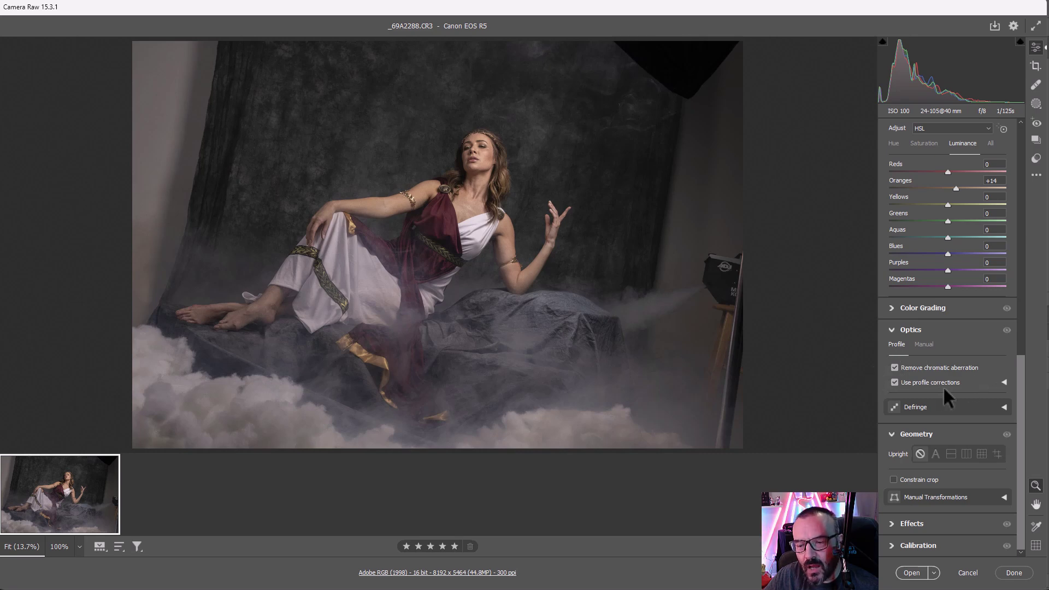
left_click(911, 573)
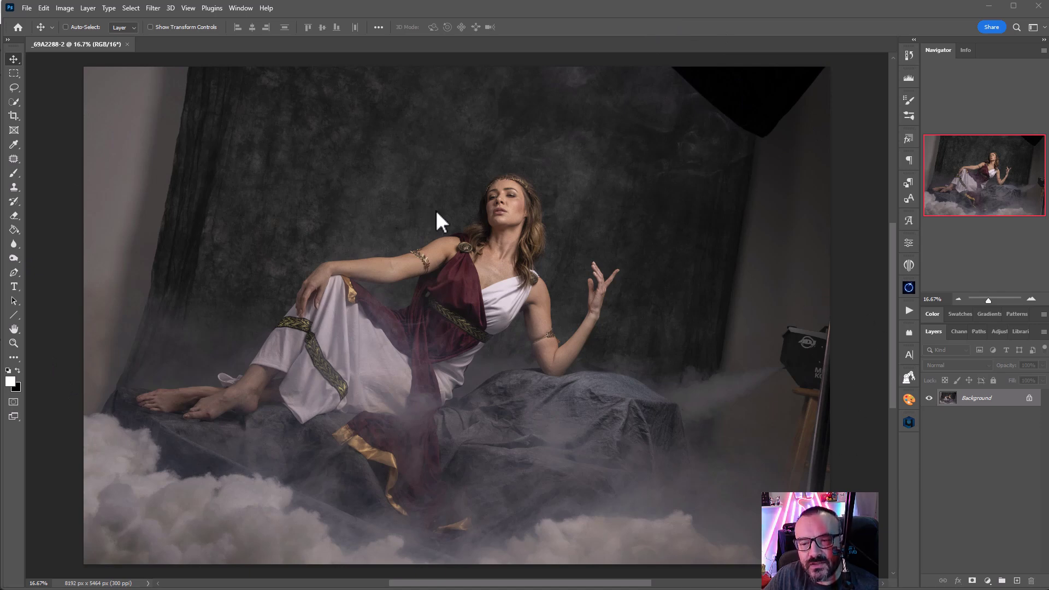
- Rotate the photo slightly counter-clockwise and crop it to about 6264 x 5218 px, cutting off the smoke machine and the outer left wall
left_click(13, 115)
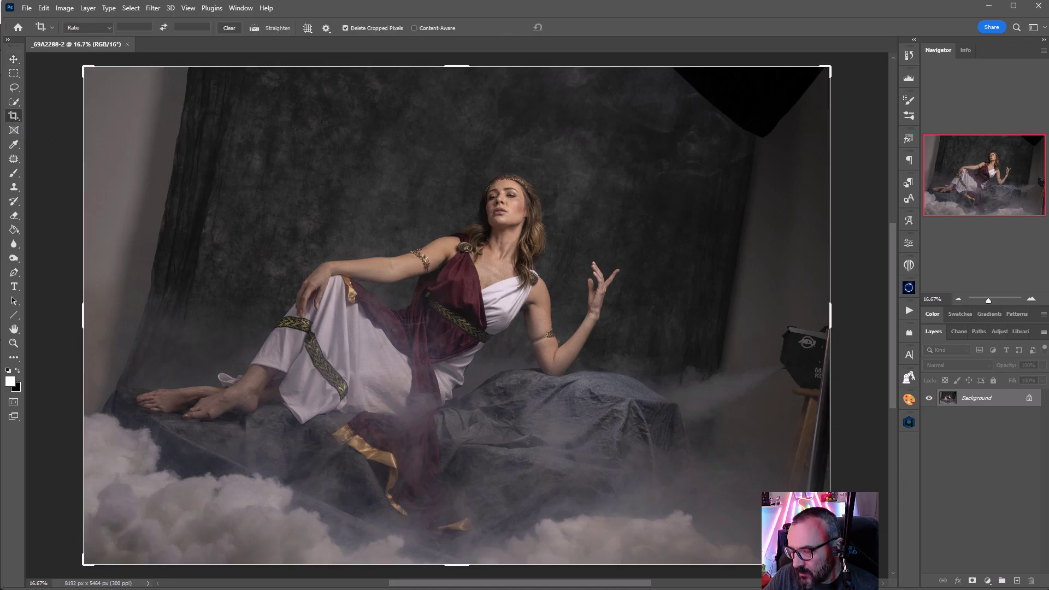
left_click_drag(874, 552, 880, 530)
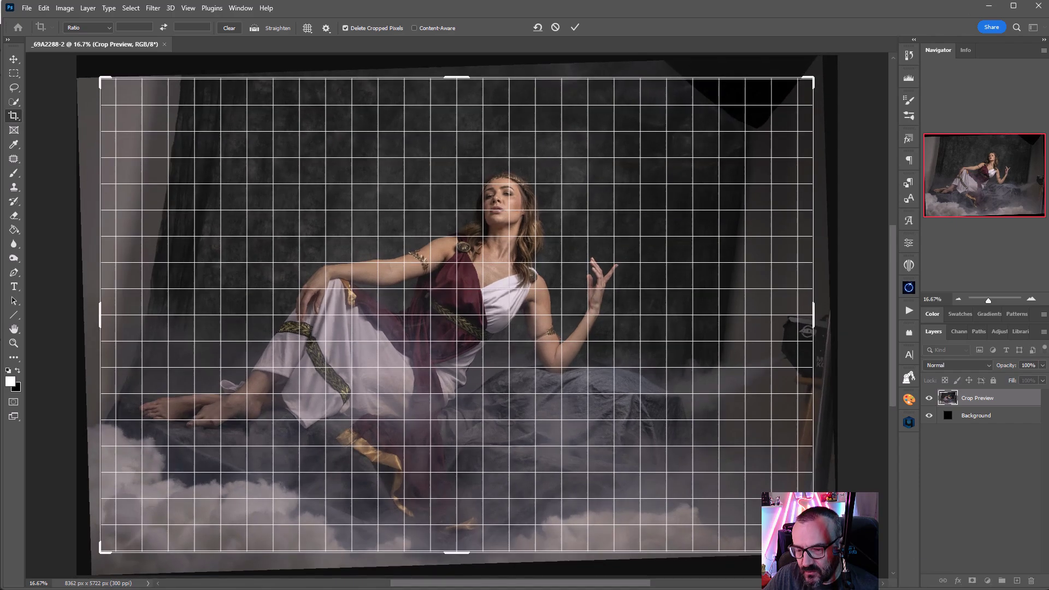
left_click_drag(842, 560, 842, 558)
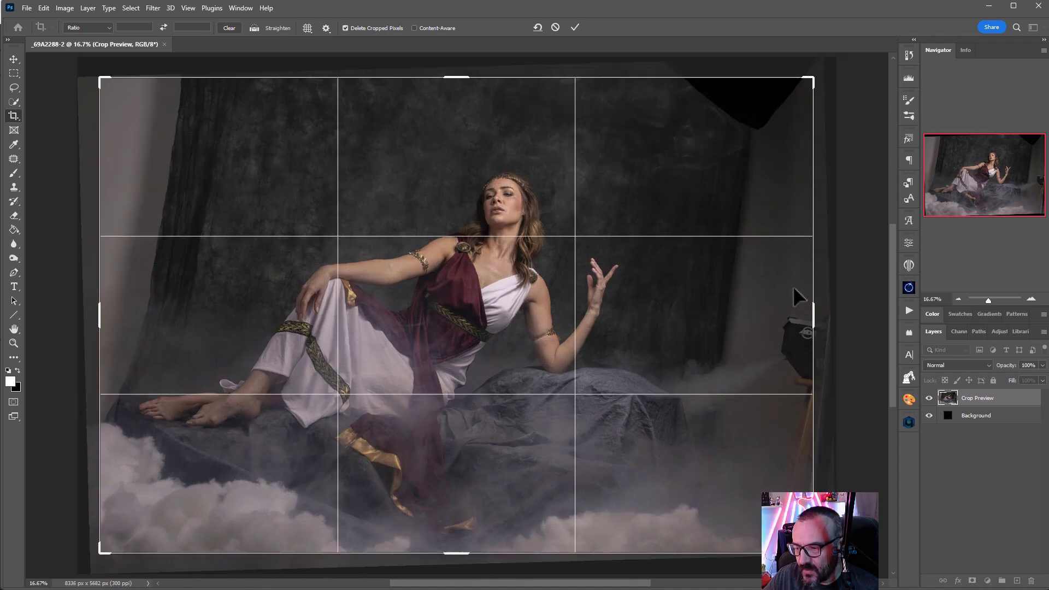
left_click_drag(812, 316, 754, 312)
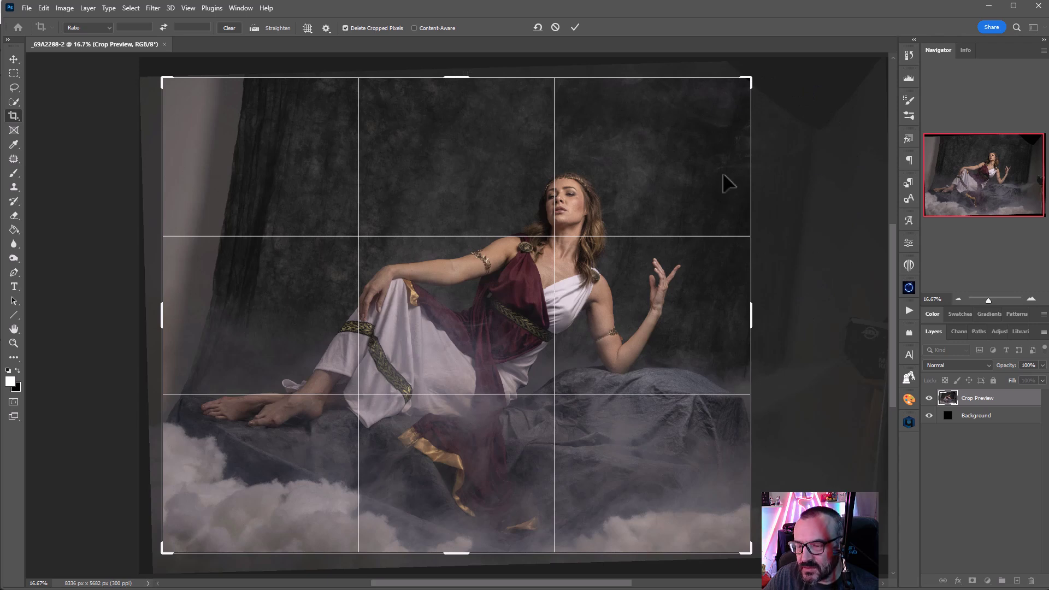
left_click_drag(166, 335, 171, 317)
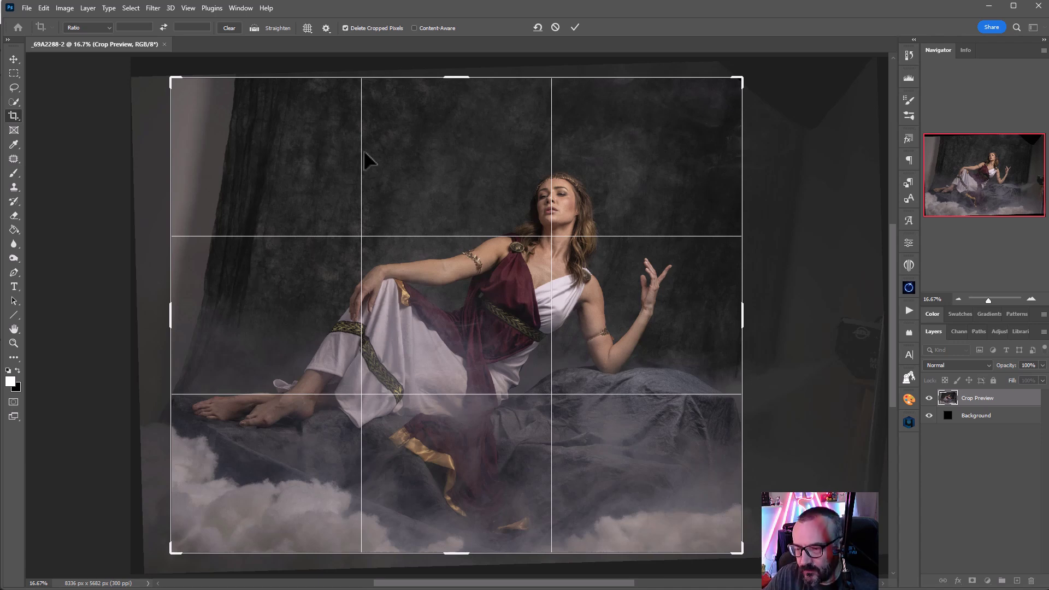
key("Return")
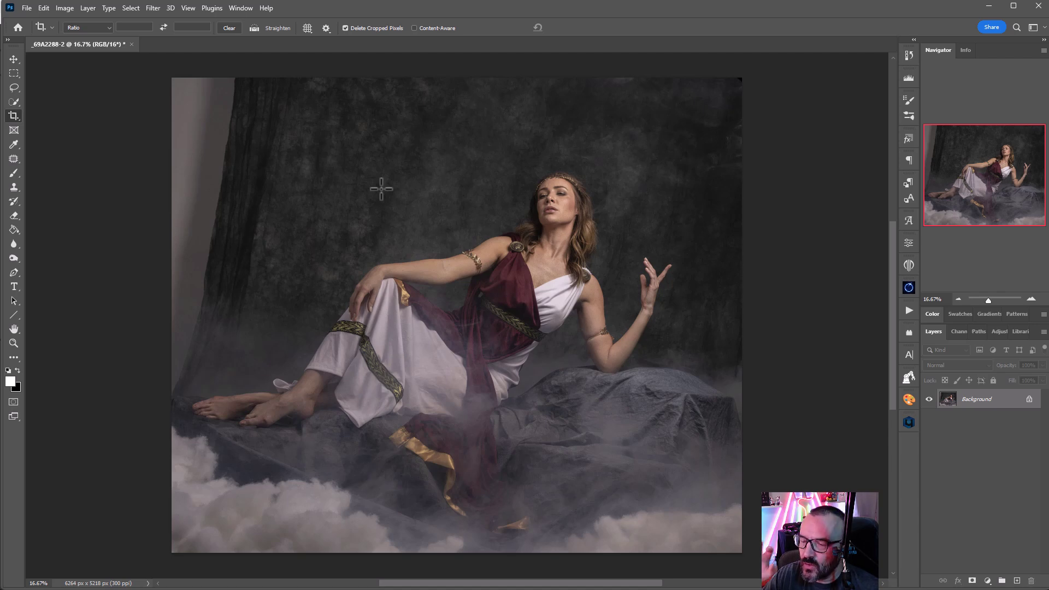
- Extend the canvas past the photo's right edge to about 7080 px wide using a Content-Aware crop
left_click(361, 238)
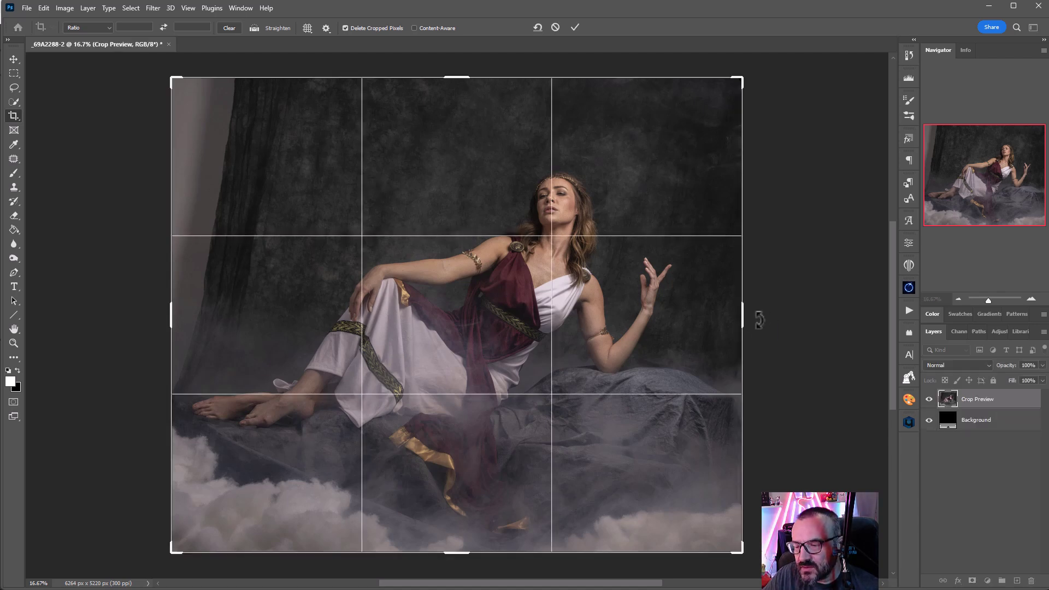
left_click_drag(743, 319, 779, 315)
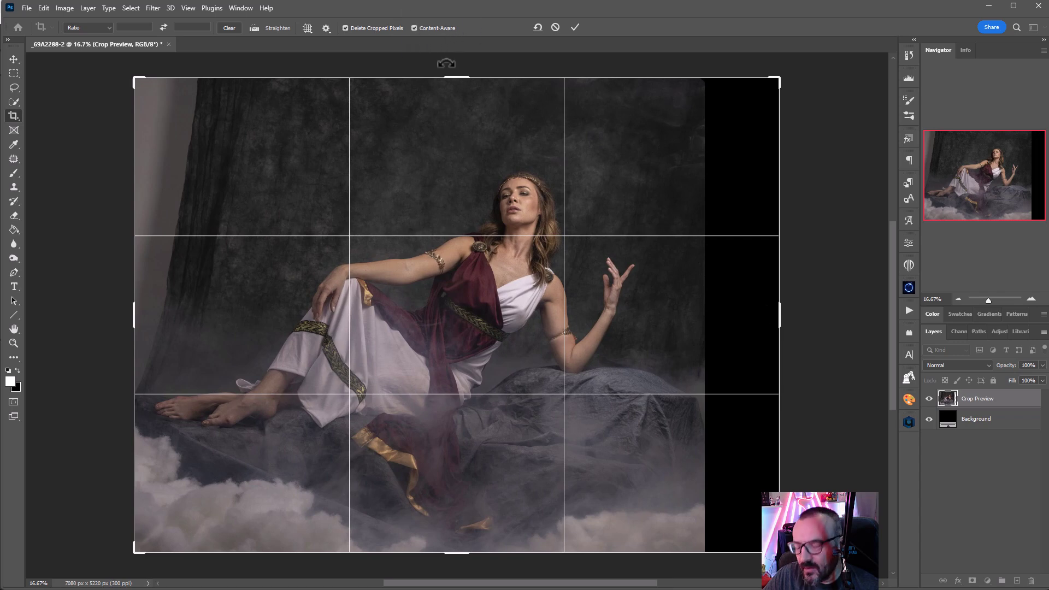
key("Return")
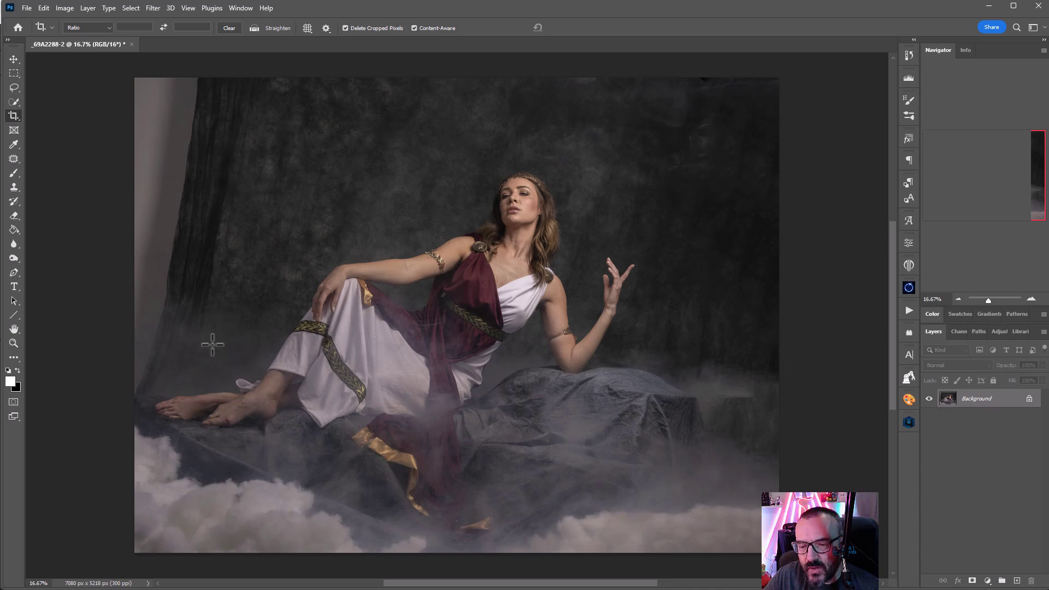
- Use the Patch Tool to replace the light wall strip beside the backdrop's left edge with dark backdrop texture
left_click(12, 160)
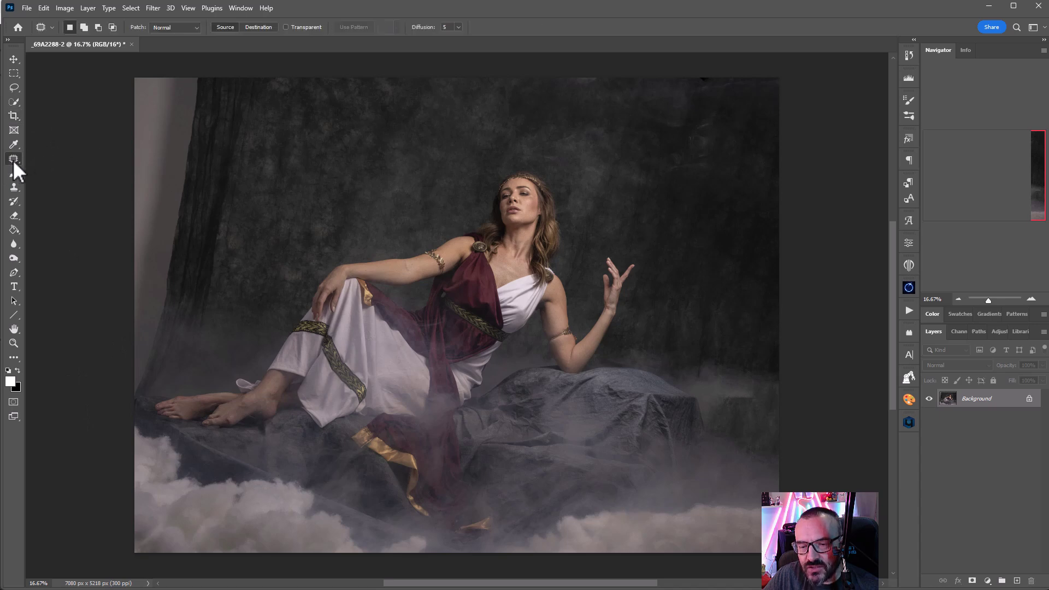
right_click(12, 160)
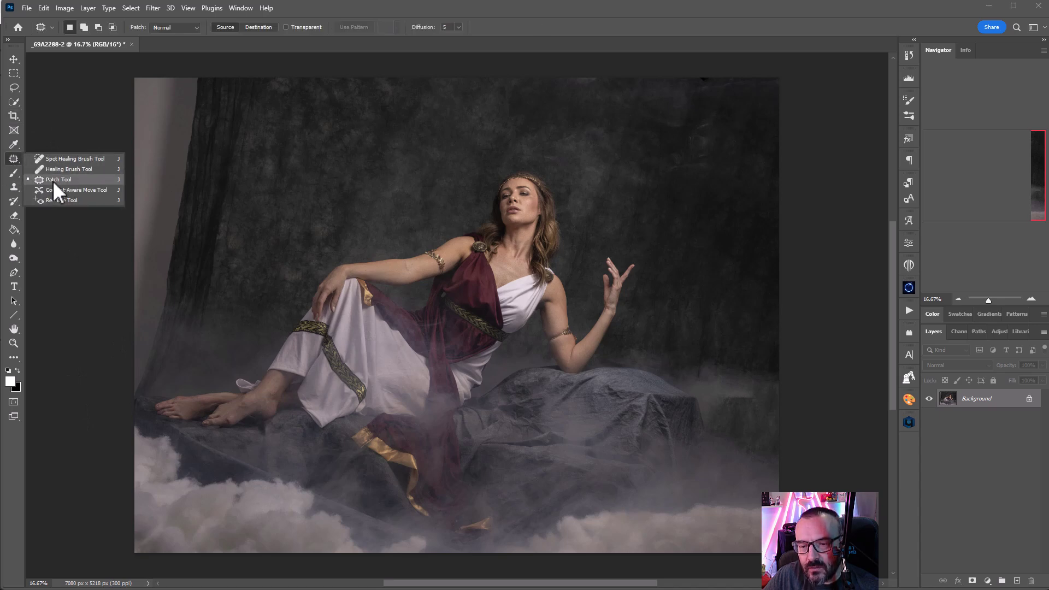
left_click(52, 181)
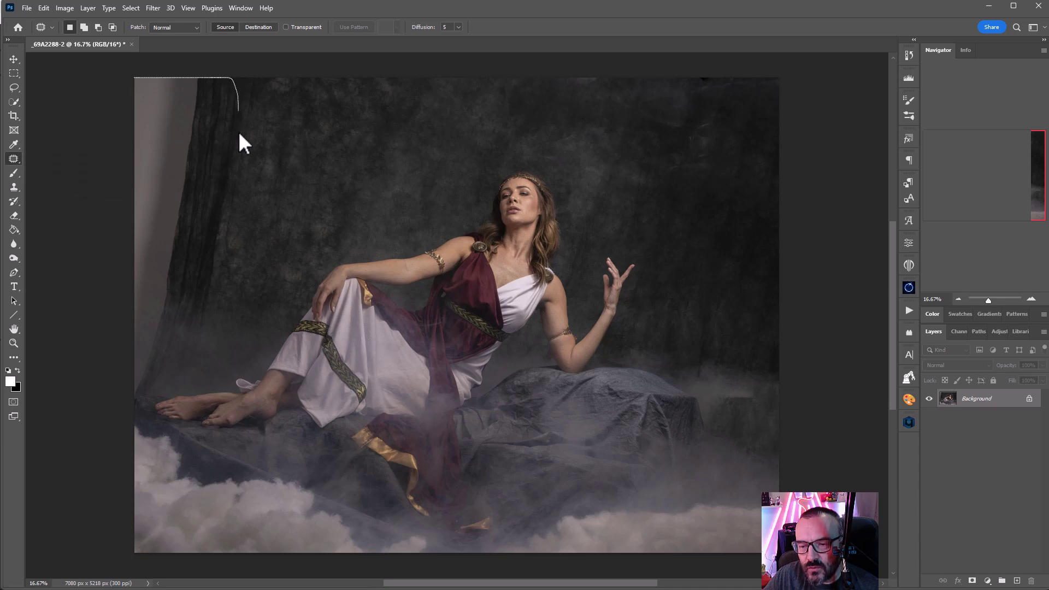
left_click_drag(156, 376, 100, 197)
left_click_drag(169, 175, 239, 169)
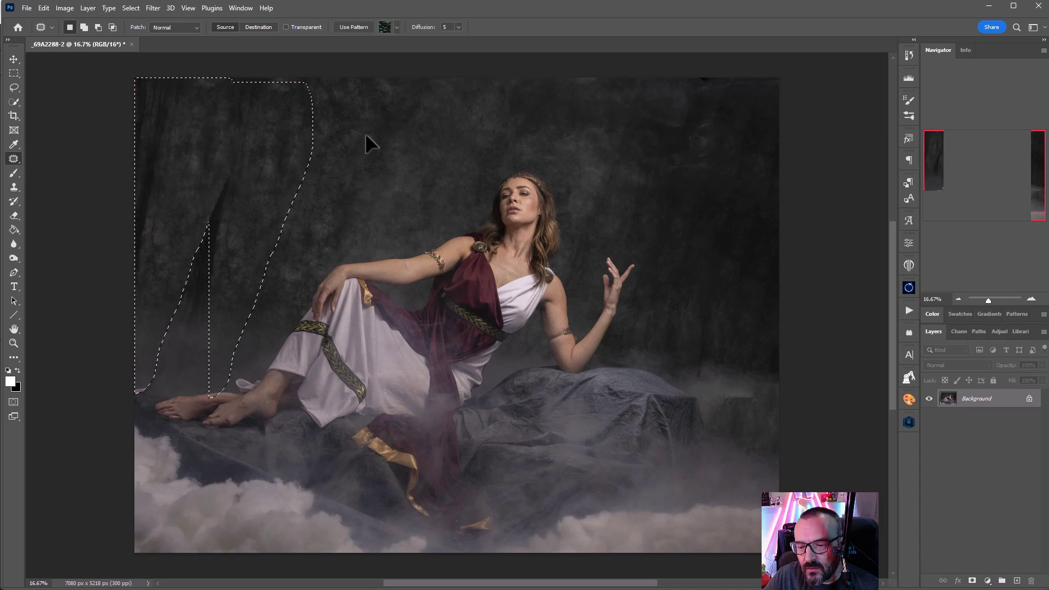
key("ctrl+d")
- Patch the remaining wall remnants and seams in the left part of the backdrop with clean backdrop texture
mouse_move(109, 329)
left_mouse_down()
mouse_move(164, 363)
mouse_move(113, 388)
mouse_move(110, 328)
left_mouse_up()
mouse_move(150, 360)
left_mouse_down()
mouse_move(262, 234)
mouse_move(225, 299)
left_mouse_up()
key("ctrl+d")
mouse_move(122, 300)
left_mouse_down()
mouse_move(169, 106)
mouse_move(134, 292)
left_mouse_up()
mouse_move(164, 175)
left_mouse_down()
mouse_move(272, 162)
mouse_move(293, 187)
left_mouse_up()
key("ctrl+d")
mouse_move(106, 290)
left_mouse_down()
mouse_move(175, 145)
mouse_move(134, 289)
left_mouse_up()
mouse_move(167, 166)
left_mouse_down()
mouse_move(328, 143)
mouse_move(169, 295)
mouse_move(134, 298)
left_mouse_up()
mouse_move(164, 220)
left_mouse_down()
mouse_move(250, 170)
mouse_move(280, 192)
left_mouse_up()
mouse_move(215, 156)
left_mouse_down()
mouse_move(178, 328)
mouse_move(227, 263)
mouse_move(215, 159)
left_mouse_up()
left_click_drag(183, 286, 295, 208)
key("ctrl+d")
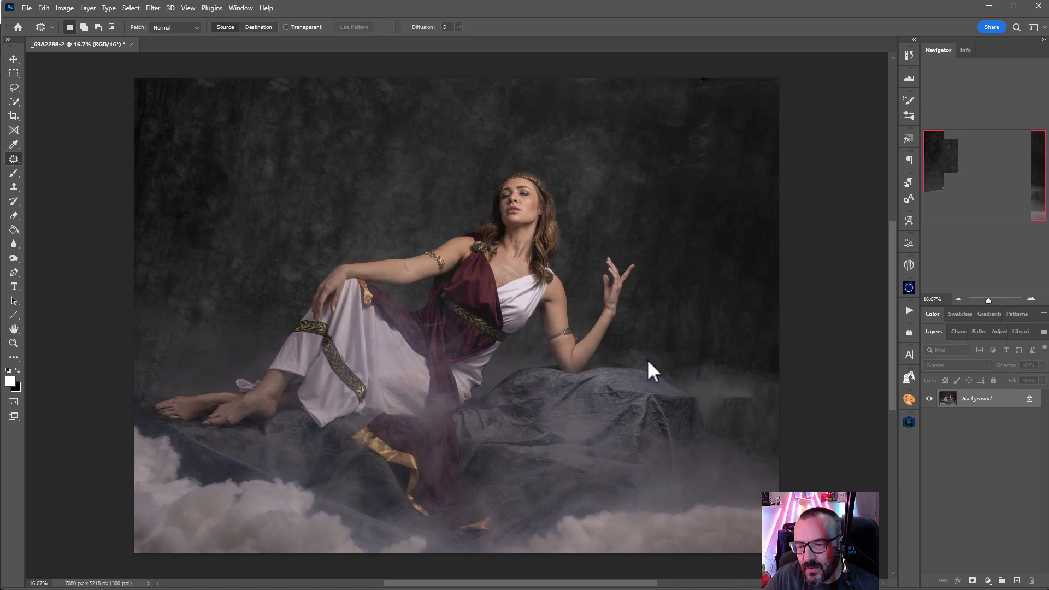
- Use a Content-Aware crop to widen the photo on both sides and trim its bottom, to about 8028 x 5134 px
left_click(14, 116)
left_click_drag(134, 315, 101, 324)
left_click_drag(811, 313, 822, 320)
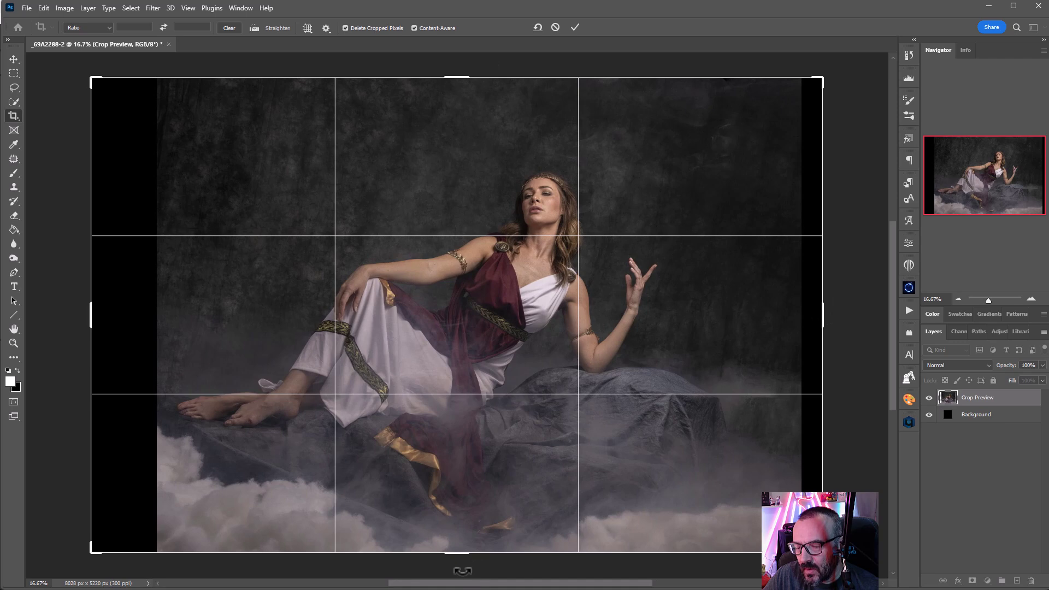
left_click_drag(459, 552, 459, 546)
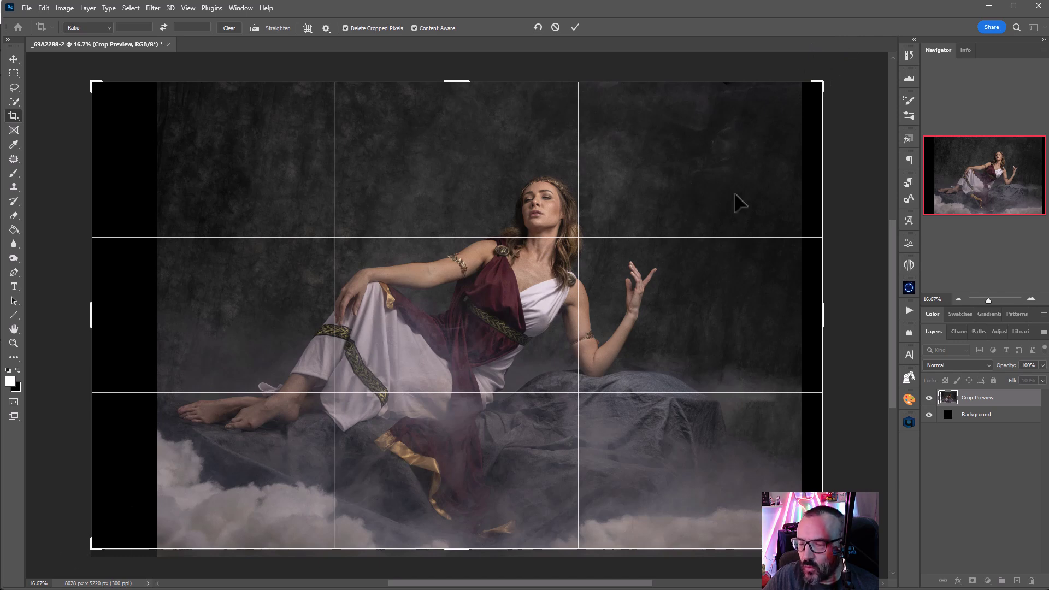
key("Return")
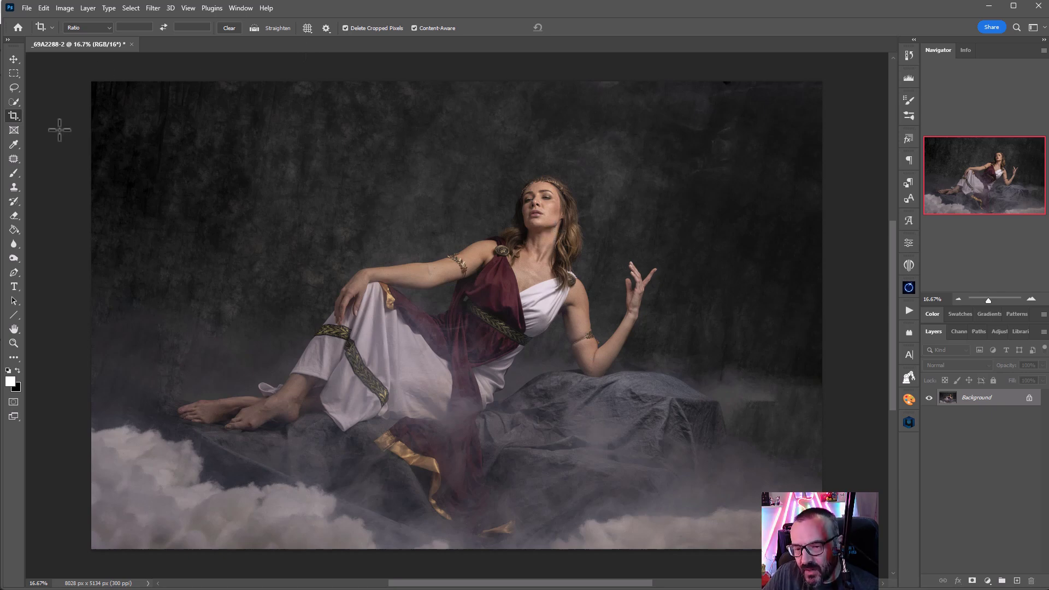
left_click(14, 59)
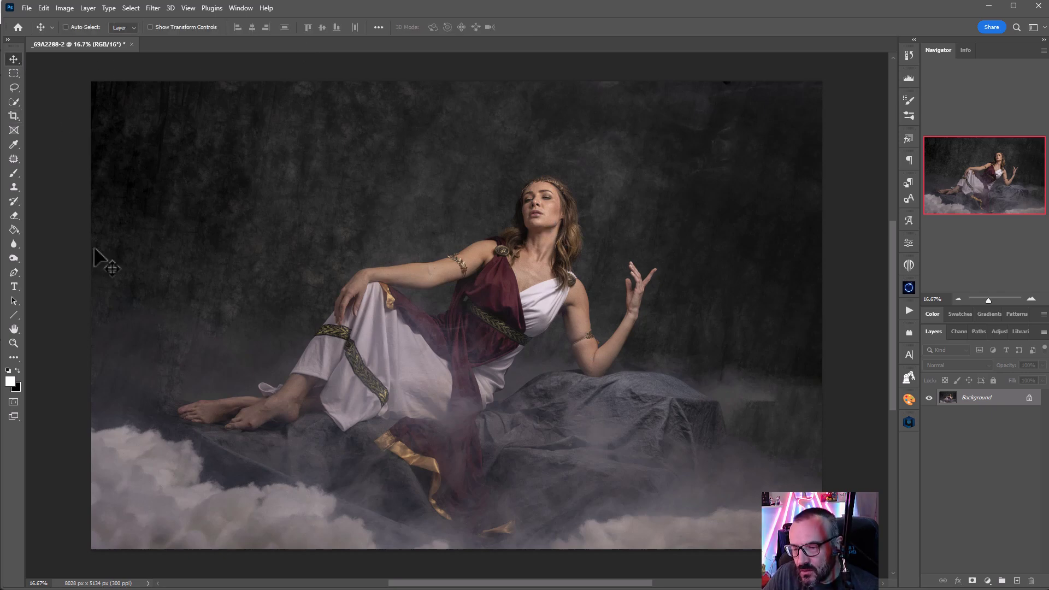
left_click(13, 159)
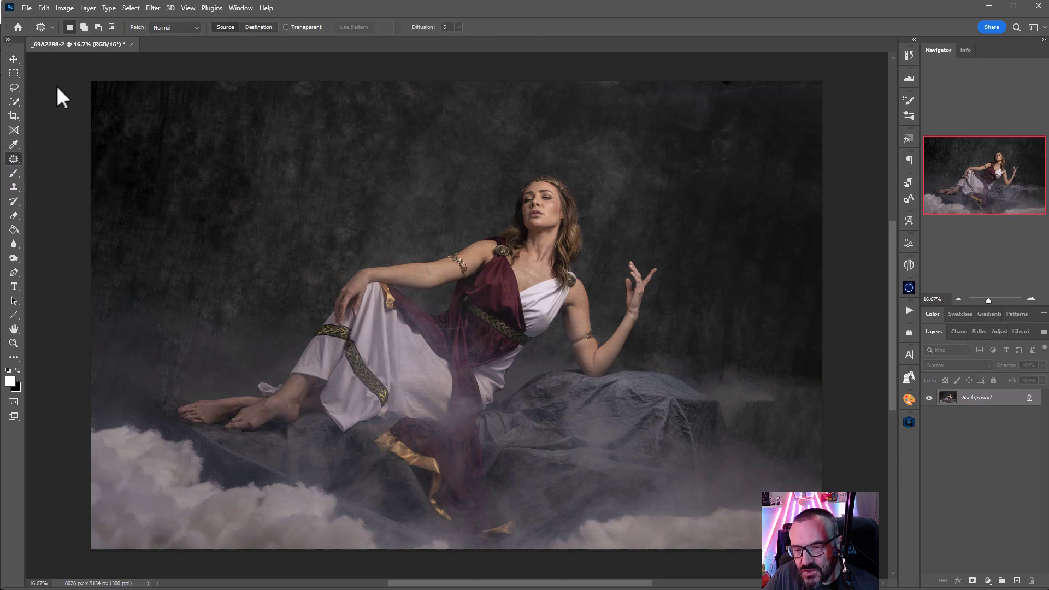
left_click(12, 59)
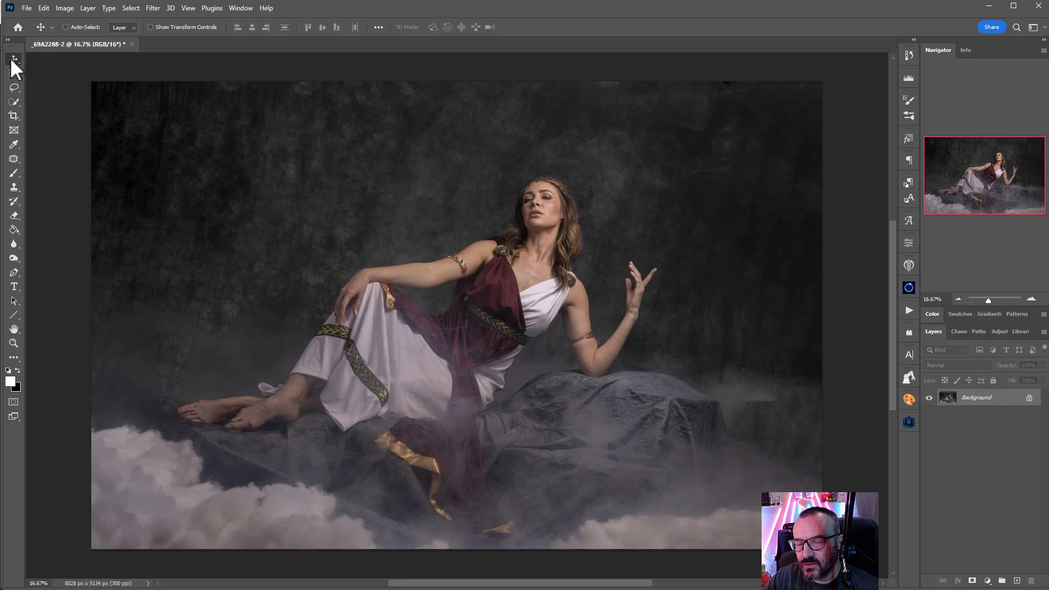
- Open the Retouch4me panel and apply its Heal retouch to clean up the model's skin blemishes
left_click(909, 421)
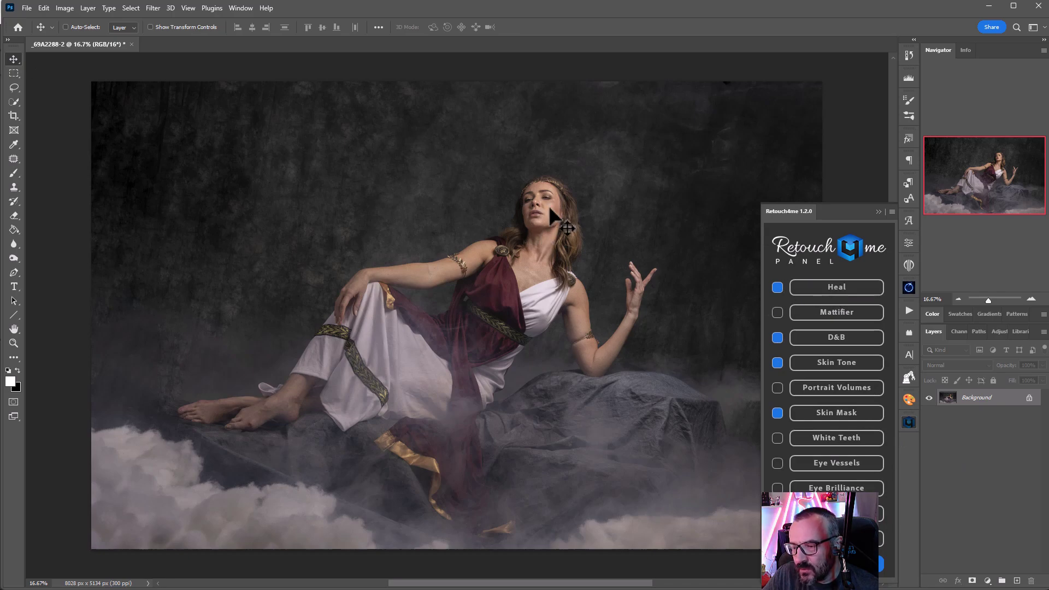
scroll(551, 211, "up", 8)
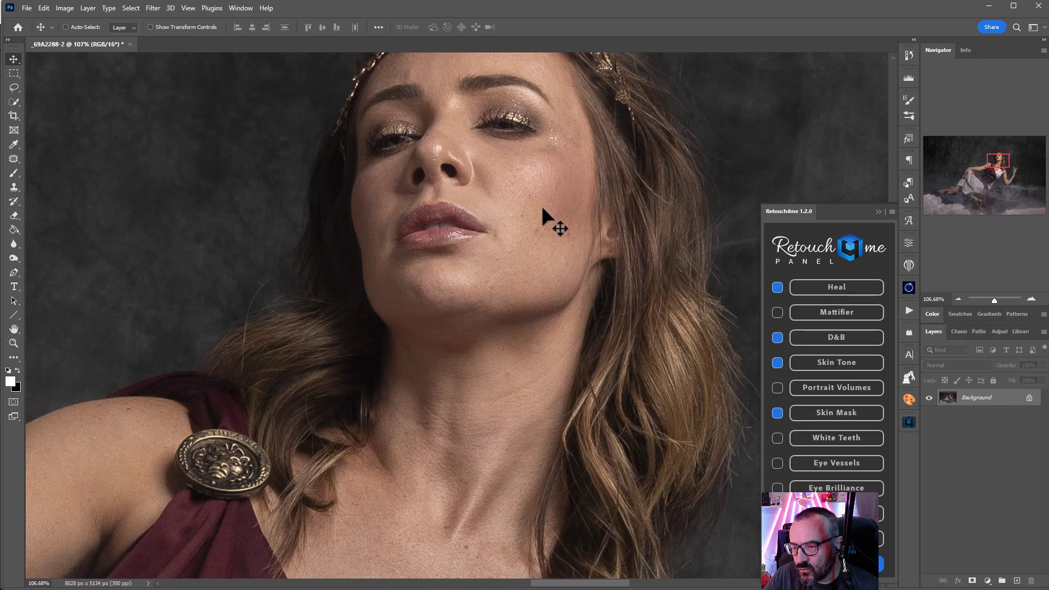
scroll(547, 200, "up", 3)
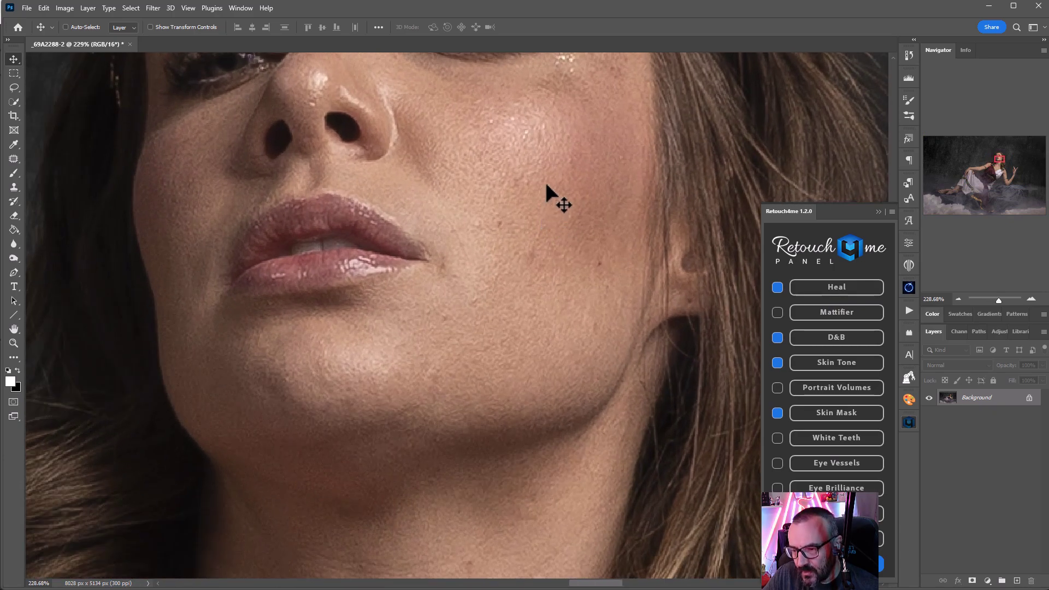
left_click_drag(551, 176, 525, 276)
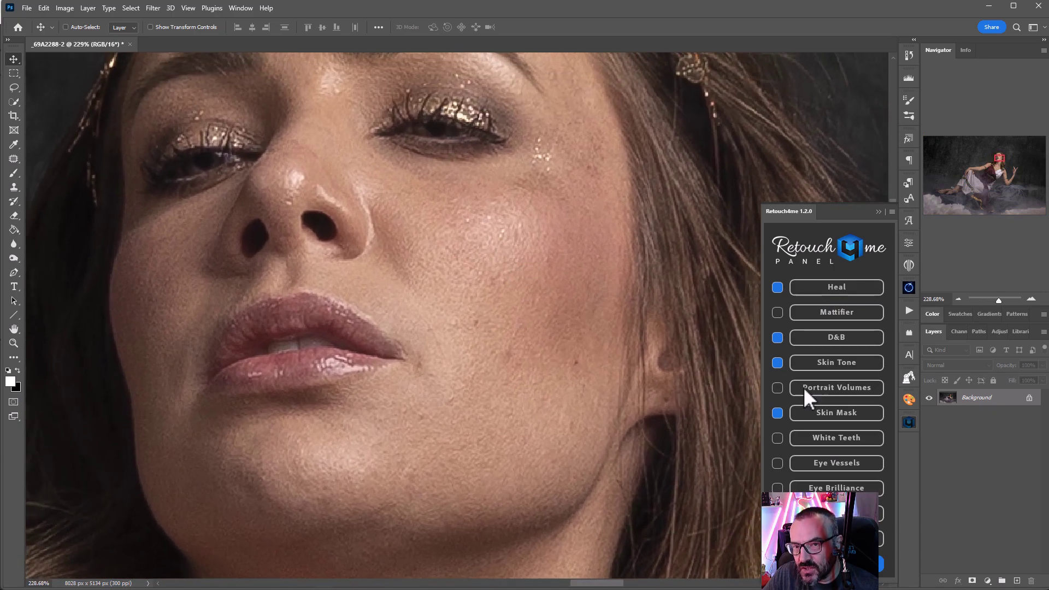
left_click(819, 288)
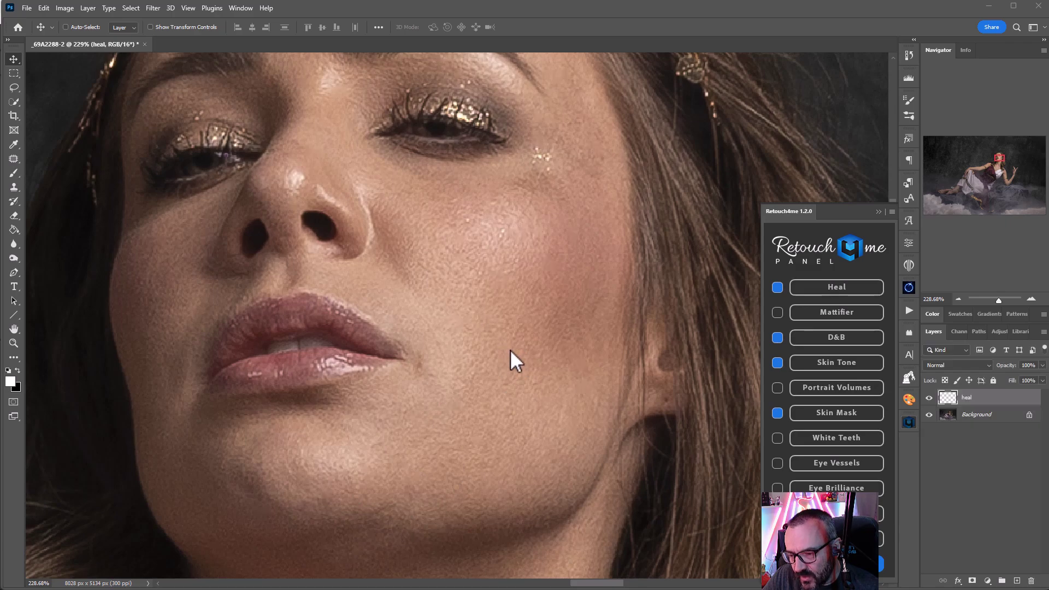
- Examine the heal layer's patches on their own and compare the face with and without the healing
left_click(929, 415)
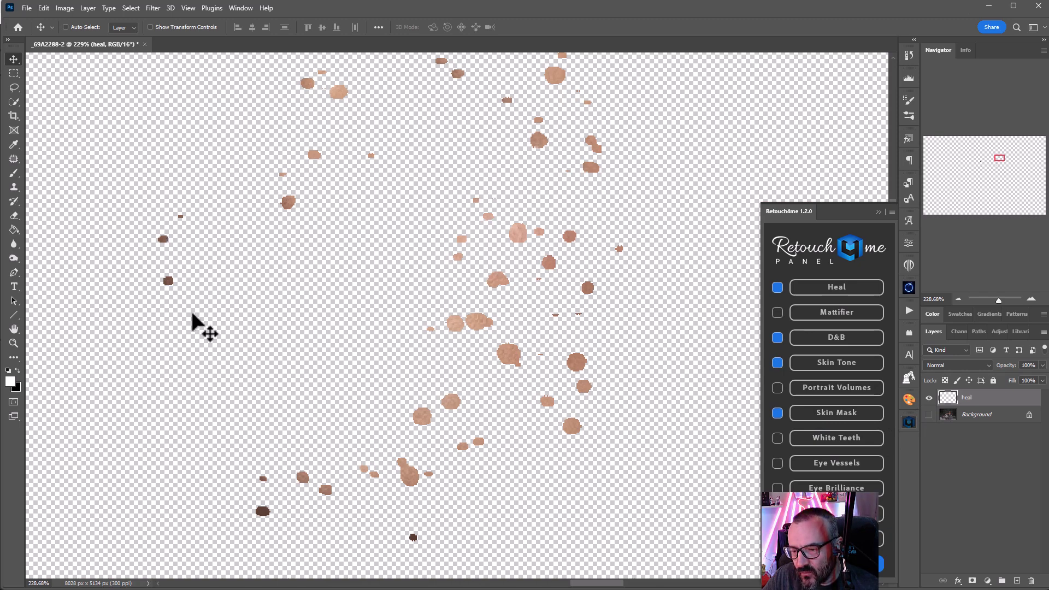
left_click(929, 415)
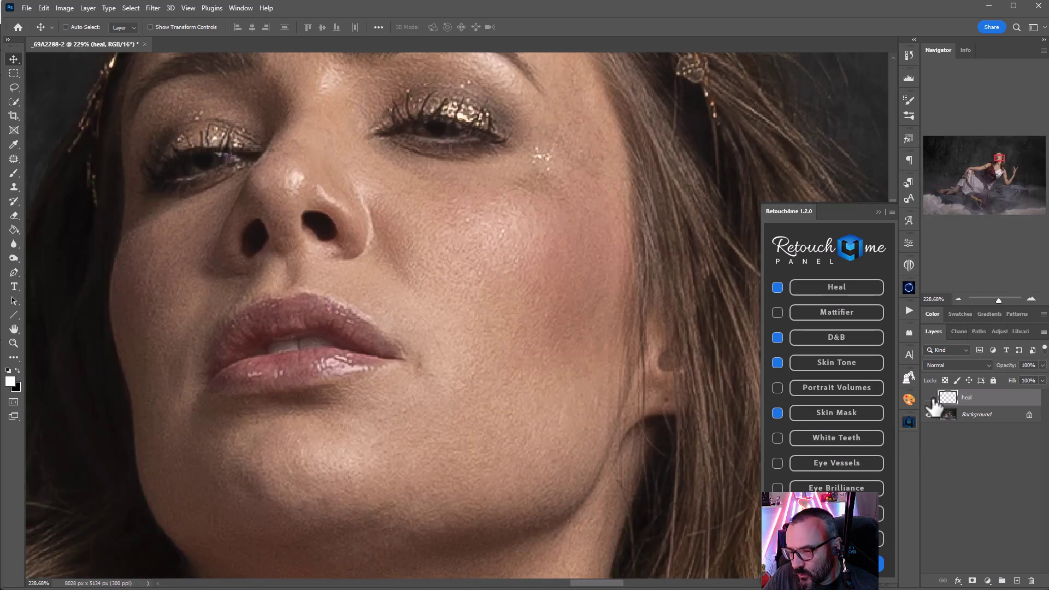
left_click(929, 398)
left_click(929, 398)
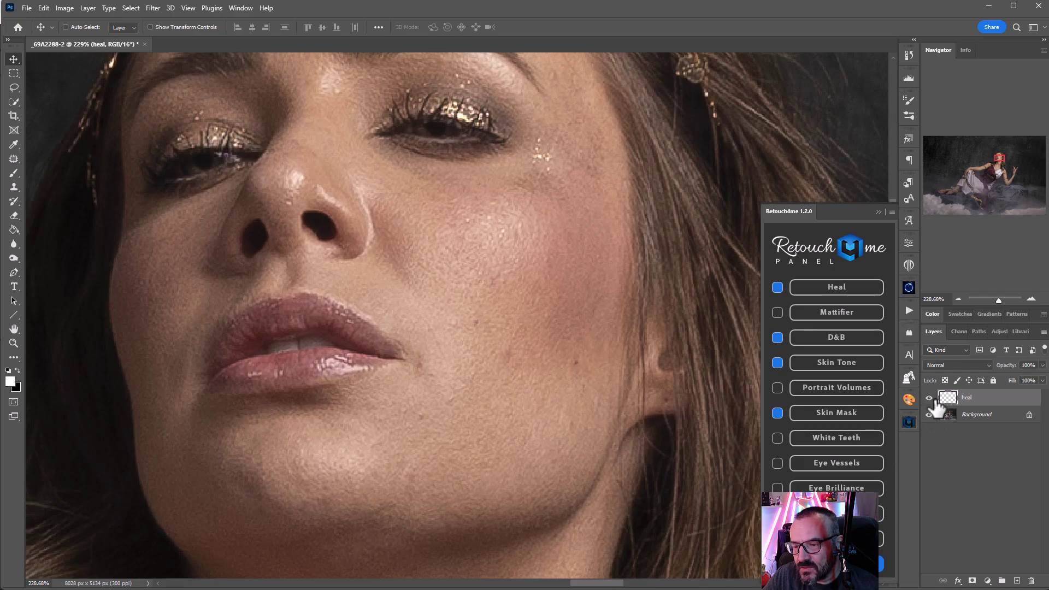
left_click(929, 398)
left_click(929, 398)
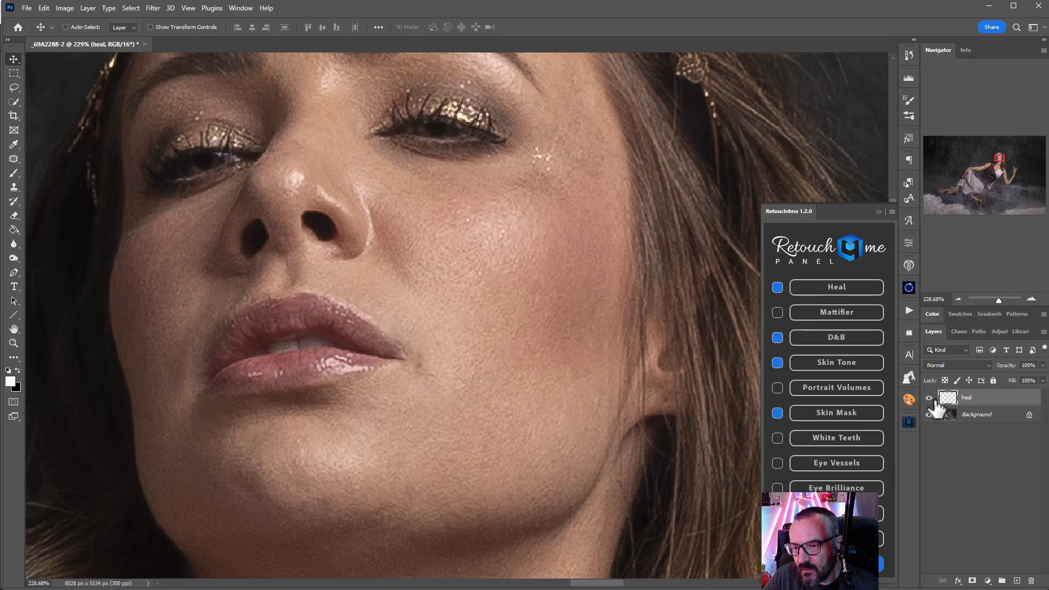
left_click(929, 397)
left_click(933, 401)
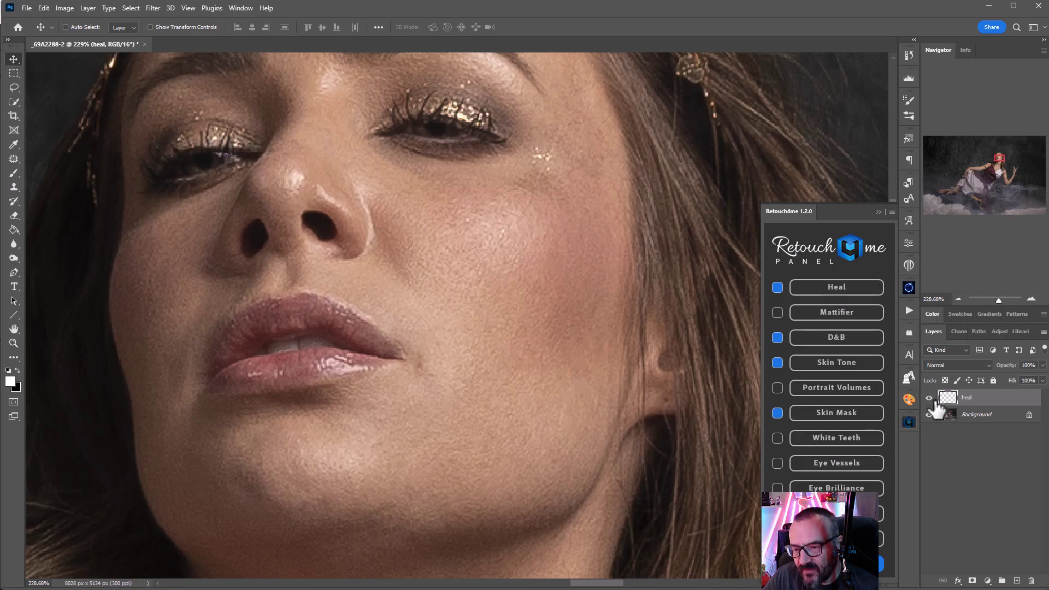
left_click(934, 402)
left_click(934, 402)
left_click(933, 402)
left_click(934, 402)
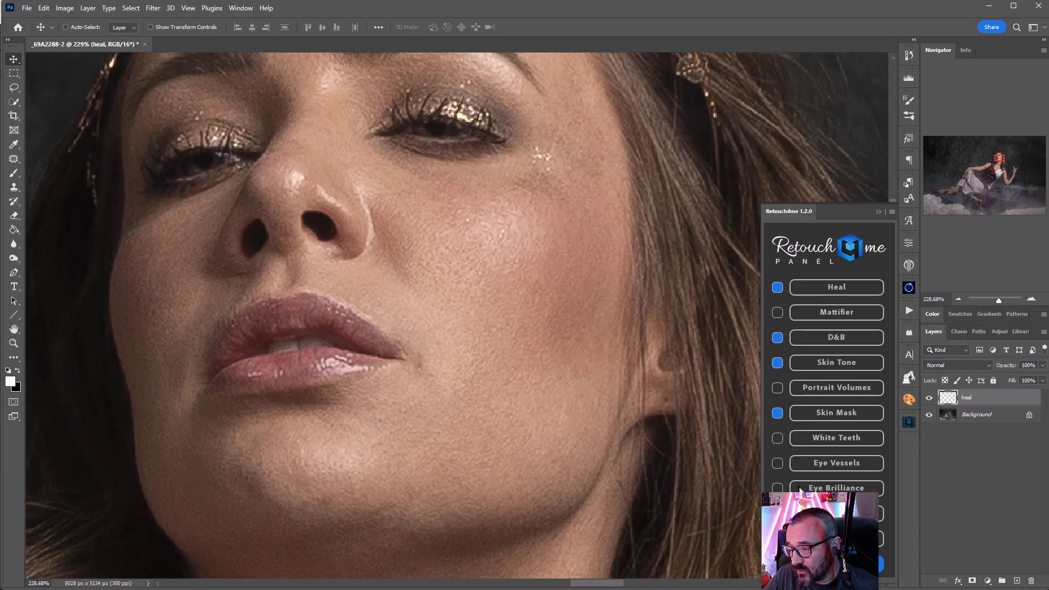
- Apply the Retouch4me D&B retouch to the Background layer
left_click(987, 415)
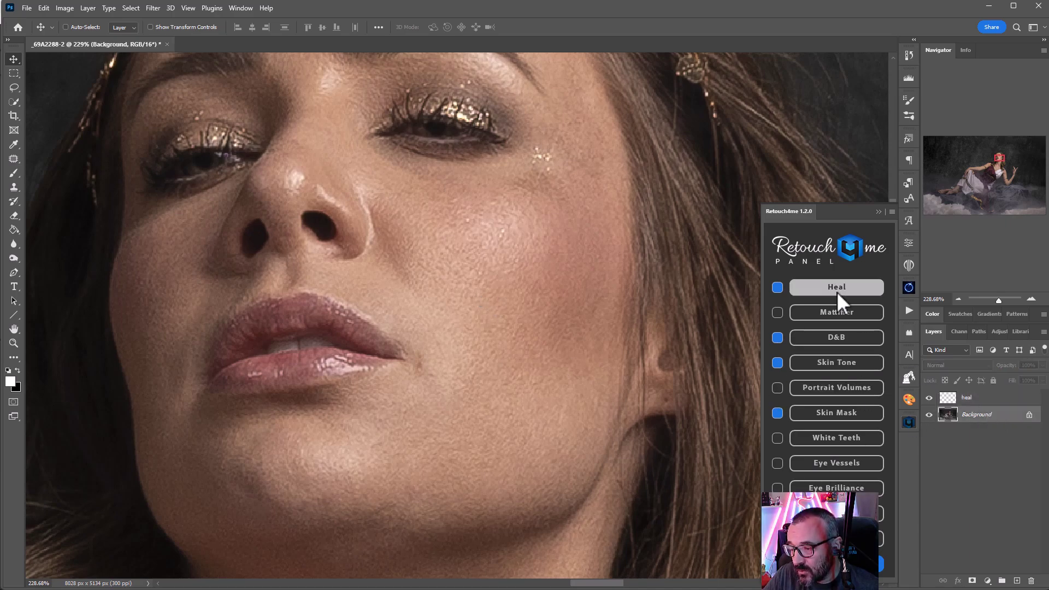
left_click(843, 341)
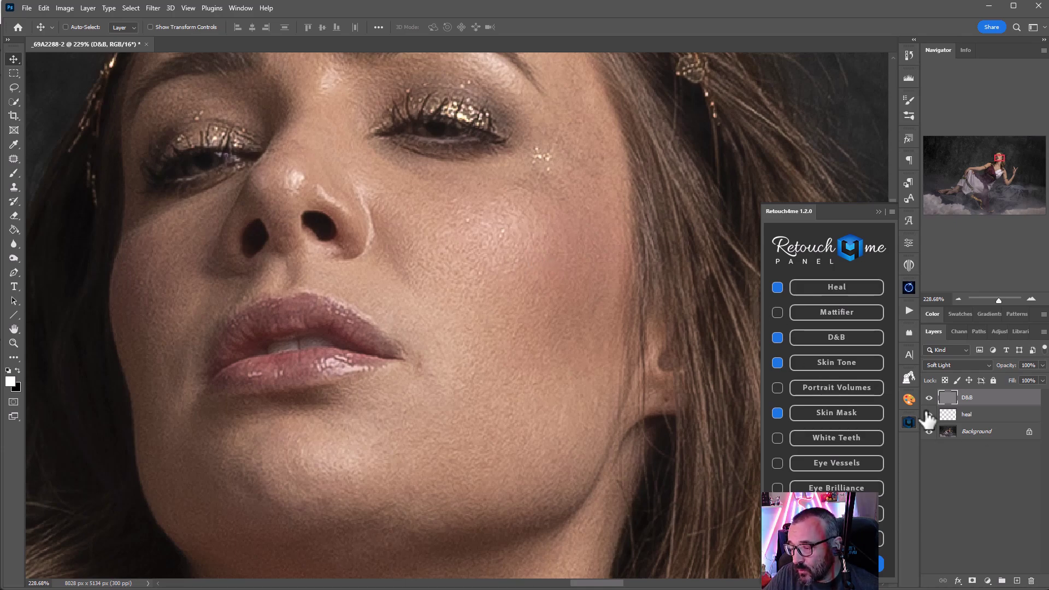
- Inspect the D&B layer in Normal blend mode, restore Soft Light, and compare the face with and without the layer
left_click(967, 366)
left_click(965, 375)
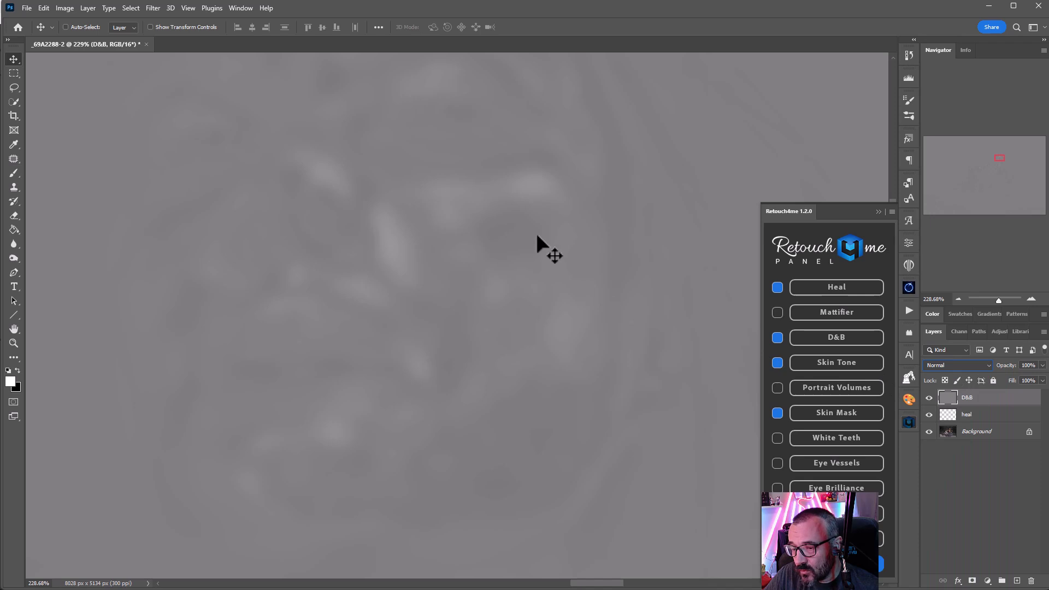
scroll(501, 241, "down", 5)
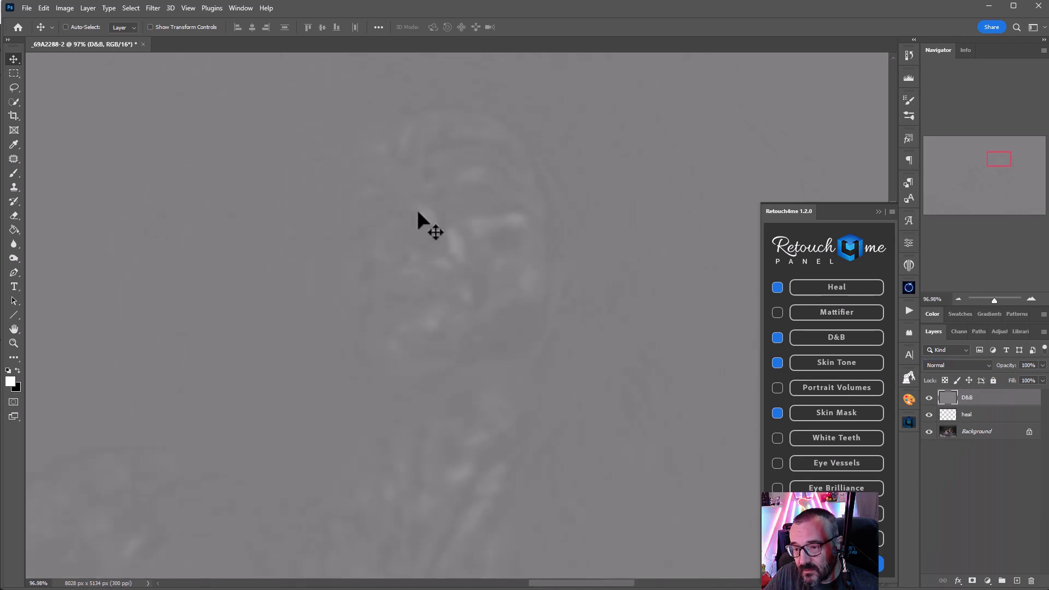
scroll(485, 297, "up", 2)
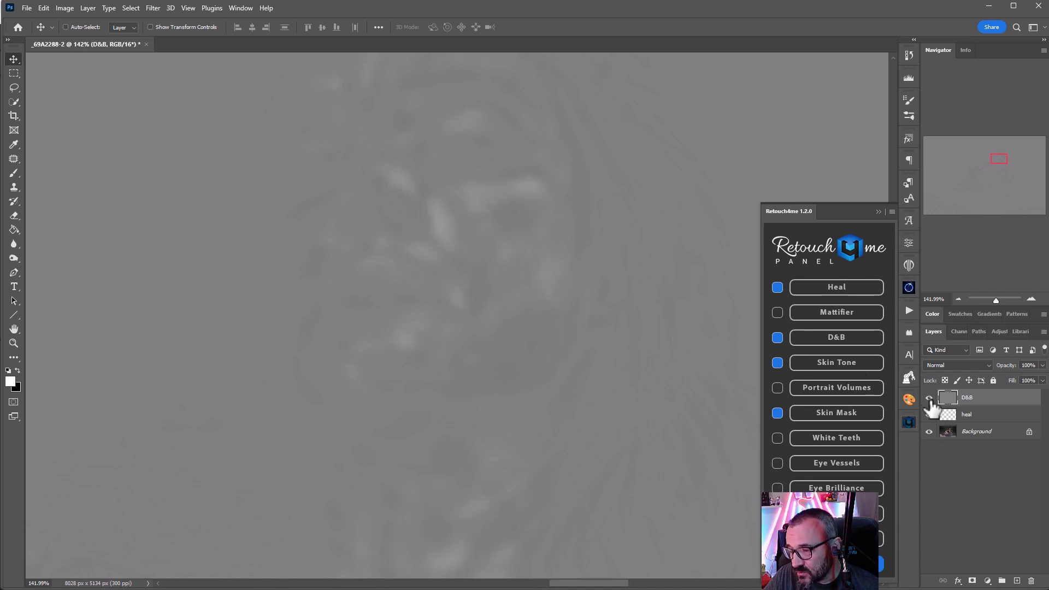
left_click(981, 364)
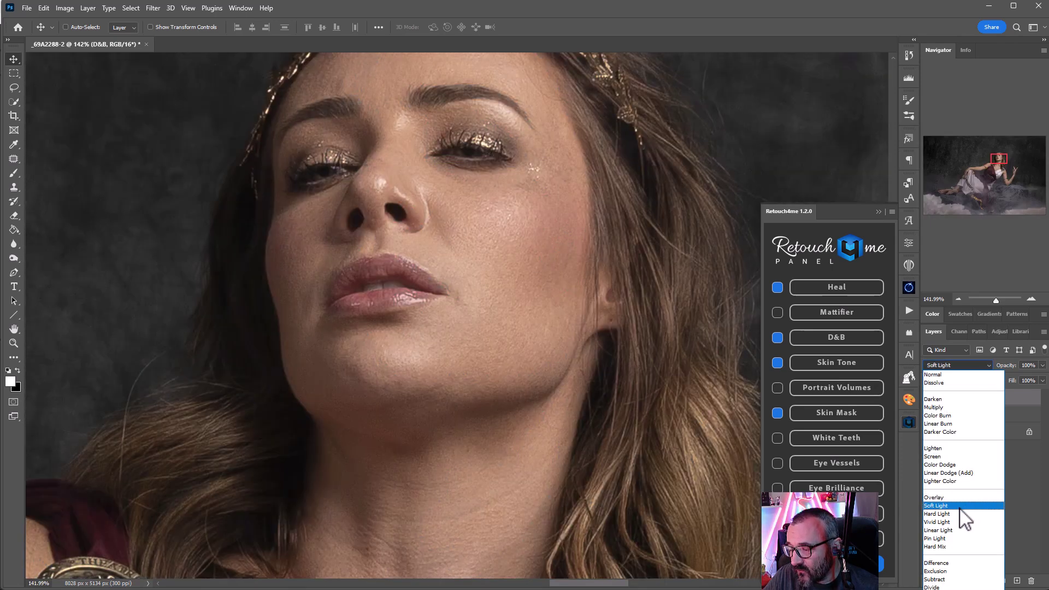
left_click(958, 506)
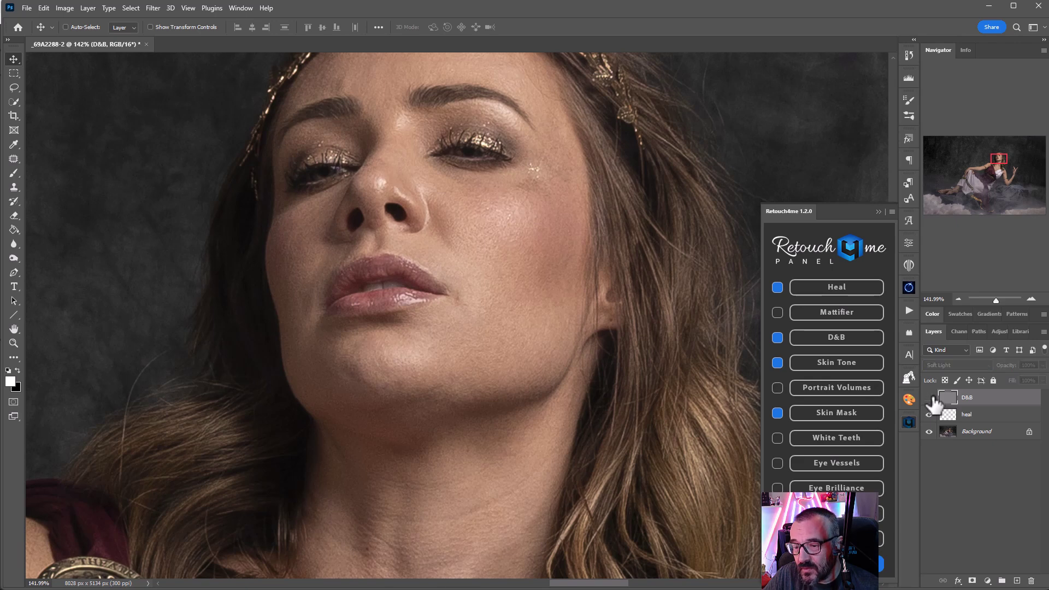
left_click(930, 398)
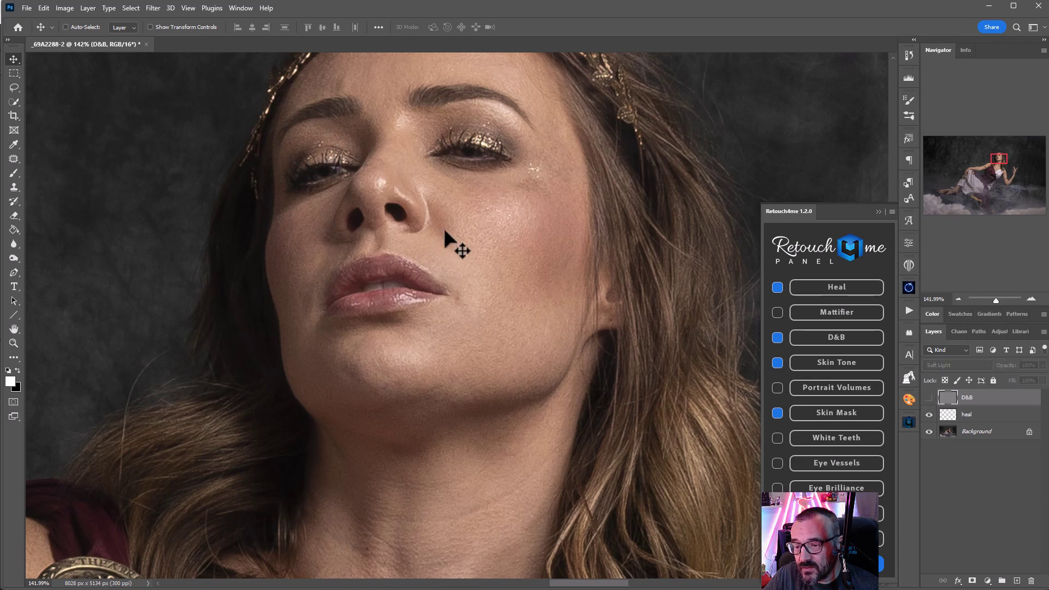
left_click(930, 397)
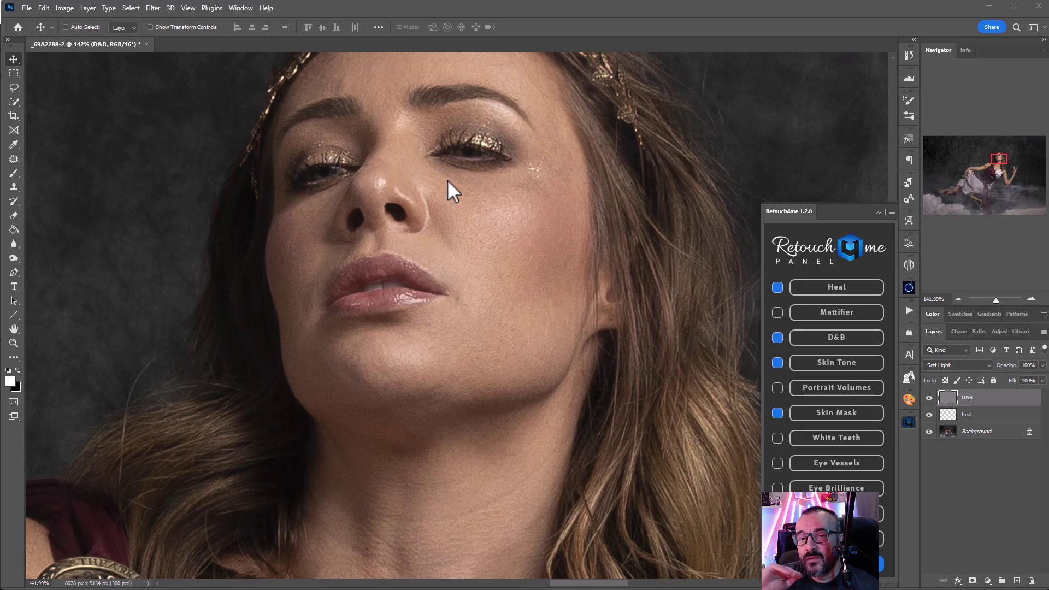
- Close the Retouch4me panel
scroll(507, 291, "down", 5)
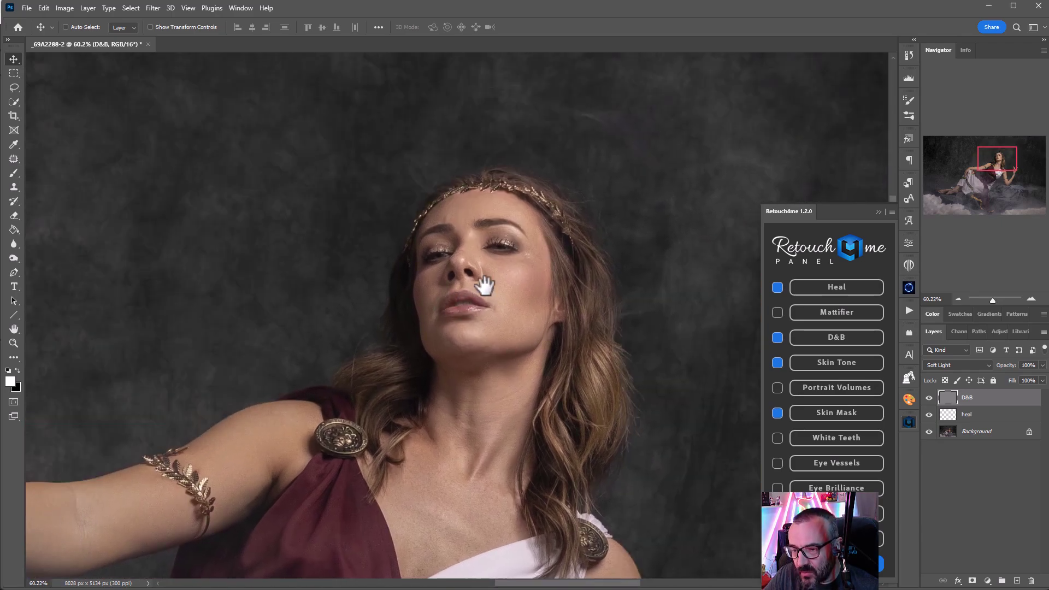
left_click_drag(480, 281, 515, 218)
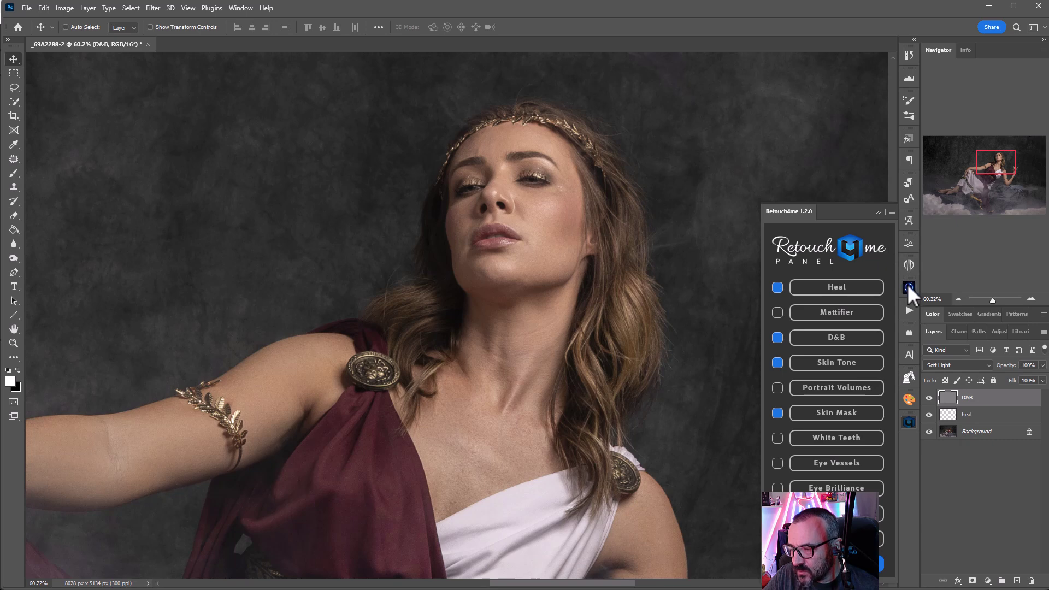
left_click(907, 420)
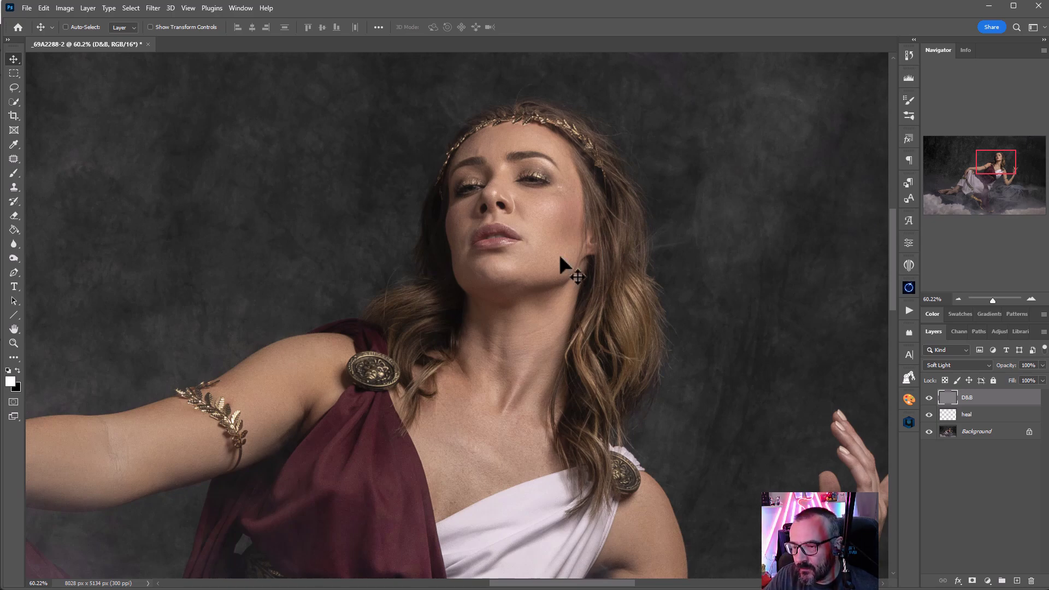
- Stamp all visible layers into a new merged layer above D&B and name it smooth
scroll(529, 335, "down", 5)
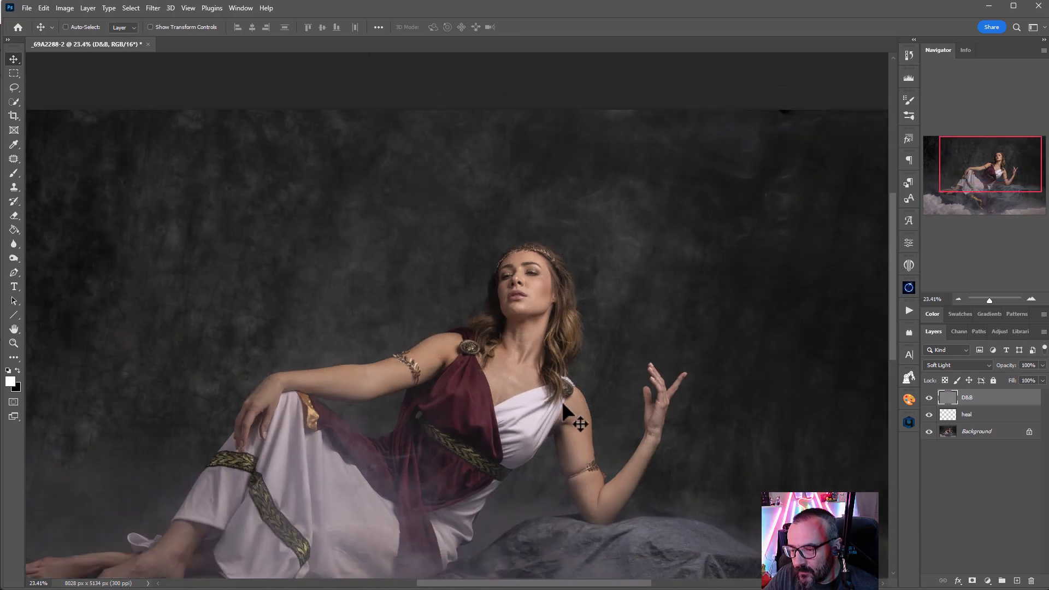
left_click_drag(480, 410, 493, 319)
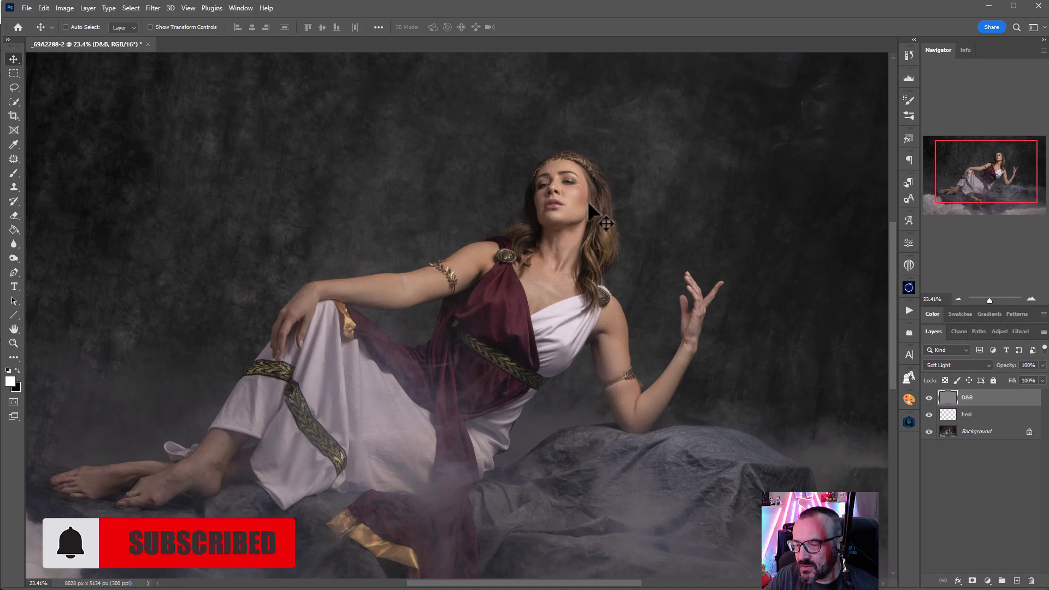
scroll(552, 197, "up", 10)
scroll(566, 191, "up", 4)
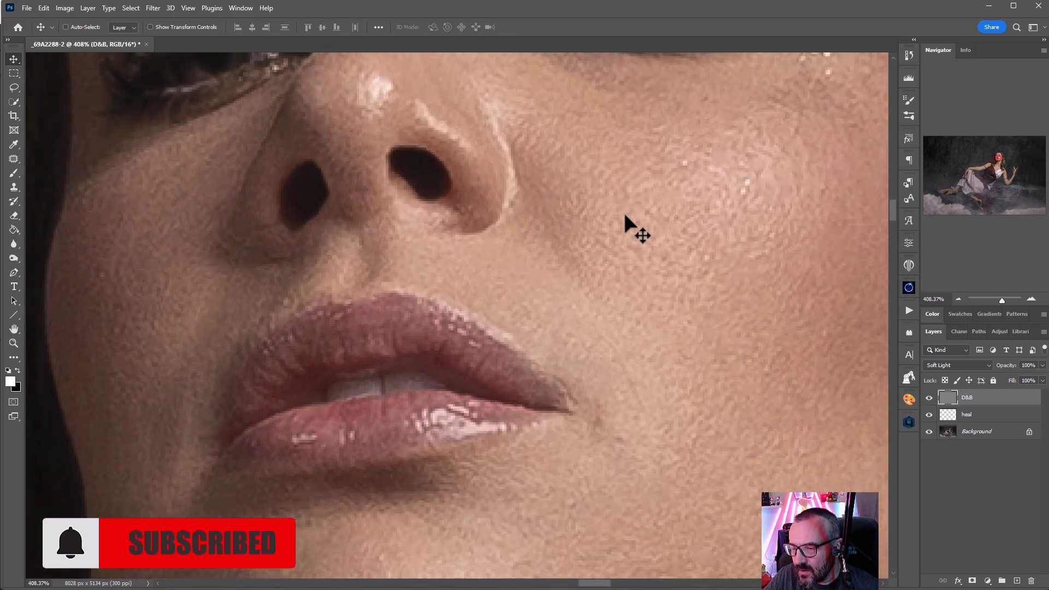
scroll(571, 248, "down", 3)
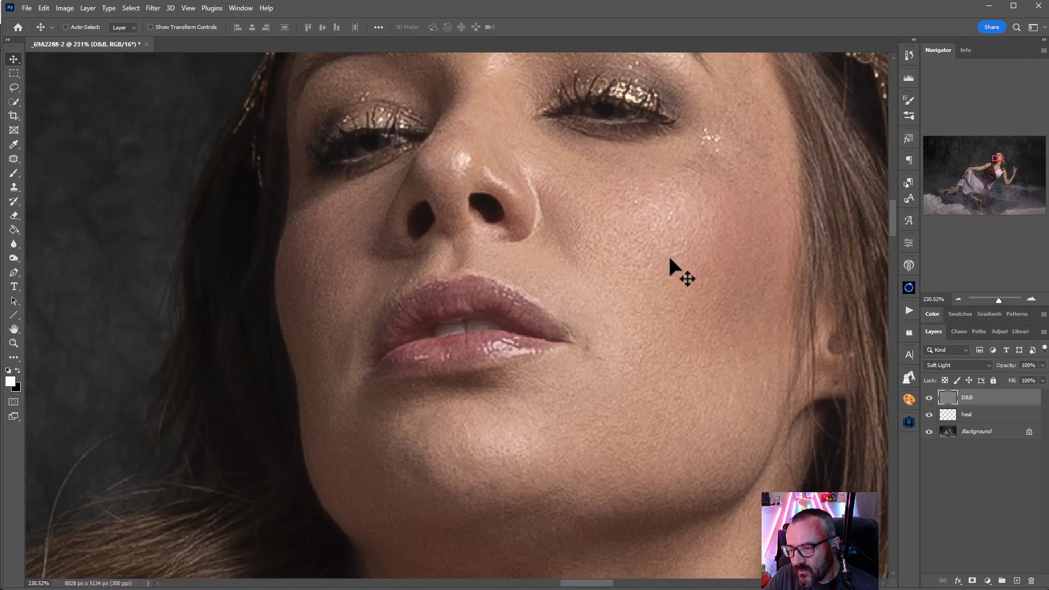
left_click_drag(664, 302, 538, 293)
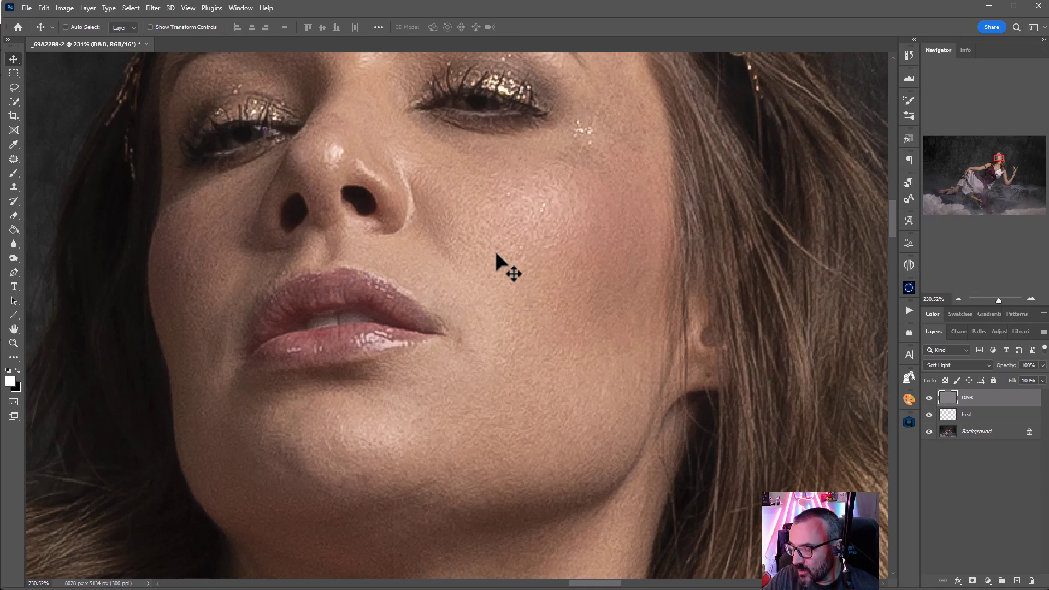
key("ctrl")
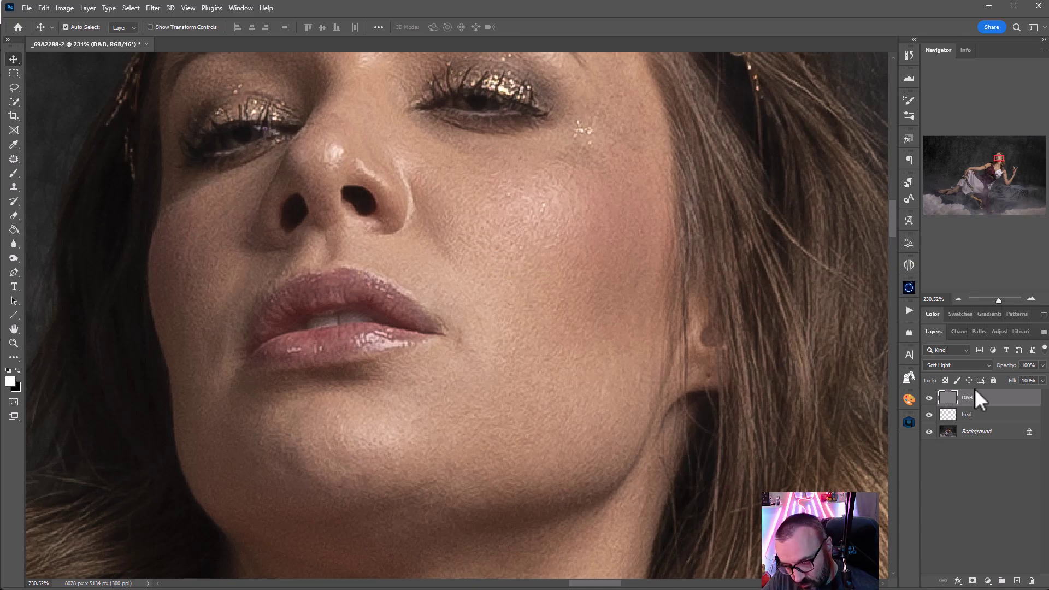
key("ctrl+shift+alt+e")
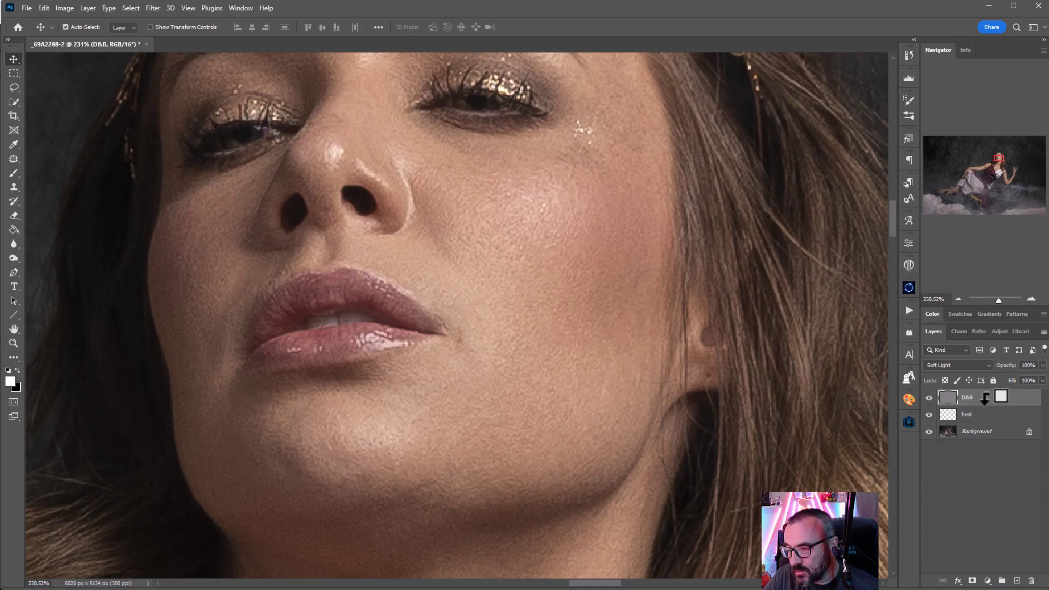
left_click_drag(985, 399, 964, 416)
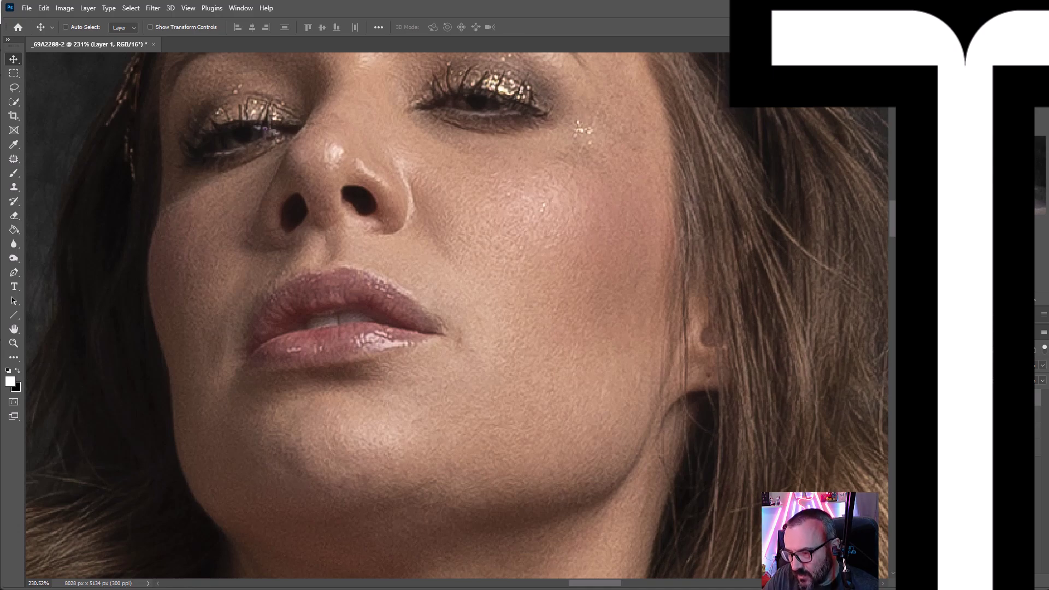
key("Return")
- Apply Dust & Scratches with radius 14 pixels and threshold 0 to the smooth layer, and hide it with a black mask
left_click(156, 5)
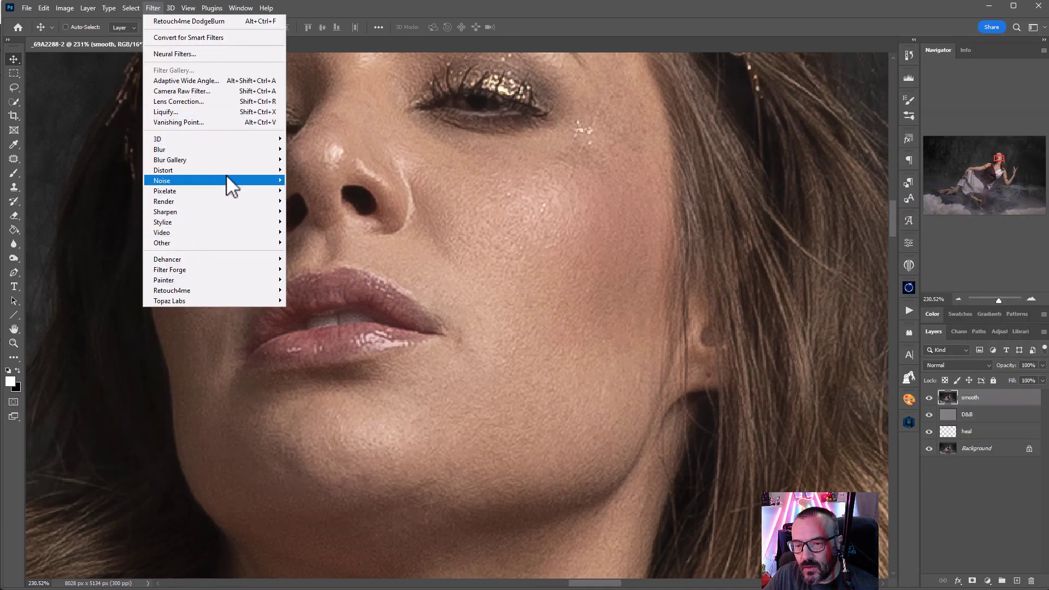
mouse_move(227, 177)
left_click(336, 202)
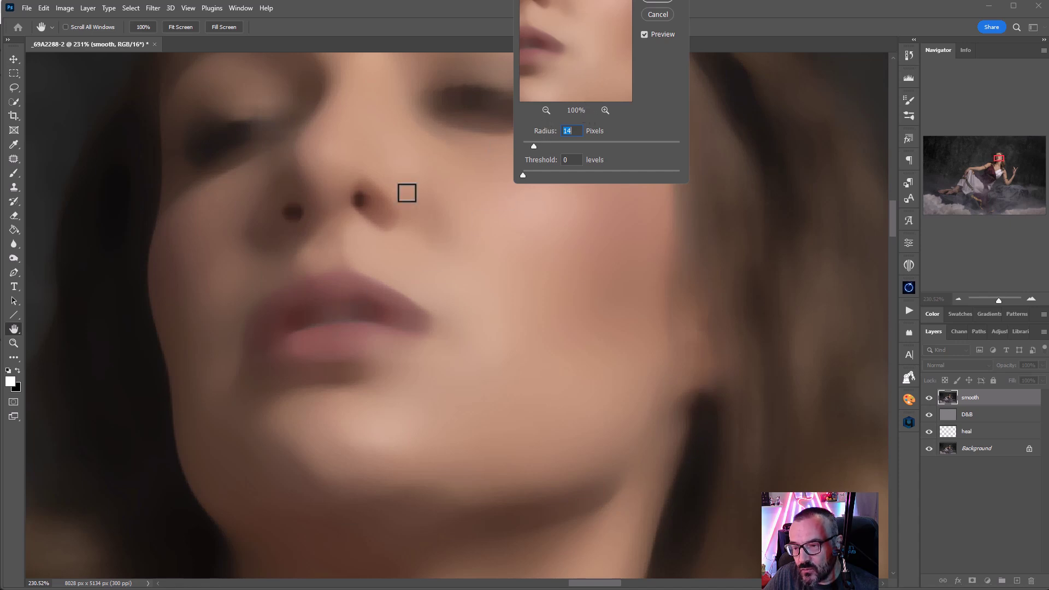
left_click_drag(646, 0, 642, 98)
left_click(644, 101)
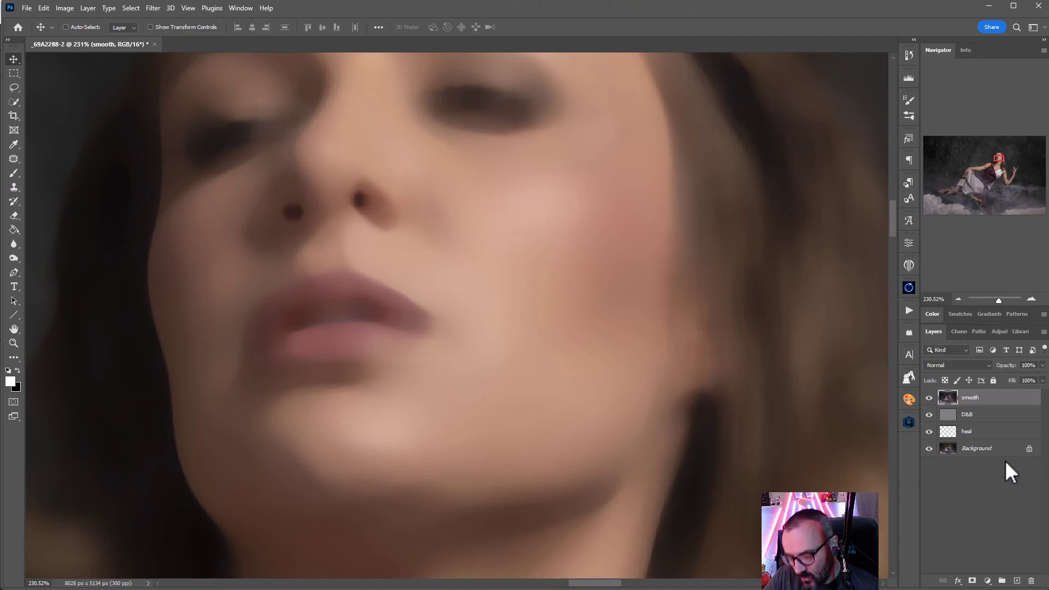
left_click(973, 580, "alt")
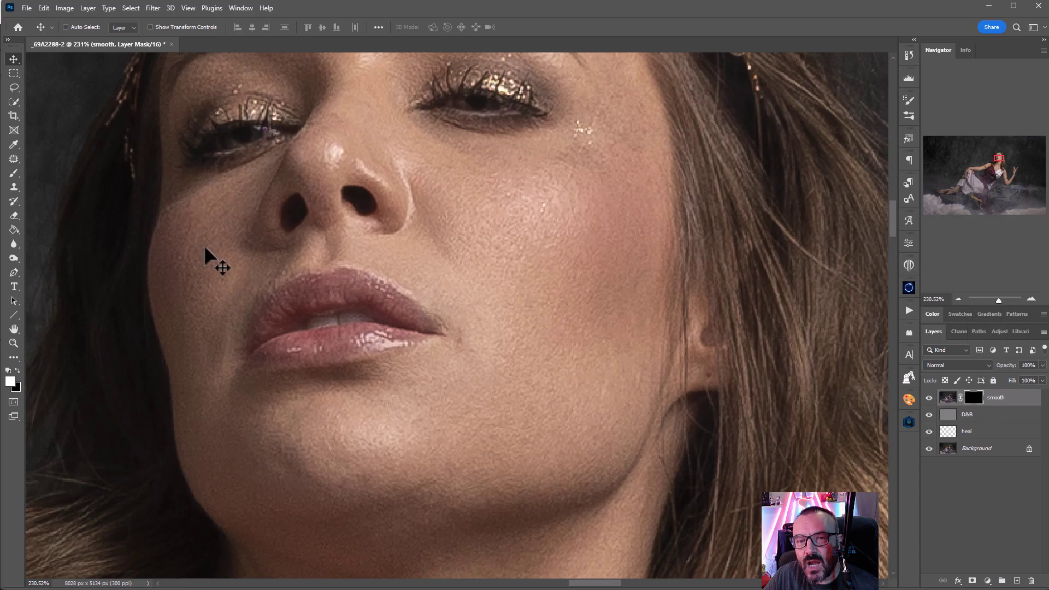
- Set up a Soft Round brush with 60 px size, 0% hardness and 11% opacity for painting on the smooth layer's mask
left_click(14, 172)
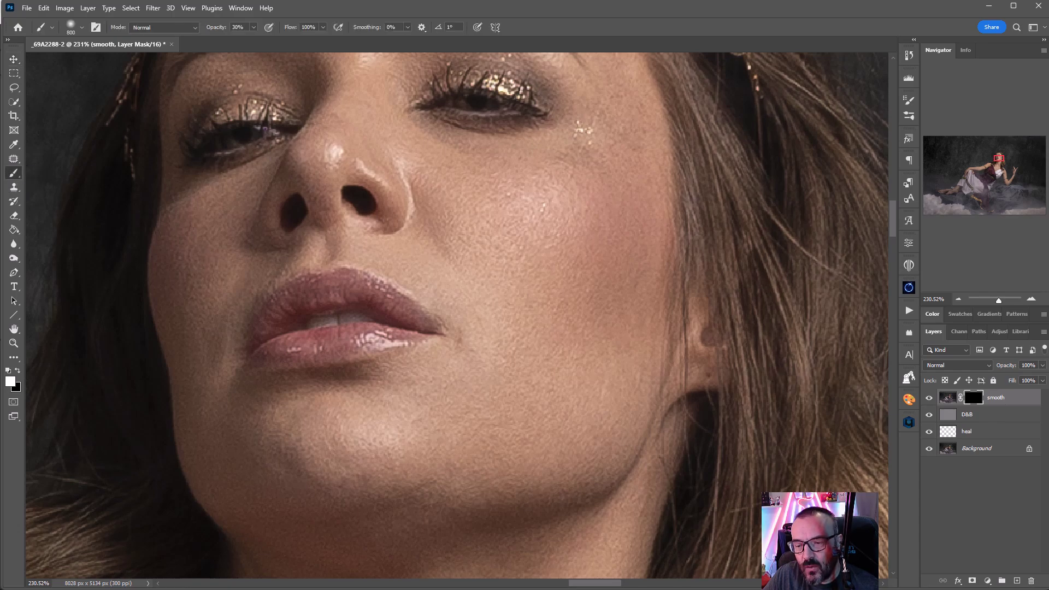
right_click(427, 232)
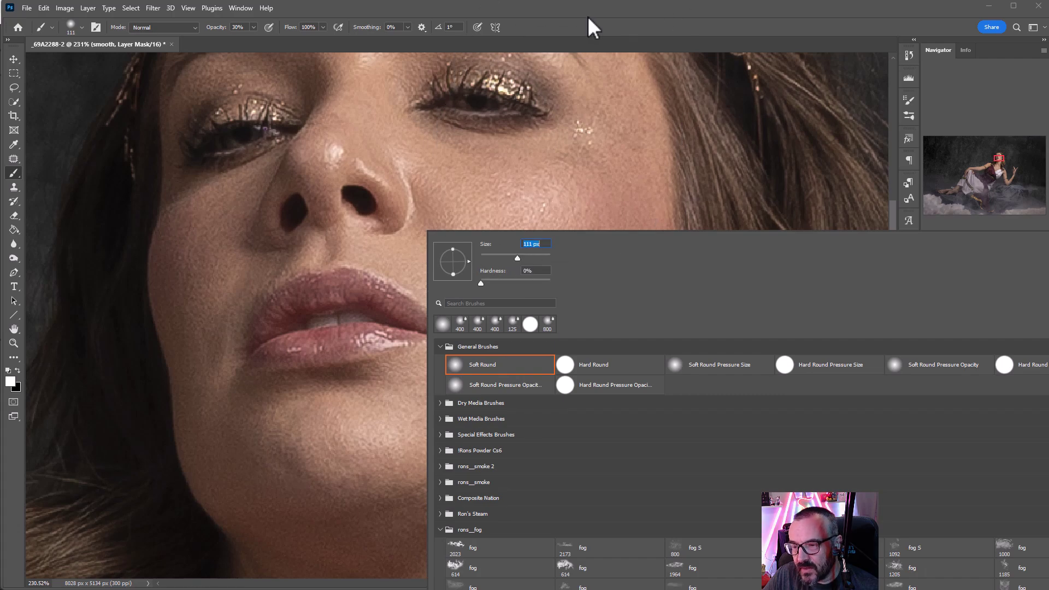
left_click(253, 26)
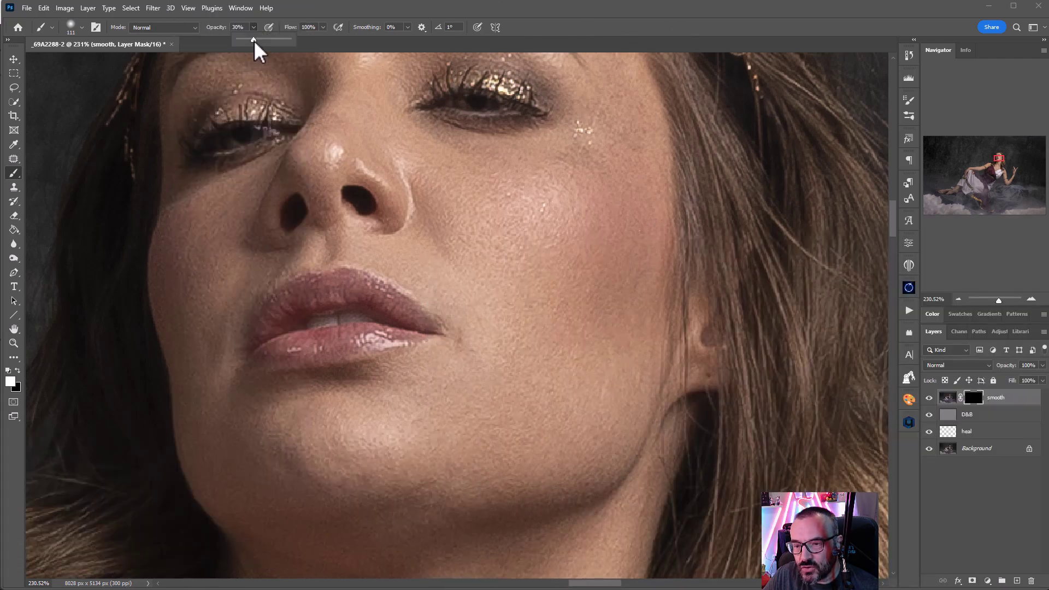
left_click_drag(245, 39, 244, 39)
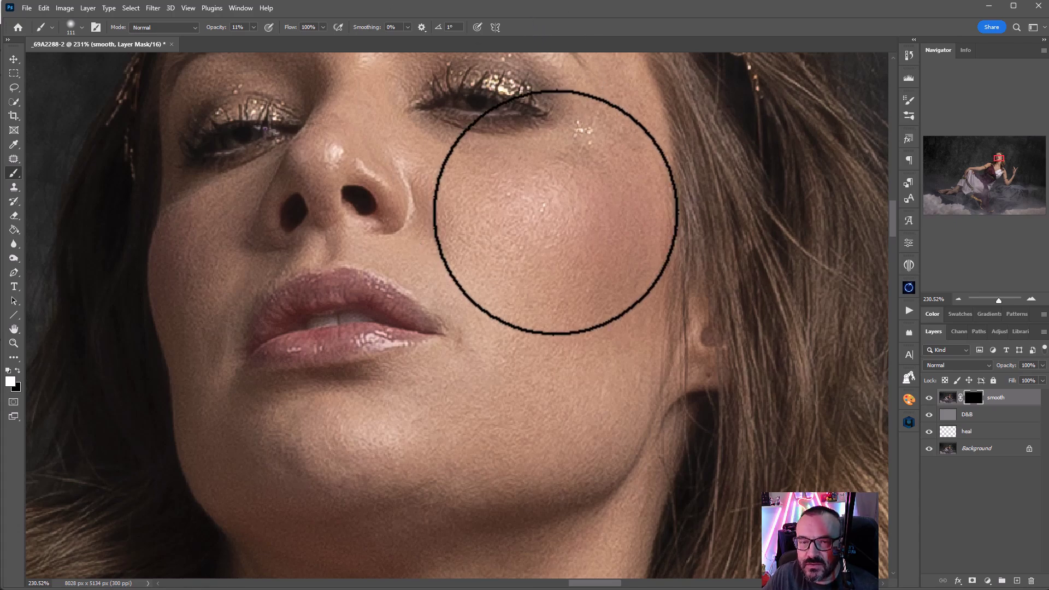
key("bracketleft")
key("bracketleft")
key("bracketleft")
key("bracketleft")
key("bracketleft")
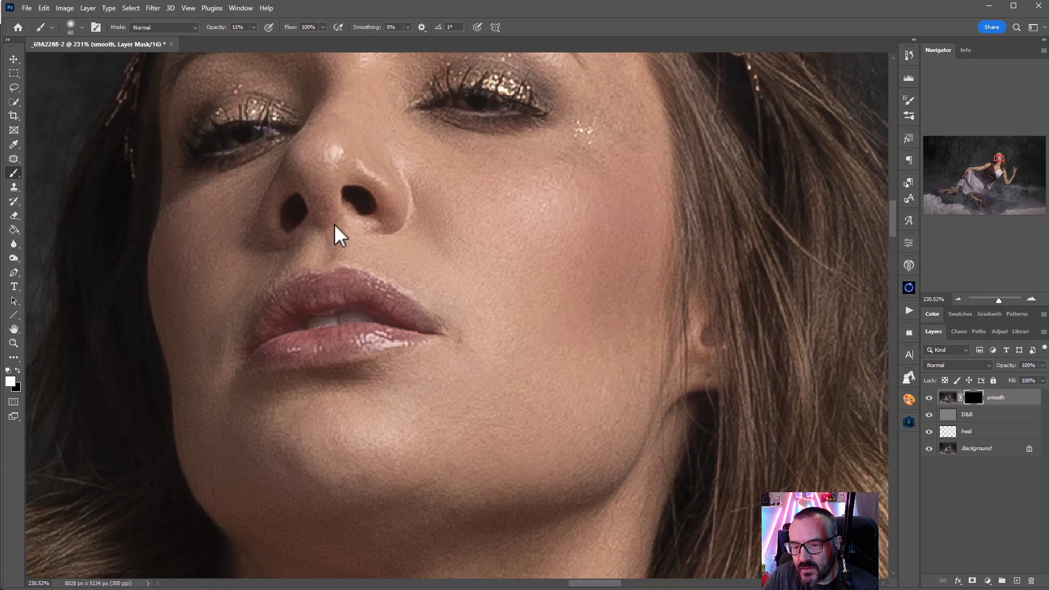
- Paint the smoothing in over the skin of the face, from the forehead down to the chin, on the smooth layer's mask
left_click_drag(513, 253, 563, 390)
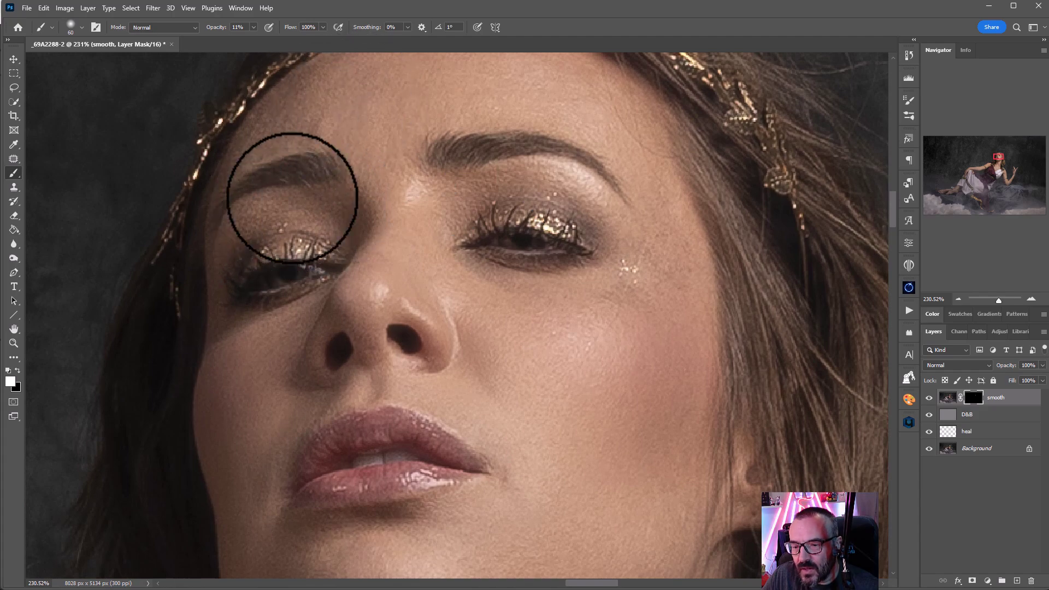
left_click_drag(358, 180, 332, 300)
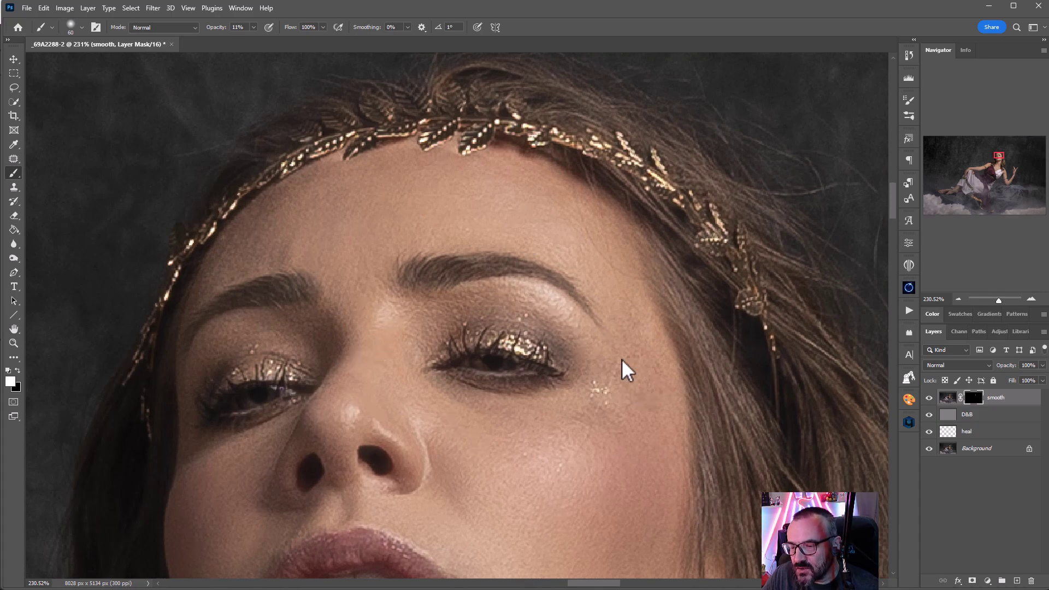
left_click_drag(646, 477, 569, 284)
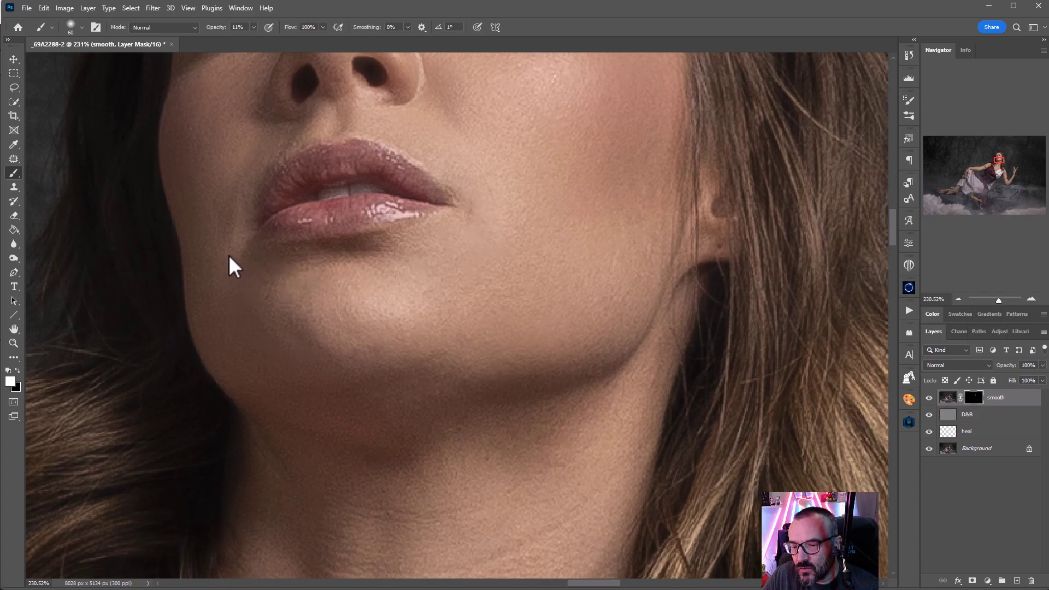
left_click_drag(487, 283, 492, 448)
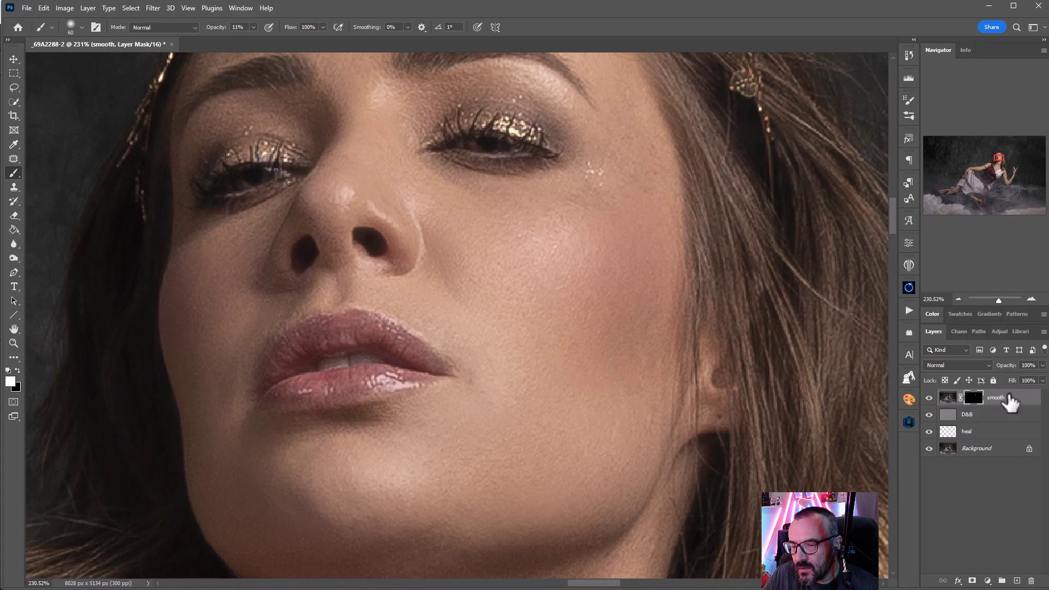
- Toggle the smooth layer's visibility off and on to compare the facial skin before and after smoothing
left_click(930, 398)
left_click(930, 399)
left_click(930, 398)
left_click(930, 398)
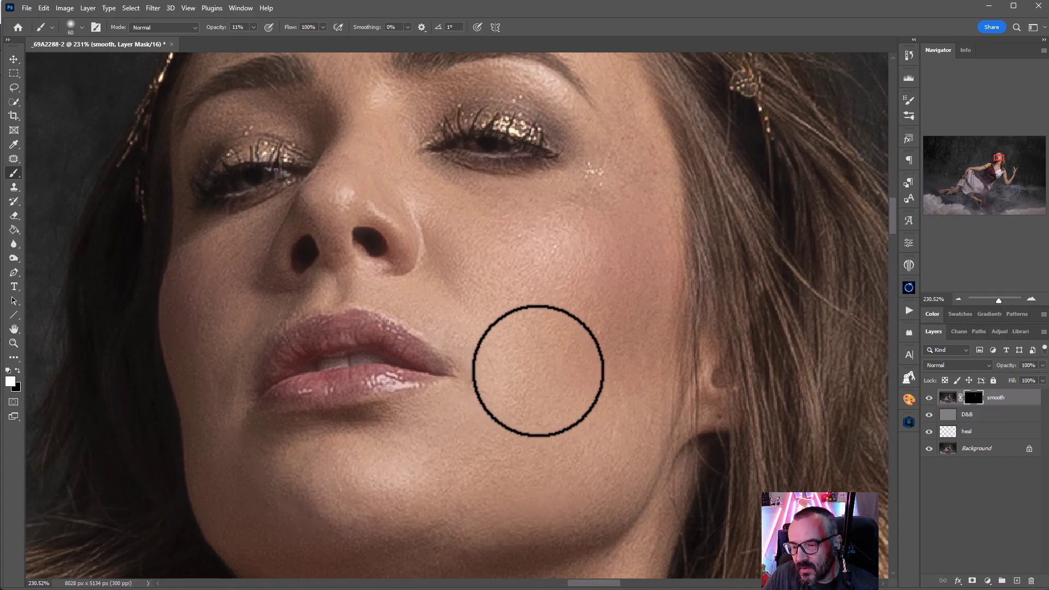
- Enlarge the brush to 150 px and paint the smoothing in over the neck and chest on the smooth layer's mask
scroll(537, 371, "down", 5)
left_click_drag(562, 452, 469, 242)
key("bracketright")
key("bracketright")
key("bracketright")
key("bracketright")
key("bracketright")
key("bracketright")
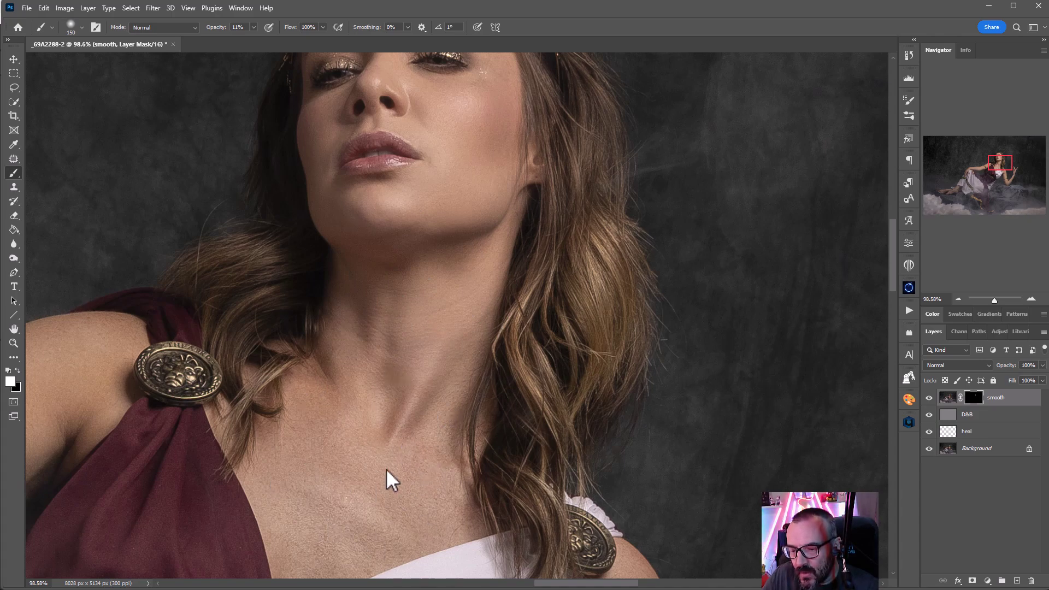
scroll(385, 438, "down", 3)
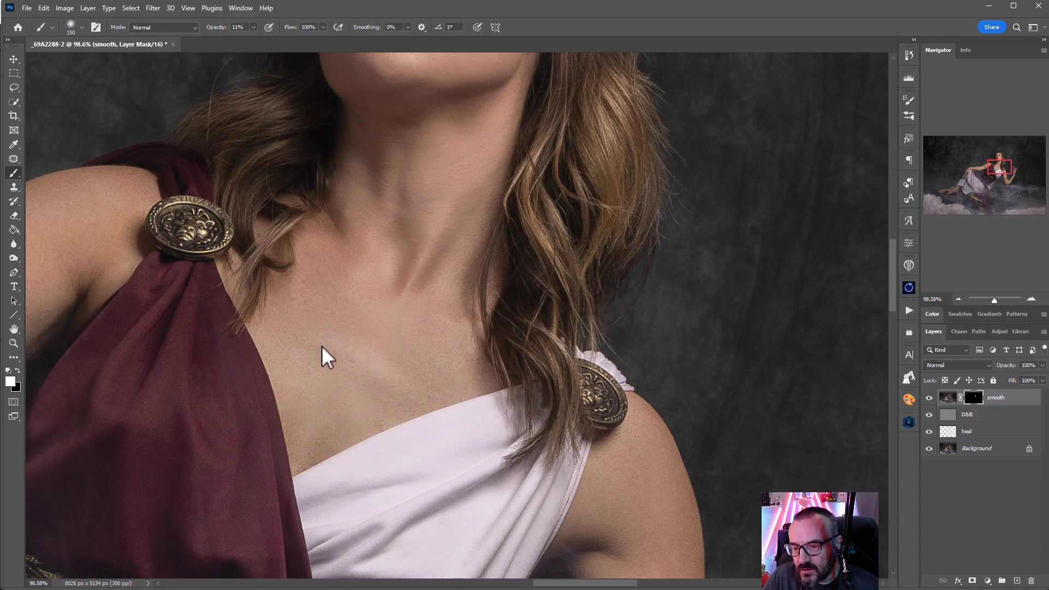
- Paint the smoothing in along the arm resting on the knee, from the shoulder to the back of the hand
left_click_drag(480, 340, 593, 288)
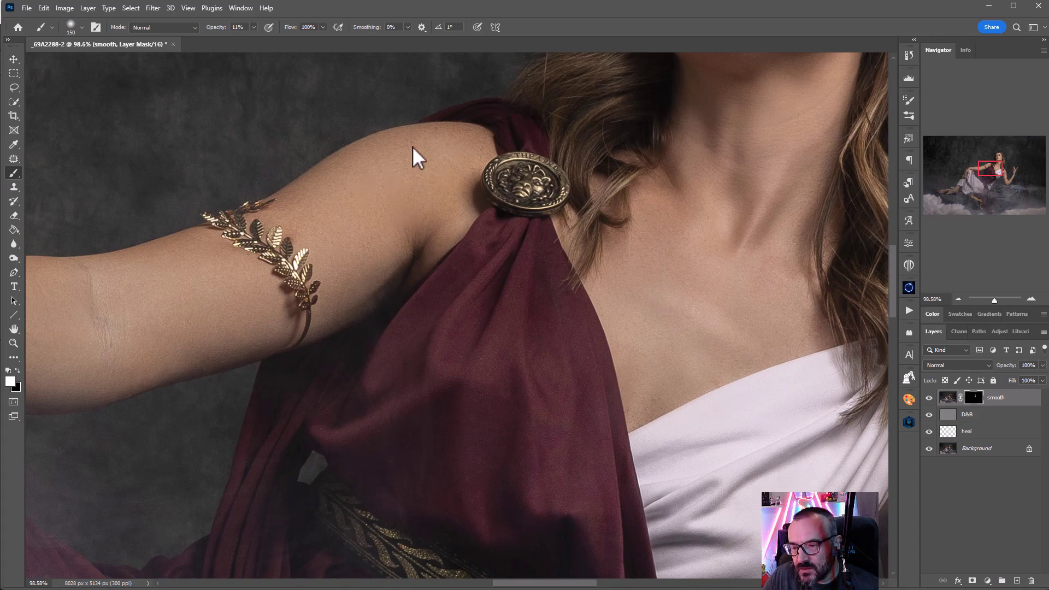
left_click_drag(262, 328, 523, 298)
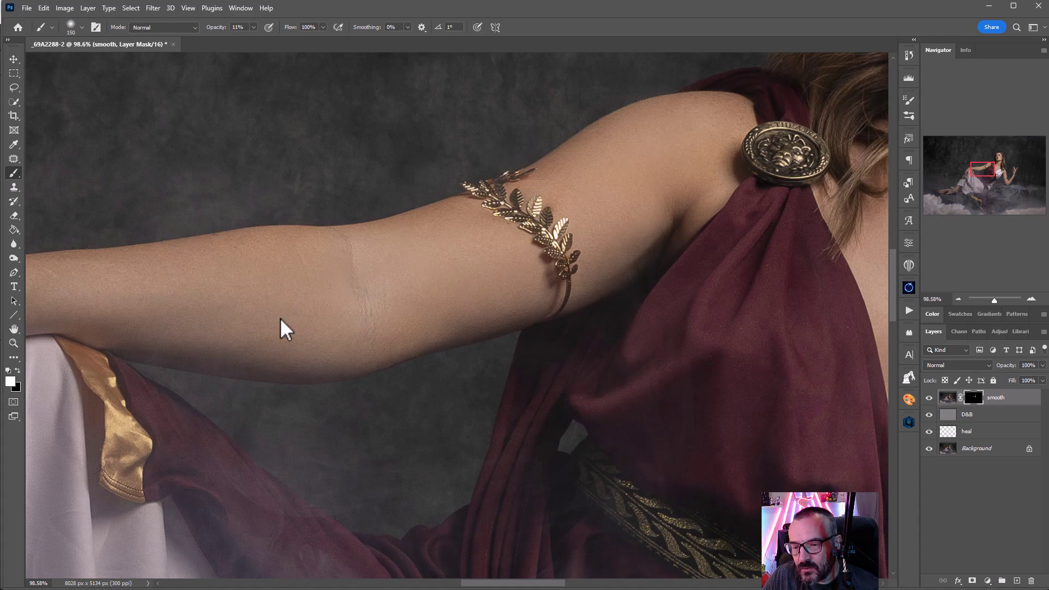
left_click_drag(331, 340, 611, 351)
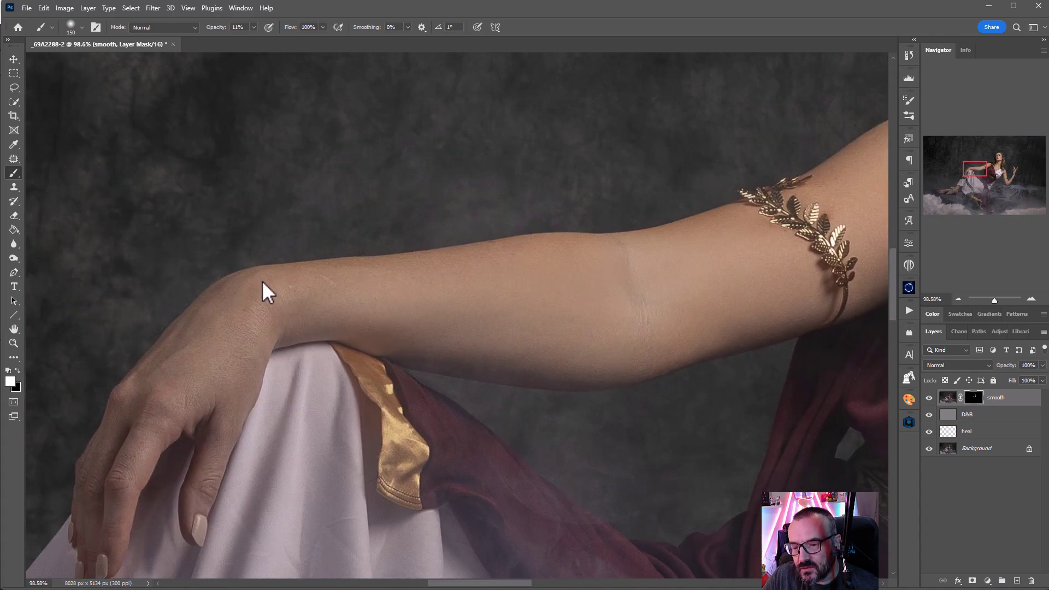
left_click_drag(438, 270, 363, 180)
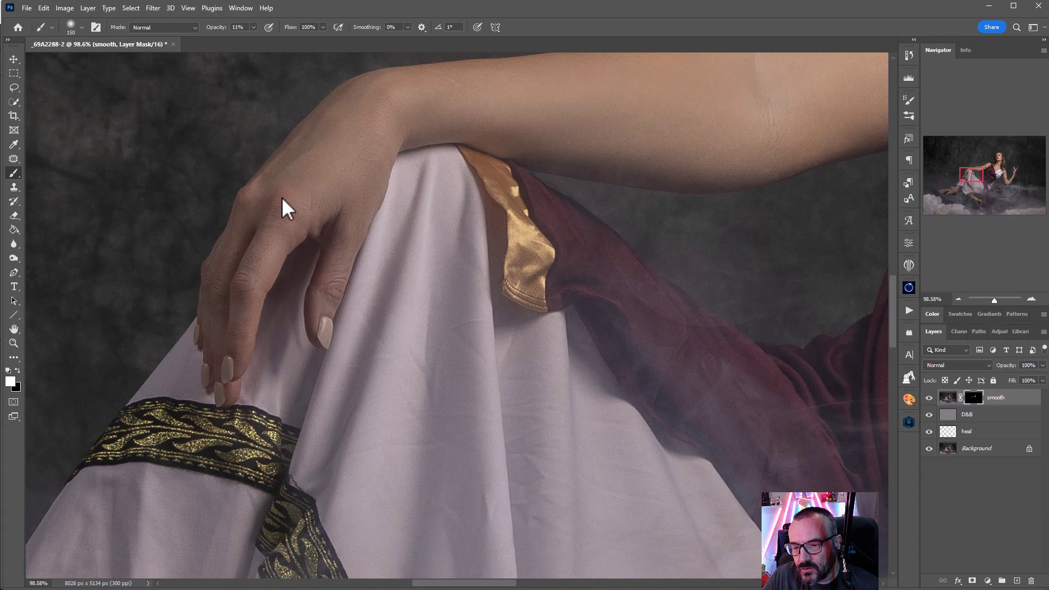
- Paint the smoothing in over the ankle and both feet on the smooth layer's mask
left_click_drag(351, 480, 442, 180)
left_click_drag(272, 503, 417, 251)
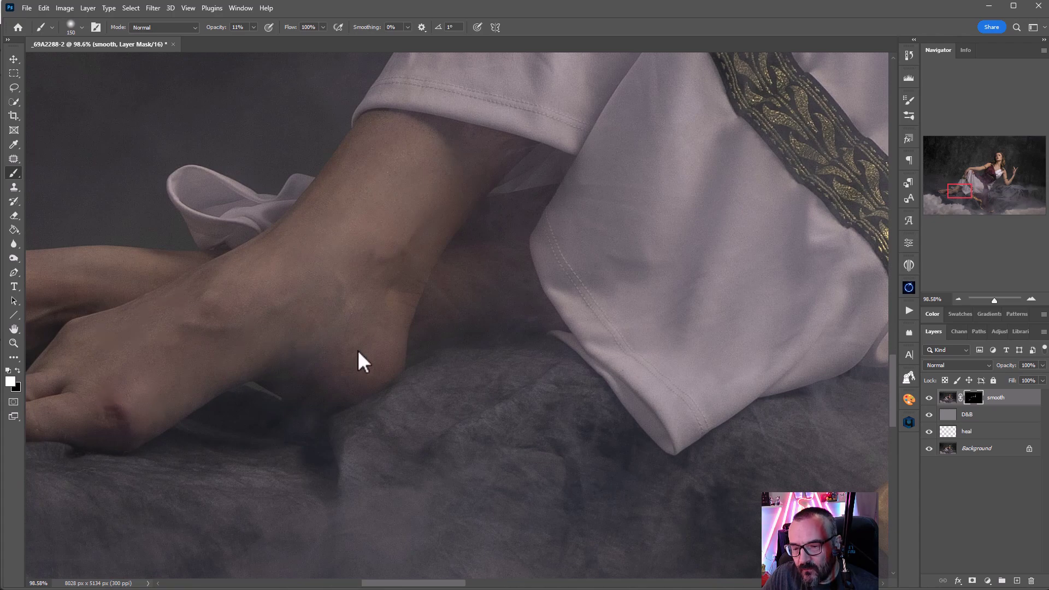
left_click_drag(243, 342, 532, 351)
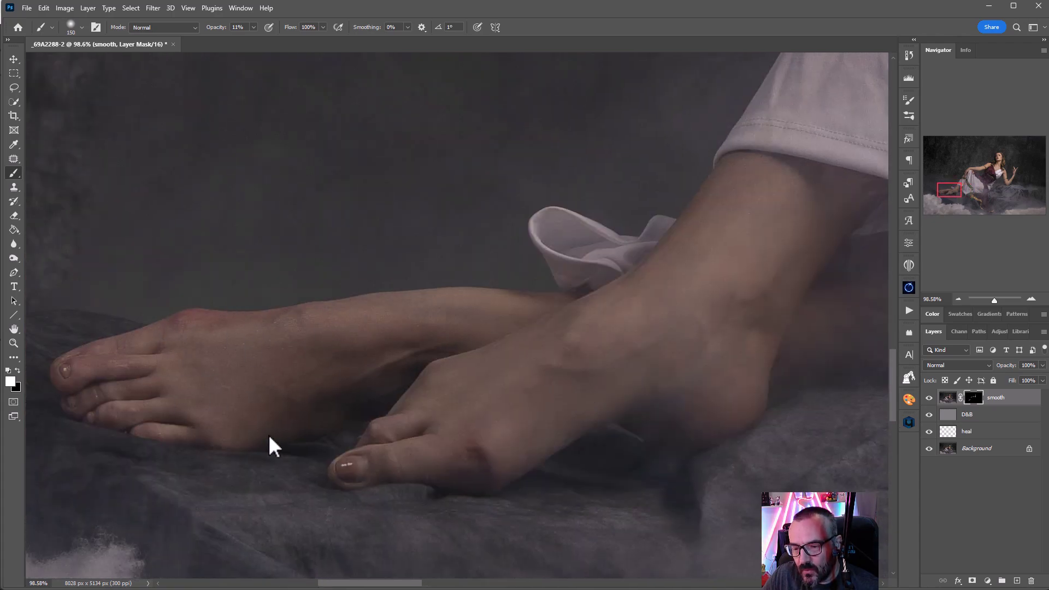
- Paint the smoothing in over the bent arm leaning on the rock, including its forearm, wrist and raised hand
left_click_drag(520, 328, 164, 284)
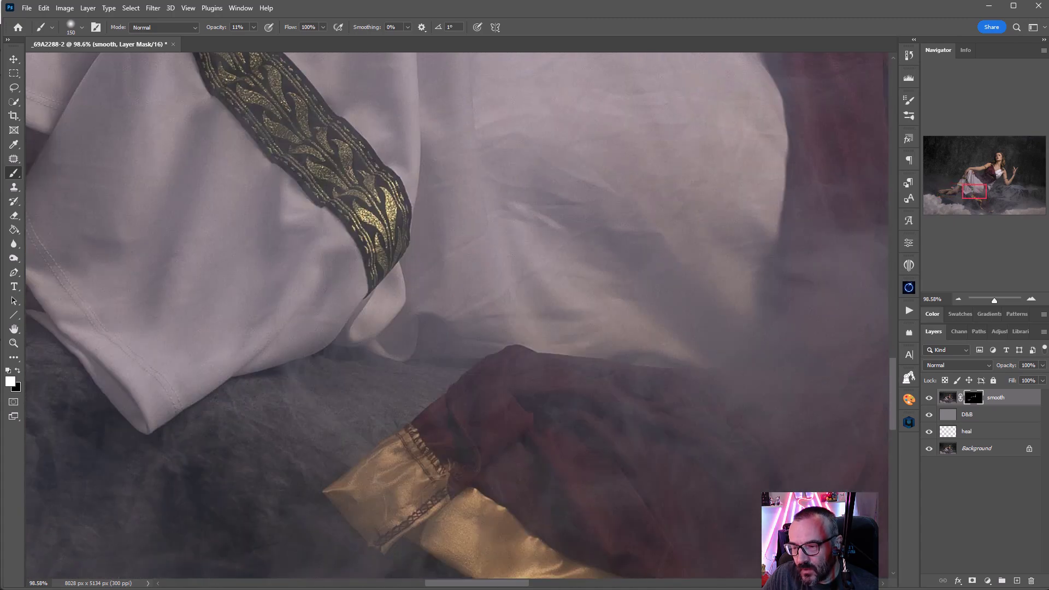
left_click_drag(711, 382, 277, 347)
left_click_drag(451, 248, 567, 477)
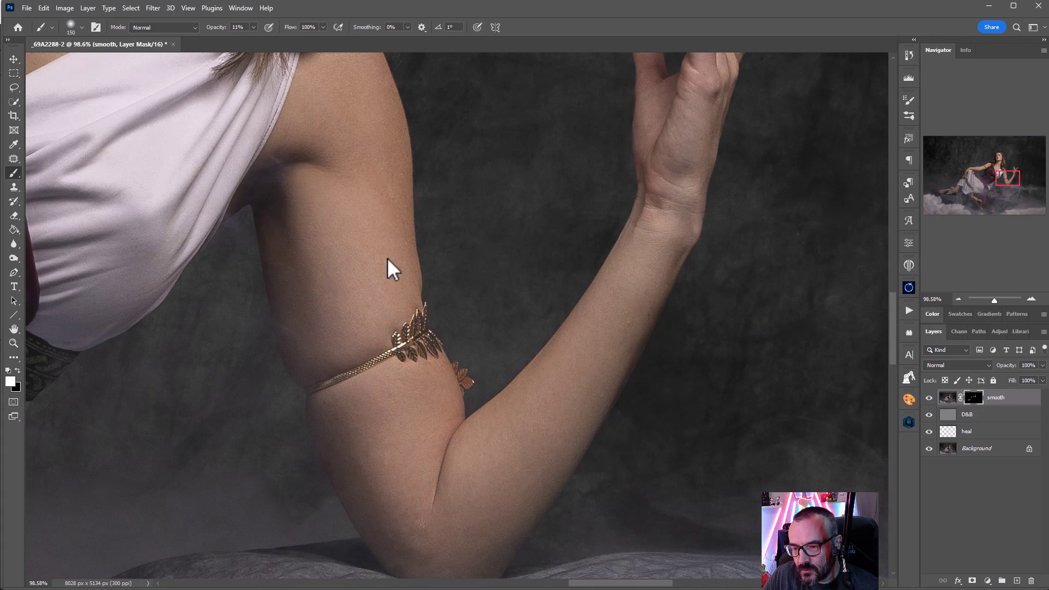
left_click_drag(395, 265, 452, 199)
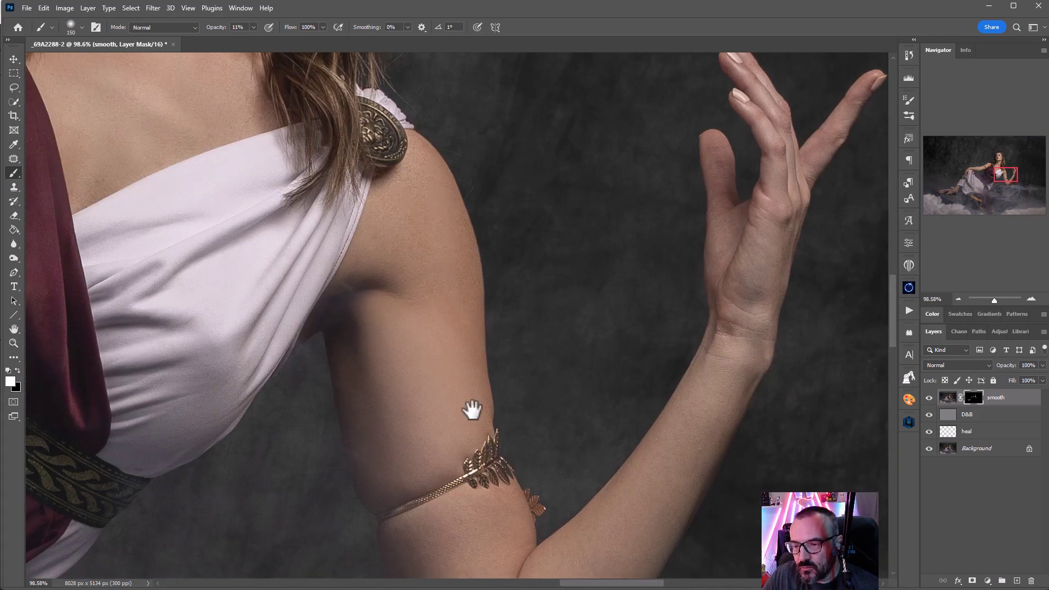
left_click_drag(471, 408, 392, 153)
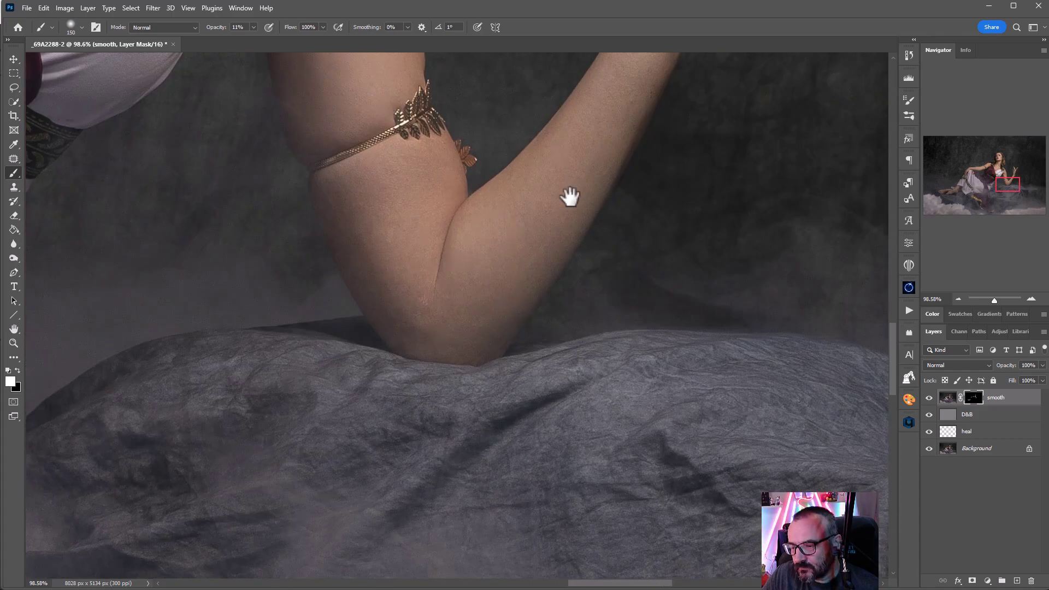
left_click_drag(534, 246, 368, 382)
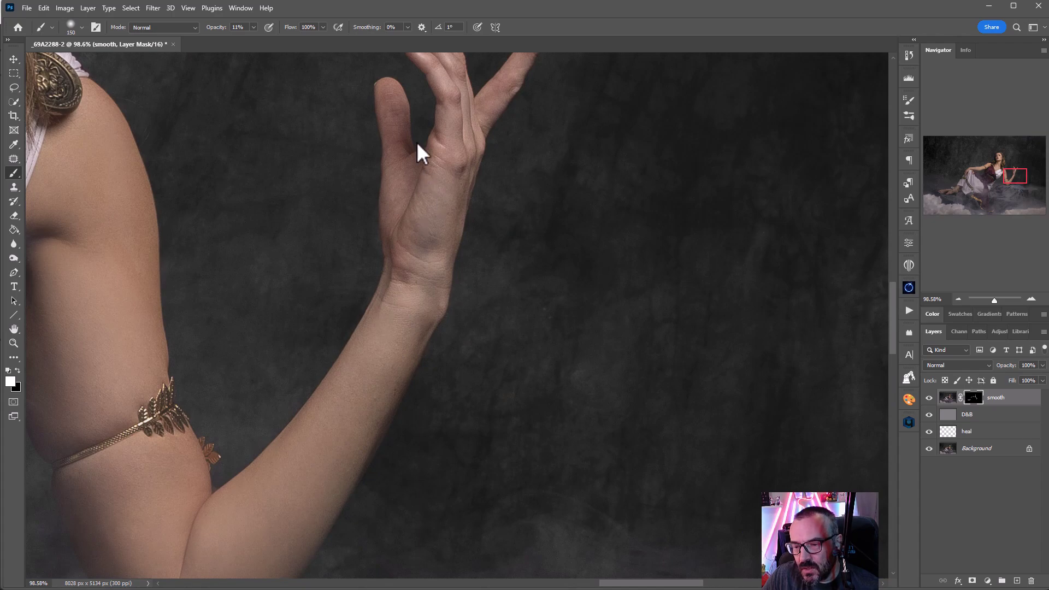
left_click_drag(403, 201, 429, 273)
- Stamp all visible layers into a new merged layer above smooth and name it hair
scroll(475, 224, "down", 8)
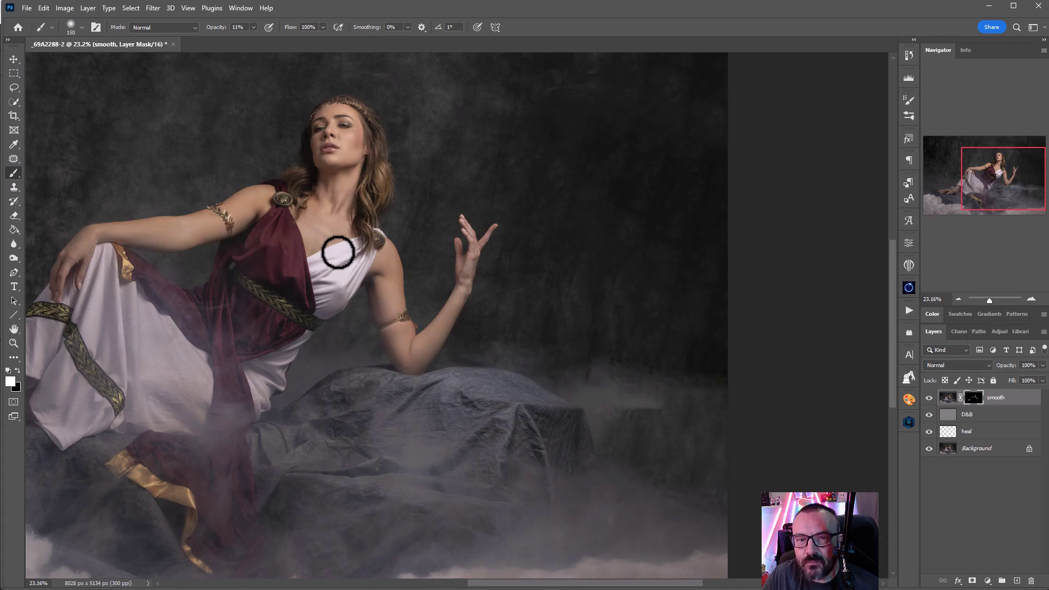
mouse_move(271, 286)
left_mouse_down()
mouse_move(352, 382)
mouse_move(461, 344)
mouse_move(402, 298)
left_mouse_up()
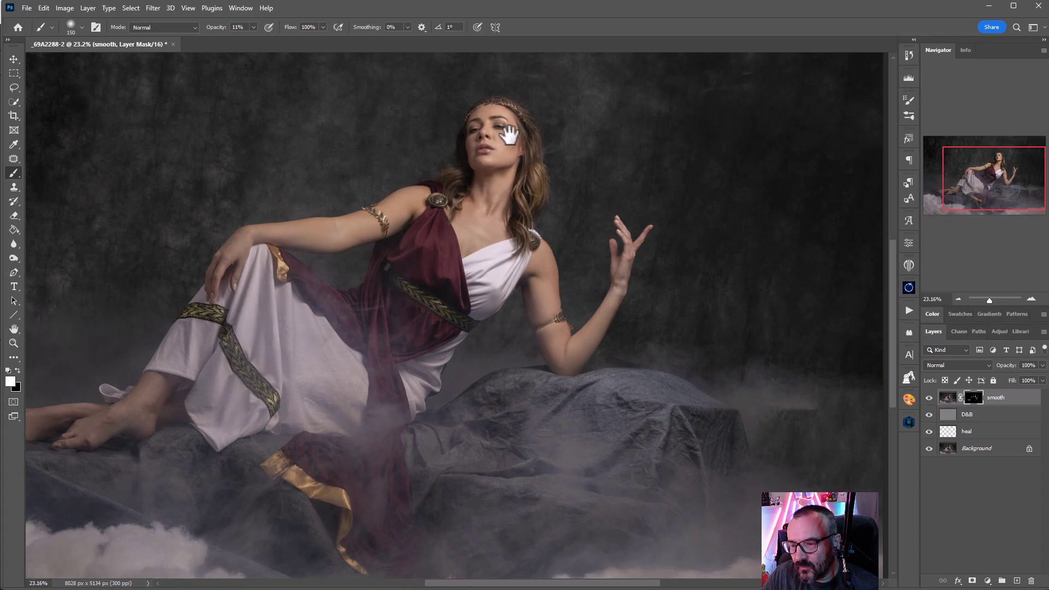
scroll(552, 183, "up", 8)
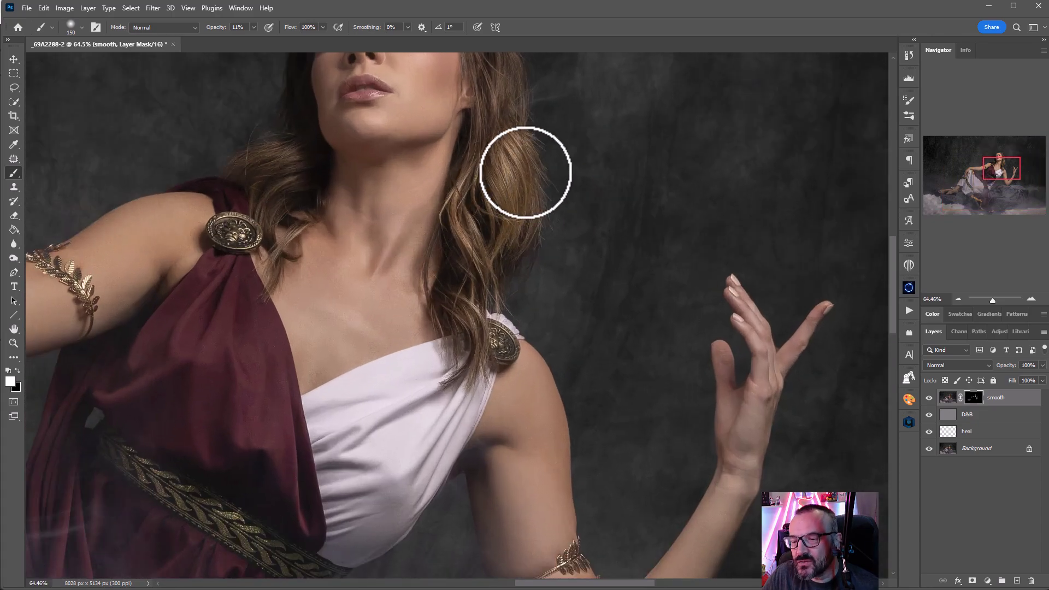
scroll(483, 169, "up", 5)
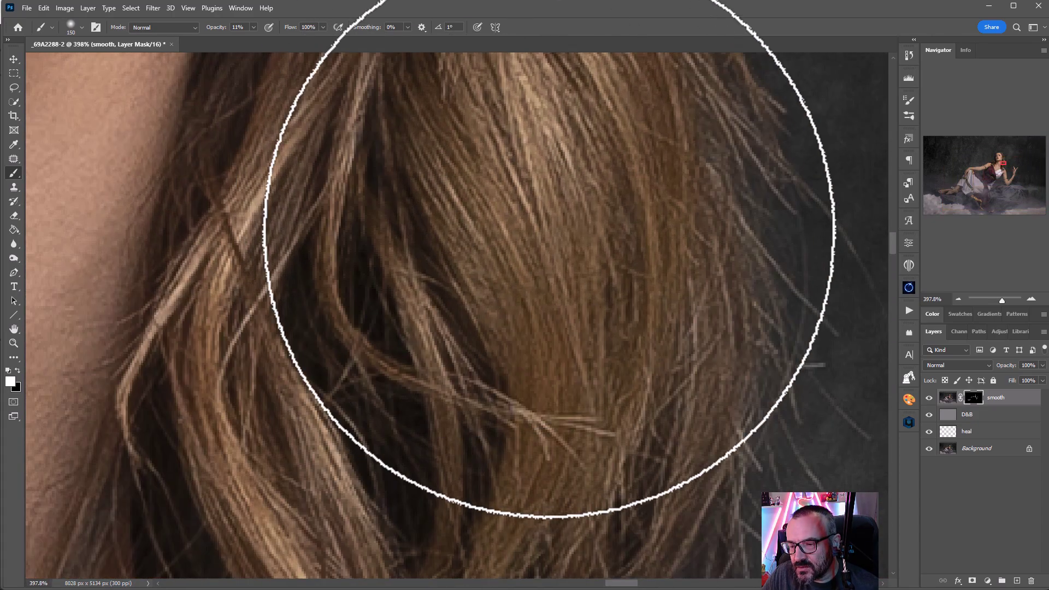
left_click(16, 57)
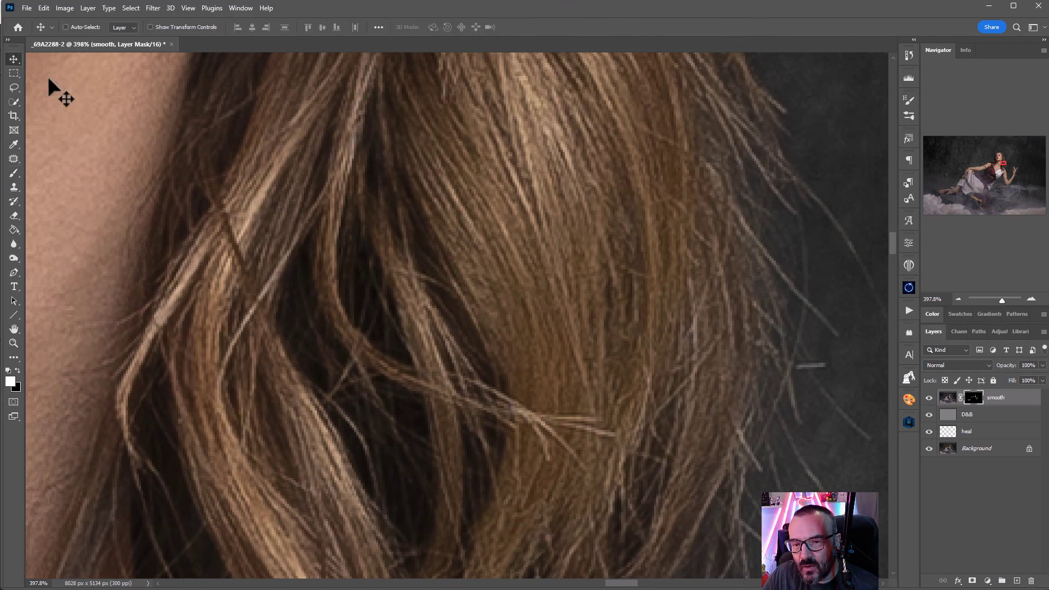
scroll(595, 276, "down", 7)
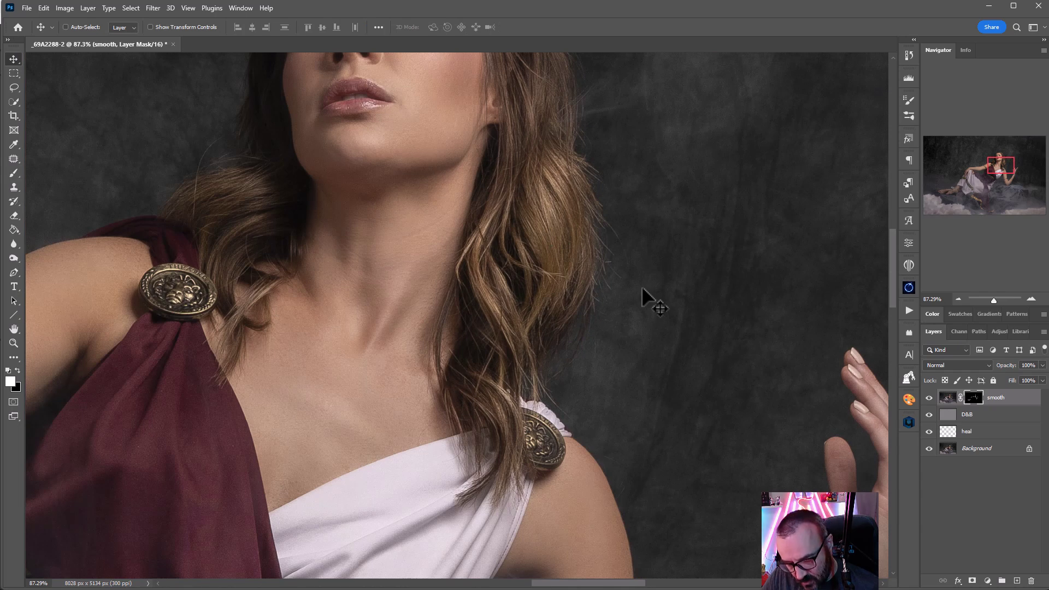
key("ctrl+shift+alt+e")
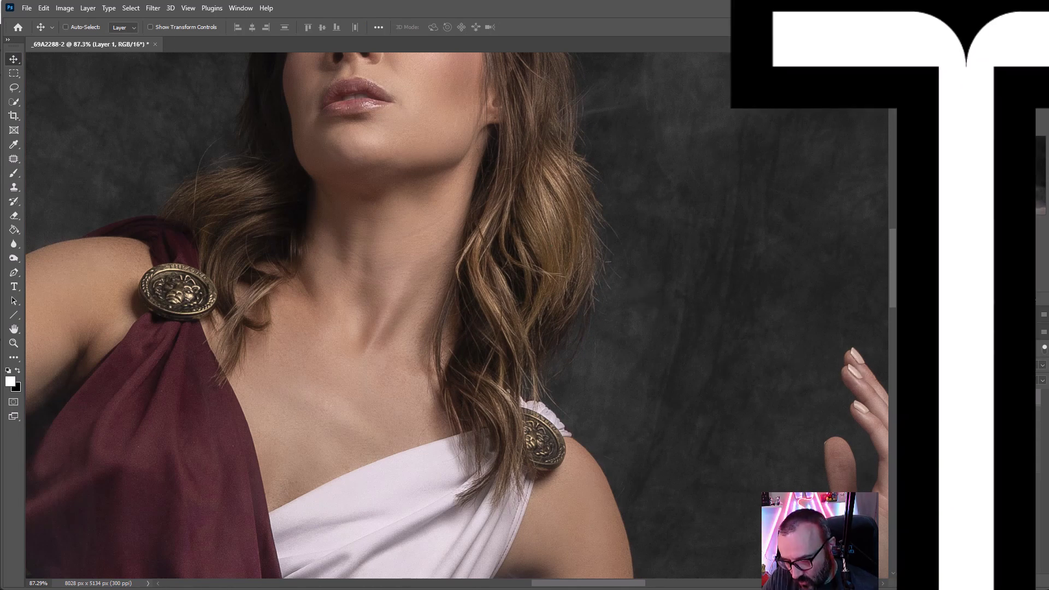
key("Return")
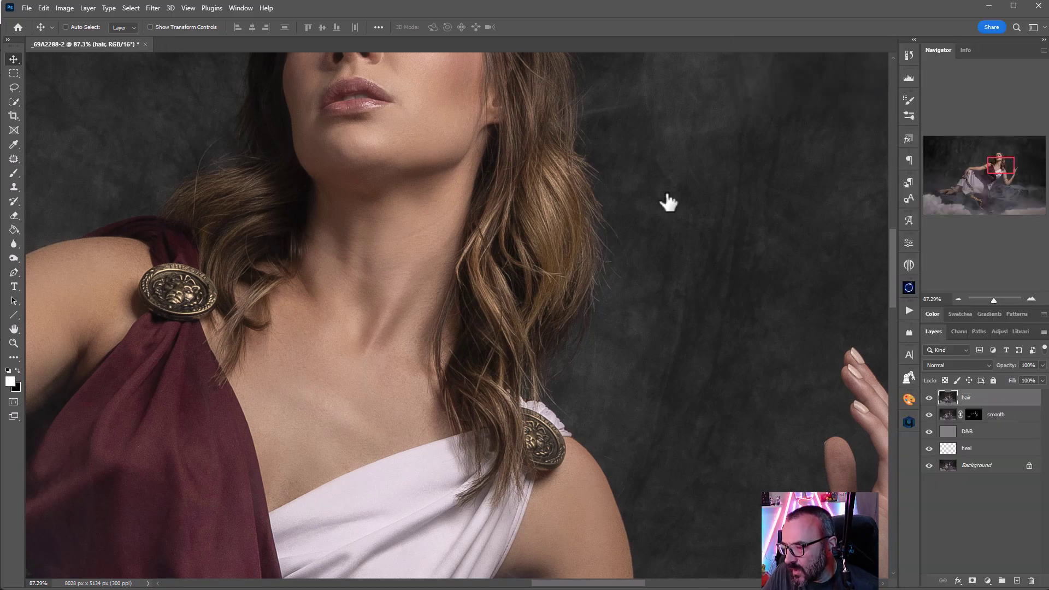
- Apply the Oil Paint filter to the hair layer with stylization 10, cleanliness 10, scale 1.0, bristle detail 5.9 and shine 1.3
left_click(152, 9)
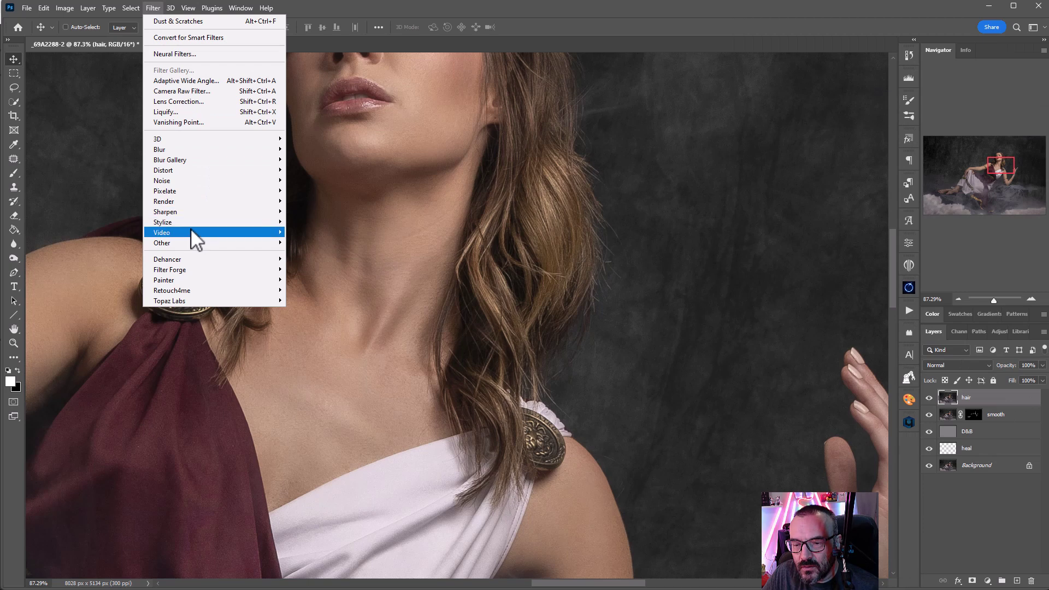
mouse_move(194, 222)
left_click(313, 264)
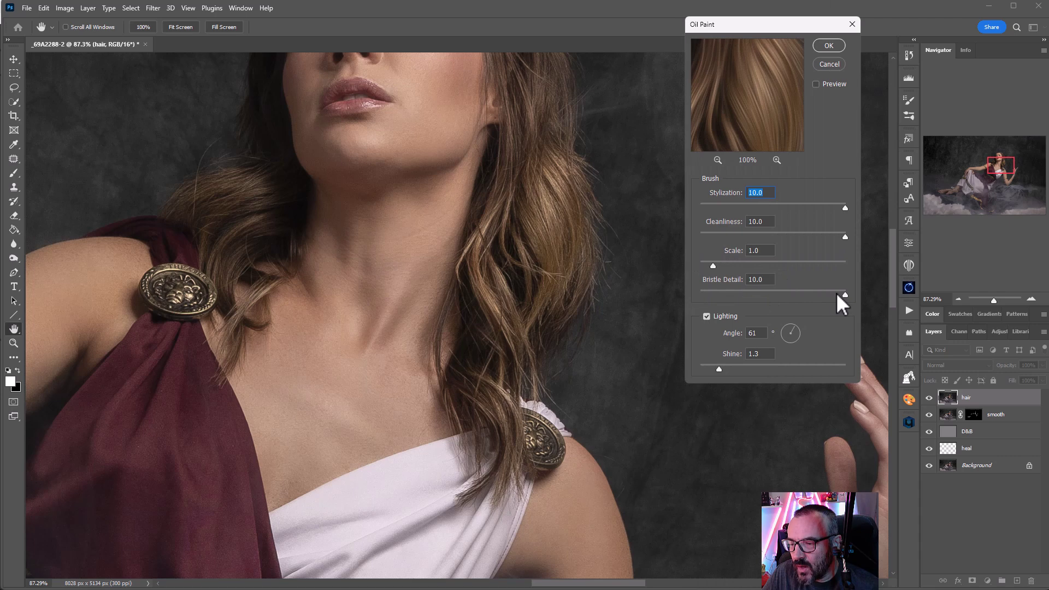
left_click_drag(838, 294, 788, 296)
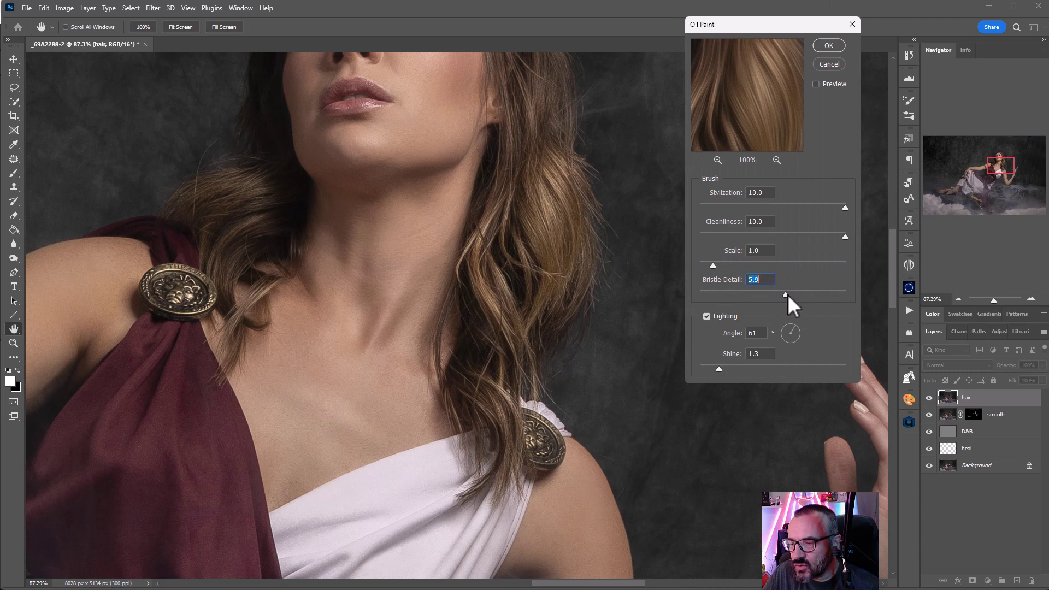
left_click(830, 45)
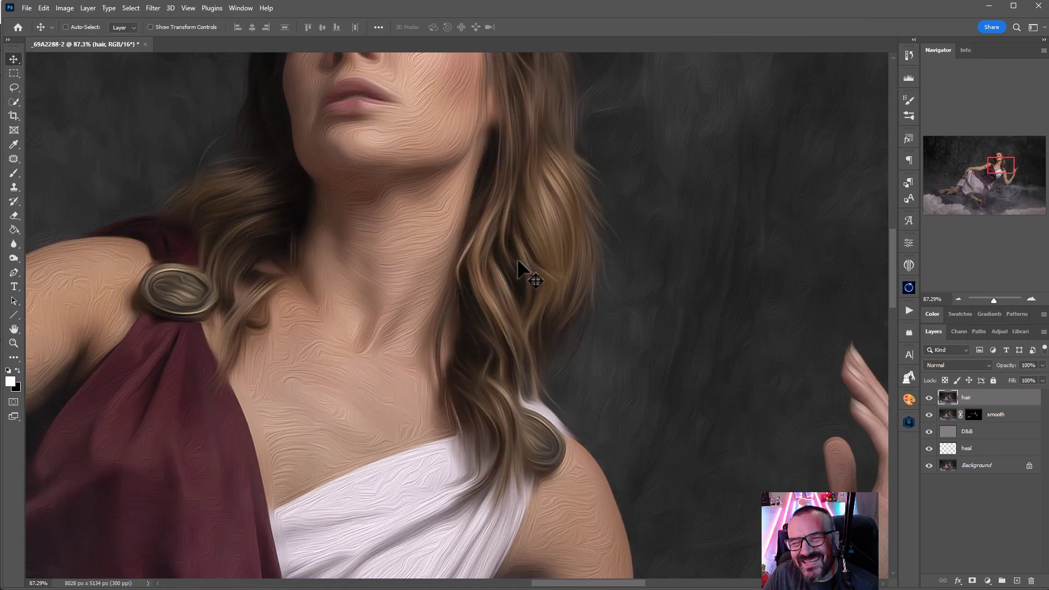
- Sharpen the hair layer with Unsharp Mask at 112% amount, 1.0 pixel radius and threshold 0, and hide it with a black mask
left_click(153, 8)
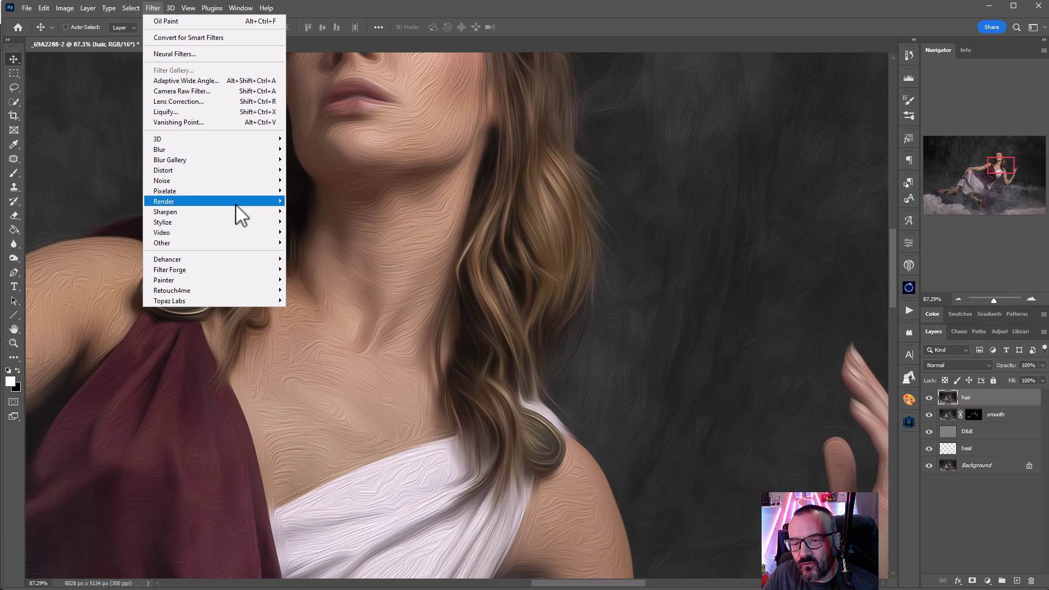
mouse_move(234, 212)
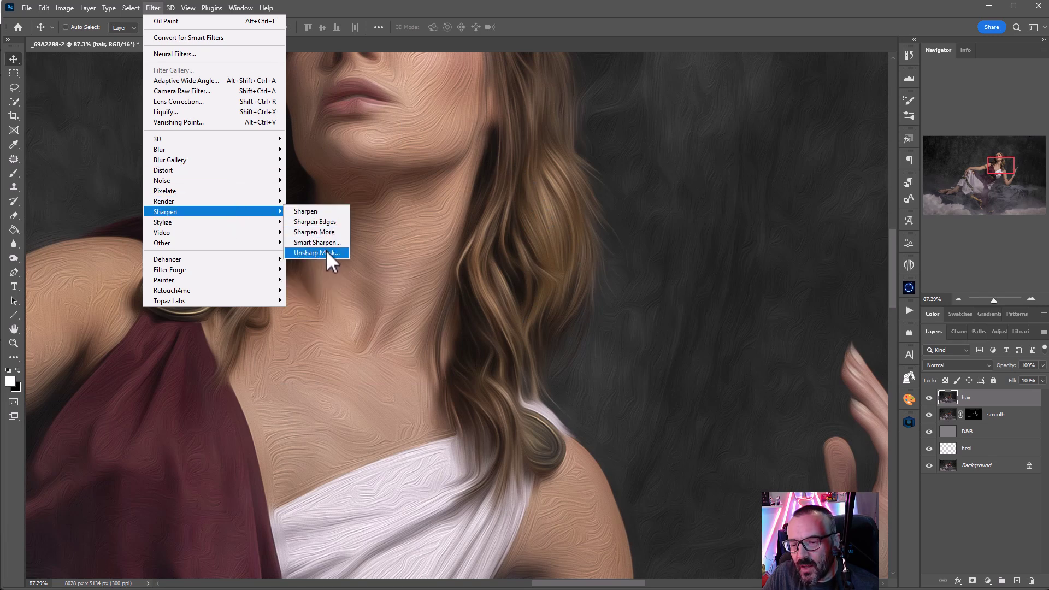
left_click(326, 250)
left_click_drag(1033, 61, 655, 133)
left_click_drag(656, 286, 661, 285)
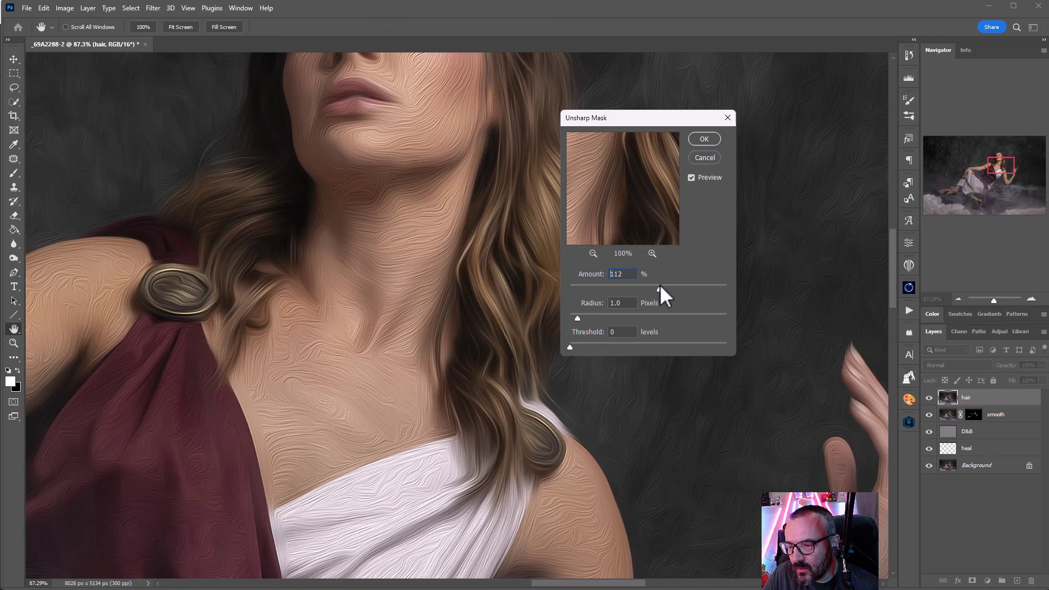
left_click(702, 140)
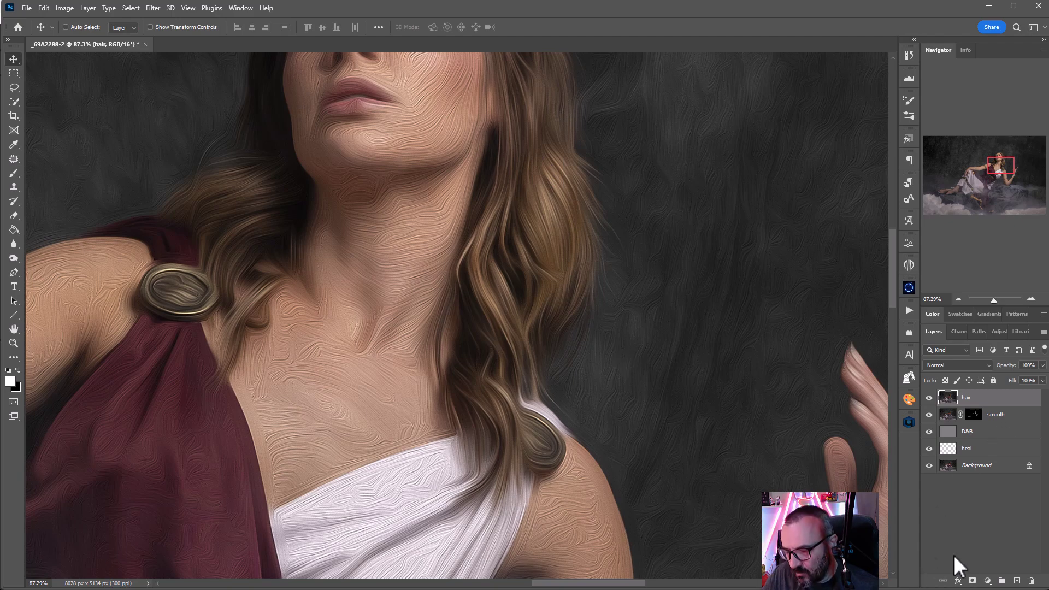
left_click(972, 580, "alt")
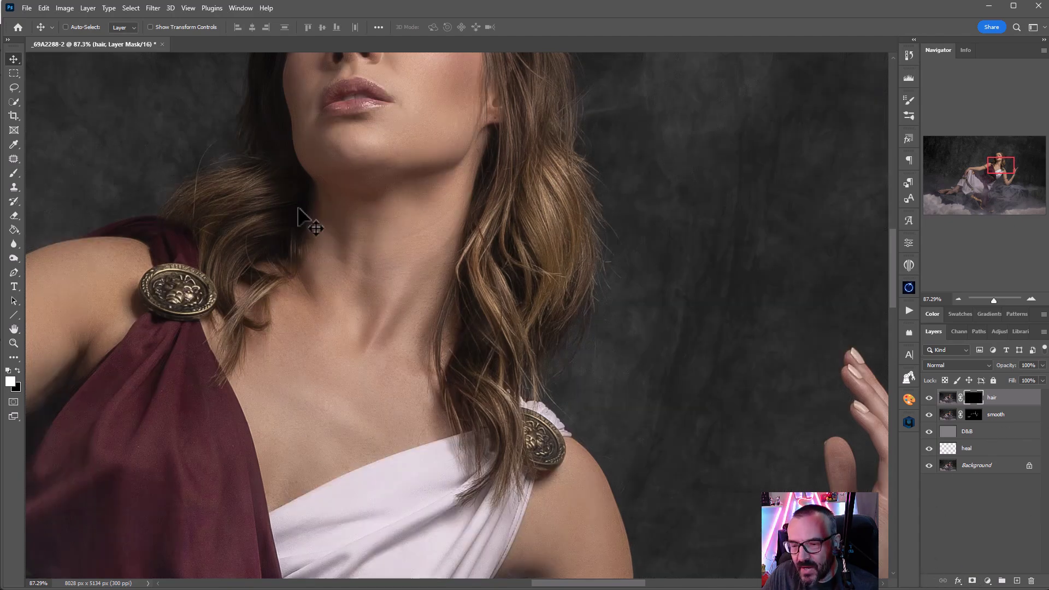
- Reveal the Oil Paint effect in the wavy hair on both sides of the neck, painting the hair mask white at 11% opacity
left_click(13, 174)
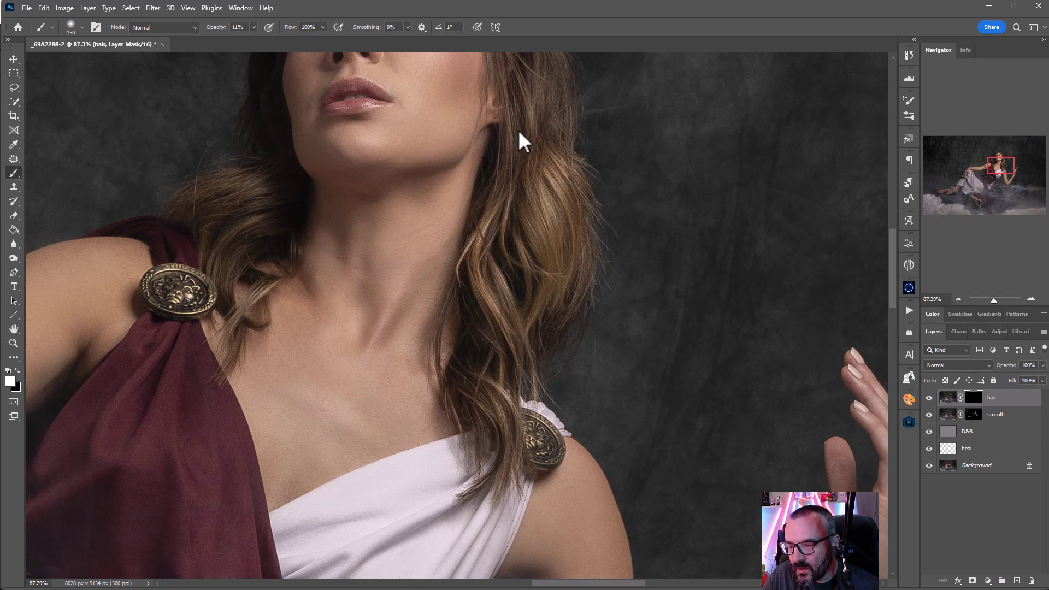
left_click_drag(605, 241, 576, 383)
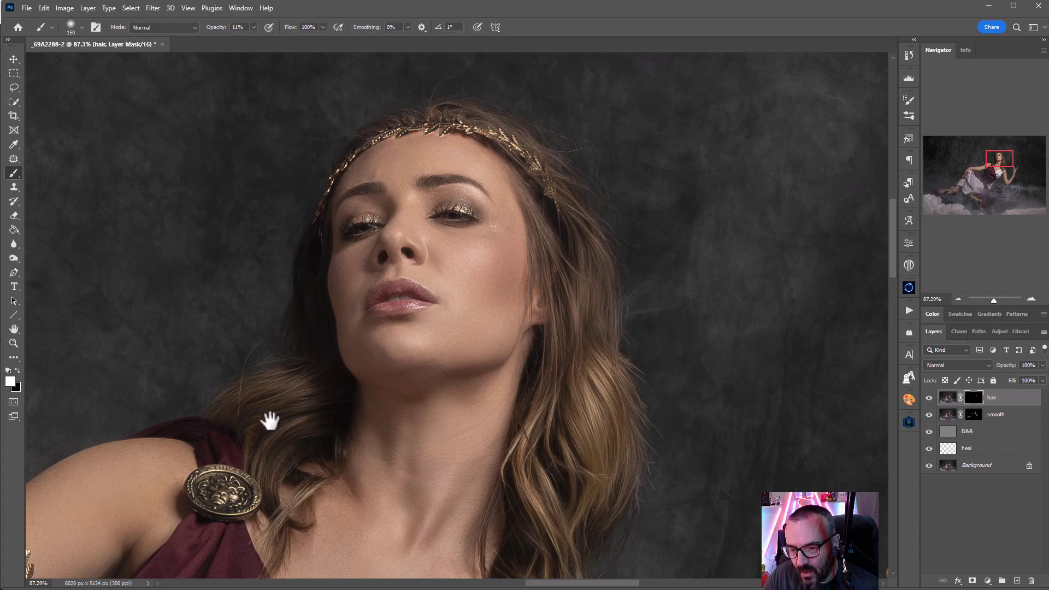
left_click_drag(264, 422, 290, 258)
key("bracketleft")
key("bracketleft")
key("bracketleft")
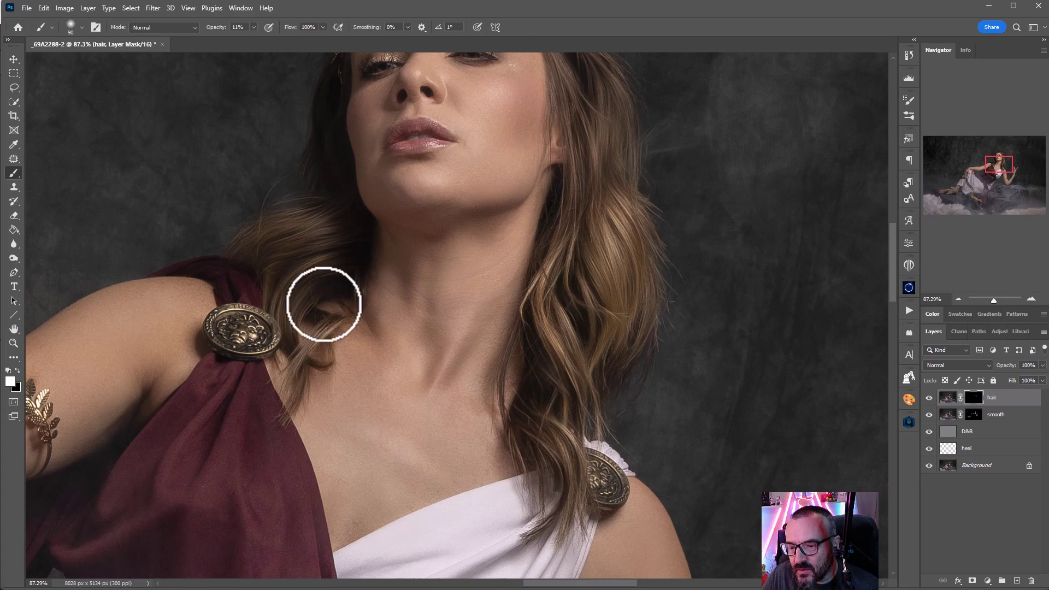
left_click_drag(408, 266, 387, 440)
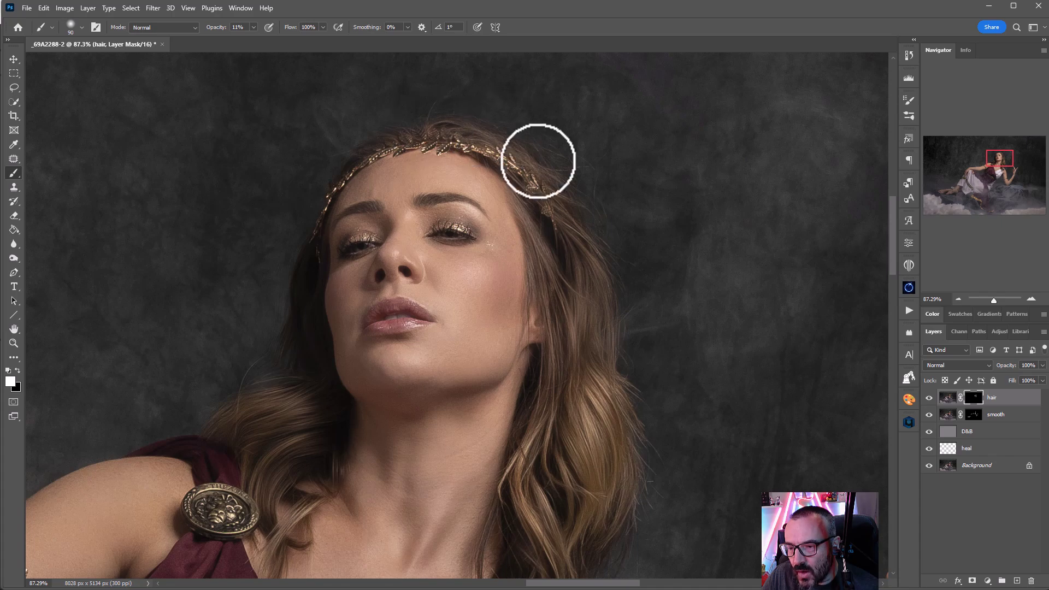
- Paint the hair effect lightly over both eyebrows with a white brush of about 35 px
scroll(467, 218, "up", 1)
scroll(467, 218, "up", 5)
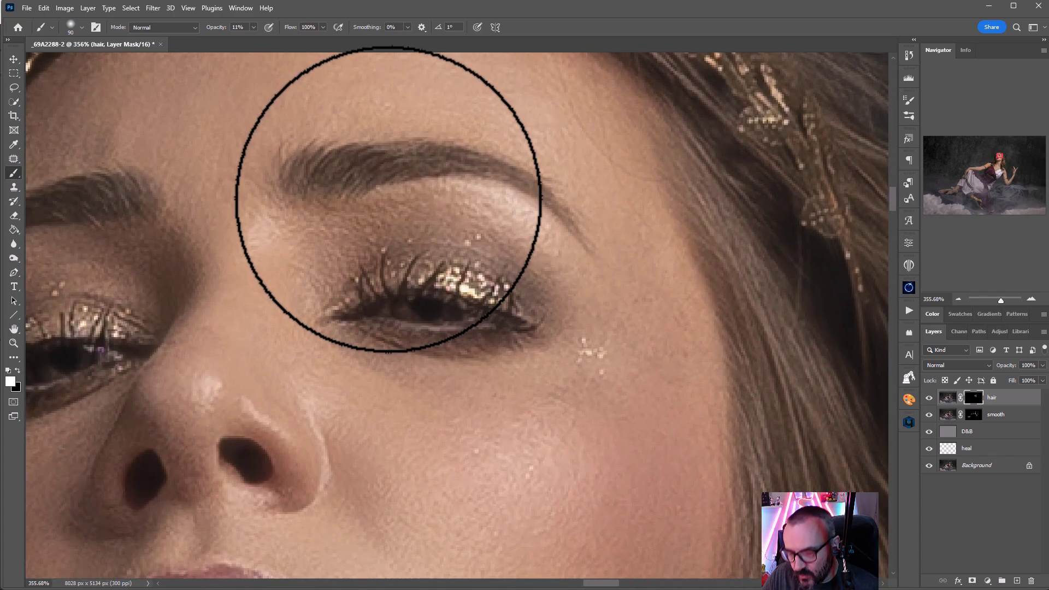
key("bracketleft")
key("bracketleft")
key("bracketleft")
key("bracketleft")
key("bracketleft")
key("bracketleft")
key("bracketleft")
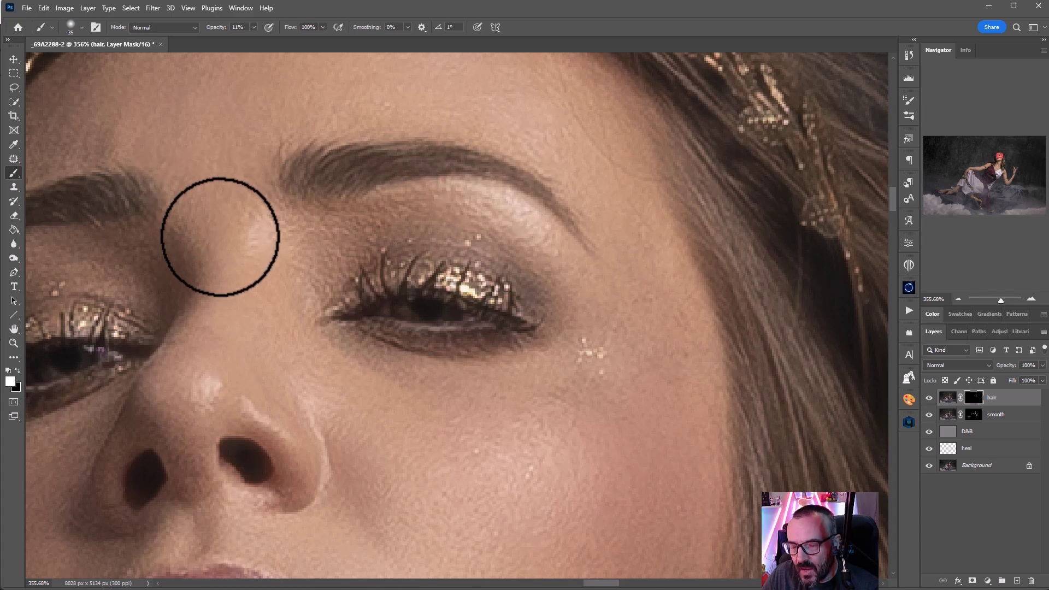
left_click_drag(235, 238, 469, 263)
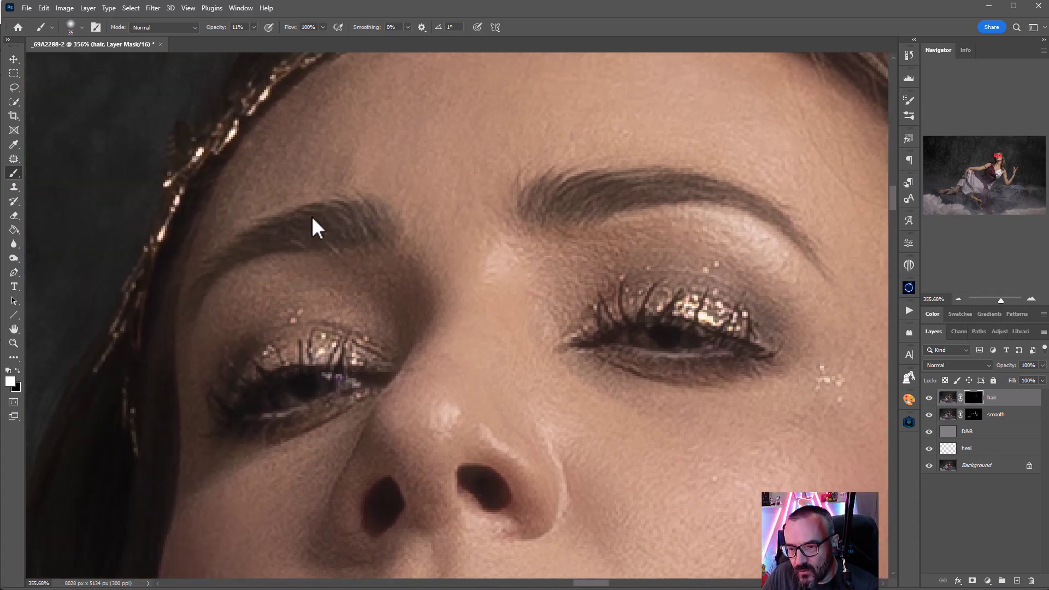
scroll(476, 197, "down", 8)
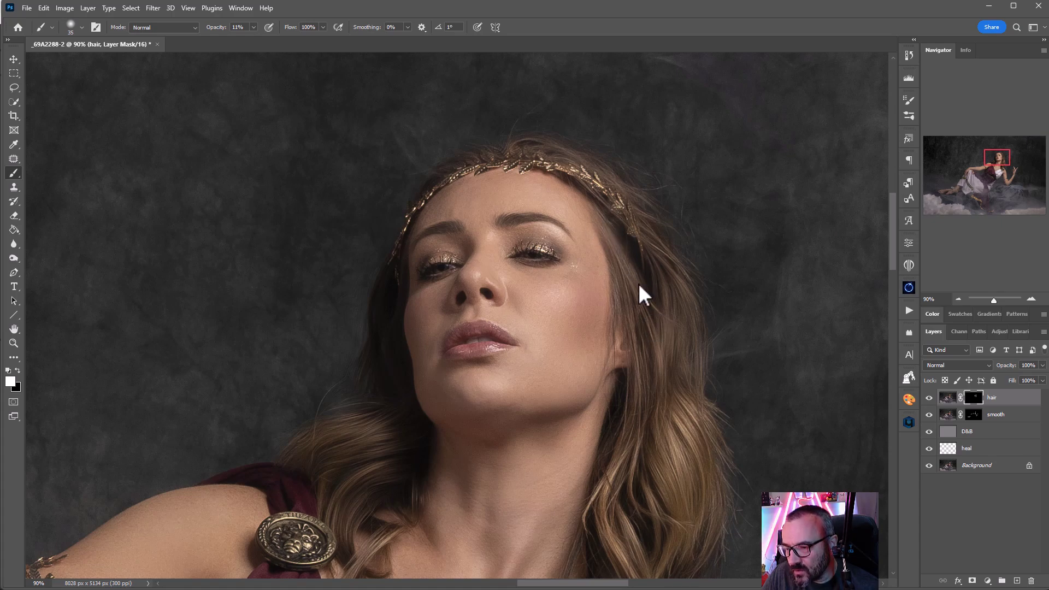
- Paint the hair effect into the strands beside the cheek and ear with the white brush enlarged to 80 px
scroll(686, 313, "up", 4)
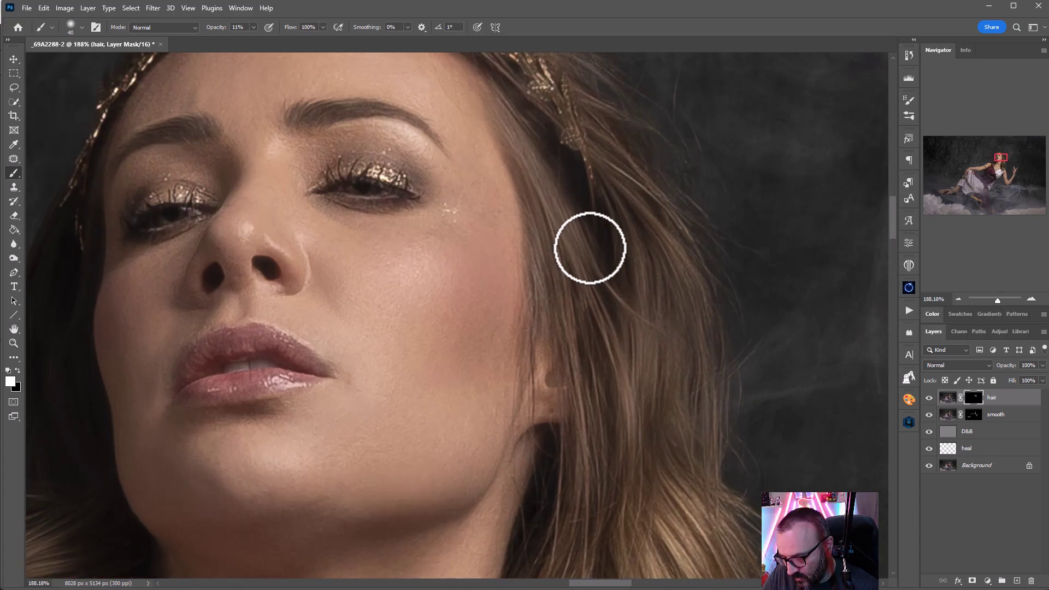
key("bracketright")
key("bracketright")
key("bracketright")
key("bracketright")
key("bracketright")
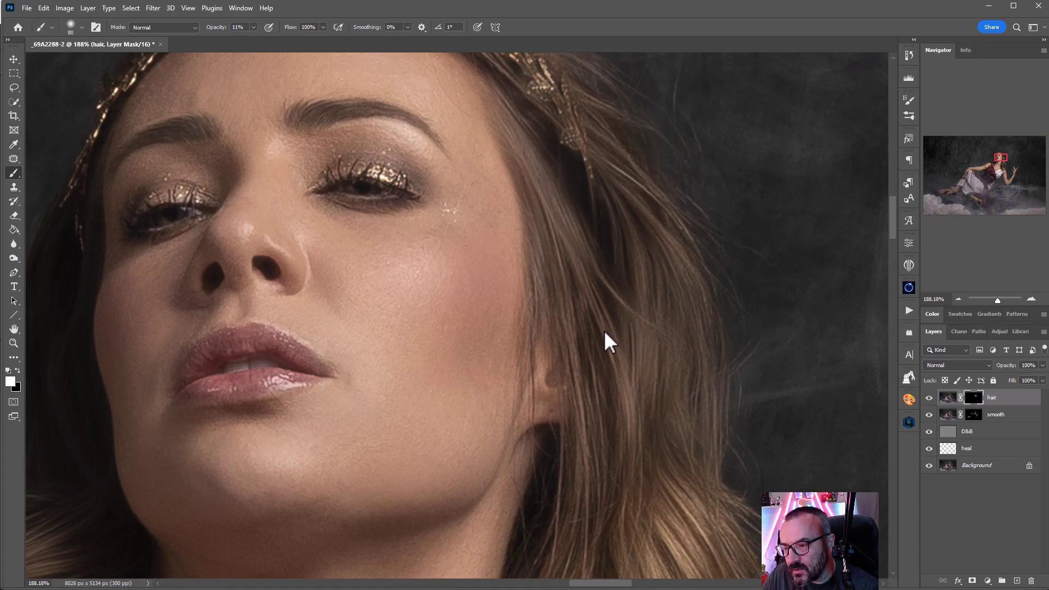
- Continue the hair effect down the long curls beside the neck to the tips over the shoulder brooch
left_click_drag(687, 339, 585, 27)
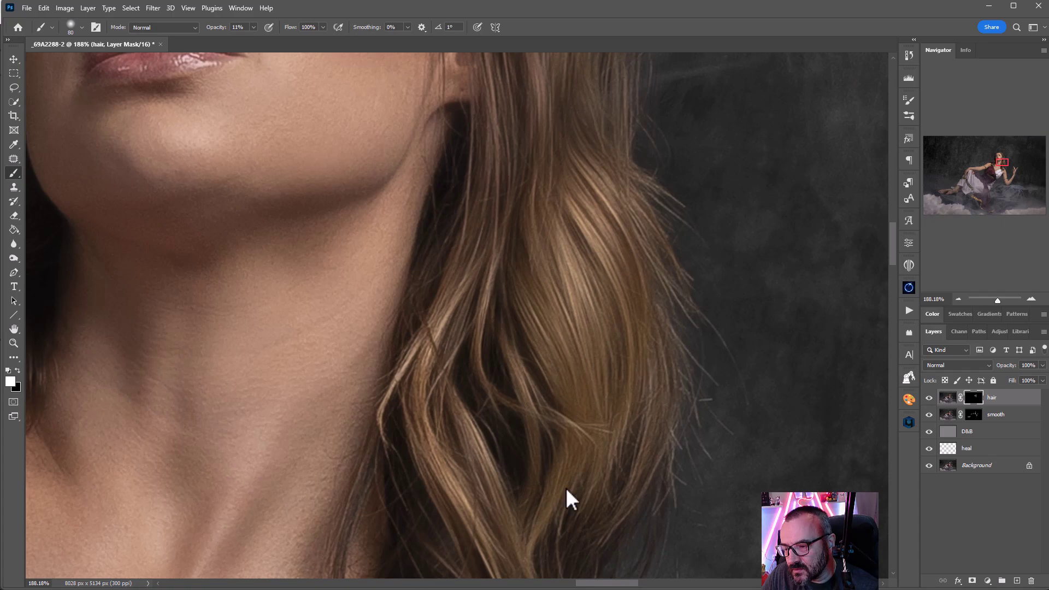
scroll(565, 281, "down", 5)
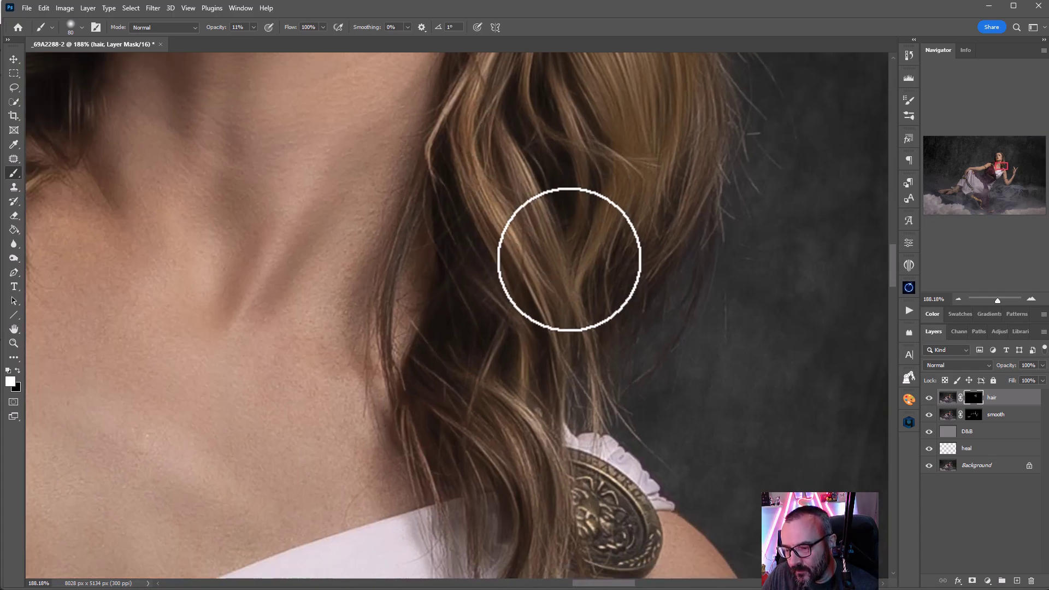
scroll(573, 270, "down", 4)
scroll(577, 248, "down", 2)
scroll(595, 175, "up", 2)
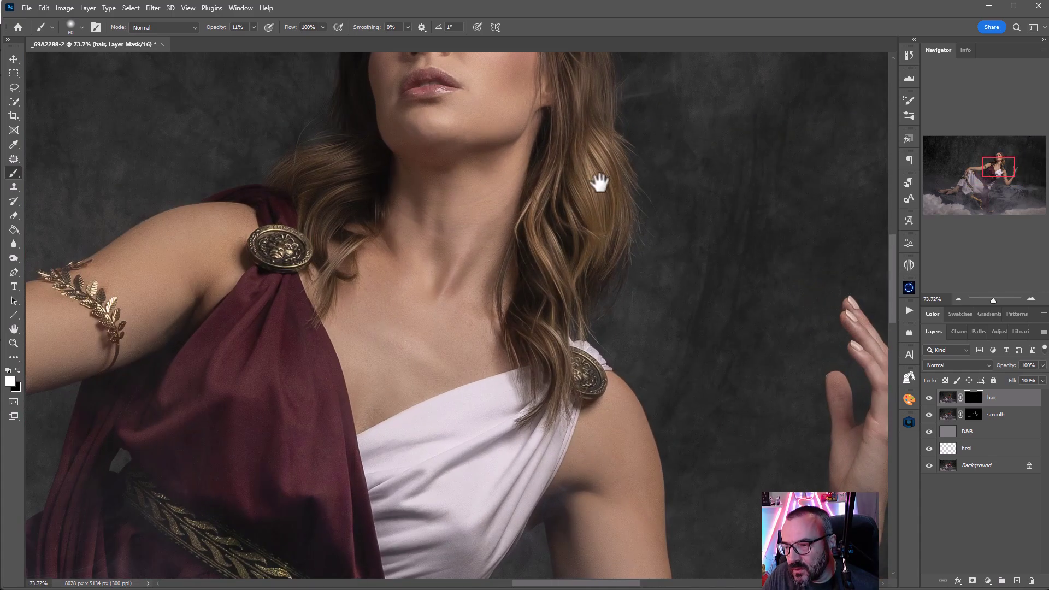
- Compare the portrait with the hair layer hidden and shown, and examine the hair effect at different distances
left_click_drag(595, 176, 593, 332)
left_click(929, 397)
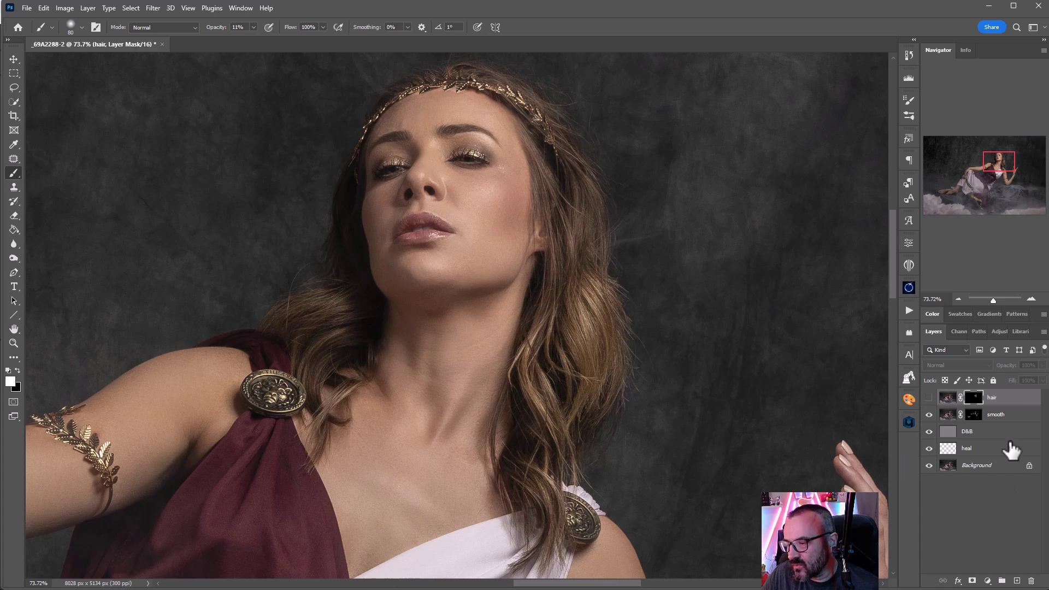
left_click(929, 399)
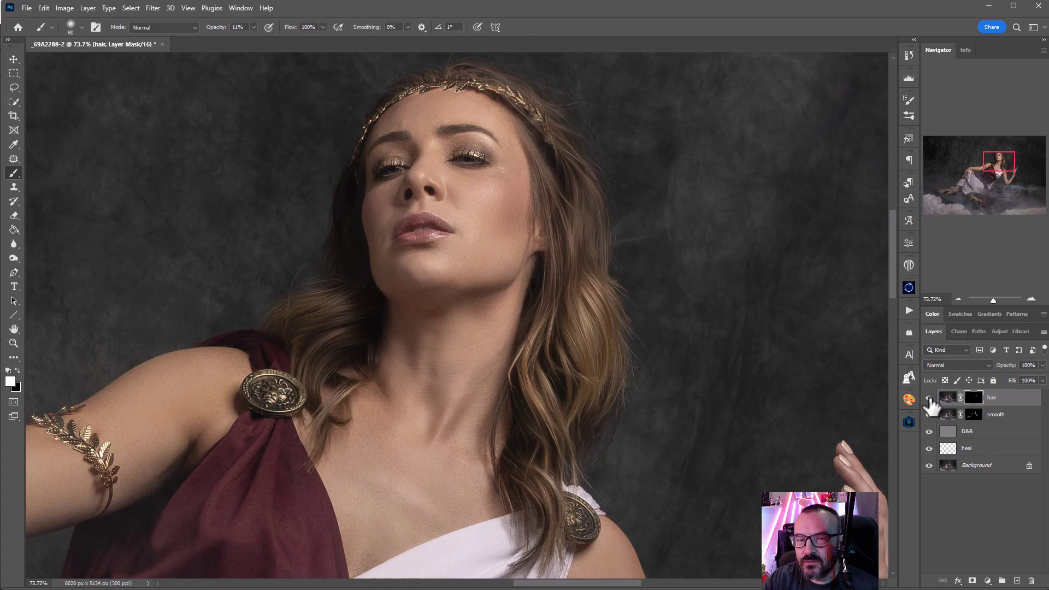
scroll(537, 260, "down", 6)
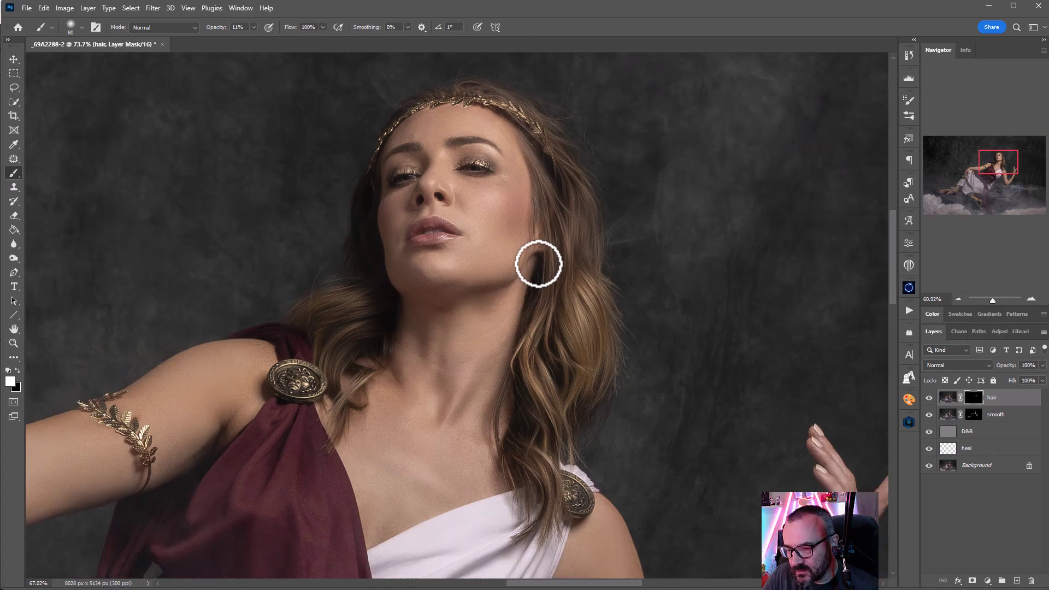
scroll(541, 273, "up", 3)
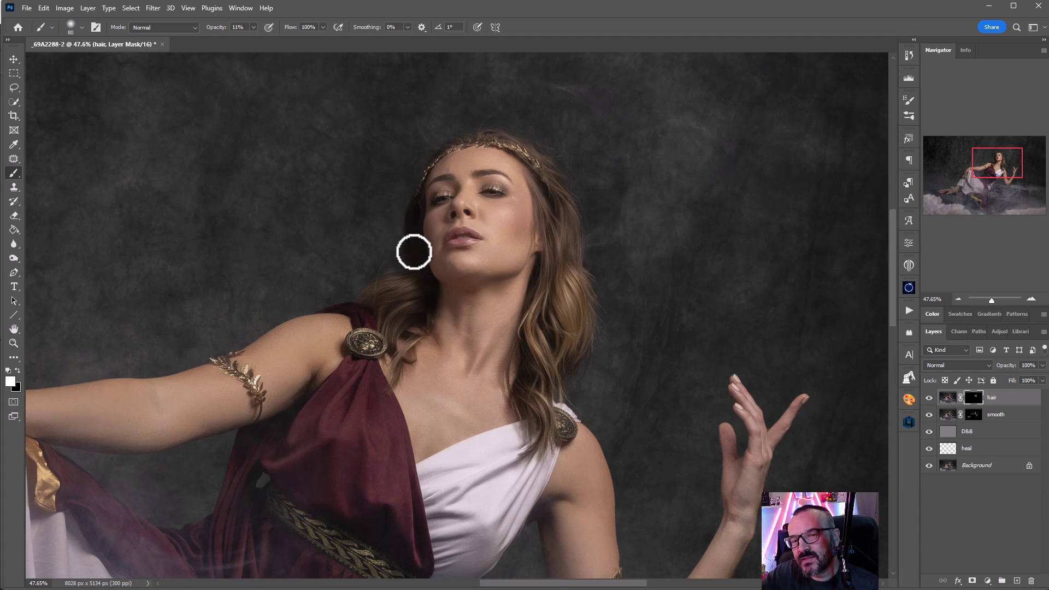
- Add a layer named db above hair, fill it with 50% gray and set its blend mode to Soft Light
left_click(1018, 581)
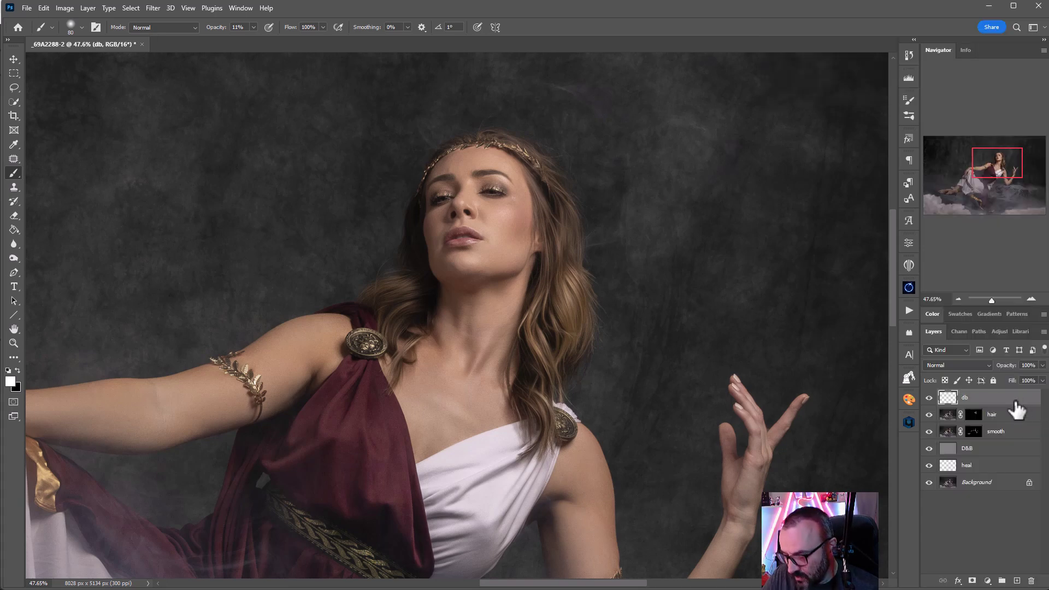
key("shift+F5")
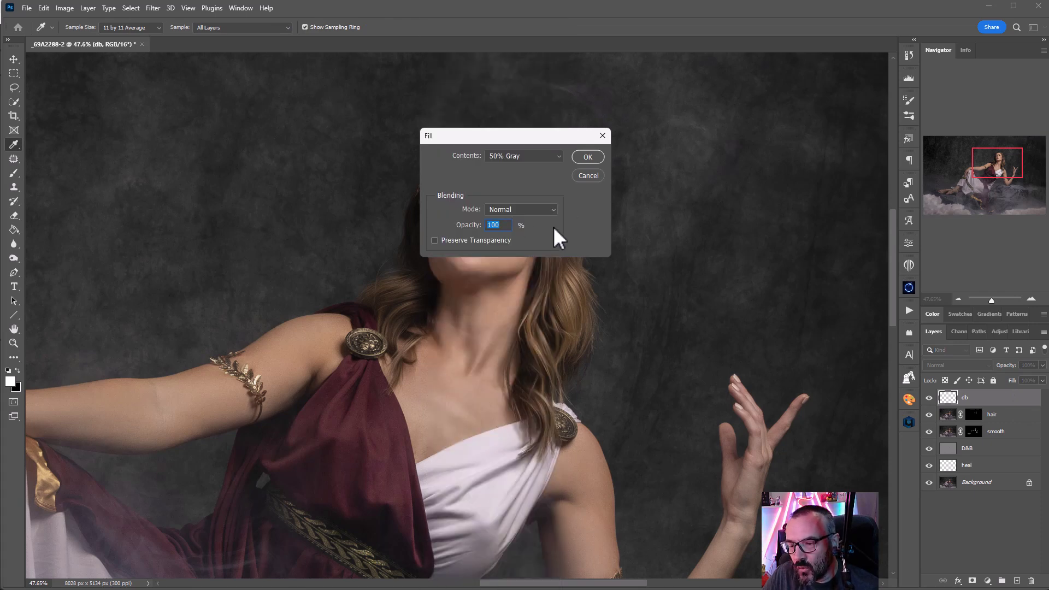
left_click(584, 157)
key("b")
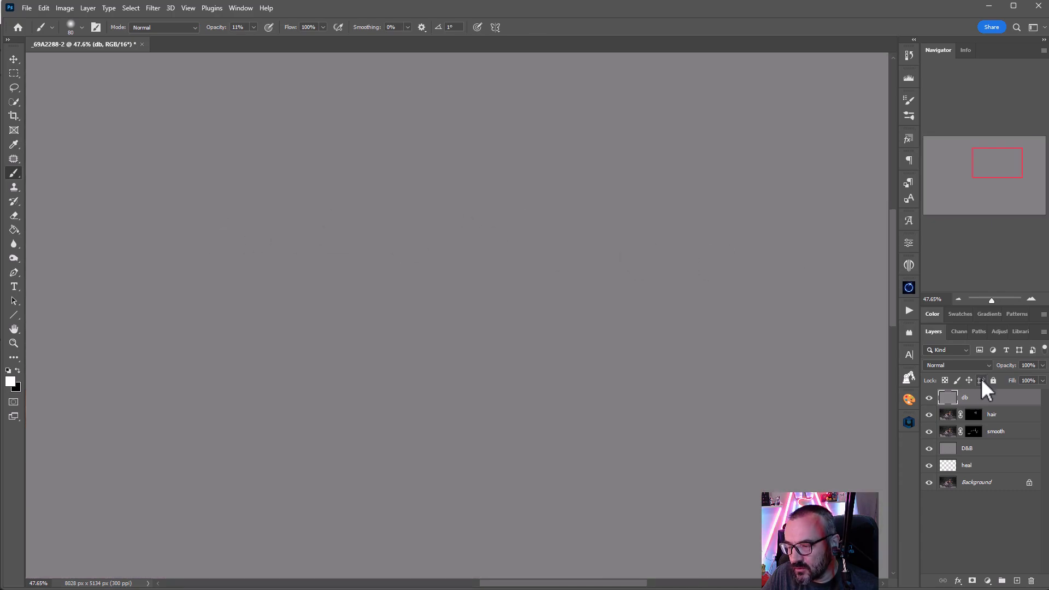
left_click(984, 363)
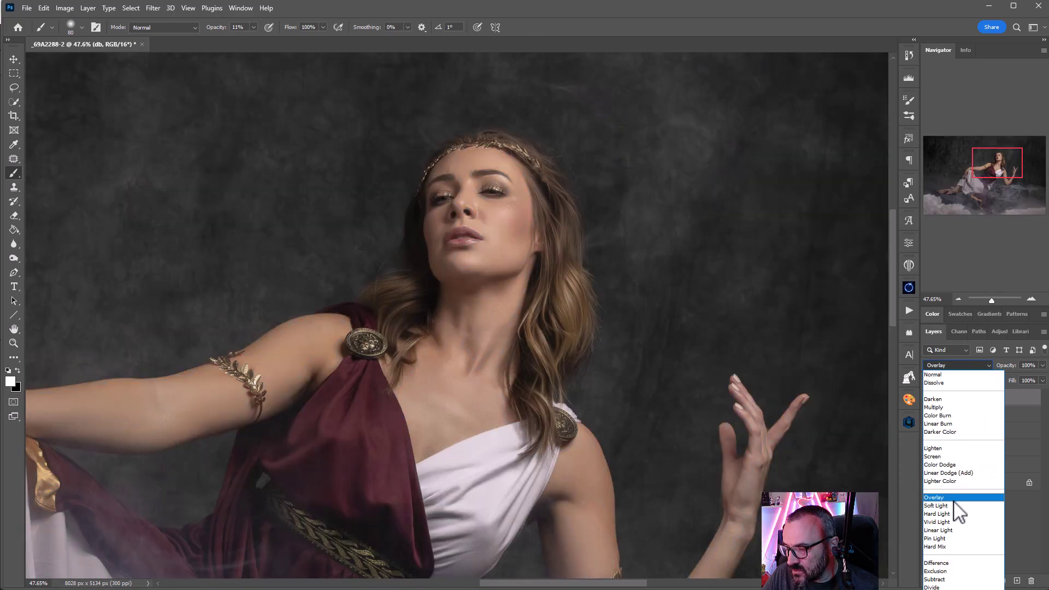
left_click(957, 506)
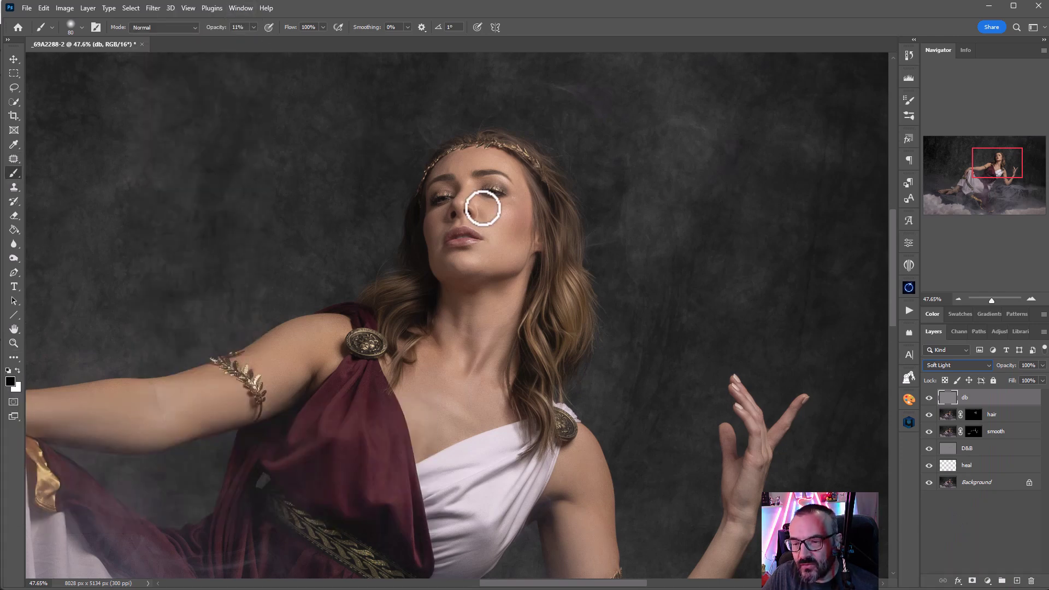
- Burn the shadows along the jawline, under the chin and around the face with a black 80 px brush at 11% opacity
scroll(437, 265, "up", 5)
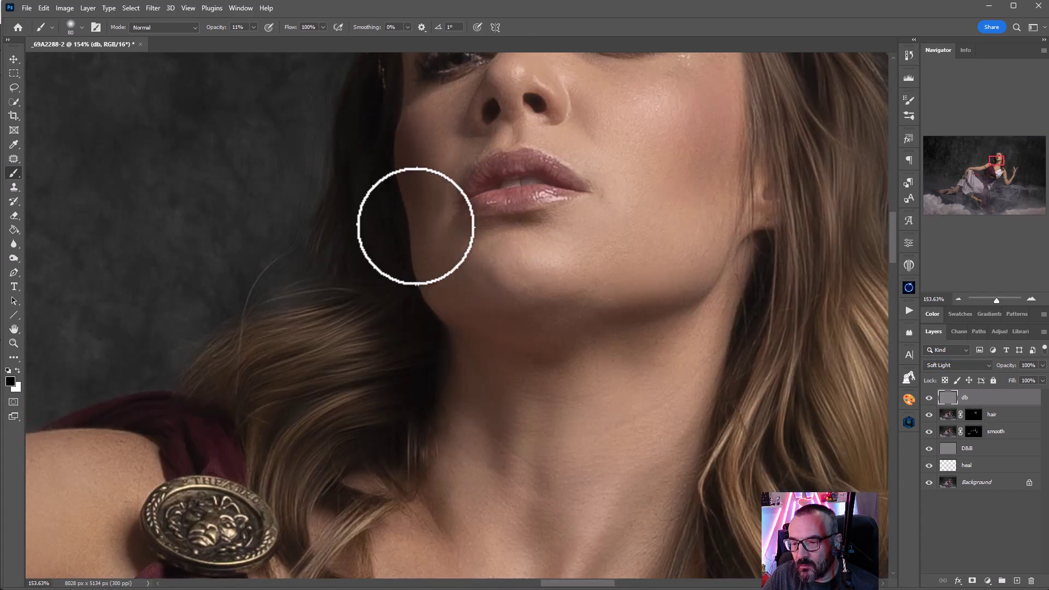
mouse_move(457, 305)
left_mouse_down()
mouse_move(499, 300)
mouse_move(524, 333)
mouse_move(494, 520)
mouse_move(536, 483)
mouse_move(536, 534)
mouse_move(432, 457)
mouse_move(445, 520)
mouse_move(370, 129)
mouse_move(452, 386)
left_mouse_up()
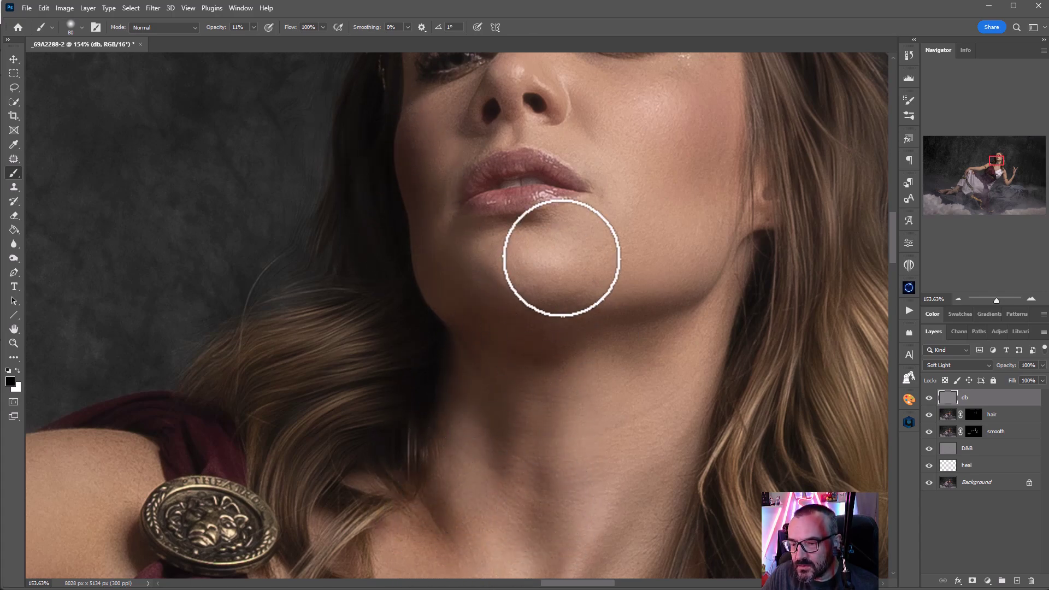
left_click_drag(563, 257, 550, 464)
mouse_move(453, 147)
left_mouse_down()
mouse_move(504, 105)
mouse_move(380, 206)
mouse_move(446, 340)
mouse_move(451, 290)
mouse_move(476, 362)
mouse_move(574, 317)
mouse_move(757, 370)
mouse_move(683, 509)
mouse_move(578, 524)
mouse_move(527, 399)
left_mouse_up()
- Dodge and burn the contours of the lips on the db layer with the brush reduced to 15 px
key("x")
key("bracketleft")
key("bracketleft")
key("bracketleft")
key("bracketleft")
key("bracketleft")
key("bracketleft")
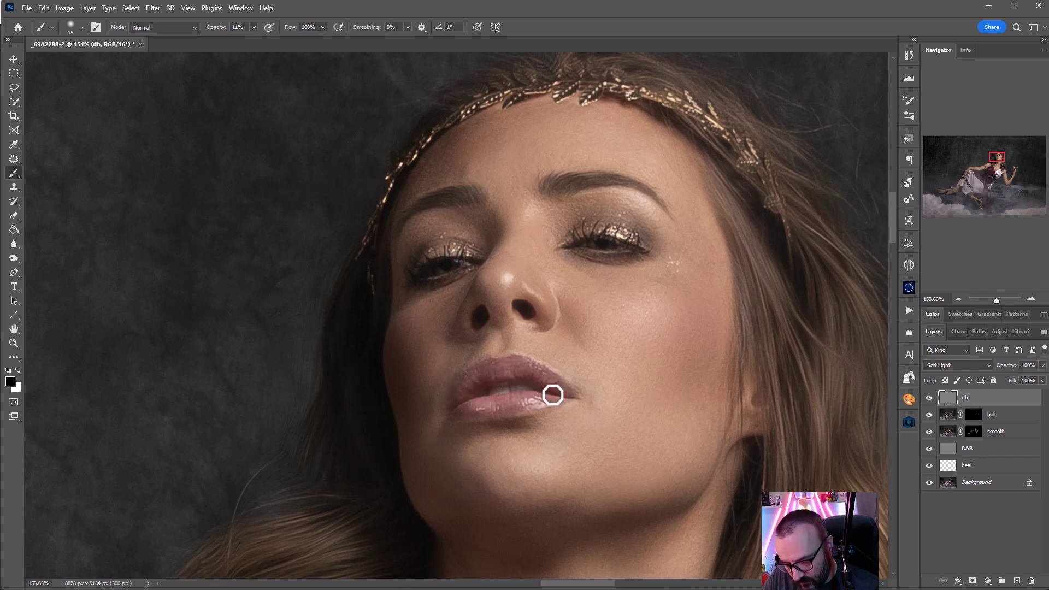
mouse_move(479, 428)
left_mouse_down()
mouse_move(539, 406)
mouse_move(476, 422)
mouse_move(527, 409)
mouse_move(504, 394)
mouse_move(463, 395)
mouse_move(529, 381)
mouse_move(461, 367)
mouse_move(505, 336)
mouse_move(472, 377)
mouse_move(532, 366)
left_mouse_up()
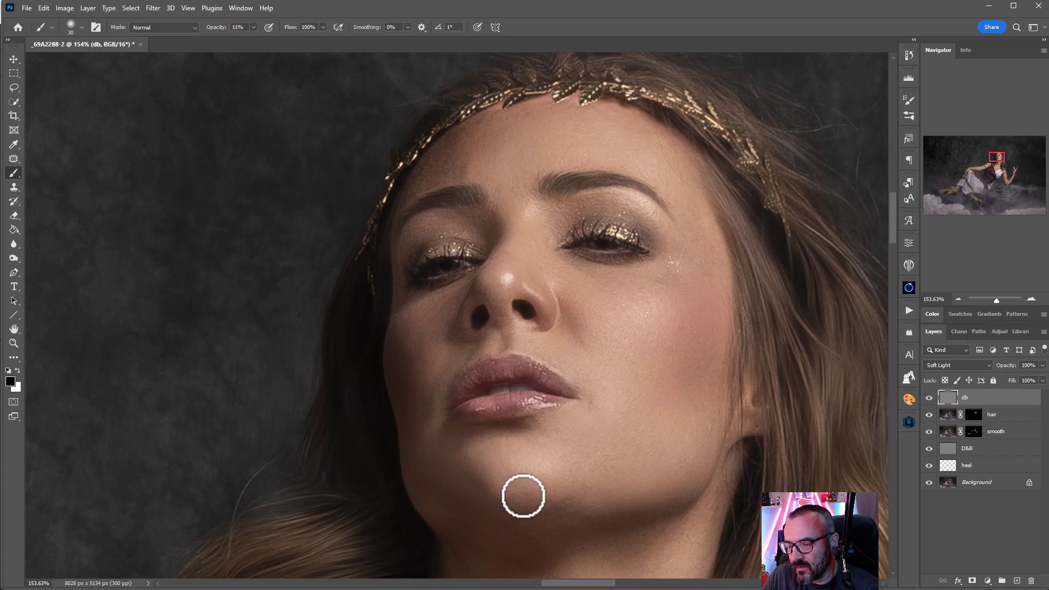
- Dodge the highlights on the cheeks and forehead with a white 50 px brush
key("x")
key("bracketright")
key("bracketright")
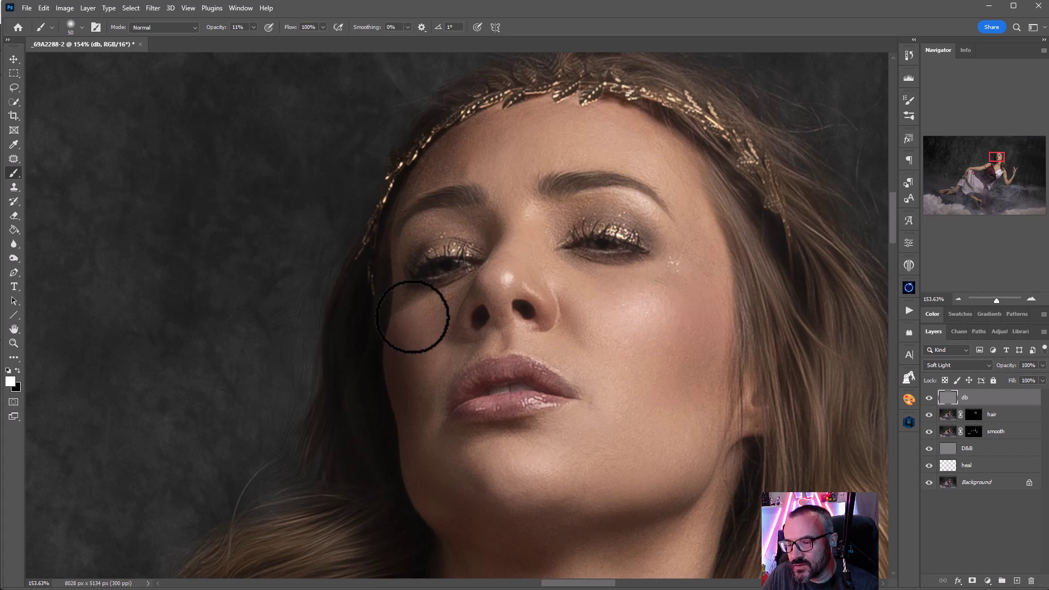
mouse_move(528, 162)
left_mouse_down()
mouse_move(556, 126)
mouse_move(598, 119)
mouse_move(567, 122)
mouse_move(602, 130)
mouse_move(618, 116)
mouse_move(625, 163)
left_mouse_up()
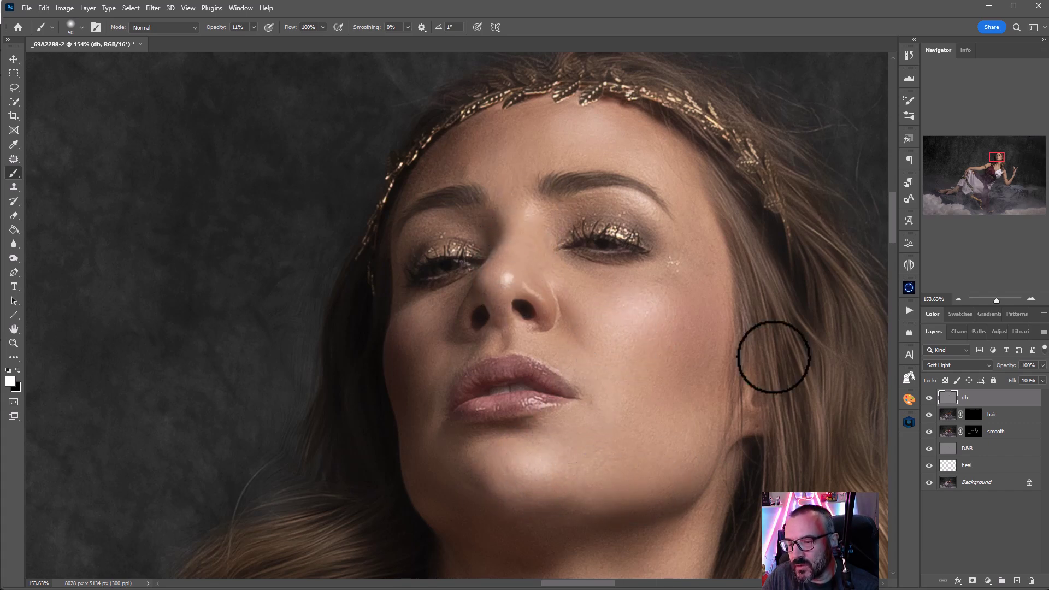
- Compare the face with the db layer hidden and shown to examine the dodging and burning
left_click(932, 398)
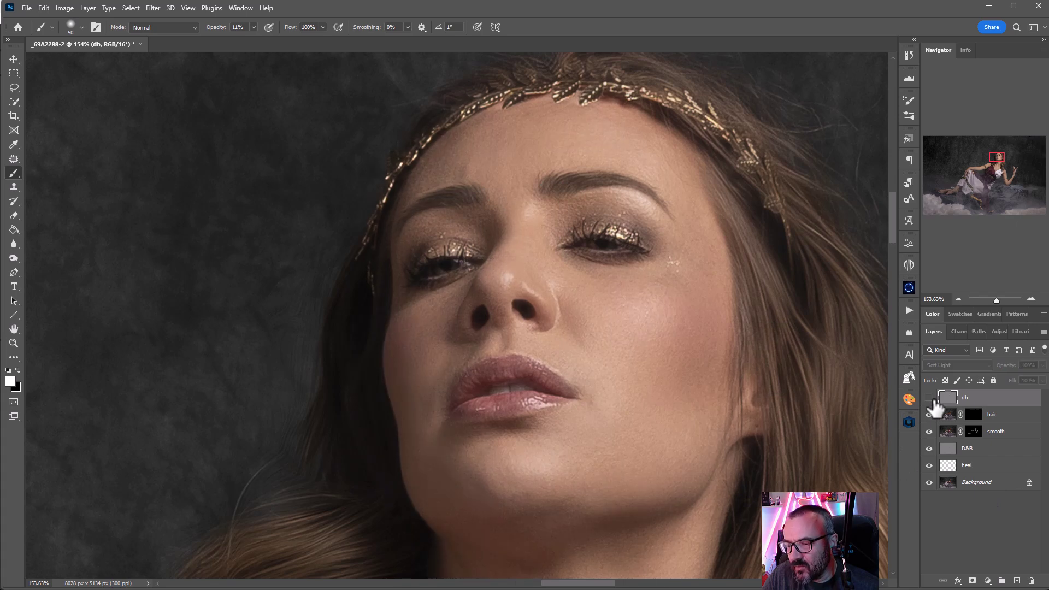
left_click(931, 399)
left_click(930, 398)
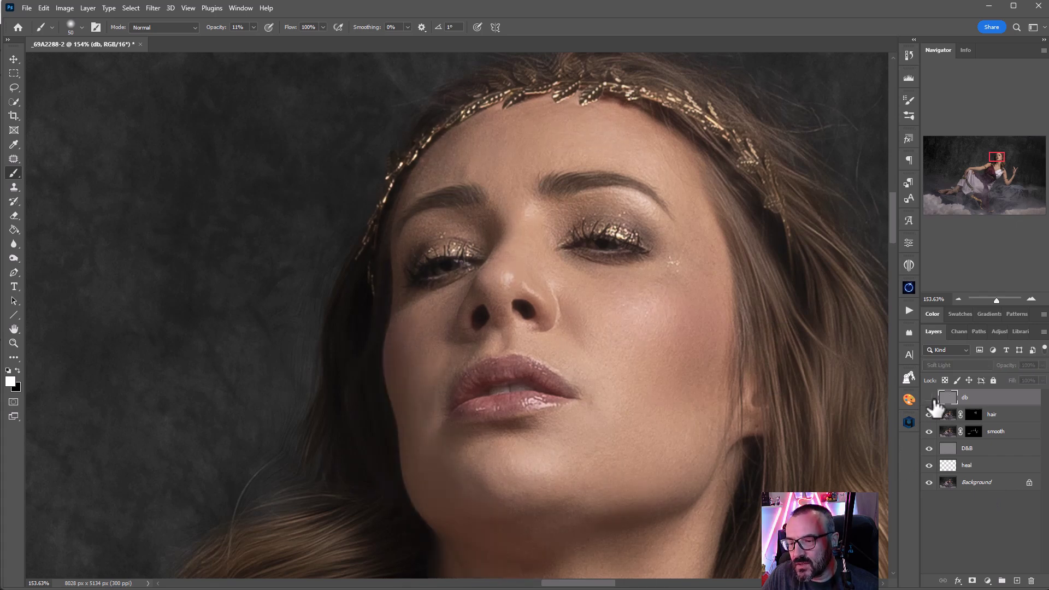
left_click(930, 399)
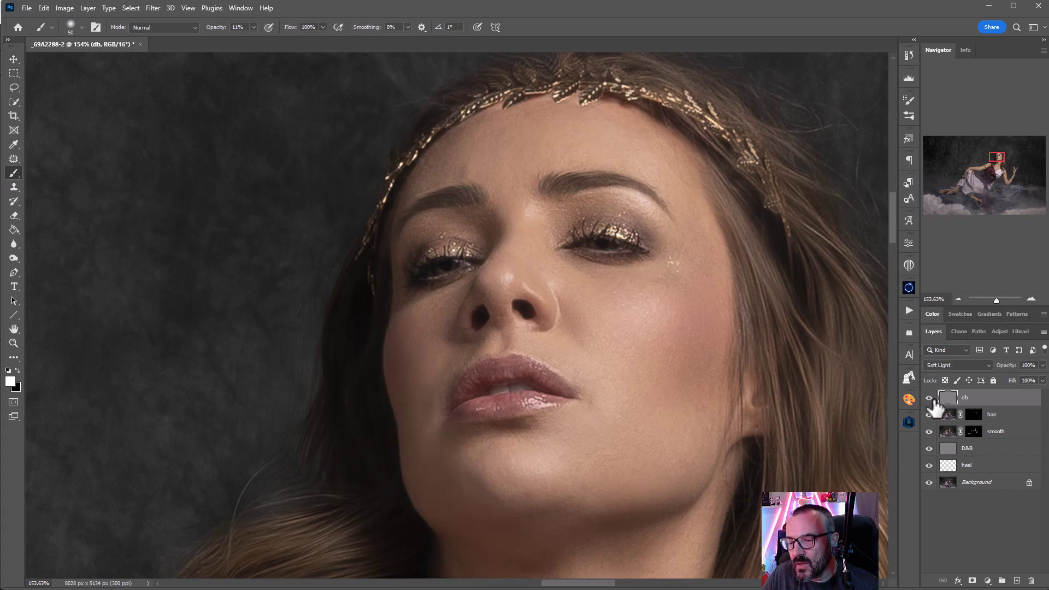
left_click(930, 399)
- Burn the shadows on the neck and chest with a black 90 px brush at 11% opacity on the db layer
left_click_drag(703, 497, 652, 185)
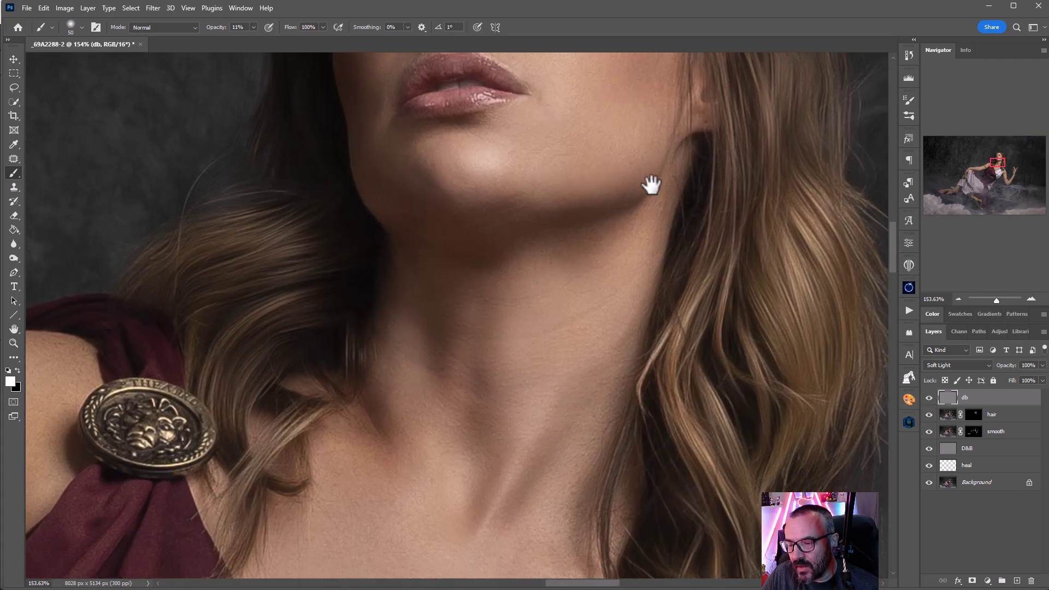
scroll(628, 328, "down", 5)
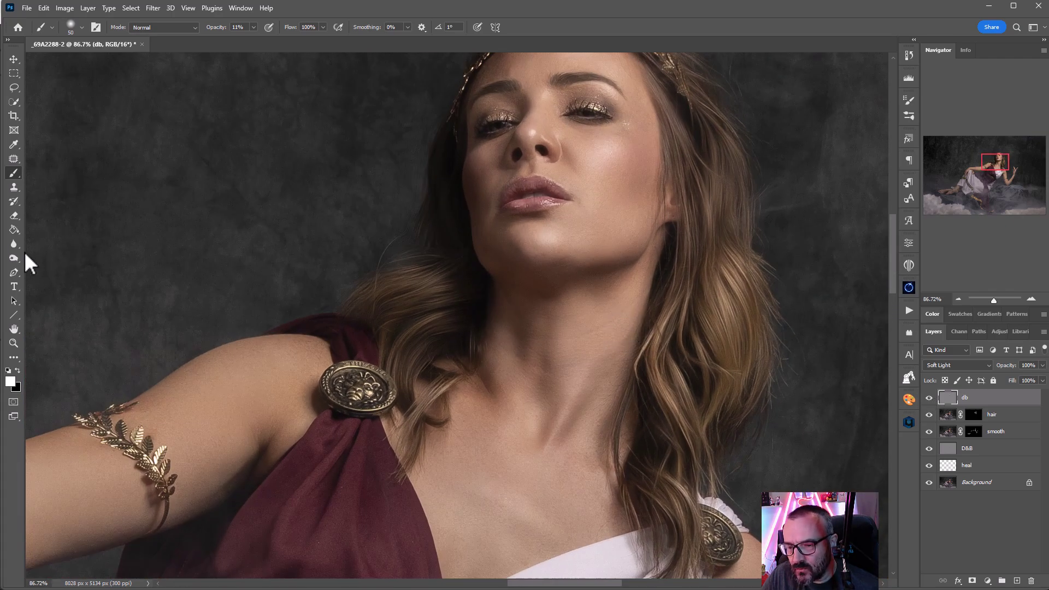
key("x")
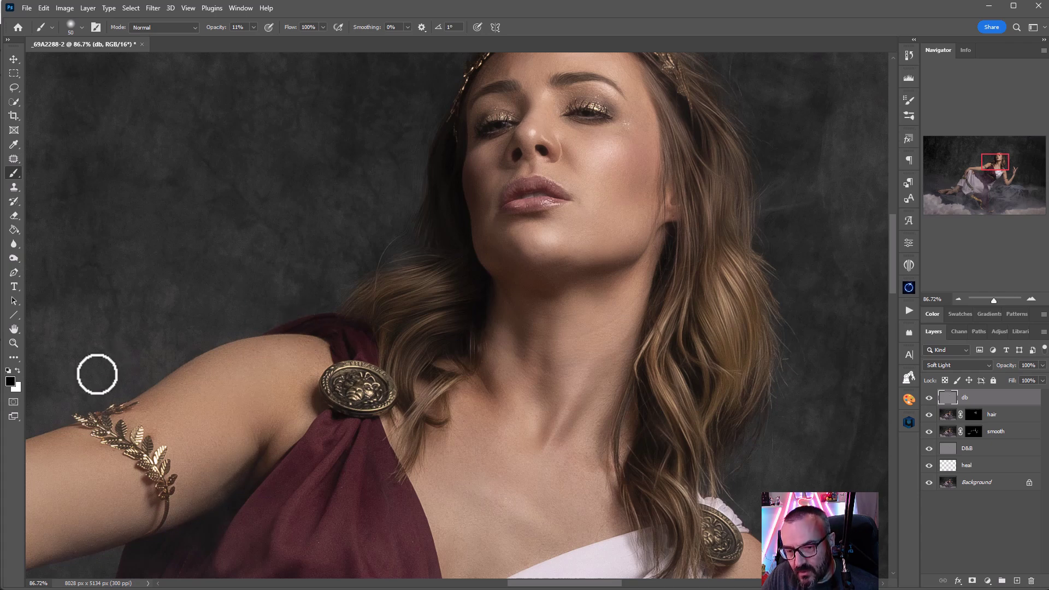
key("bracketright")
key("bracketright")
key("bracketright")
key("bracketright")
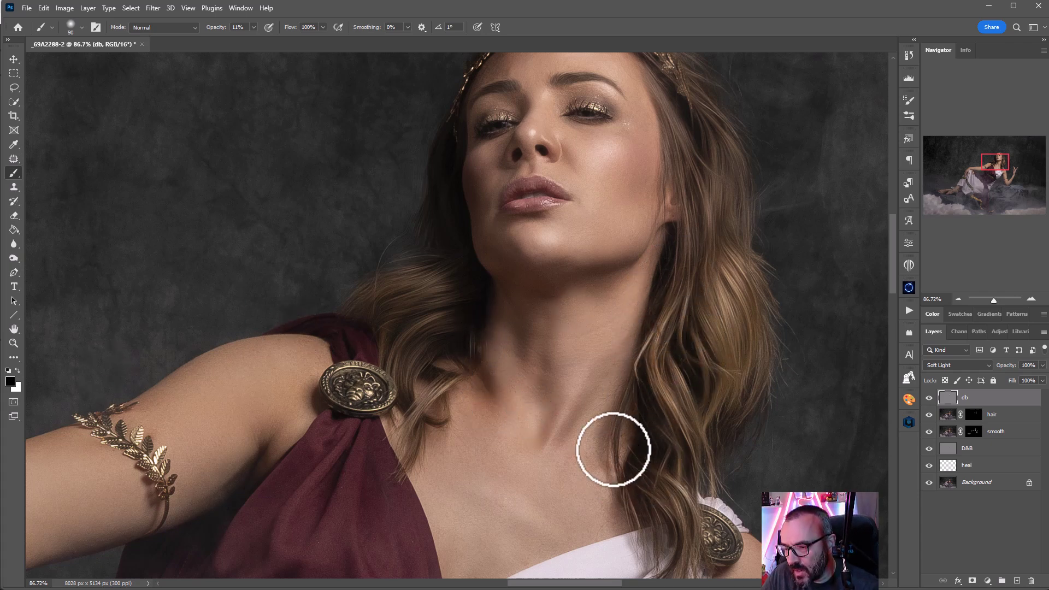
left_click_drag(604, 503, 626, 356)
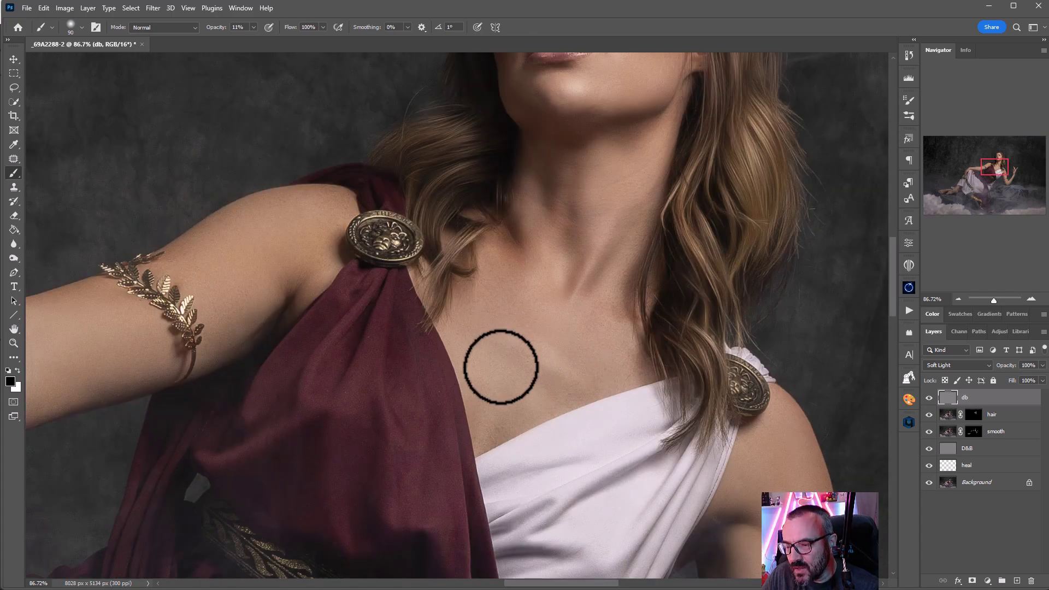
- Dodge and burn the contours of the outstretched arm and the hand resting on the knee with the 90 px brush
mouse_move(345, 369)
left_mouse_down()
mouse_move(361, 372)
mouse_move(494, 307)
left_mouse_up()
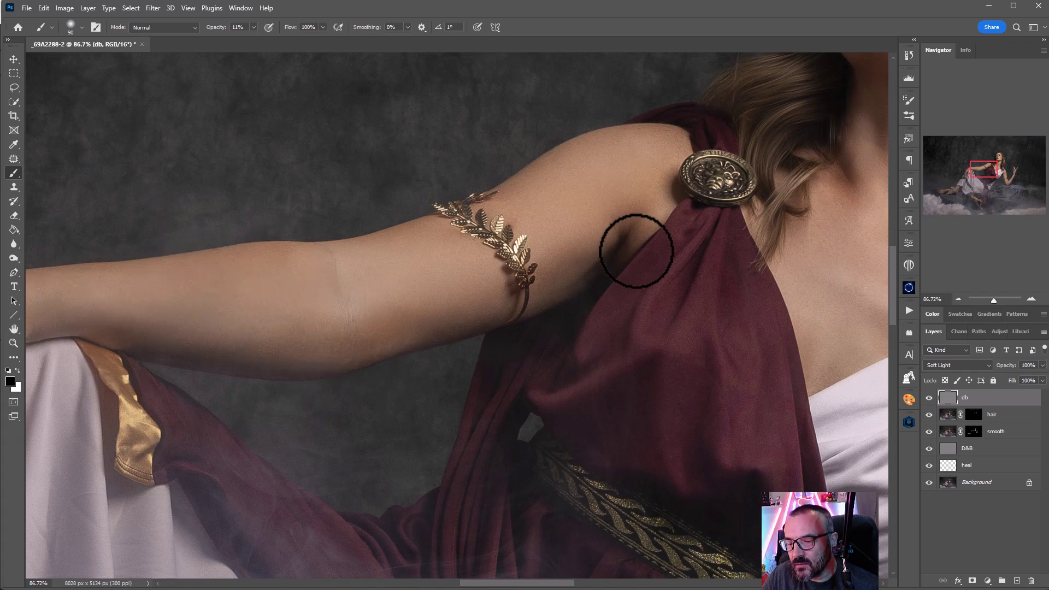
key("x")
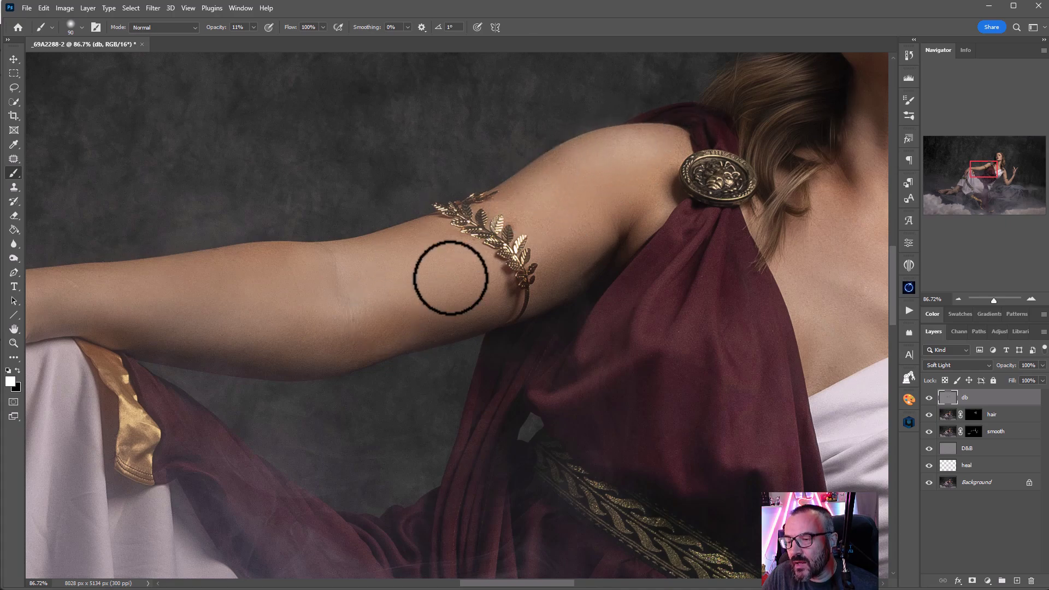
mouse_move(370, 293)
left_mouse_down()
mouse_move(668, 335)
mouse_move(634, 321)
mouse_move(511, 206)
left_mouse_up()
key("x")
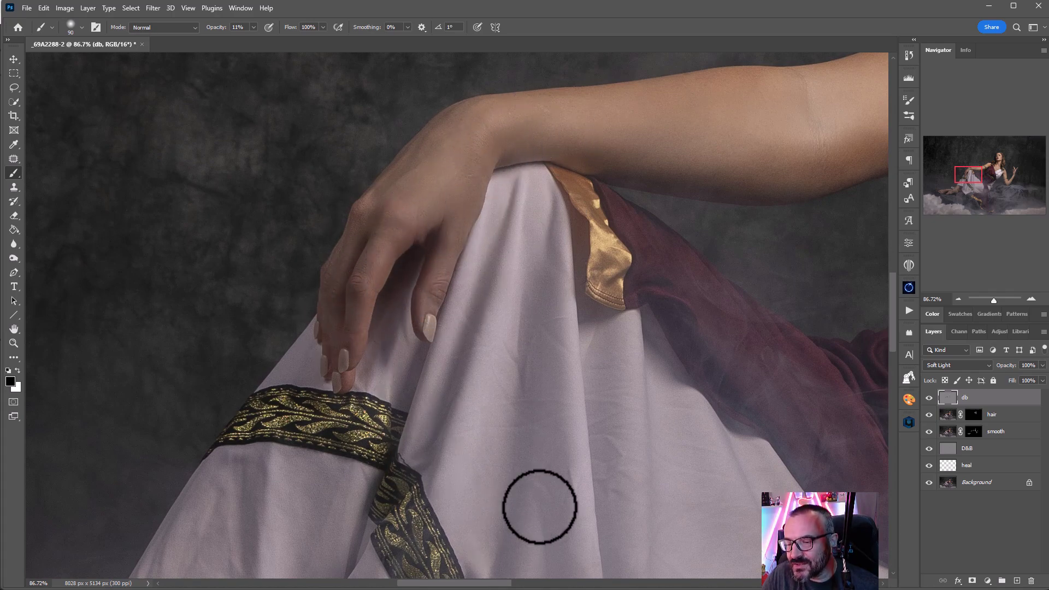
key("x")
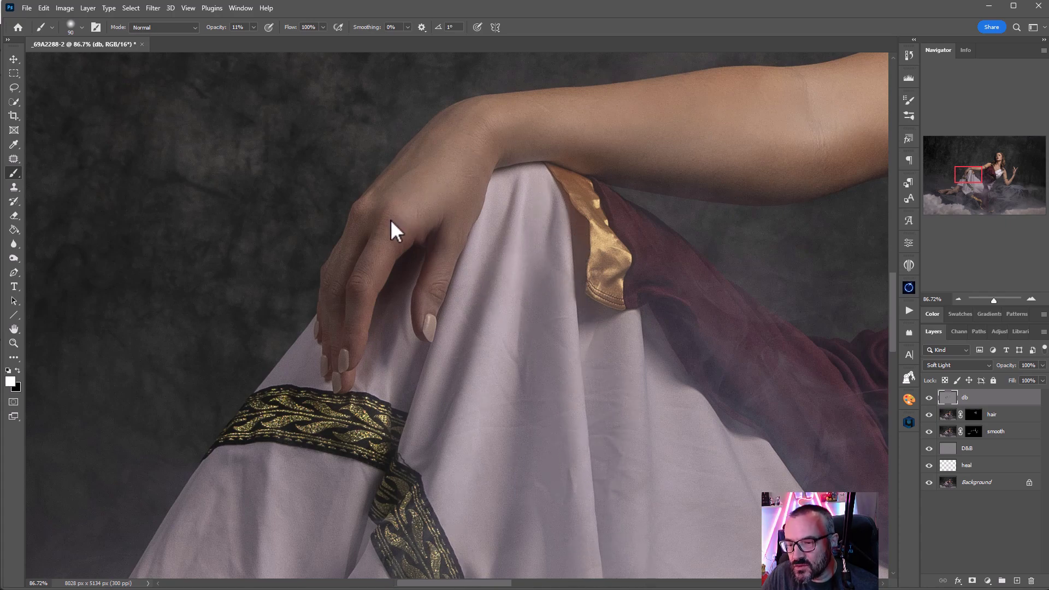
- Dodge and burn the lower leg and both feet on the db layer, alternating between white and black
left_click_drag(525, 455, 543, 66)
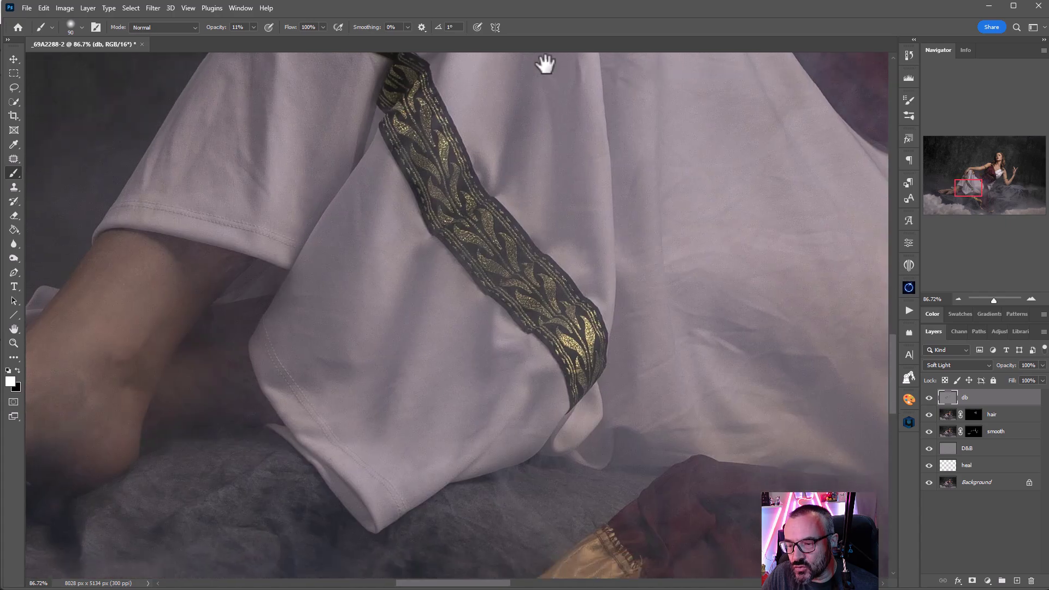
left_click_drag(281, 403, 648, 293)
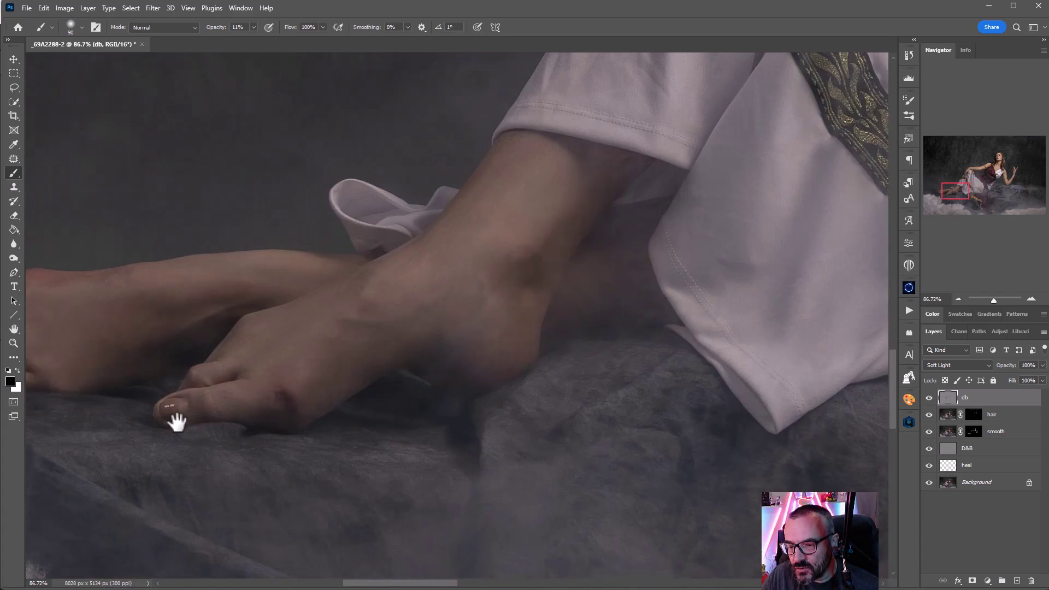
key("x")
left_click_drag(501, 235, 489, 185)
left_click_drag(310, 389, 698, 391)
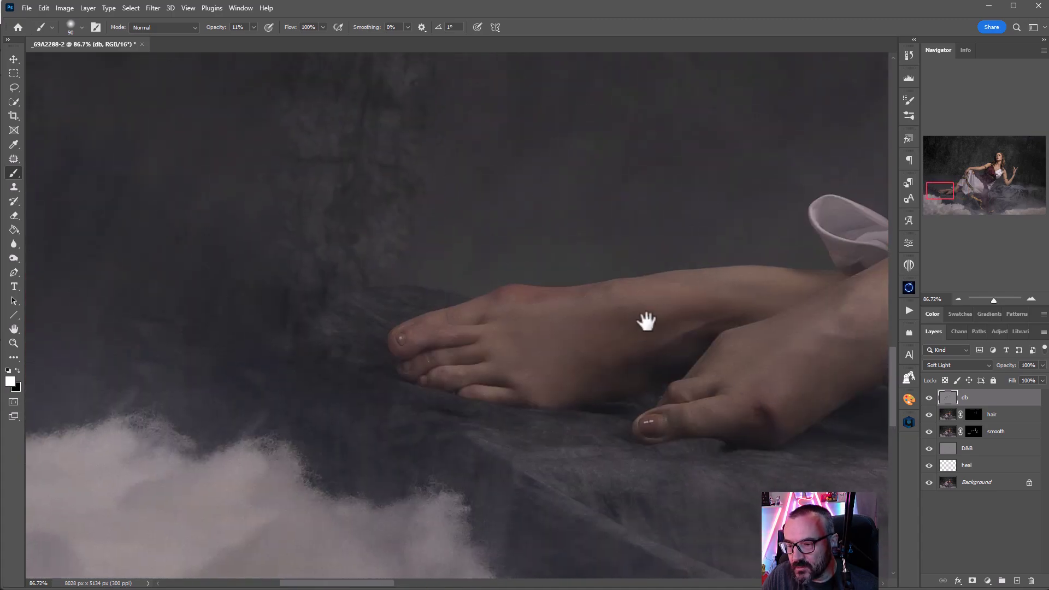
key("x")
- Burn the shadows in the fabric folds of the skirt and dress with the black 90 px brush
left_click_drag(701, 342, 12, 433)
mouse_move(546, 404)
left_mouse_down()
mouse_move(231, 403)
mouse_move(213, 265)
mouse_move(109, 332)
mouse_move(85, 365)
mouse_move(199, 300)
mouse_move(215, 333)
mouse_move(293, 235)
mouse_move(255, 183)
mouse_move(345, 188)
mouse_move(377, 288)
left_mouse_up()
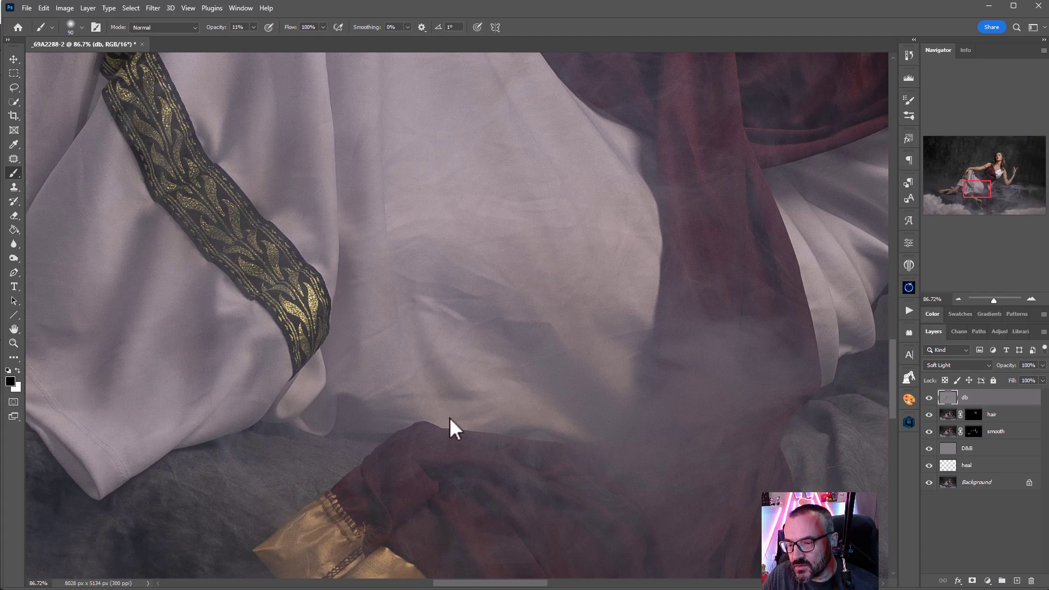
left_click_drag(810, 376, 382, 344)
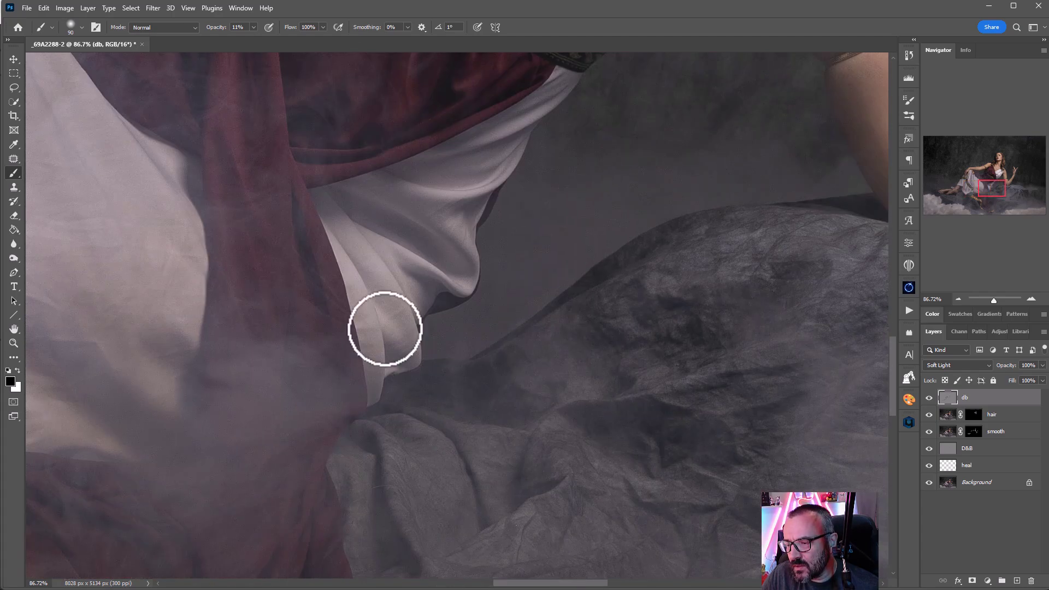
left_click_drag(442, 232, 331, 425)
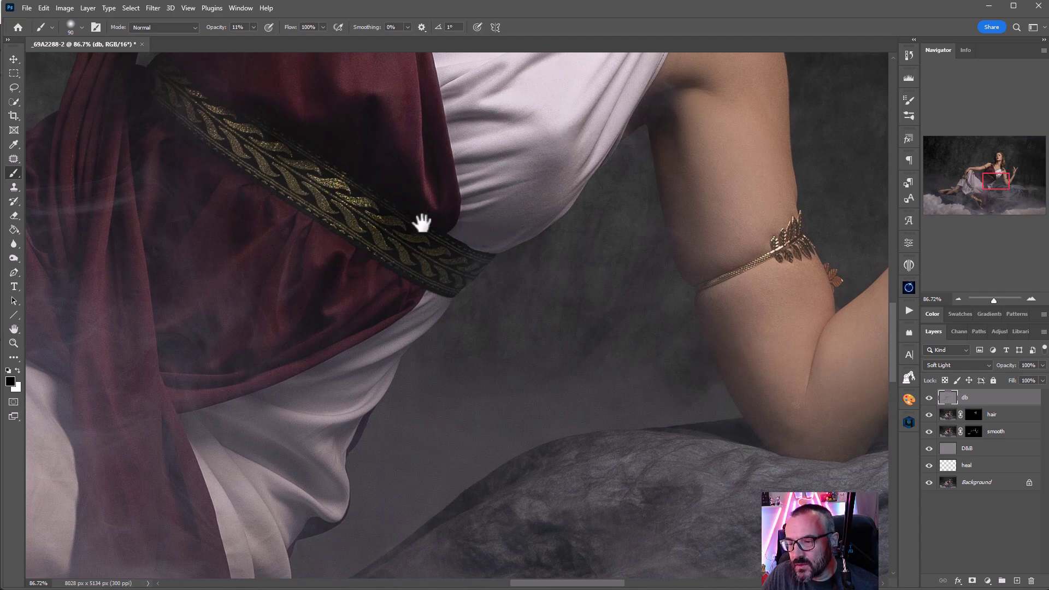
left_click_drag(424, 208, 246, 325)
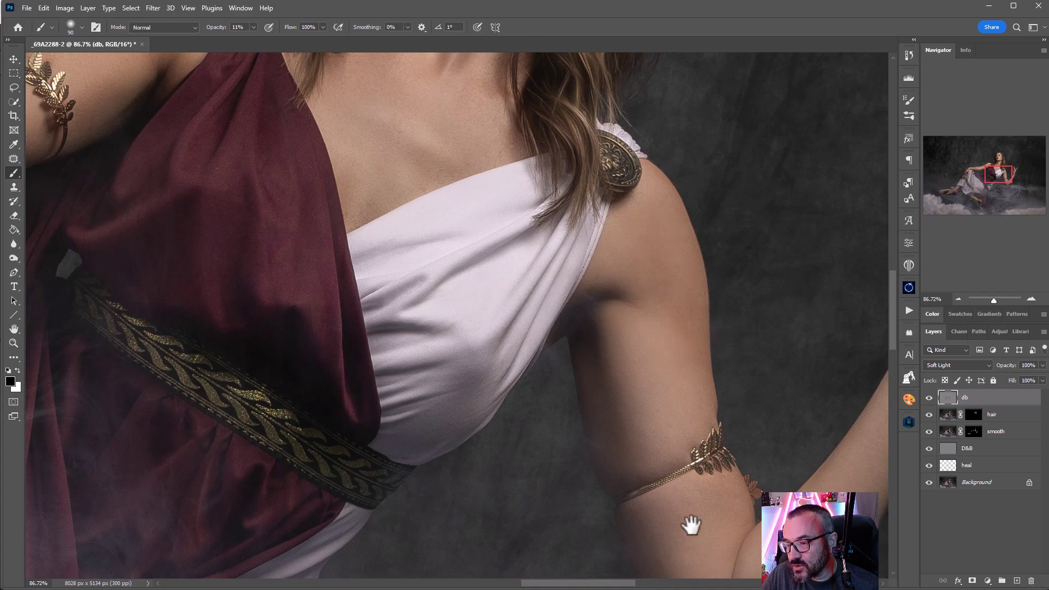
- Burn the shadow edges and dodge the highlights on the bent arm, raised hand and shoulder on the db layer
left_click_drag(691, 520, 543, 270)
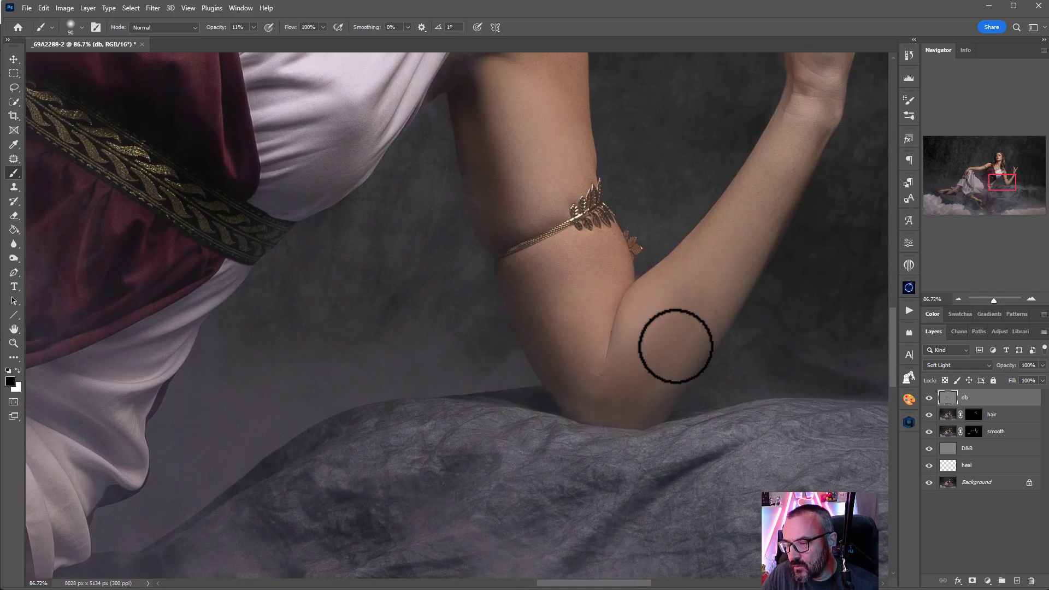
left_click_drag(707, 304, 622, 402)
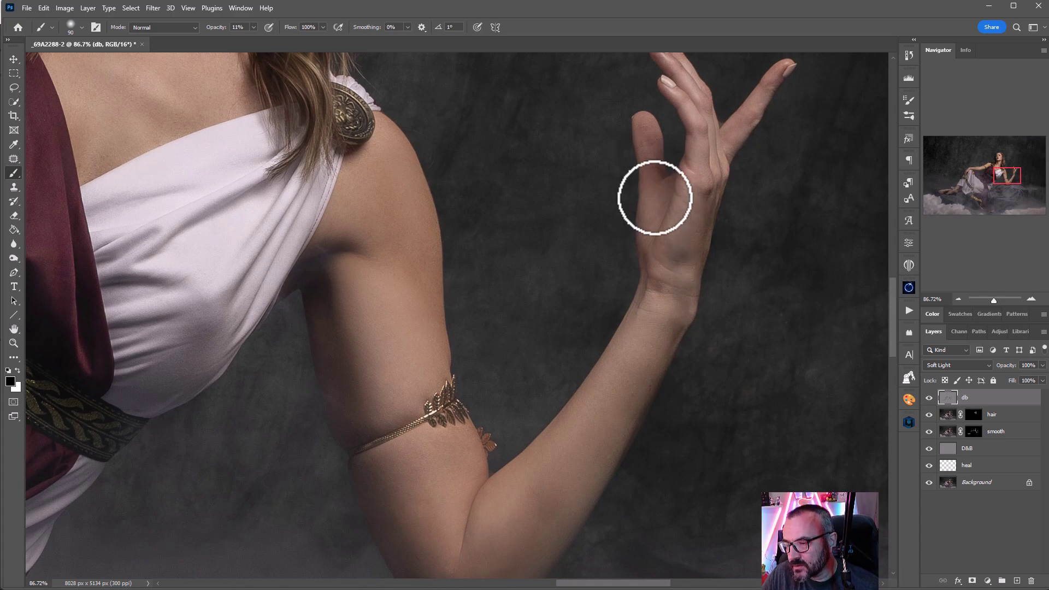
mouse_move(666, 199)
left_mouse_down()
mouse_move(664, 358)
mouse_move(650, 391)
left_mouse_up()
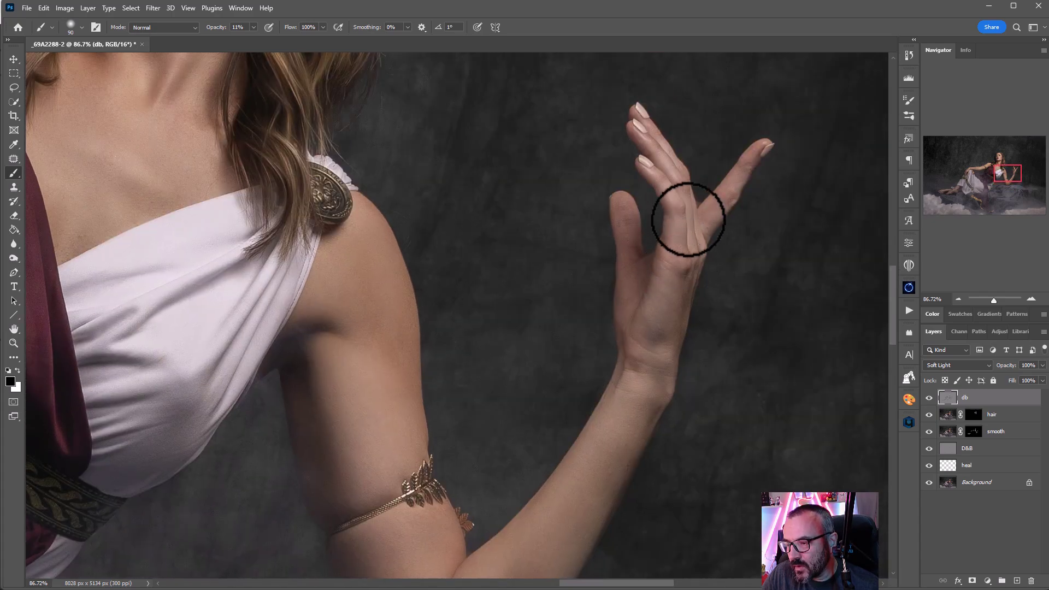
key("x")
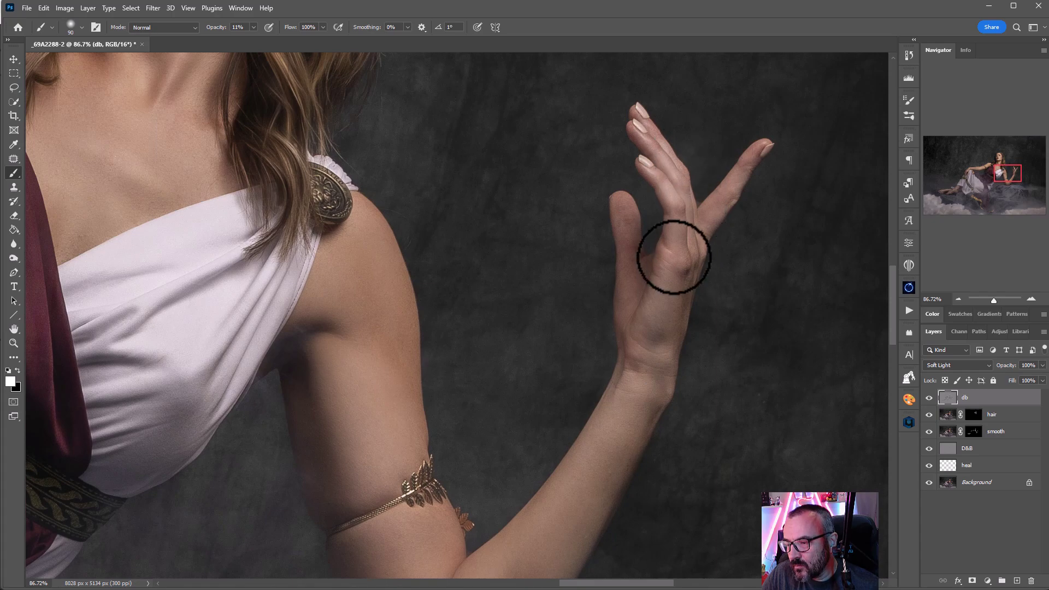
left_click_drag(628, 441, 709, 318)
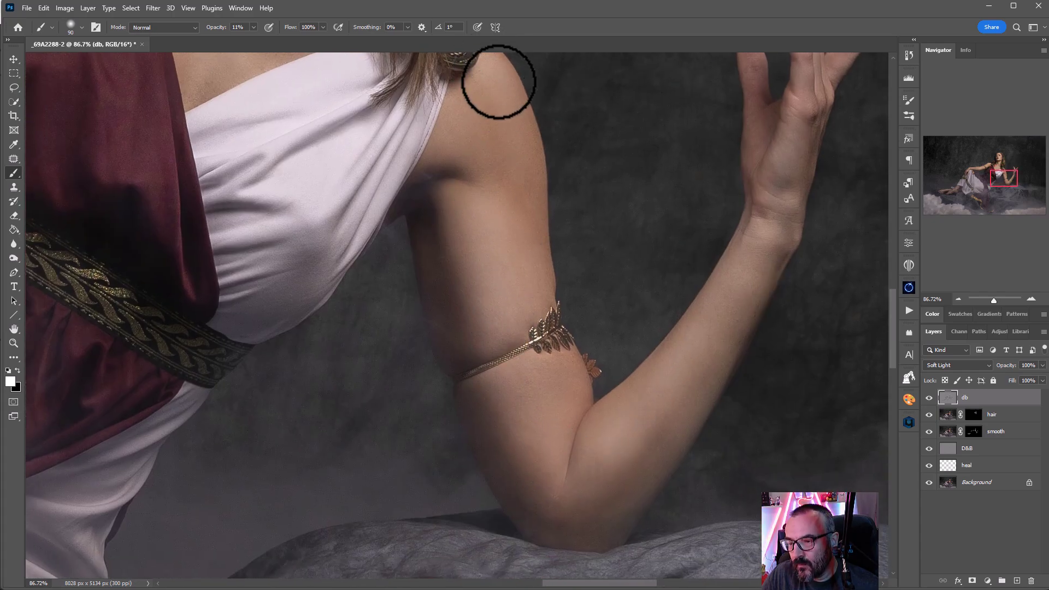
scroll(513, 339, "up", 5)
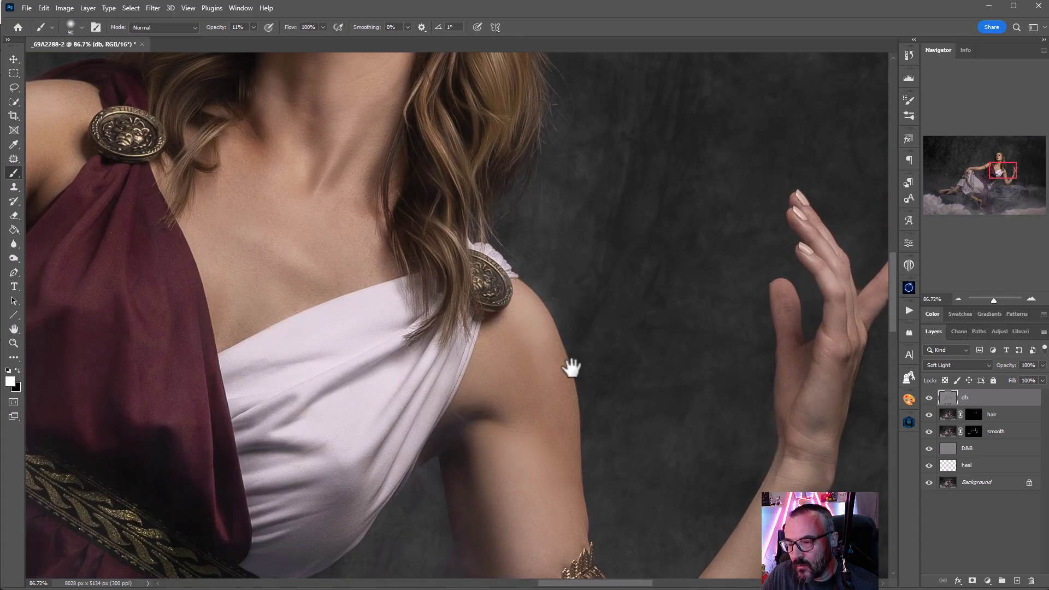
- Compare the whole figure with the db layer hidden and shown to examine the dodging and burning
scroll(547, 376, "down", 5)
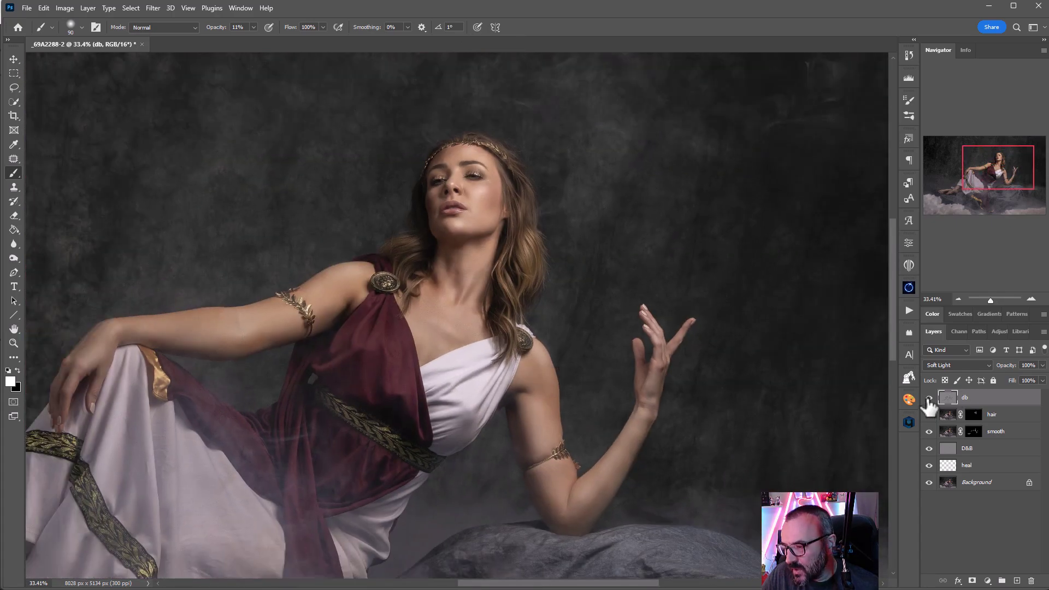
left_click(929, 398)
left_click(929, 398)
left_click(929, 398)
left_click(929, 398)
left_click(929, 398)
left_click(929, 399)
left_click(930, 399)
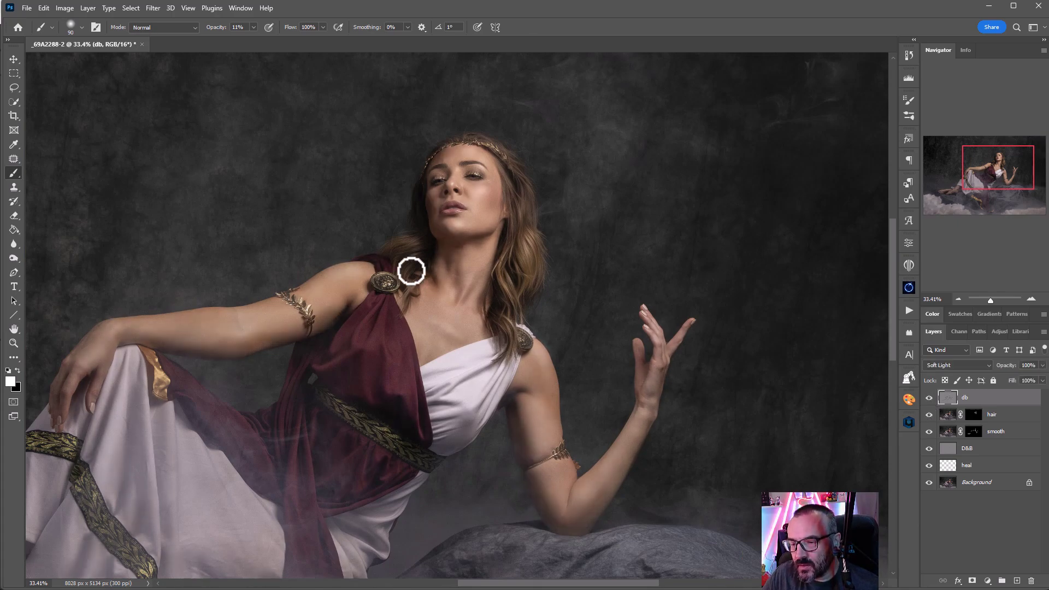
- Switch to Midjourney in Discord and its web gallery, and look through the generated galaxy, portal and plasma-ball images
scroll(414, 276, "down", 5)
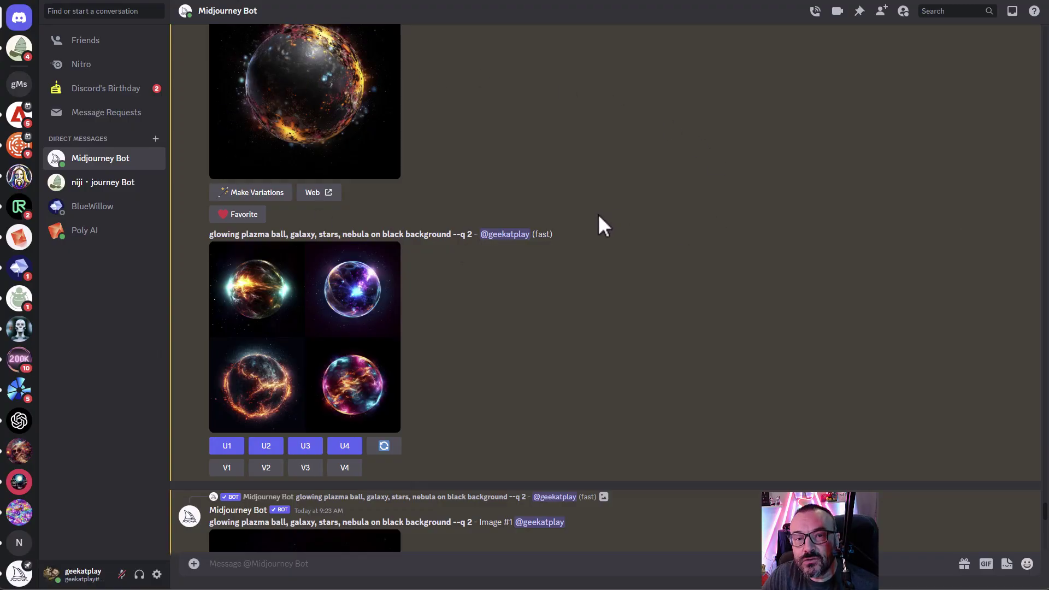
scroll(529, 309, "down", 4)
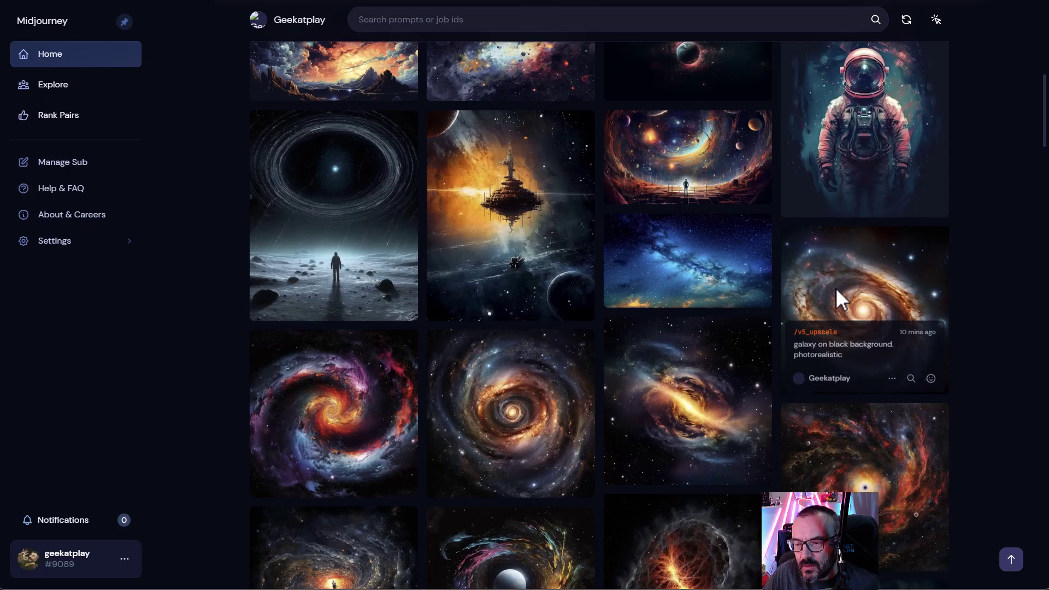
scroll(885, 281, "up", 8)
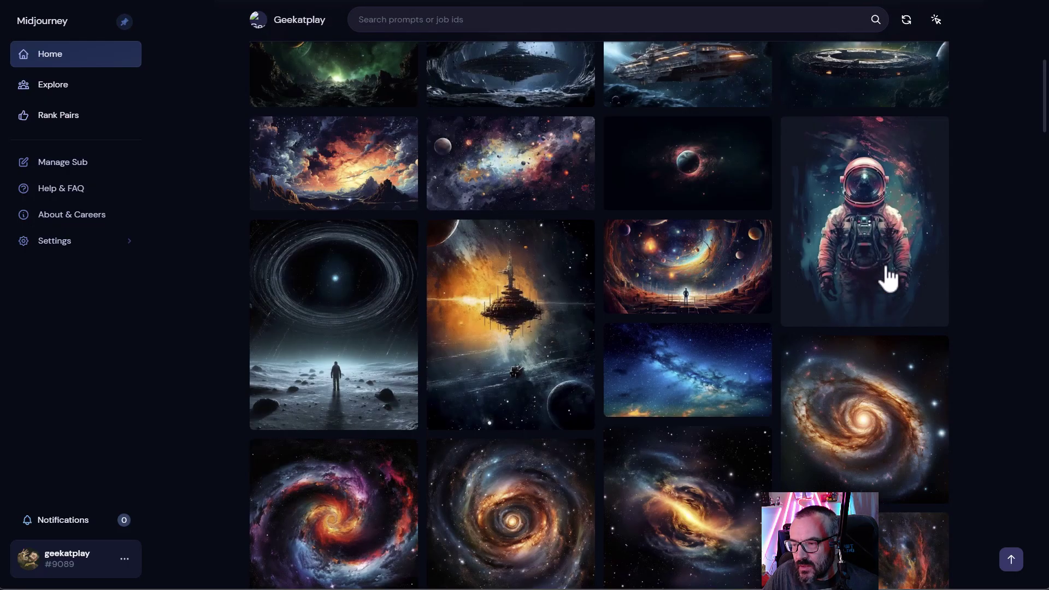
scroll(884, 264, "down", 3)
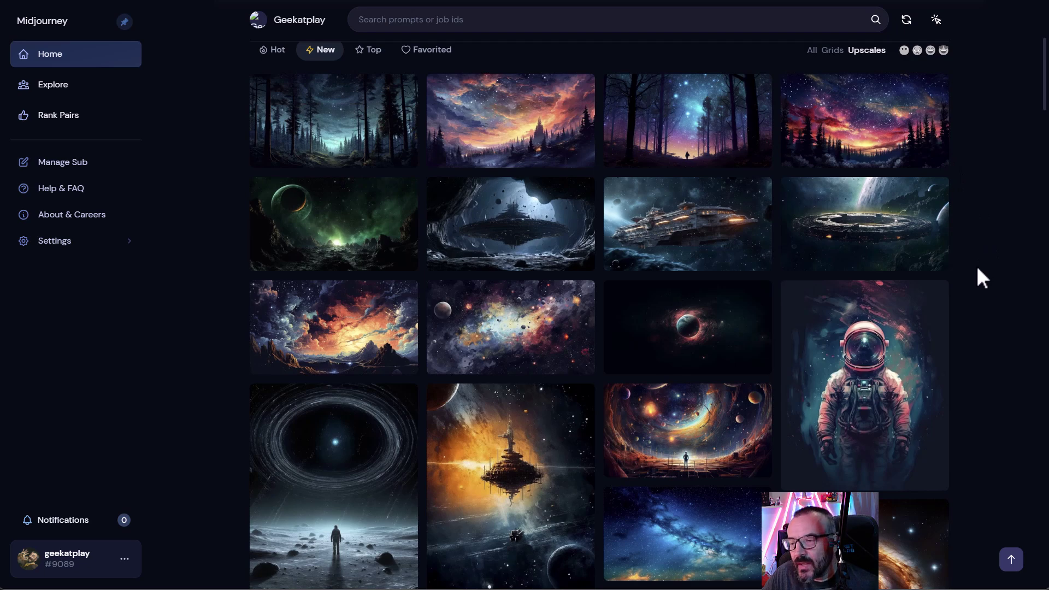
mouse_move(521, 200)
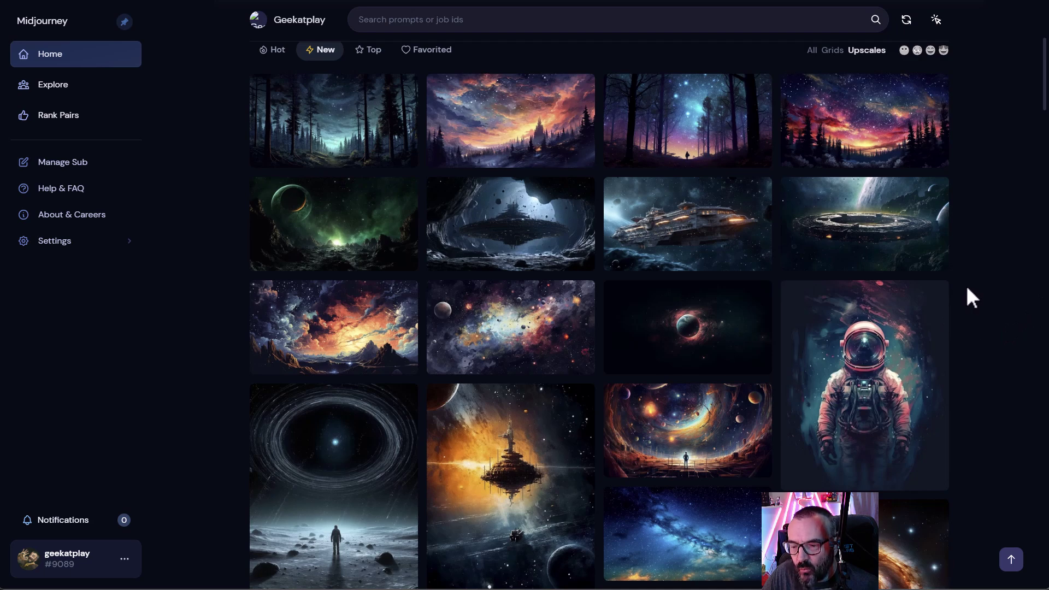
scroll(945, 273, "down", 6)
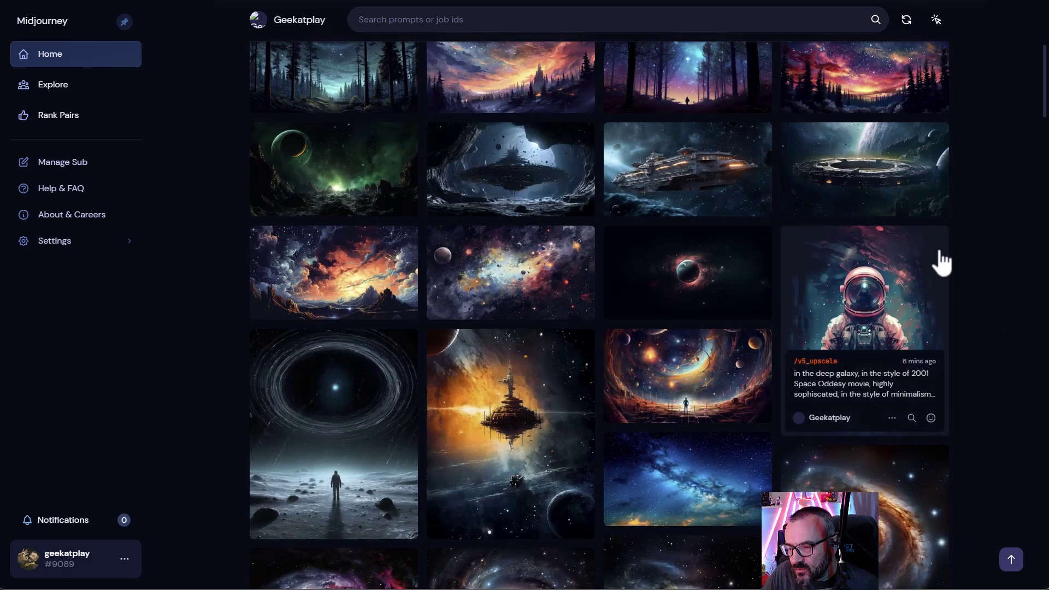
scroll(733, 363, "down", 2)
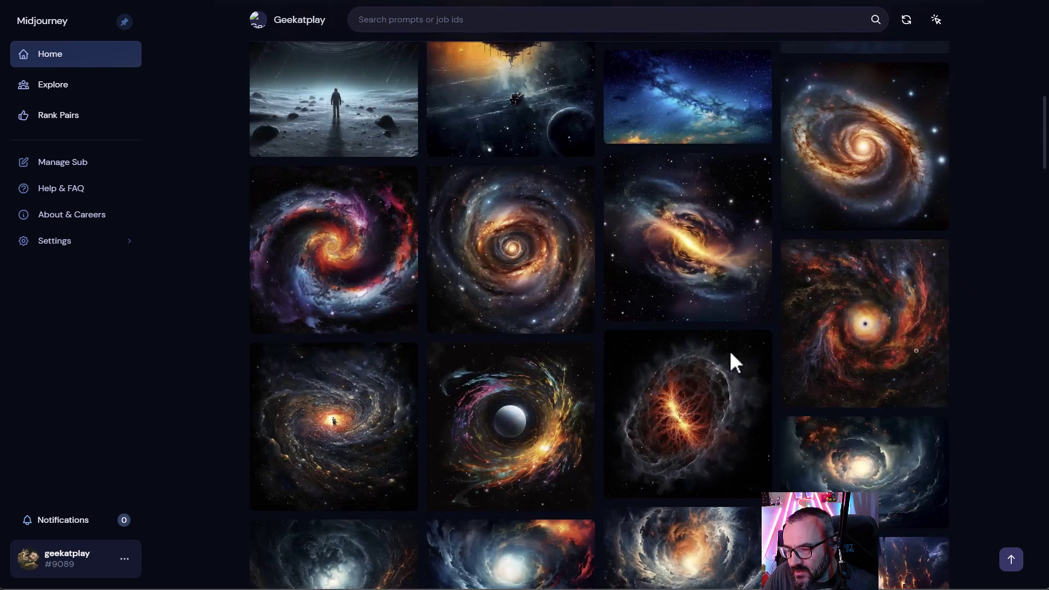
scroll(492, 369, "down", 5)
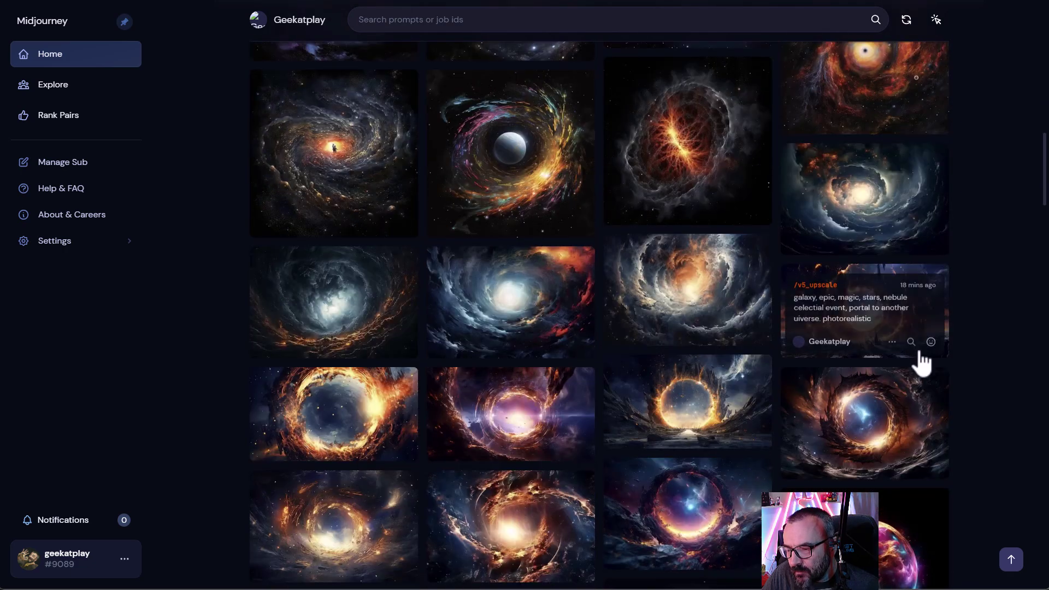
scroll(731, 467, "down", 3)
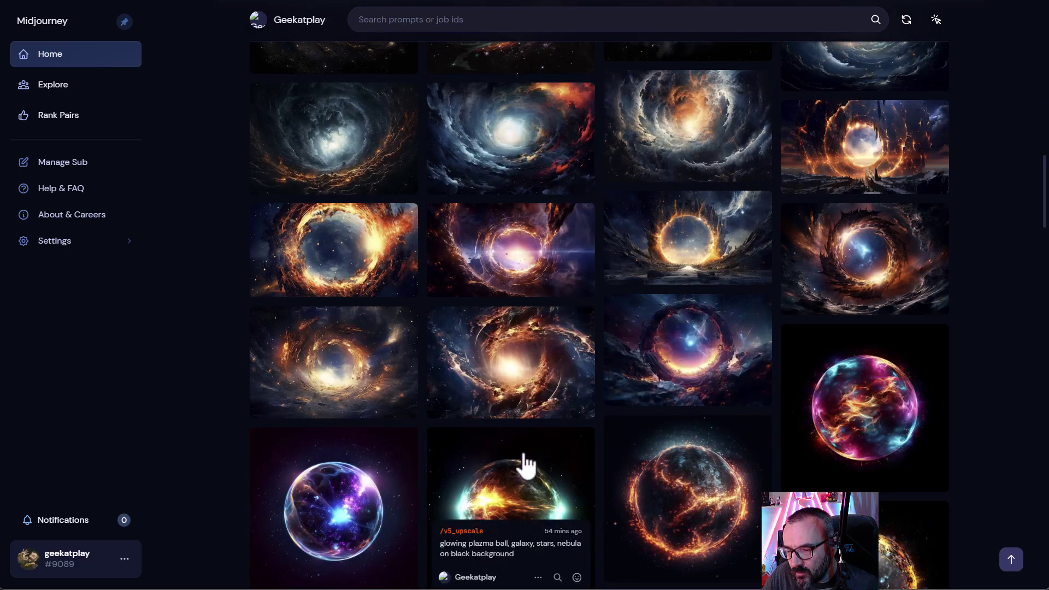
scroll(527, 469, "down", 3)
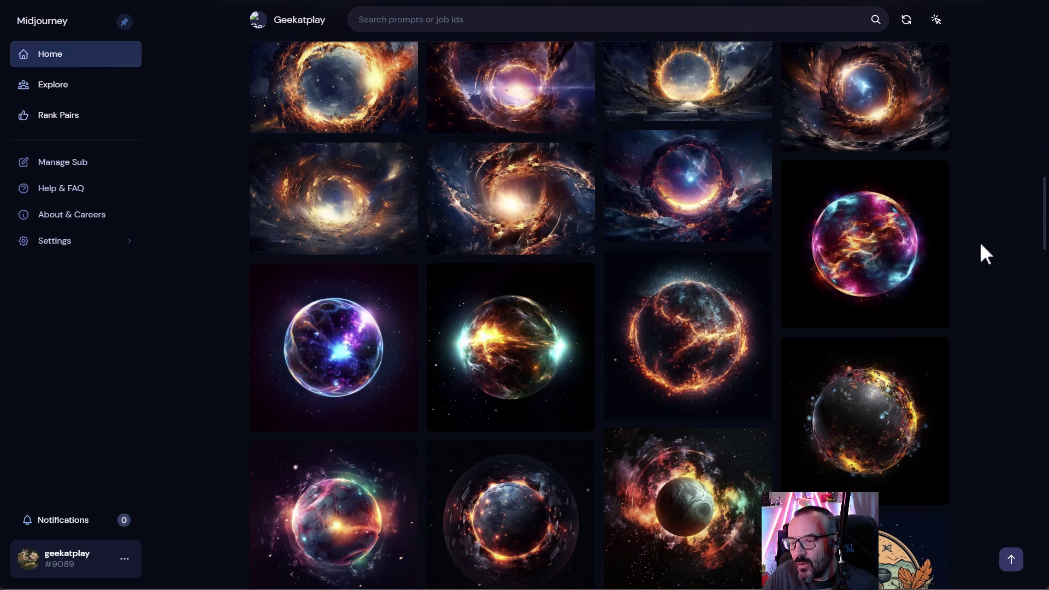
- Open the fiery orange plasma ball image in the Midjourney gallery and examine its prompt and generation info
left_click(704, 322)
scroll(659, 267, "down", 5)
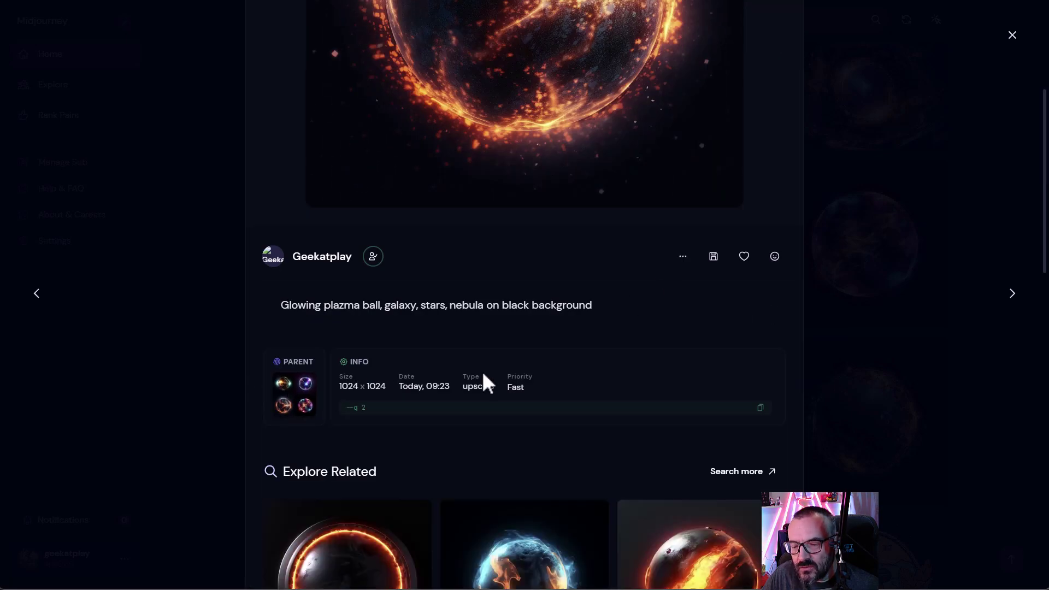
- Switch from Midjourney to Photoshop and check the portrait's pixel dimensions in the Image Size dialog
scroll(486, 382, "up", 1)
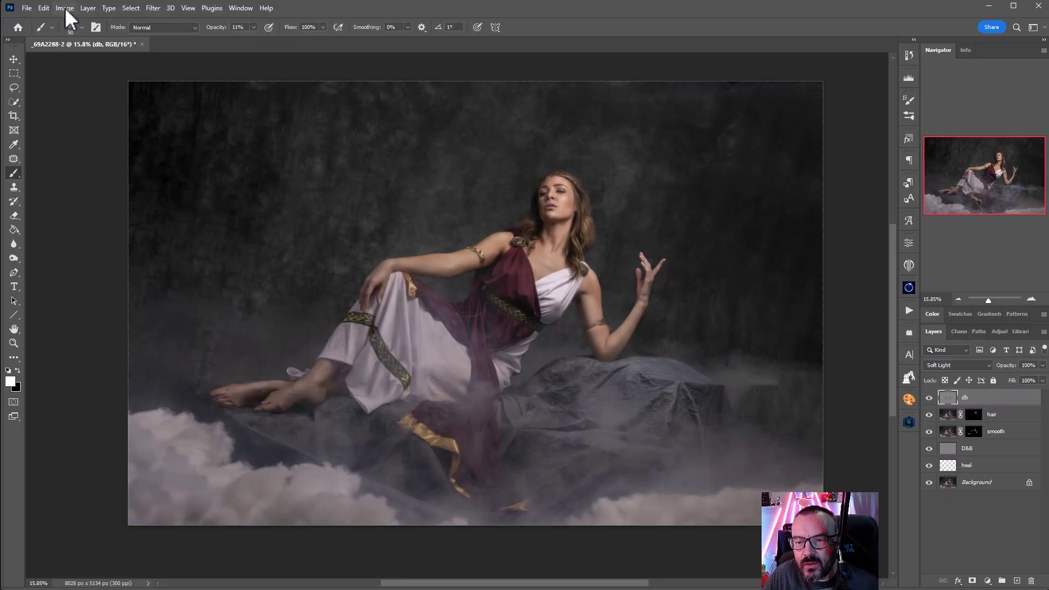
left_click(65, 7)
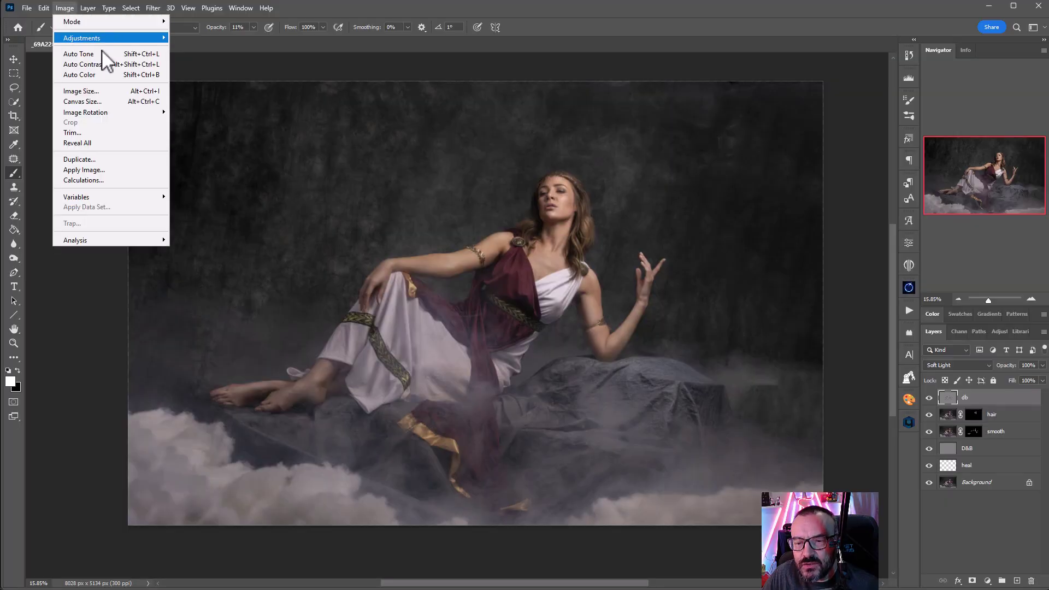
left_click(101, 91)
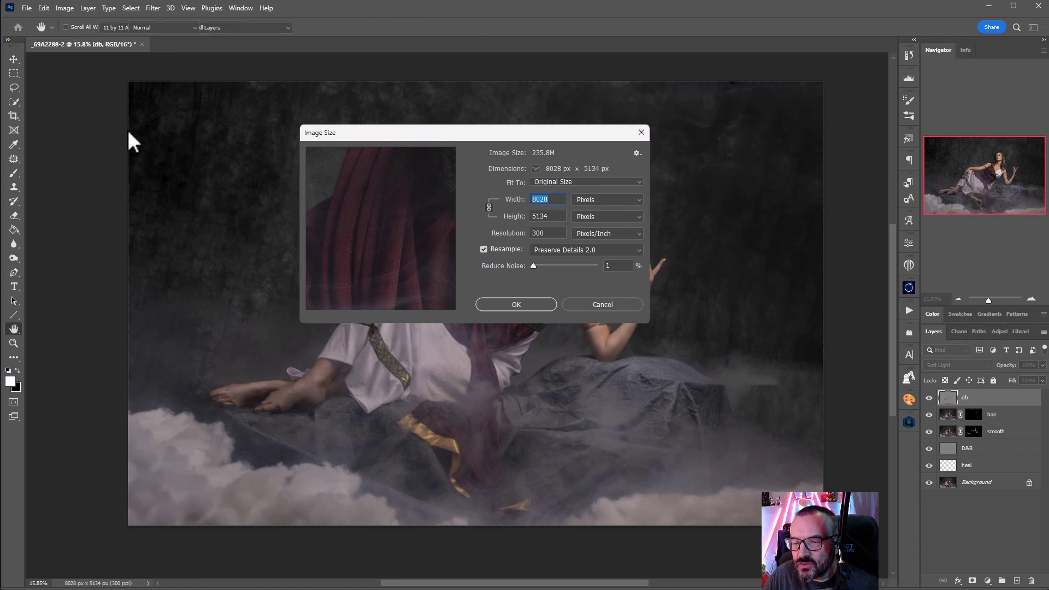
key("Escape")
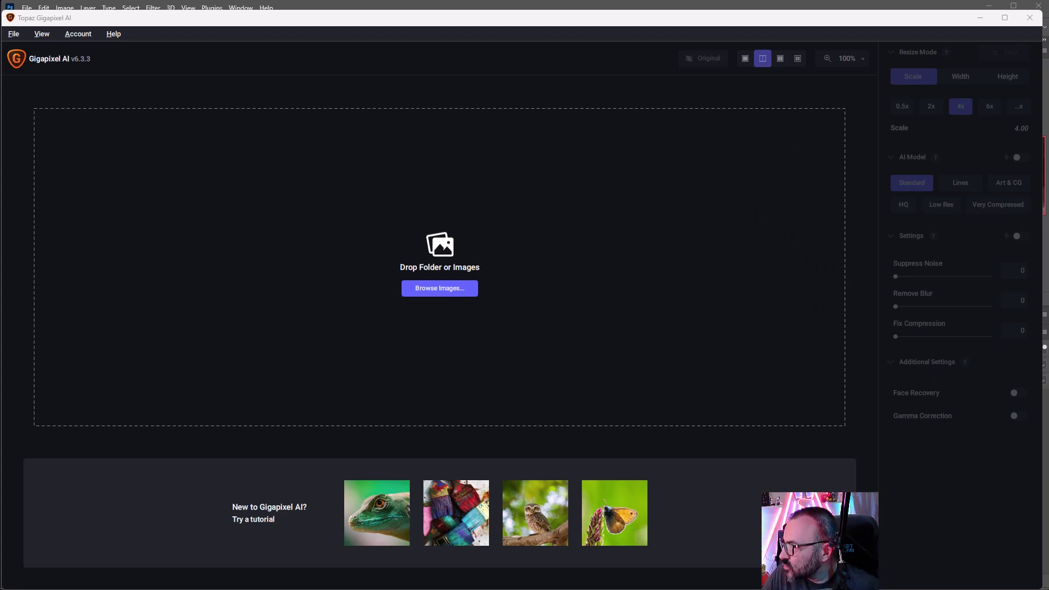
- Load the Midjourney images into Topaz Gigapixel AI and compare original and 4x upscaled detail on the first galaxy image
left_click_drag(1048, 191, 523, 210)
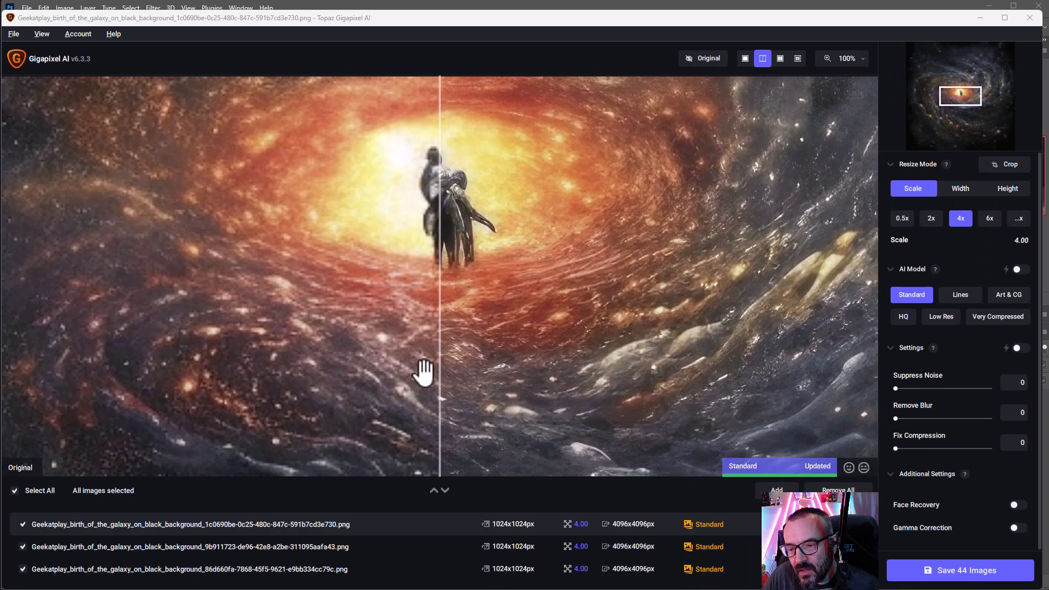
left_click_drag(440, 346, 403, 370)
scroll(405, 372, "up", 3)
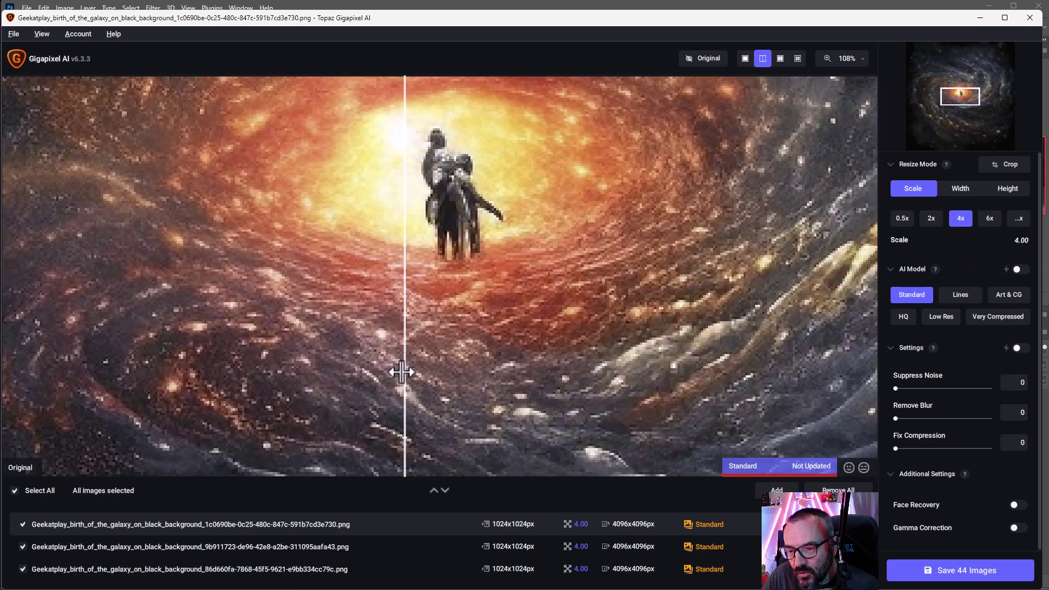
scroll(407, 375, "up", 2)
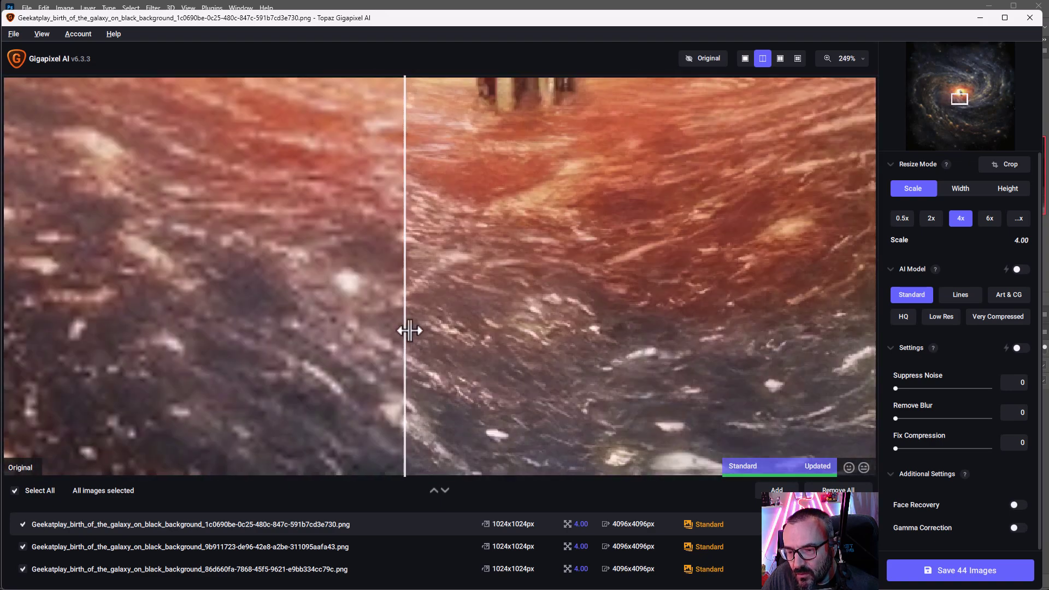
left_click_drag(401, 300, 457, 314)
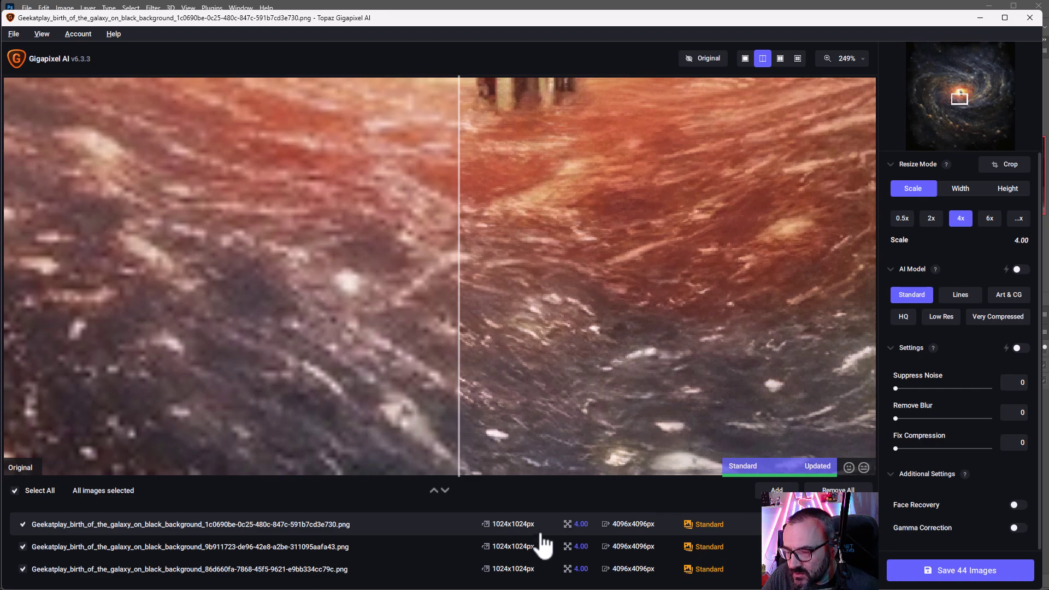
- Set the upscale for all images to 6x and compare original and upscaled detail on a dark stars portal image
left_click(990, 222)
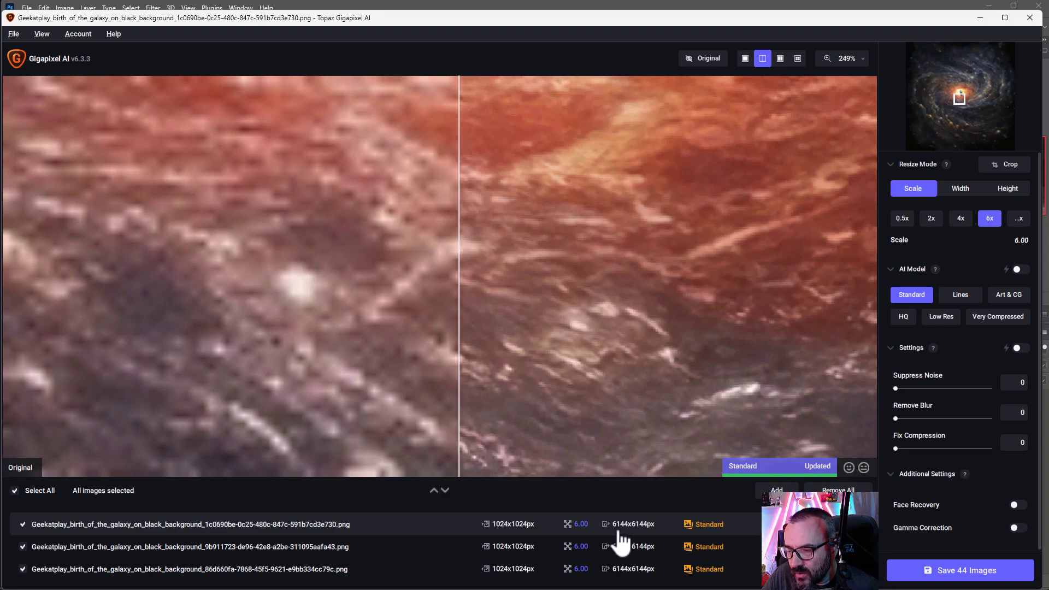
scroll(445, 563, "down", 5)
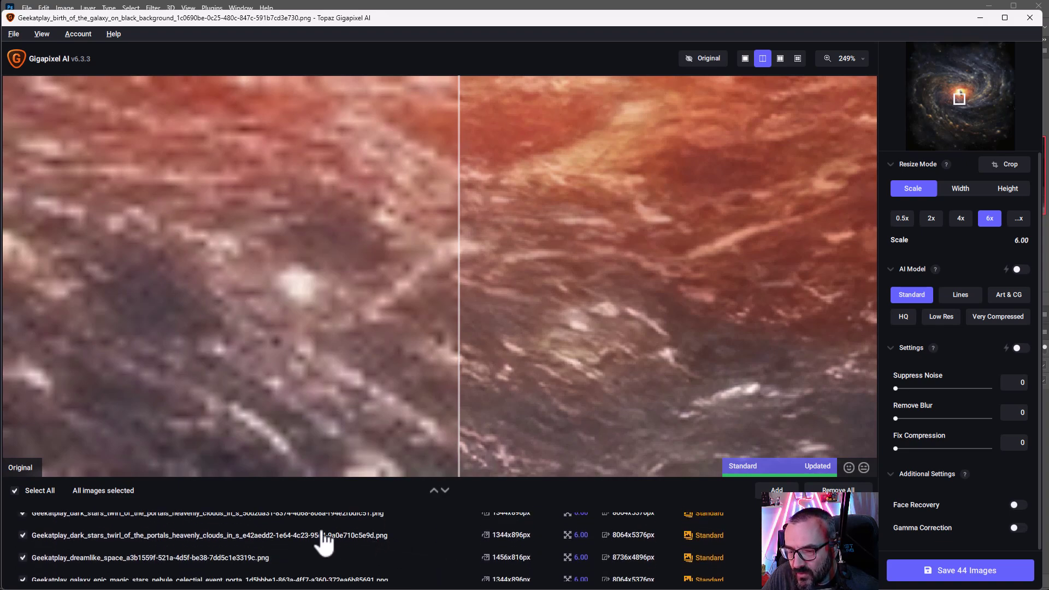
left_click(321, 536)
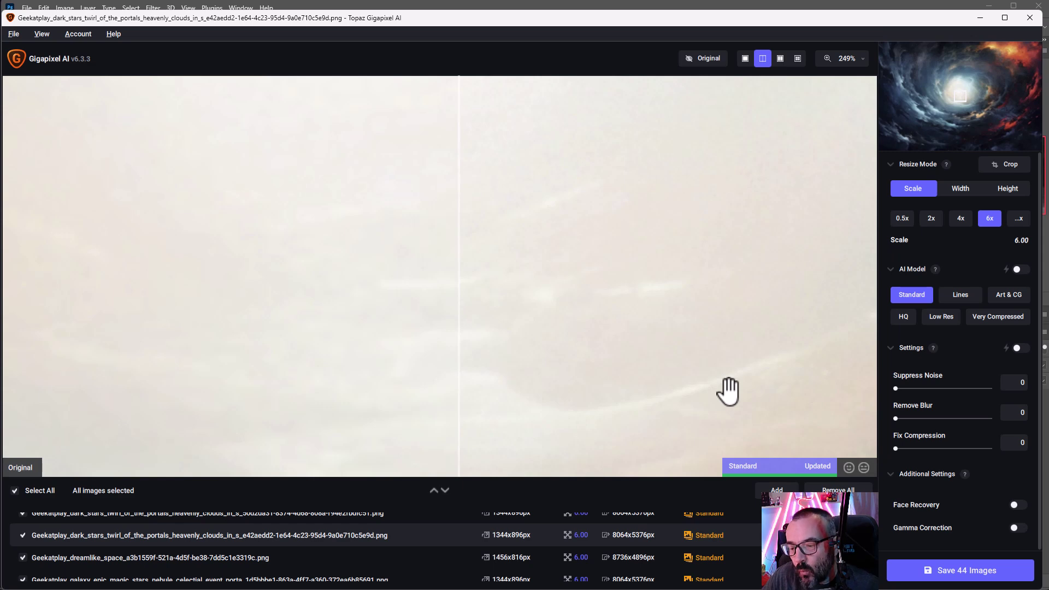
scroll(572, 324, "down", 1)
scroll(572, 323, "down", 5)
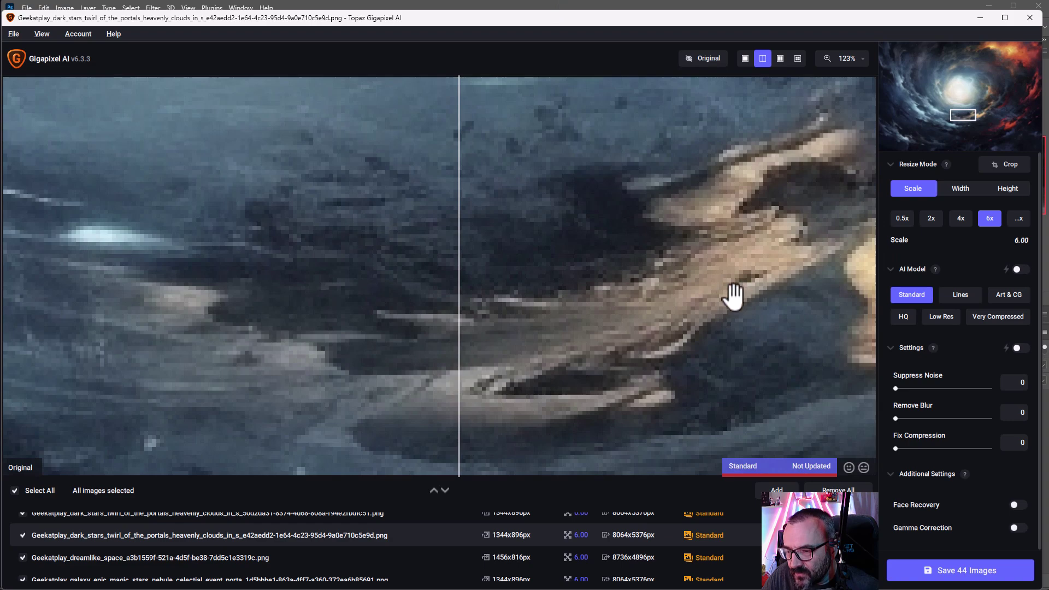
left_click_drag(733, 297, 796, 164)
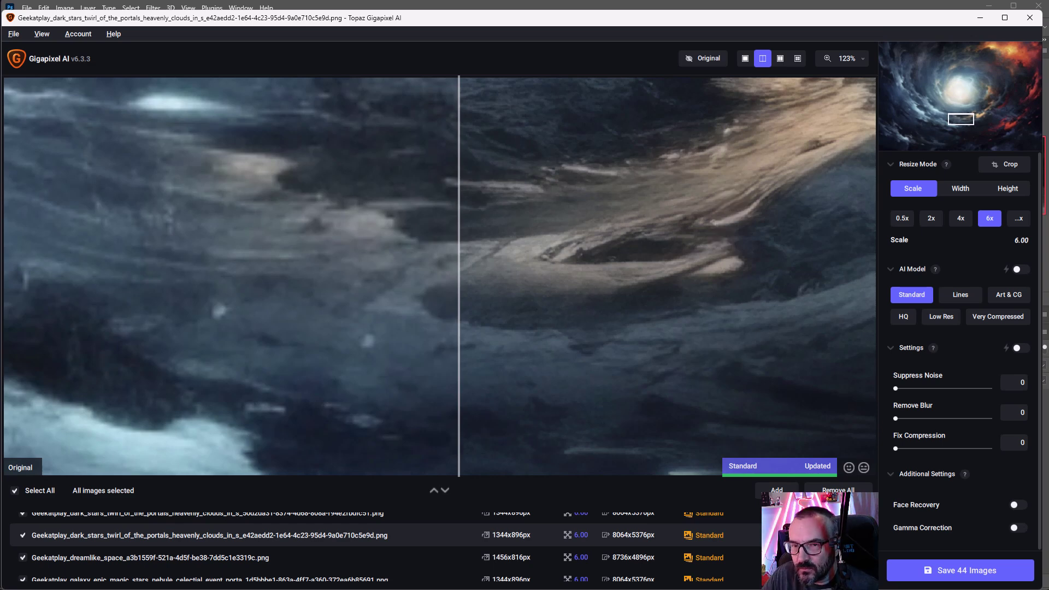
- Switch to Photoshop and place the 6x upscaled space images as layers above the db layer
key("alt+Tab")
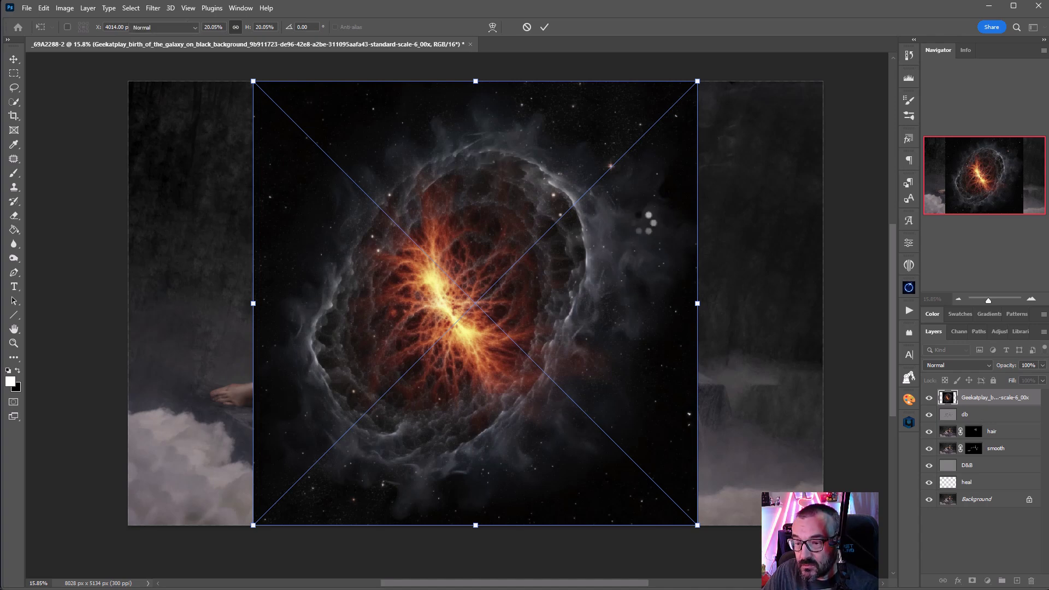
key("Return")
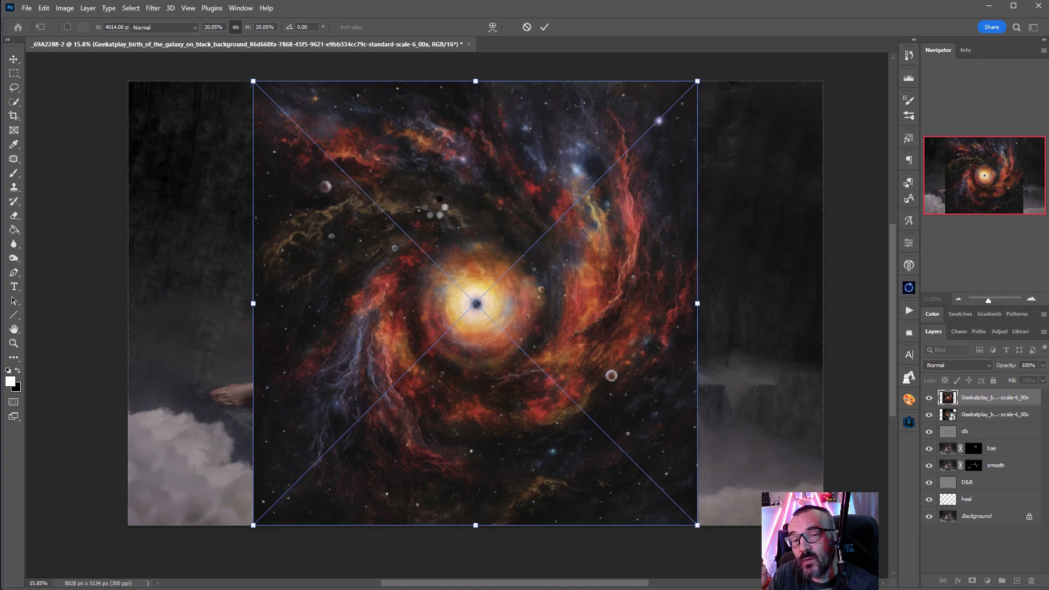
key("Return")
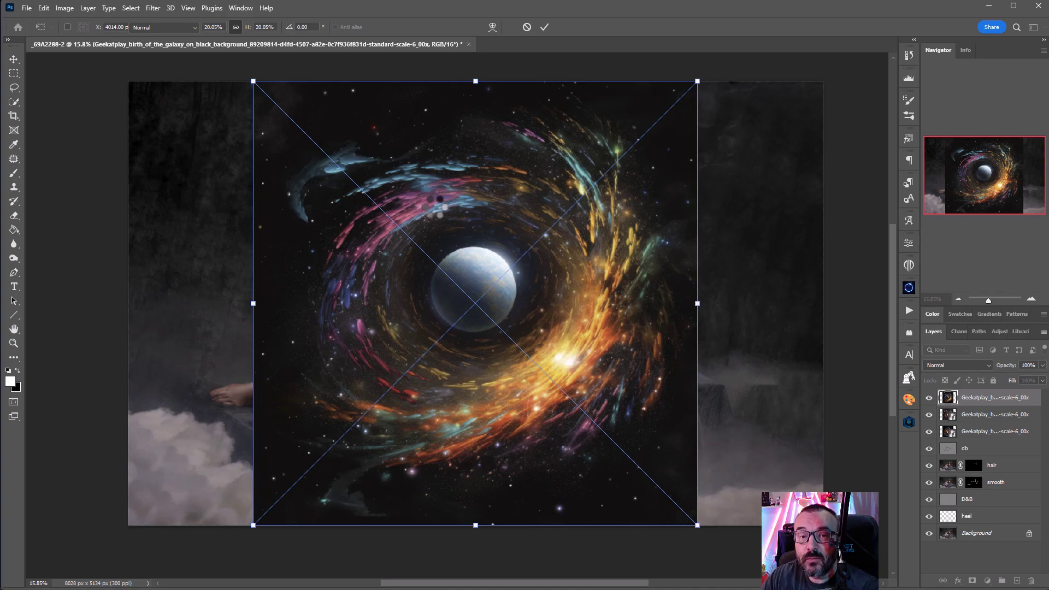
key("Return")
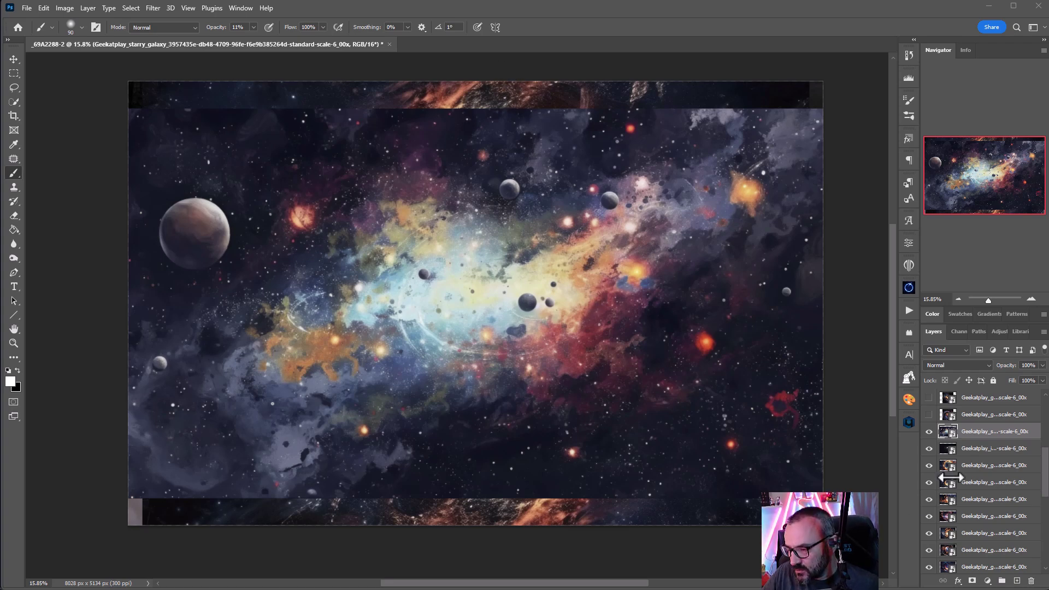
- Hide all the placed space image layers so that only the retouched portrait layers stay on
scroll(962, 466, "up", 1)
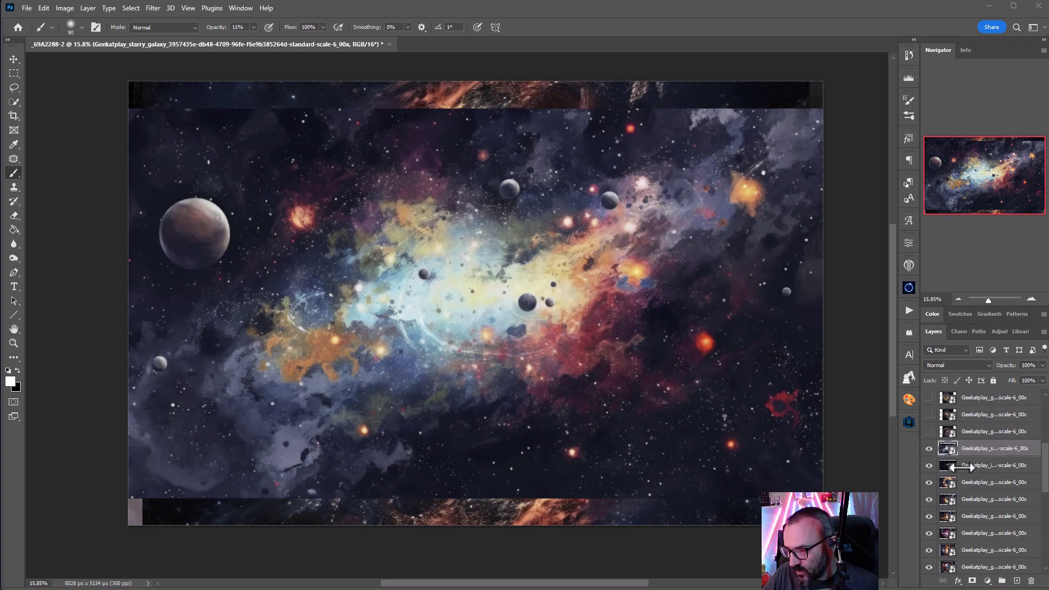
left_click(929, 450)
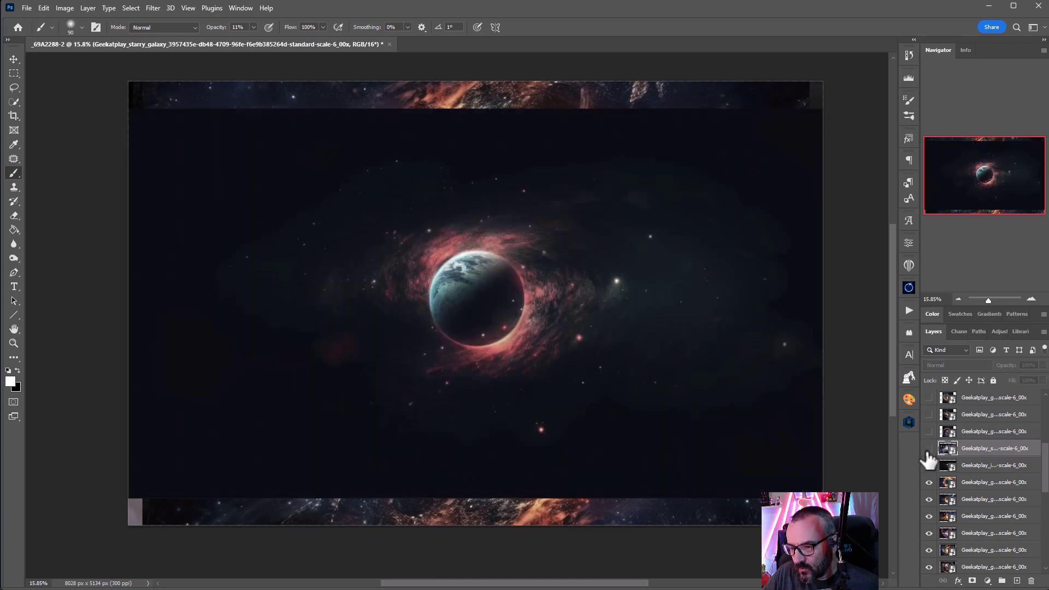
left_click(929, 465)
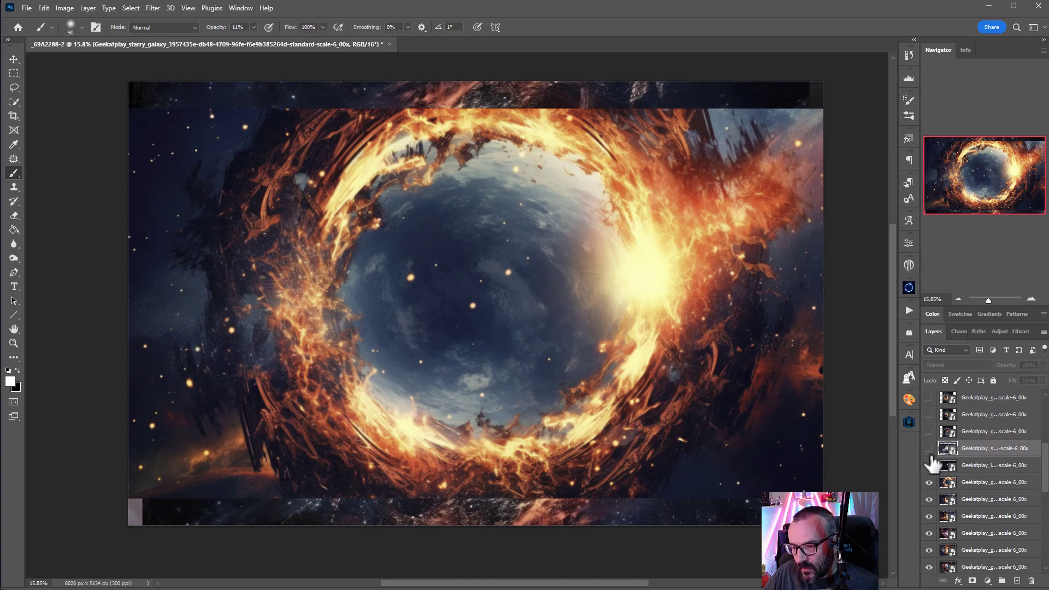
mouse_move(929, 480)
left_mouse_down()
mouse_move(928, 589)
mouse_move(933, 424)
mouse_move(932, 566)
mouse_move(930, 466)
left_mouse_up()
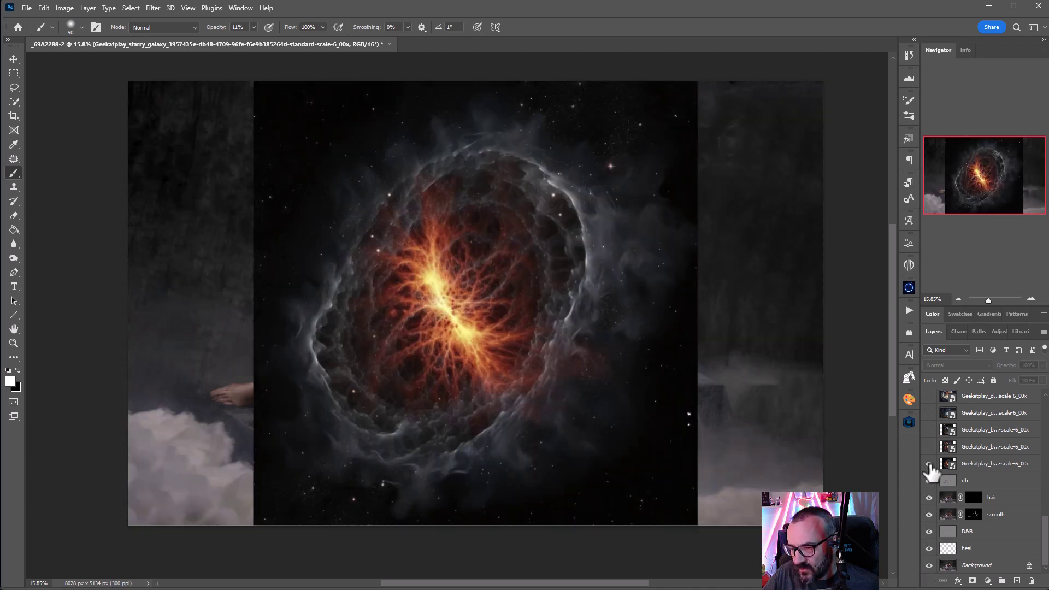
left_click(930, 464)
- Show the dark cloud vortex layer with the fiery lower rim and set its blend mode to Soft Light
scroll(931, 475, "up", 3)
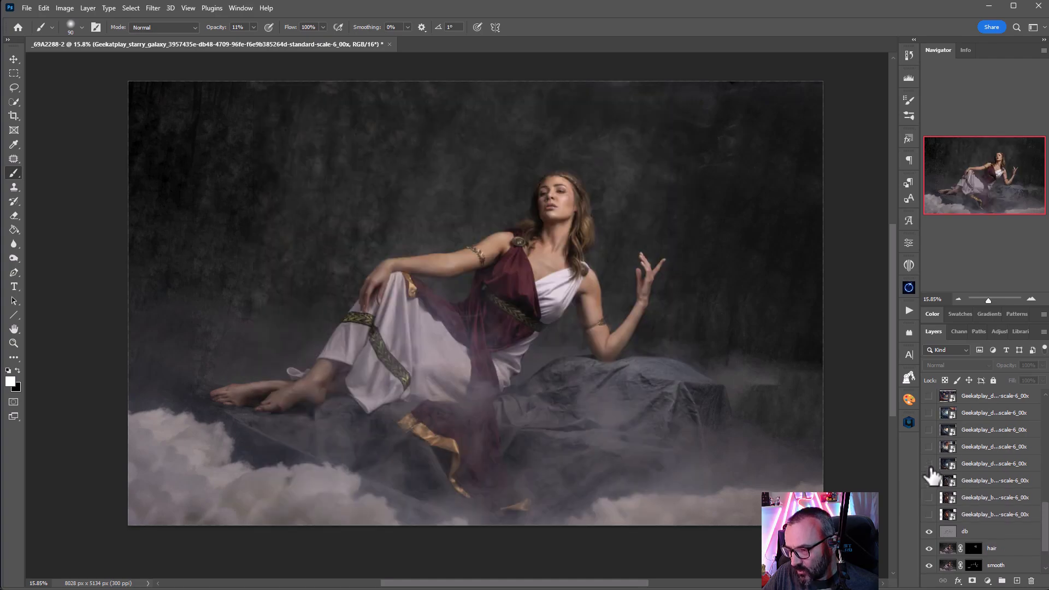
left_click(929, 464)
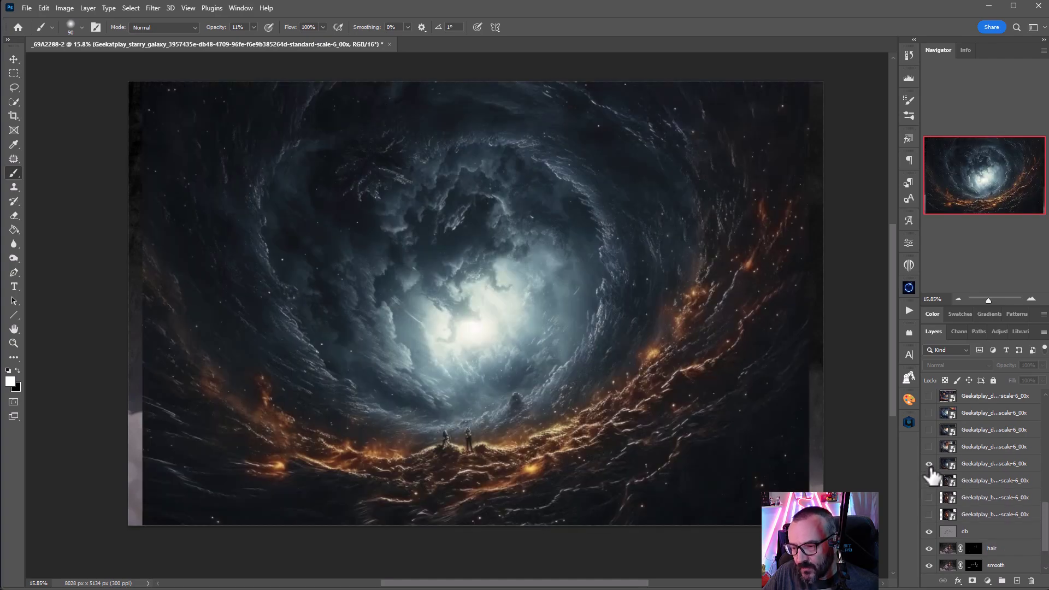
left_click(929, 464)
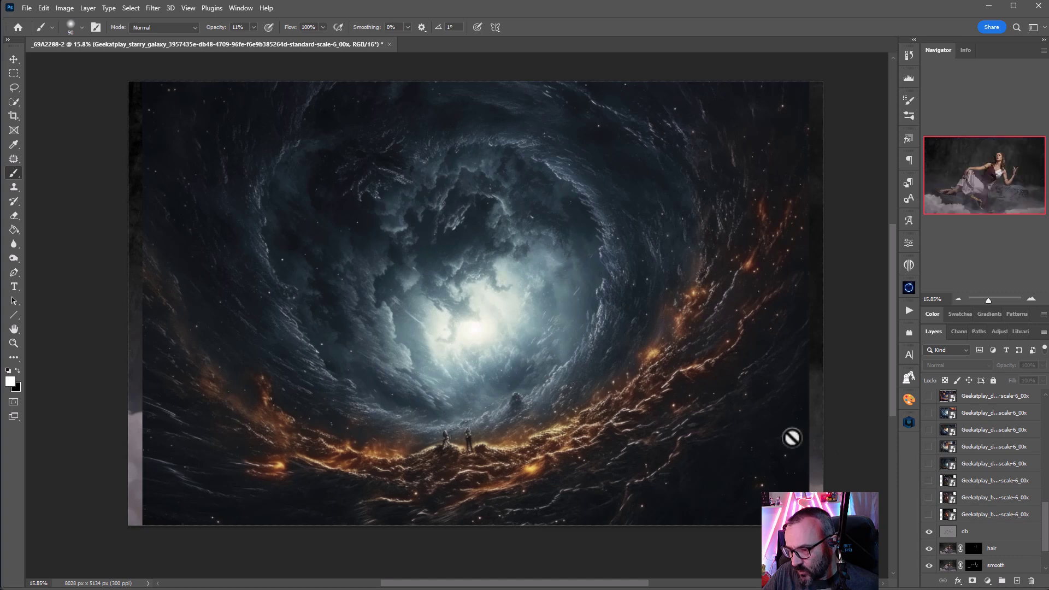
left_click(19, 60)
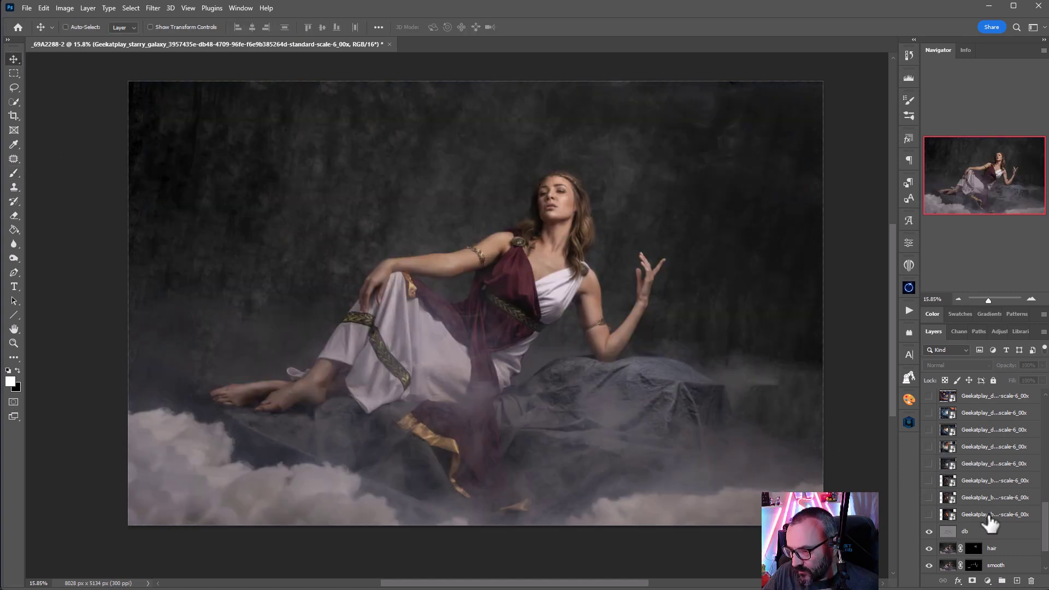
left_click(929, 464)
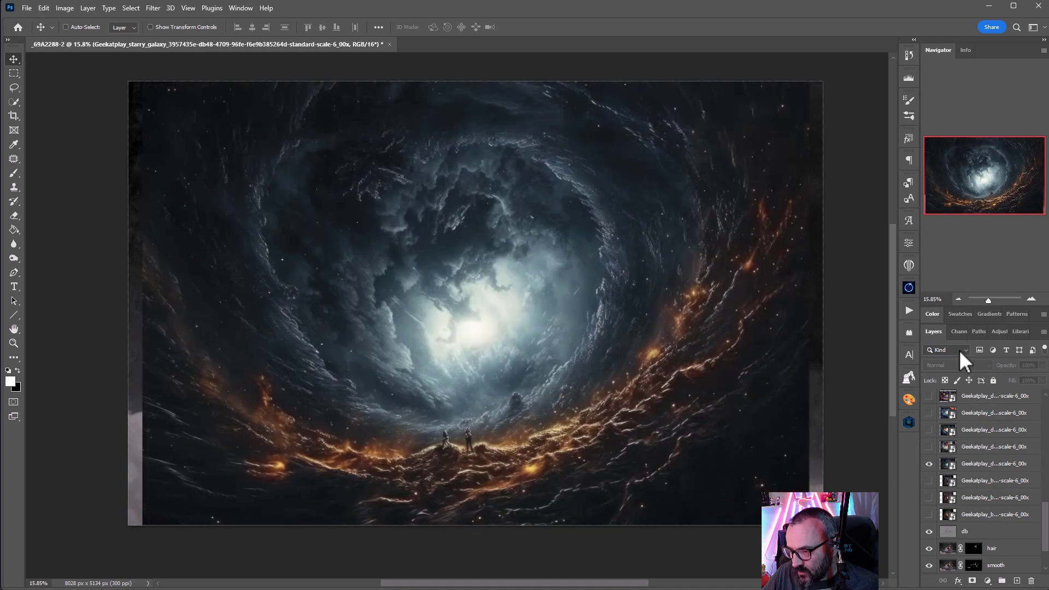
left_click(992, 465)
left_click(963, 365)
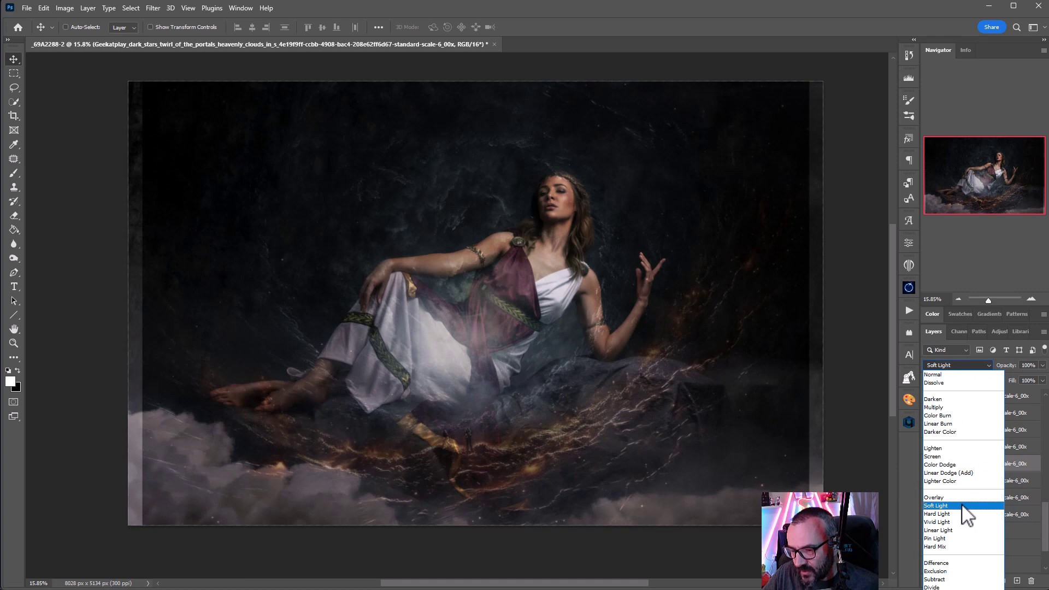
left_click(963, 507)
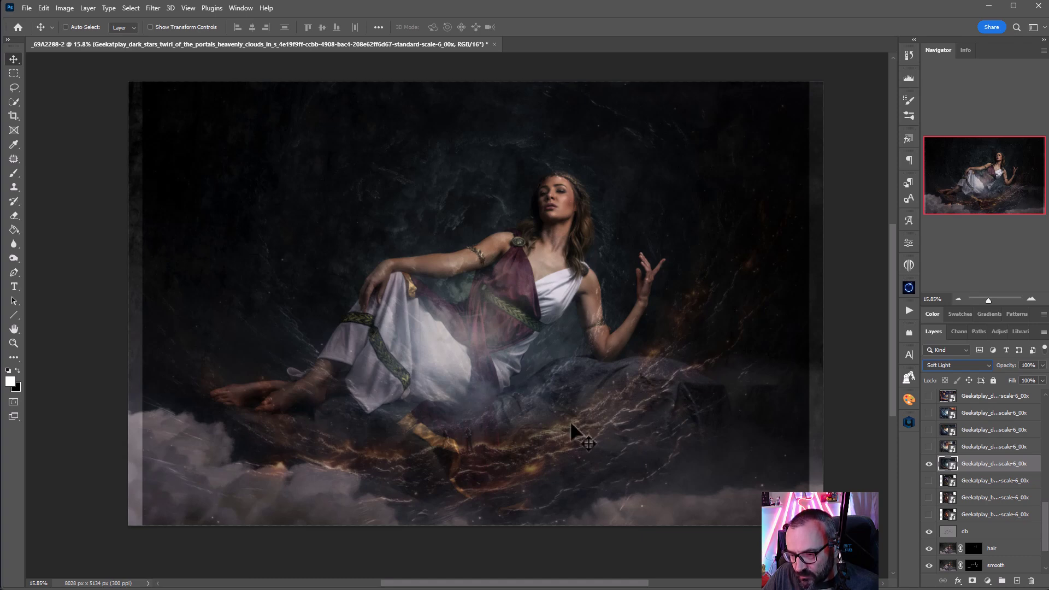
- Hide the dark vortex, show the orange and white swirling cloud layer above it, and set that layer to Soft Light
left_click(929, 463)
left_click(929, 447)
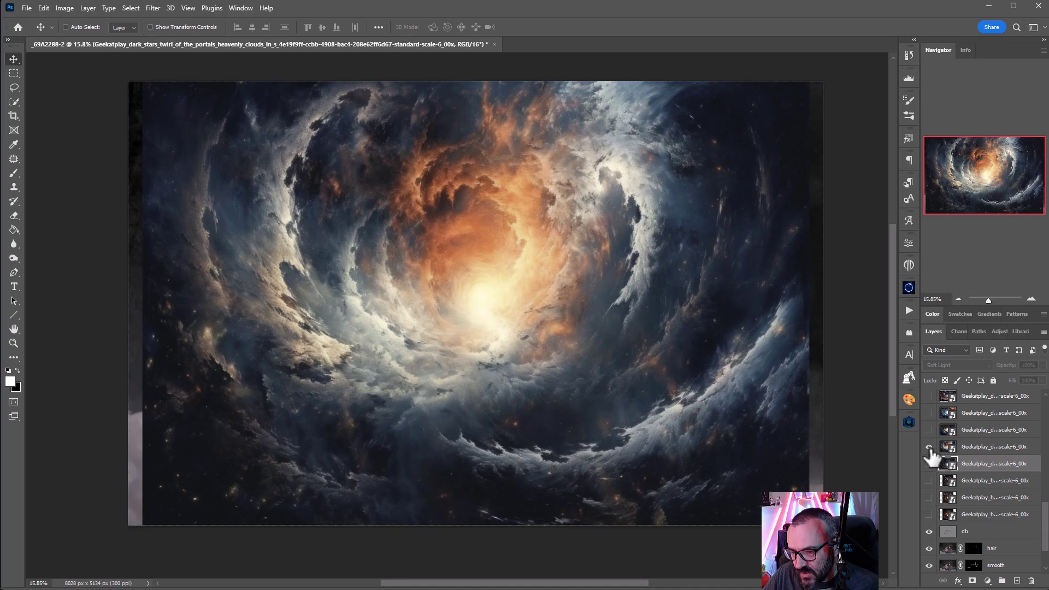
left_click(1009, 448)
left_click(966, 362)
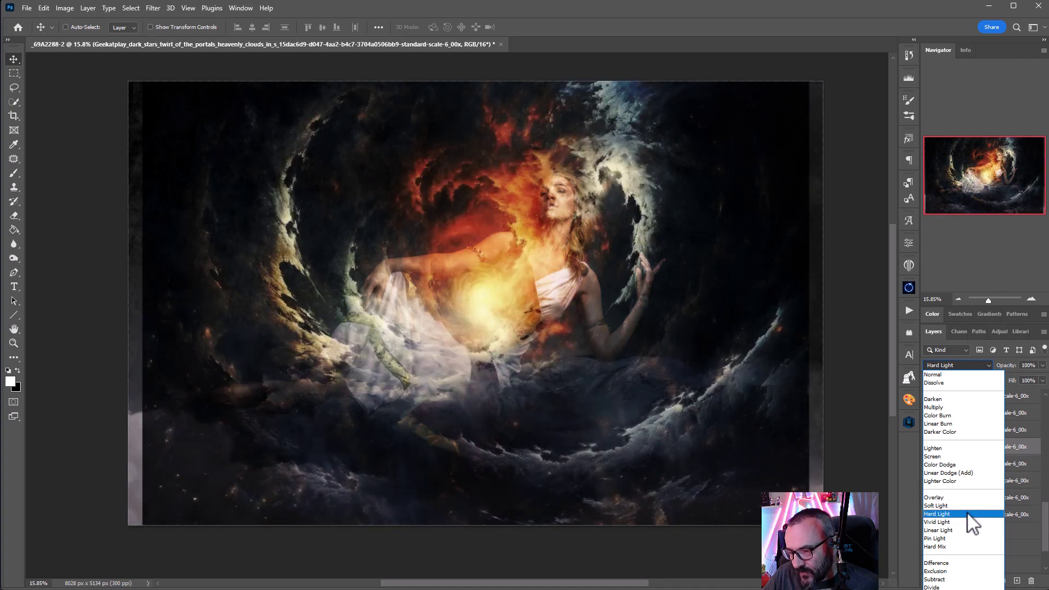
left_click(967, 505)
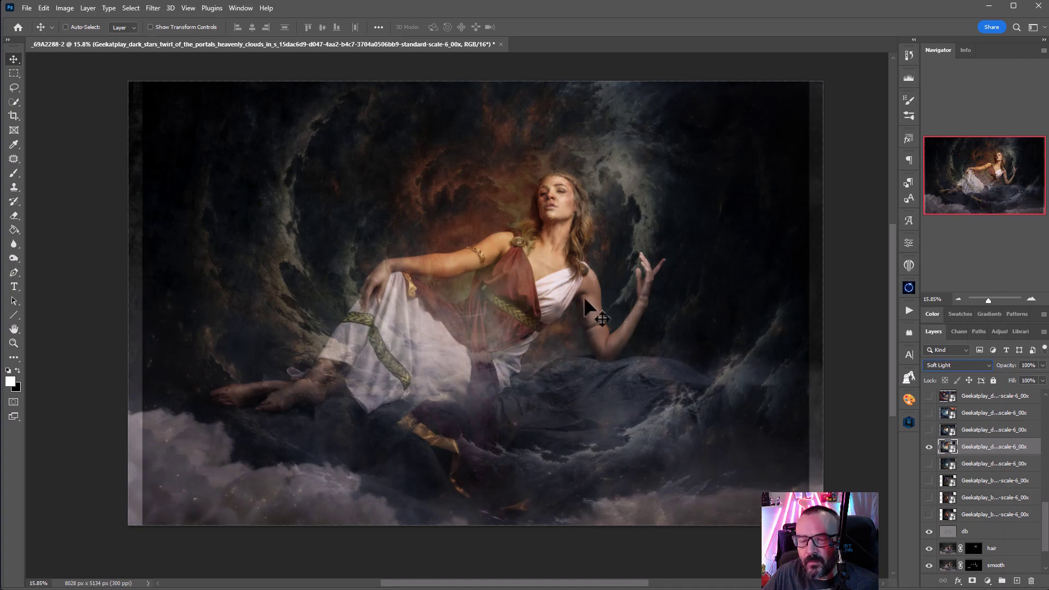
- Hide the orange and white swirl, show the bright-centred blue spiral layer above it, and set that layer to Soft Light
left_click(929, 446)
left_click(929, 430)
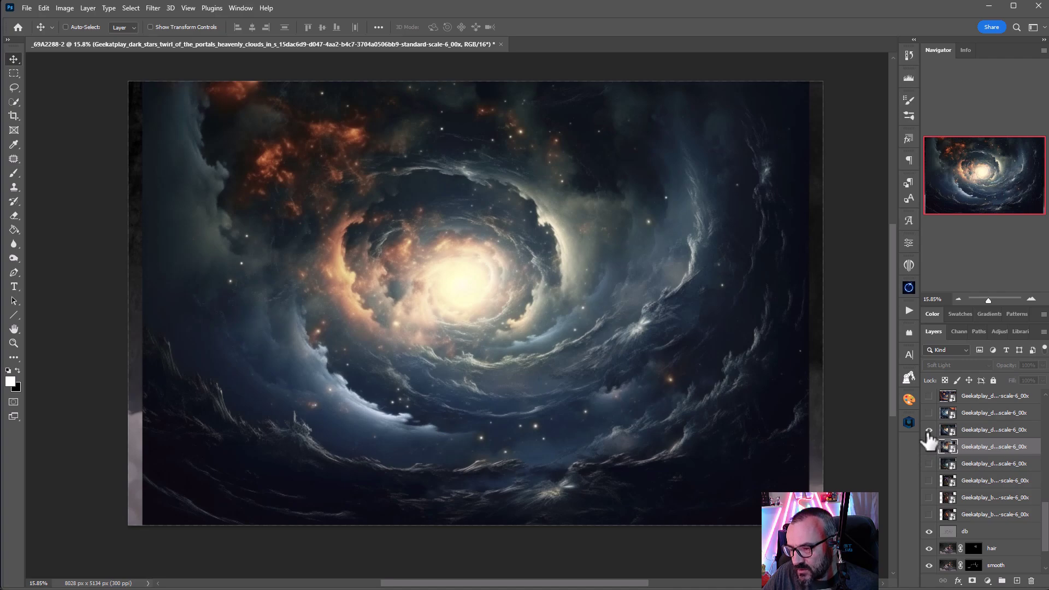
left_click(1006, 431)
left_click(976, 365)
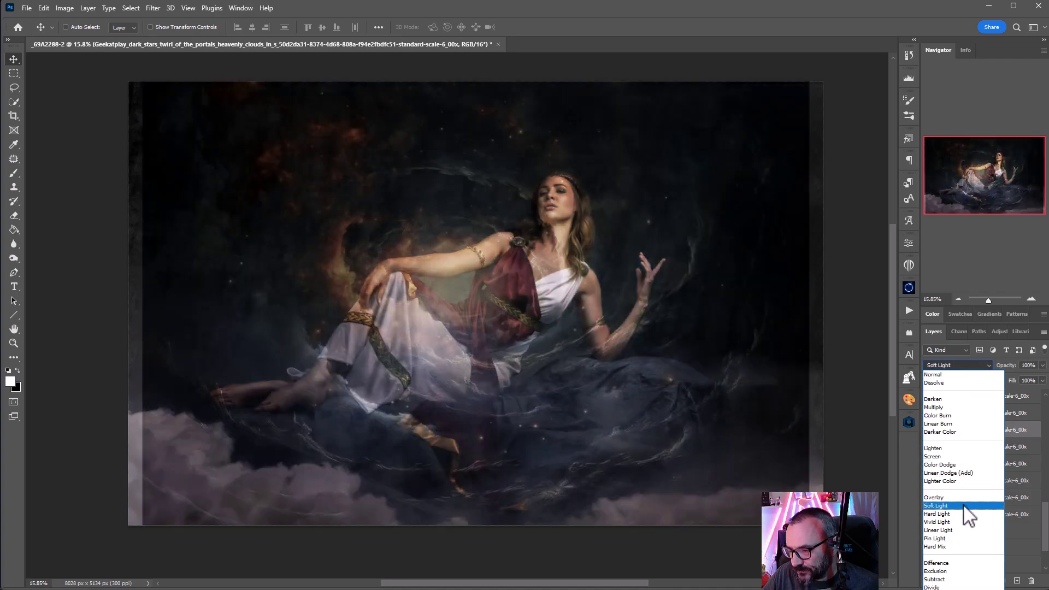
left_click(963, 505)
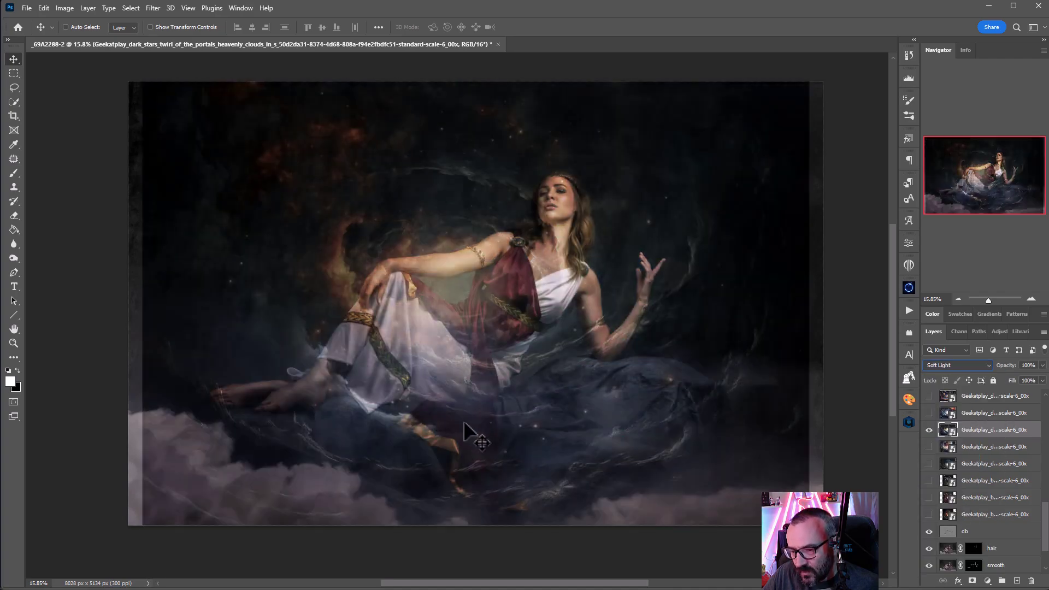
- Change the blue spiral layer's blend mode to Multiply and move the layer directly above the db layer
left_click(968, 365)
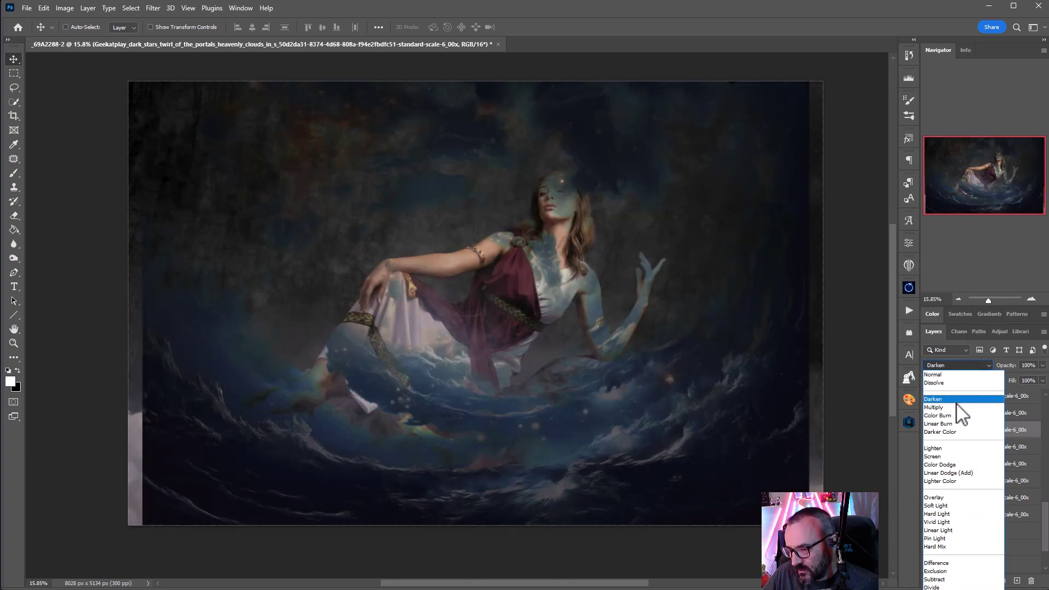
left_click(960, 407)
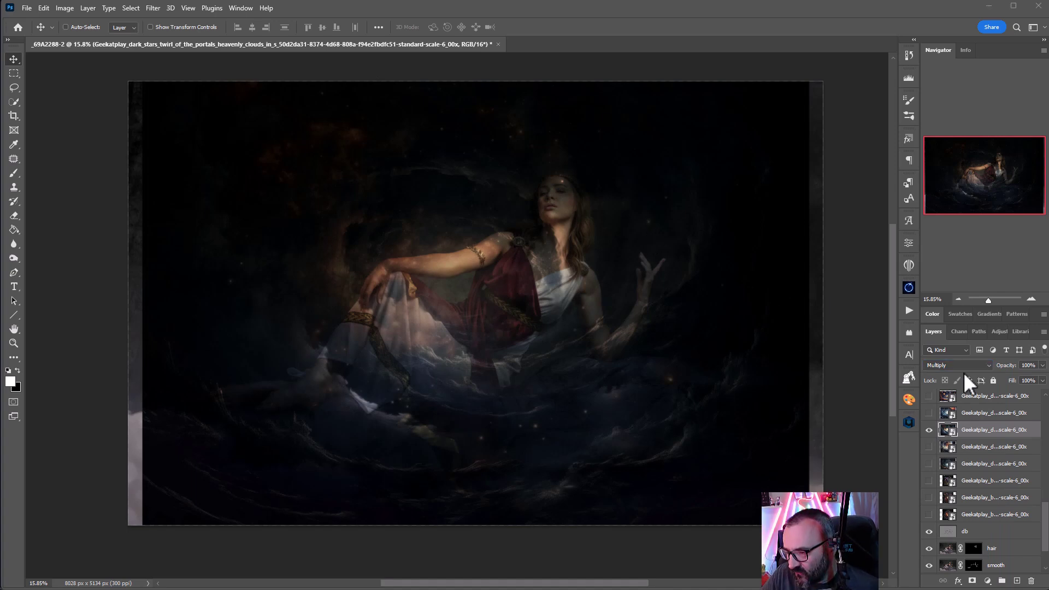
left_click(977, 363)
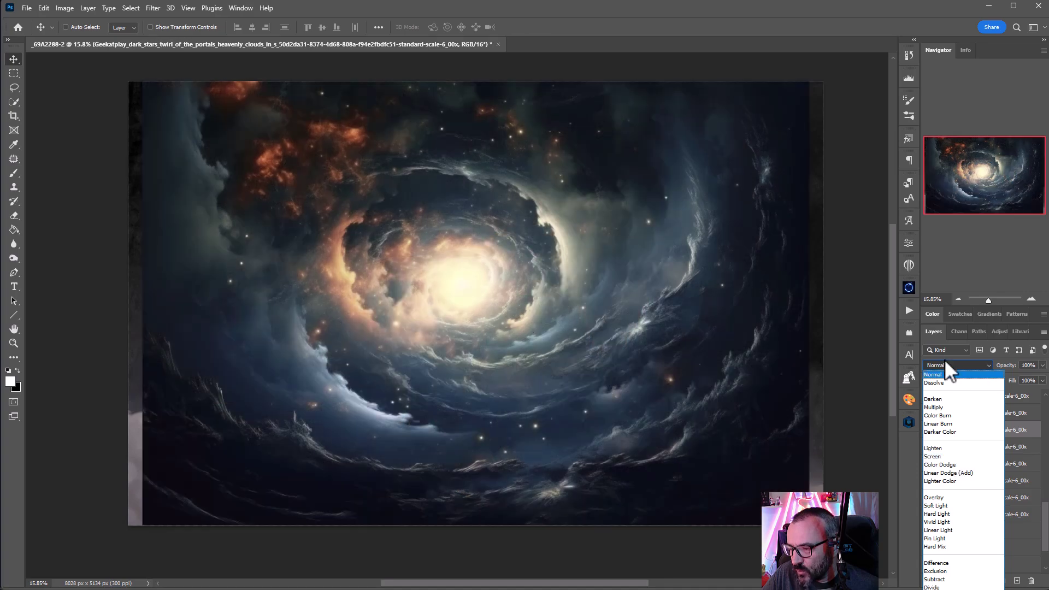
left_click(937, 408)
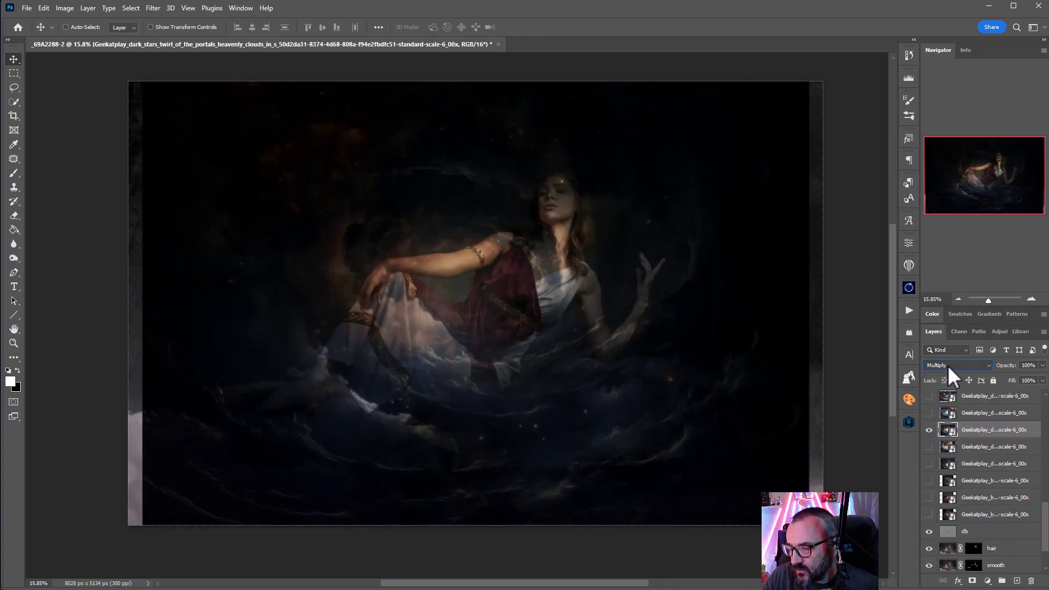
left_click_drag(1013, 430, 1010, 528)
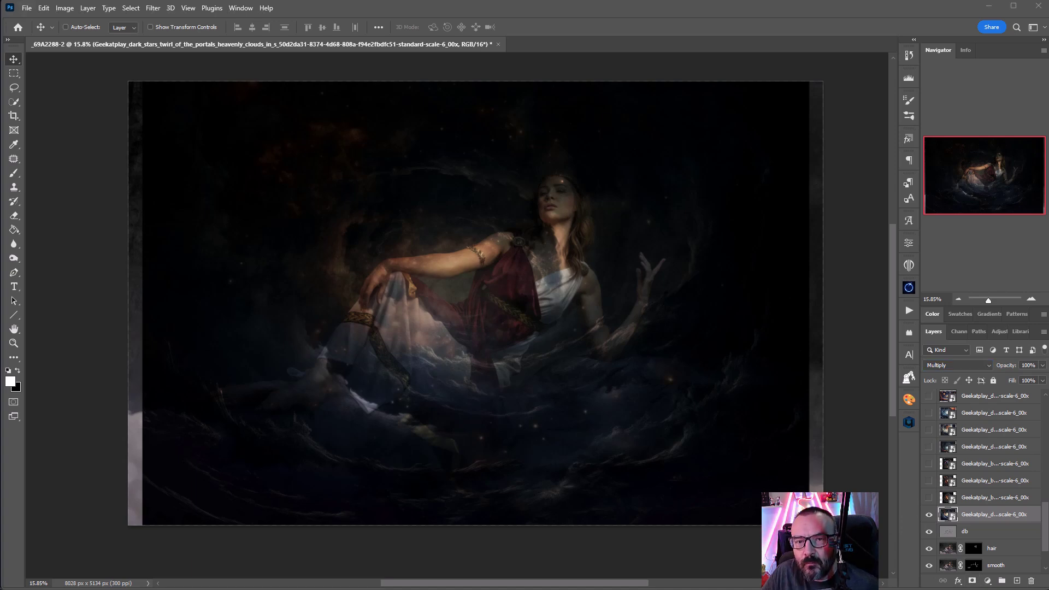
- Add a black mask to the spiral layer and reveal it over the lower clouds with a white 1100 px brush at 10% opacity
left_click(973, 581, "alt")
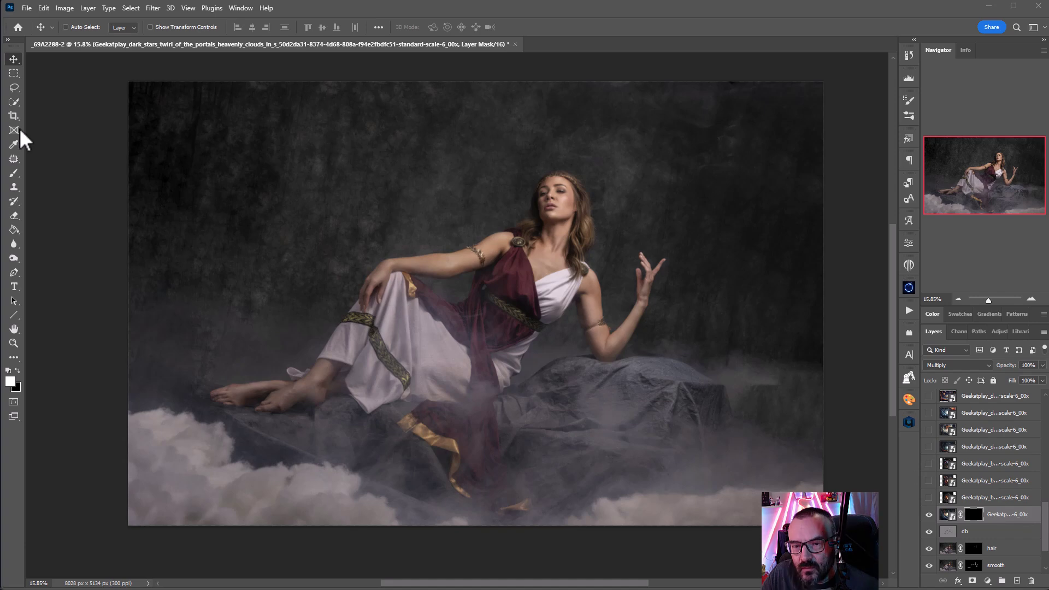
left_click(13, 173)
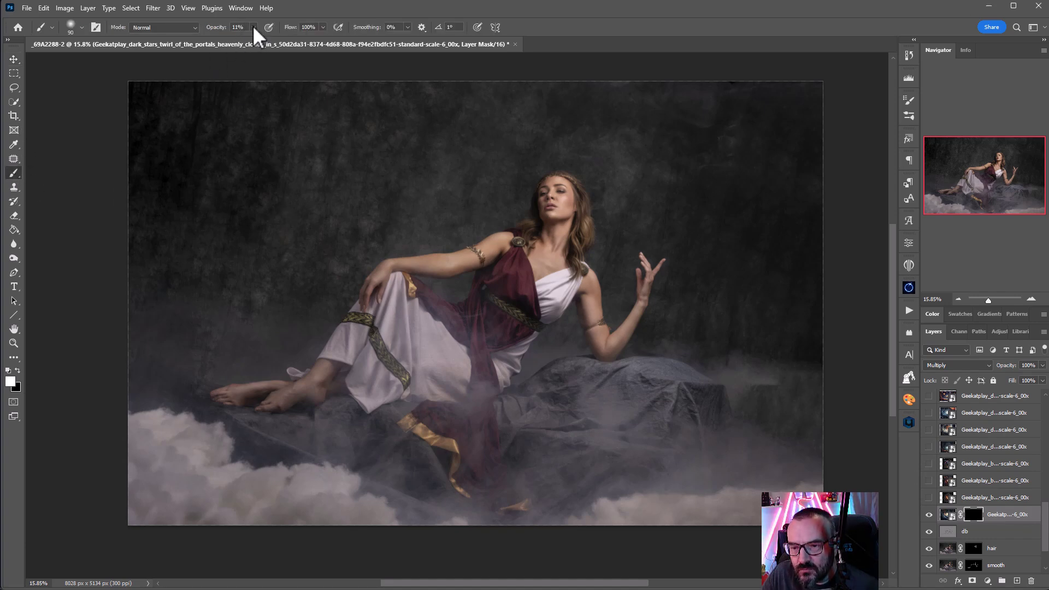
left_click_drag(251, 41, 249, 41)
key("1")
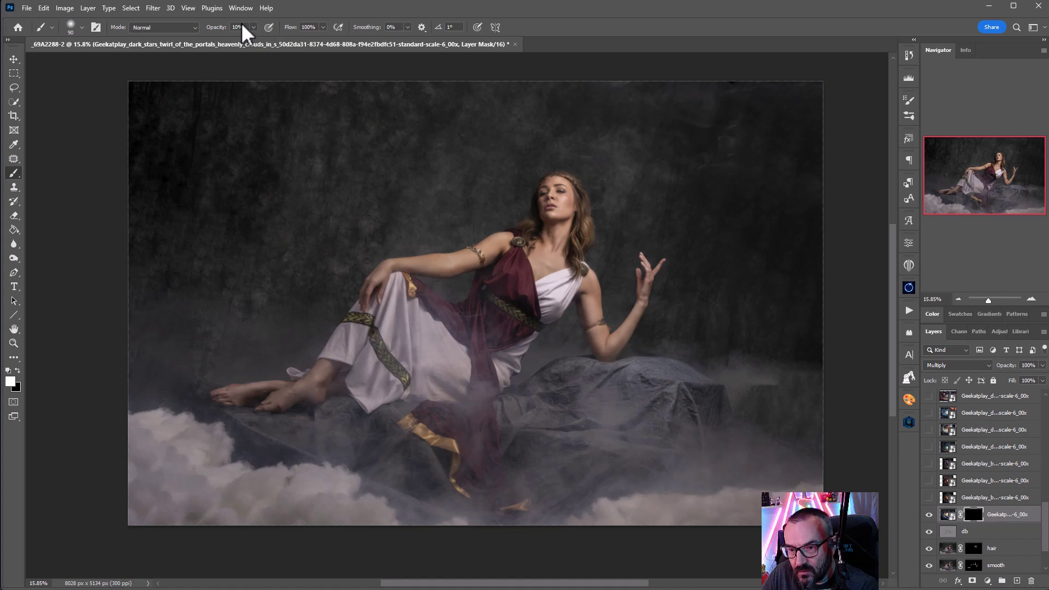
key("bracketright")
key("bracketright")
key("bracketright")
key("bracketright")
key("bracketright")
key("bracketright")
key("bracketright")
key("bracketright")
key("bracketright")
key("bracketright")
key("bracketright")
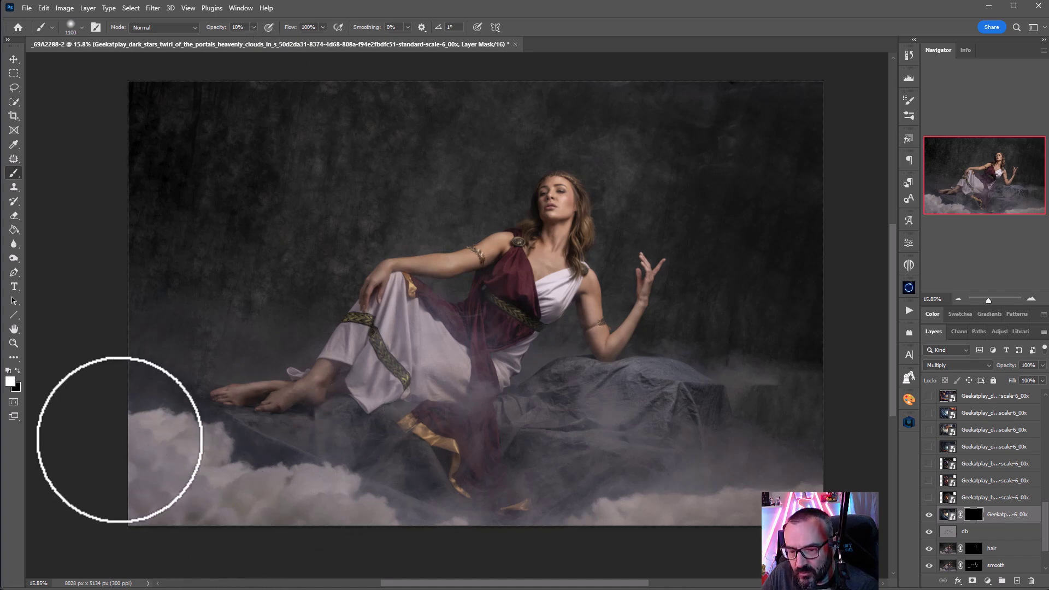
mouse_move(121, 452)
left_mouse_down()
mouse_move(362, 511)
mouse_move(760, 503)
mouse_move(778, 471)
mouse_move(754, 513)
mouse_move(377, 524)
left_mouse_up()
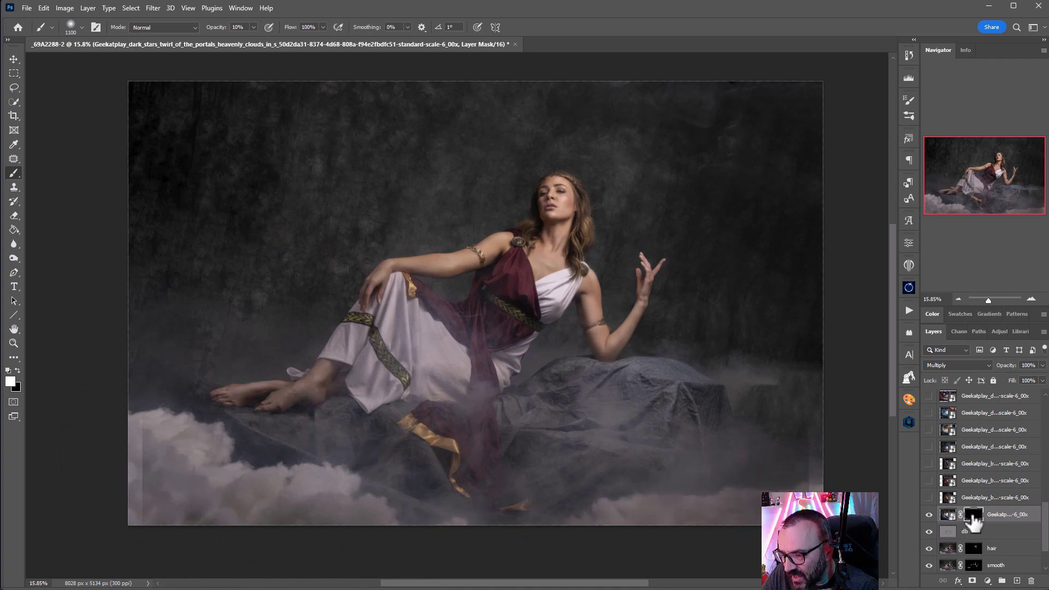
- Stretch the spiral image sideways so it spans the full canvas width
left_click(948, 514)
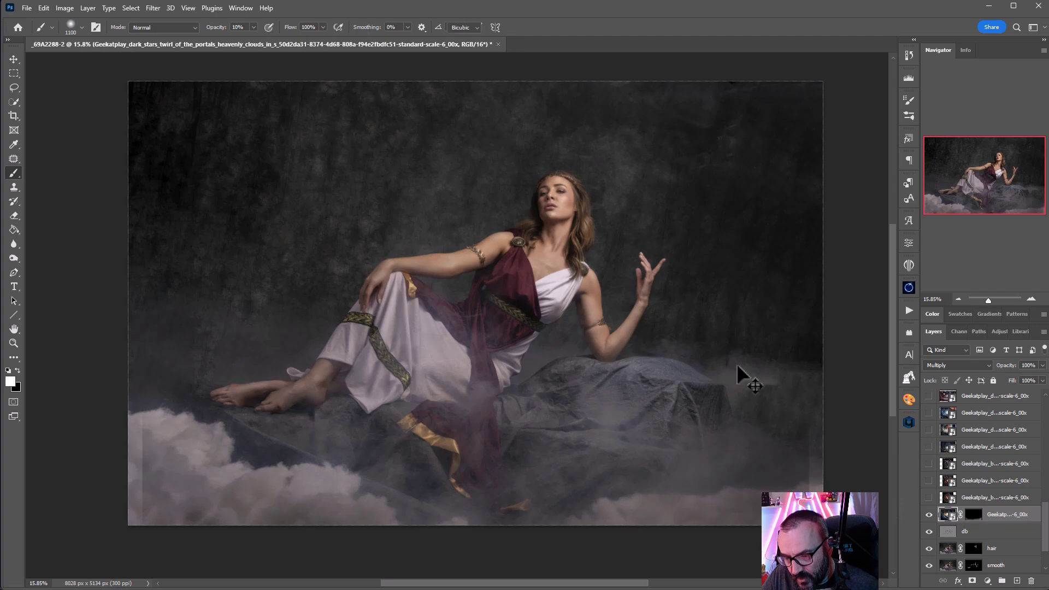
key("ctrl+t")
left_click_drag(810, 305, 824, 304)
left_click_drag(142, 303, 128, 304)
key("Return")
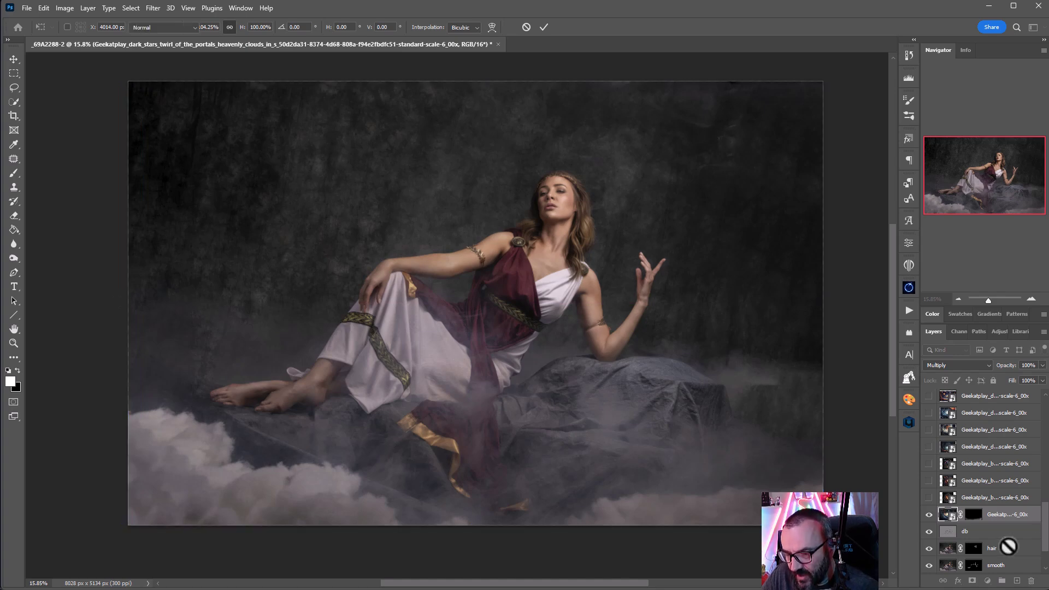
- Paint white on the spiral layer's mask to blend its dark clouds over the lower part of the portrait at 10% opacity
key("b")
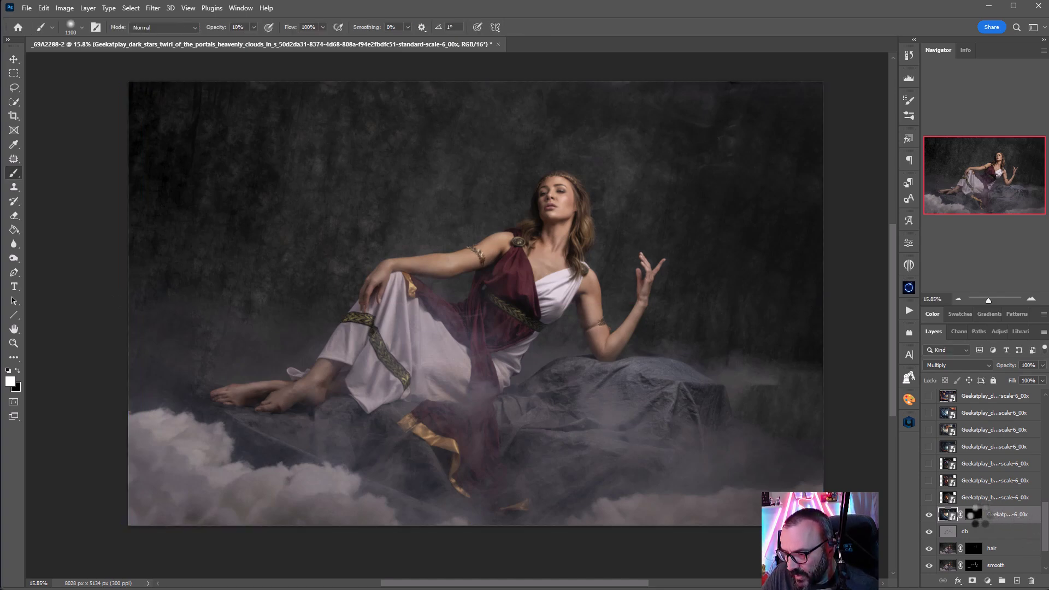
left_click_drag(179, 492, 253, 506)
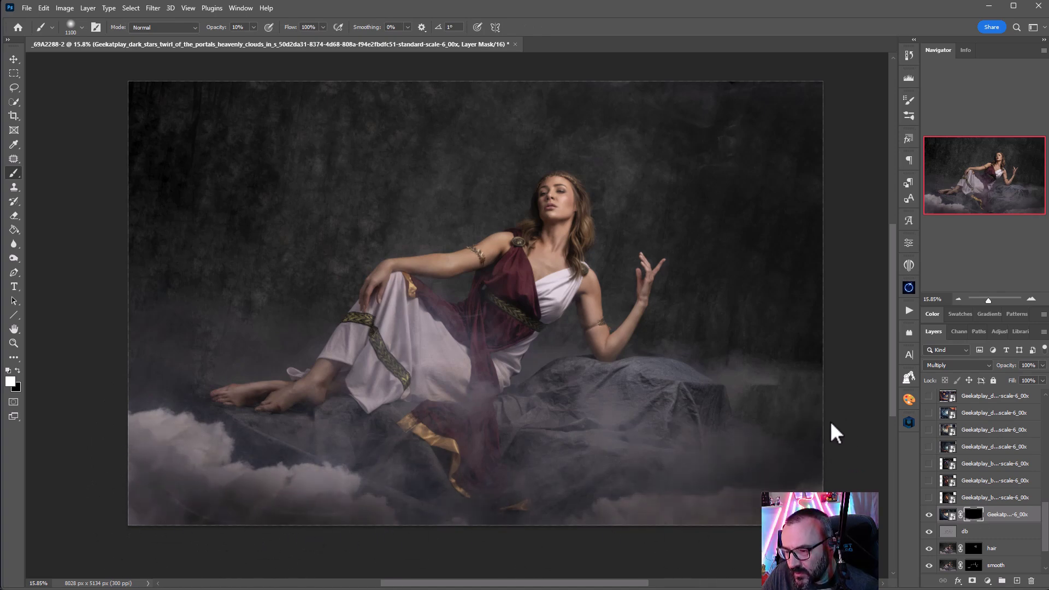
mouse_move(799, 427)
left_mouse_down()
mouse_move(769, 464)
mouse_move(579, 494)
left_mouse_up()
mouse_move(316, 516)
left_mouse_down()
mouse_move(483, 513)
mouse_move(266, 508)
mouse_move(192, 438)
mouse_move(369, 483)
left_mouse_up()
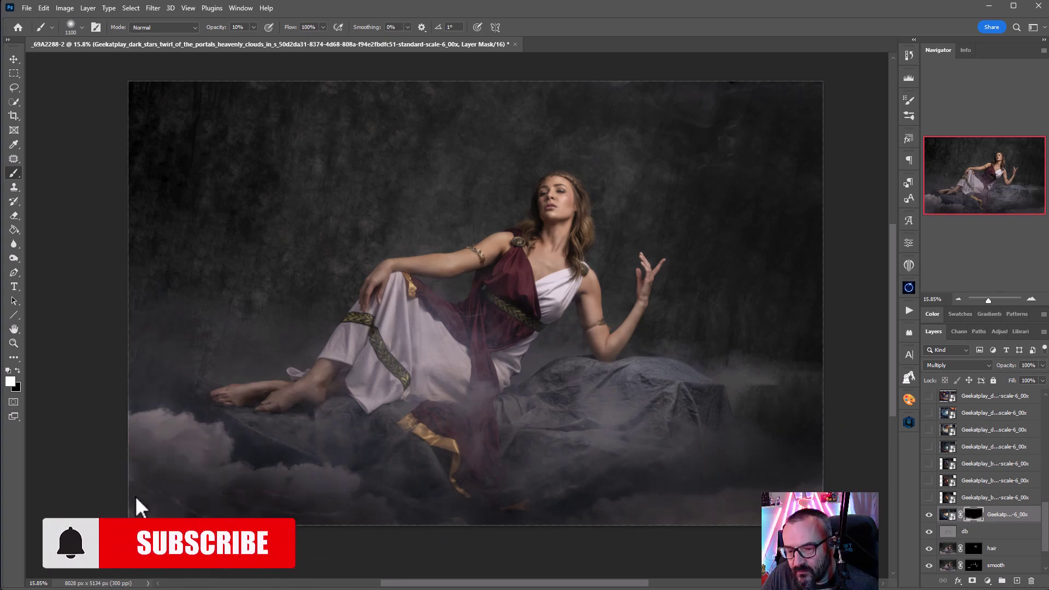
mouse_move(154, 435)
left_mouse_down()
mouse_move(258, 496)
mouse_move(399, 528)
left_mouse_up()
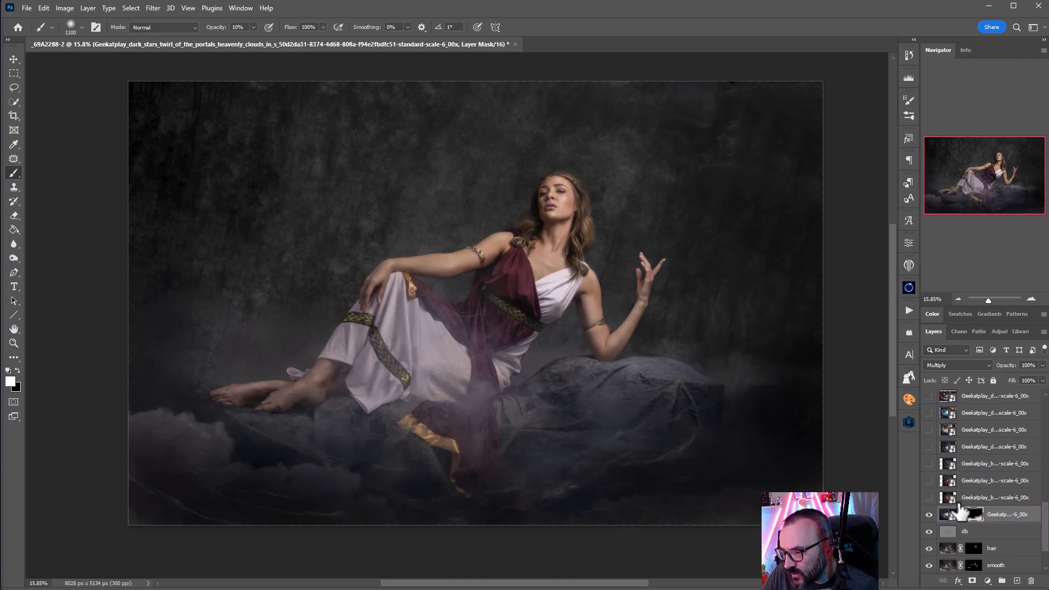
- Show the dark vortex layer with the fiery rim, move it directly above the masked spiral layer, and set it to Overlay
left_click(929, 446)
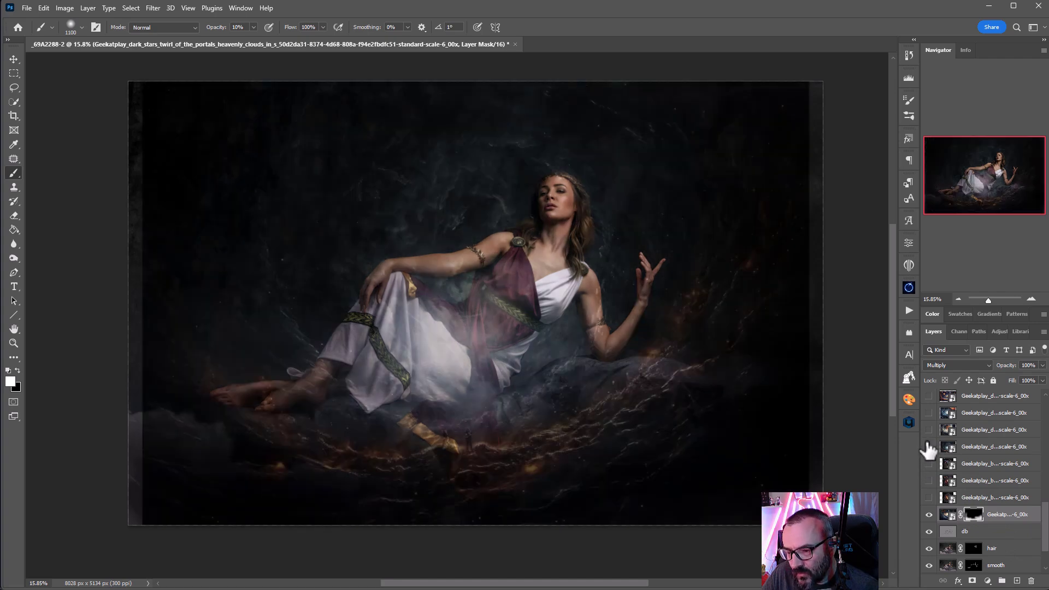
left_click_drag(981, 457, 984, 498)
left_click(986, 364)
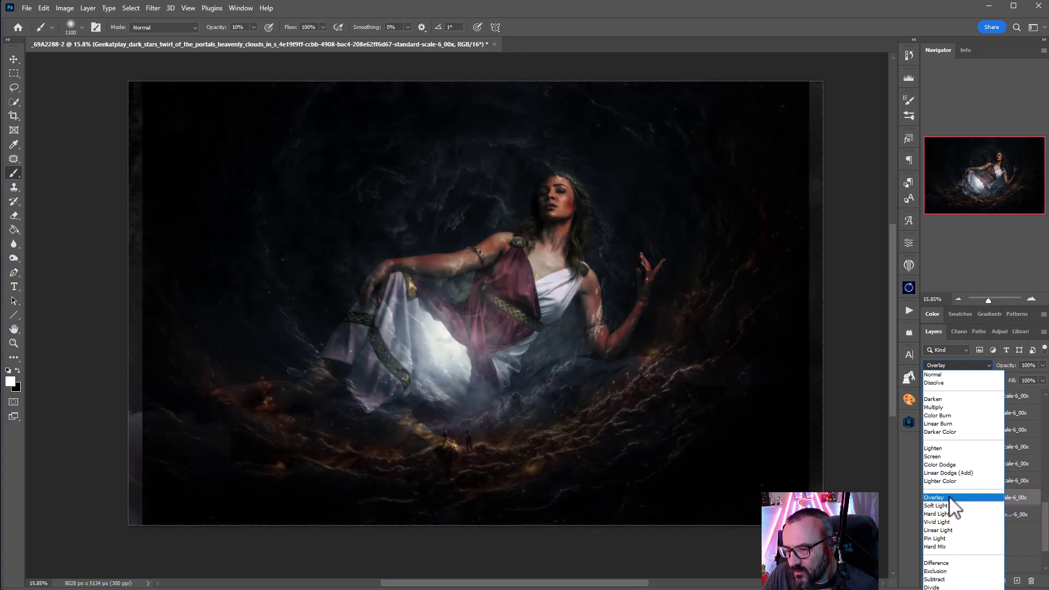
left_click(950, 499)
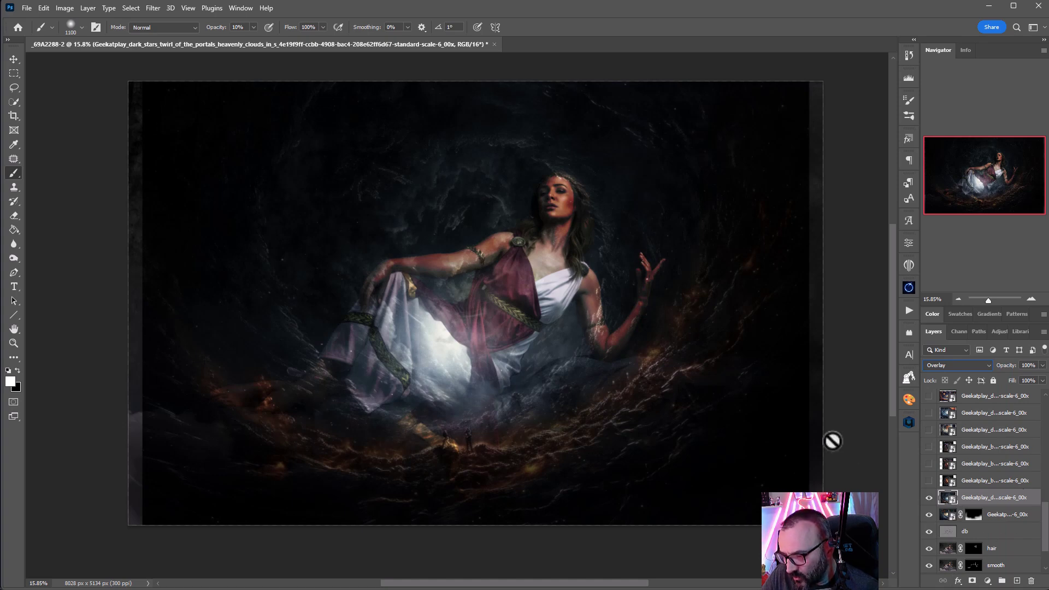
- Stretch the dark vortex image to the full canvas width and nudge its position slightly
key("ctrl+t")
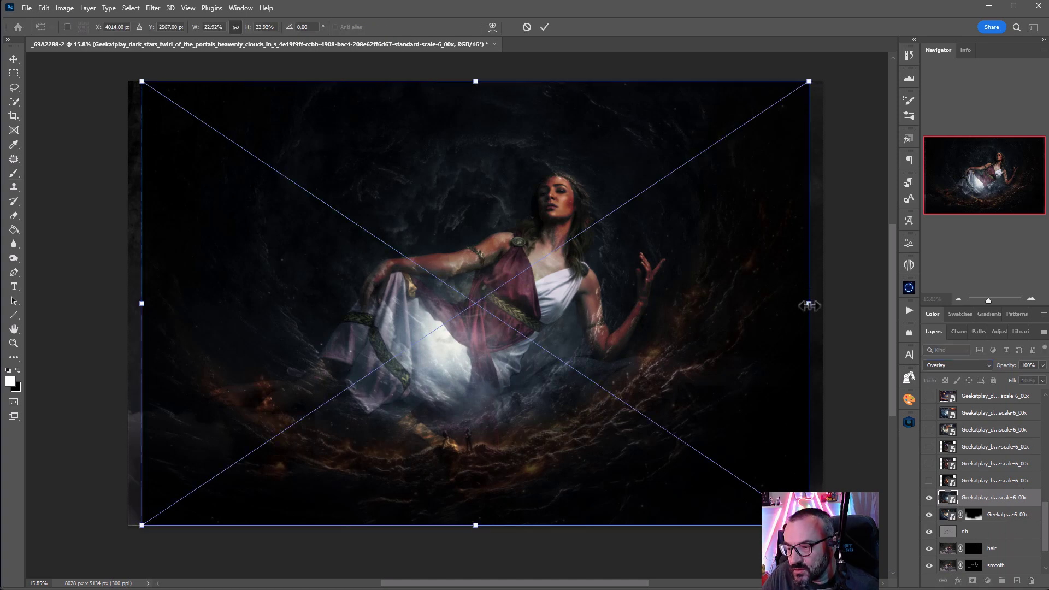
left_click_drag(813, 302, 824, 307)
left_click_drag(142, 303, 126, 302)
key("Return")
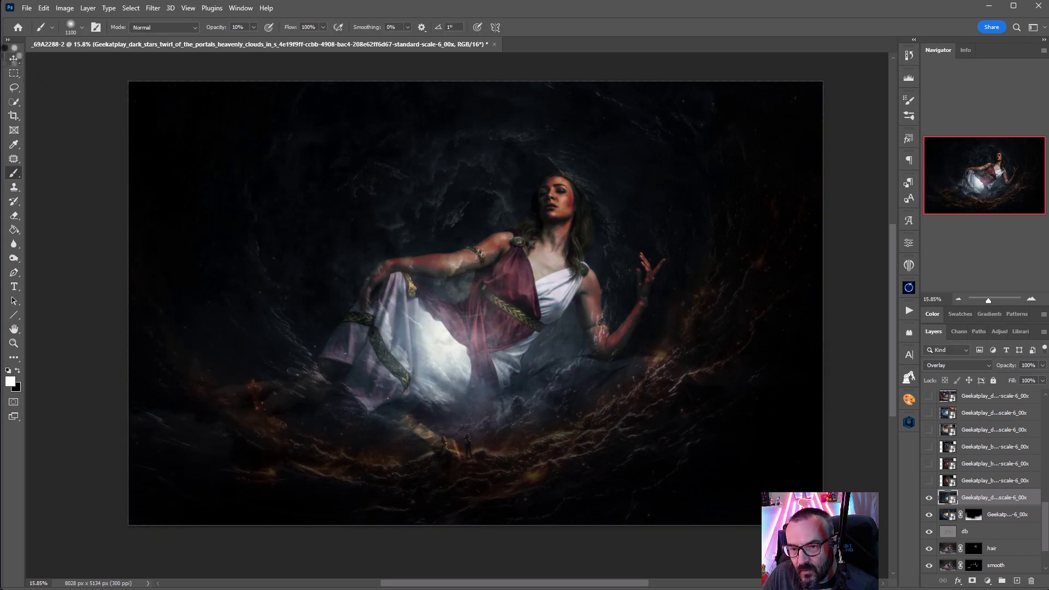
mouse_move(526, 284)
left_mouse_down()
mouse_move(523, 258)
mouse_move(522, 280)
left_mouse_up()
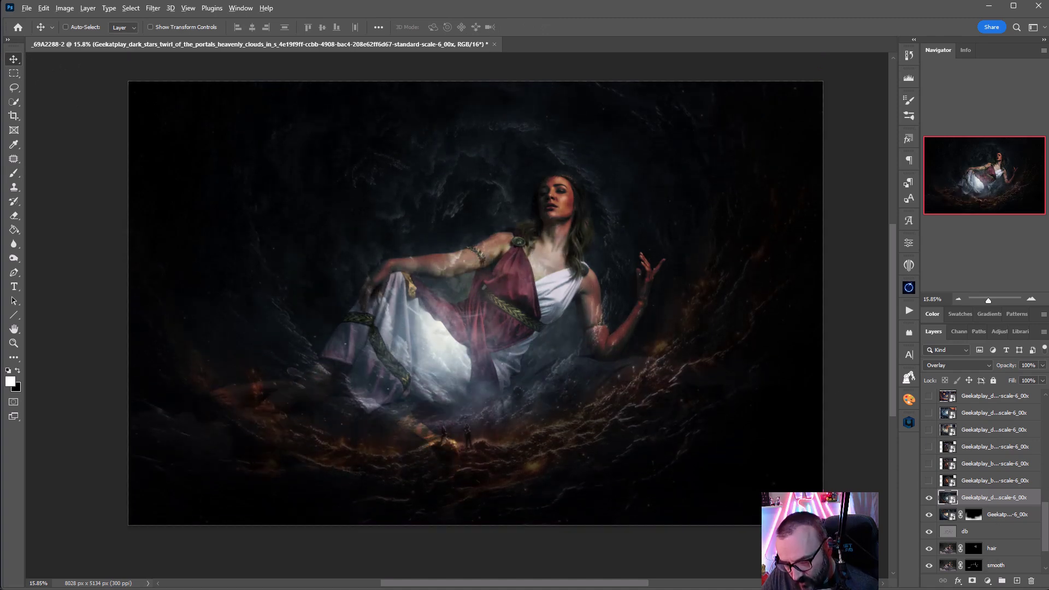
- Add a black mask to the vortex layer and paint its fiery texture onto the rocks, reducing the brush from 1100 px to 700 px
left_click(973, 581, "alt")
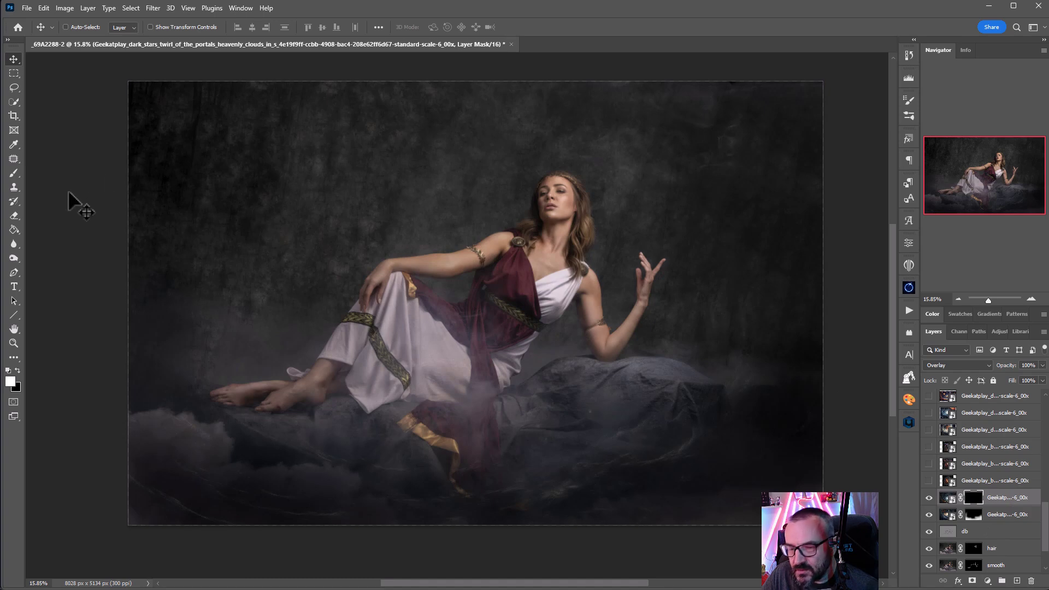
left_click(14, 172)
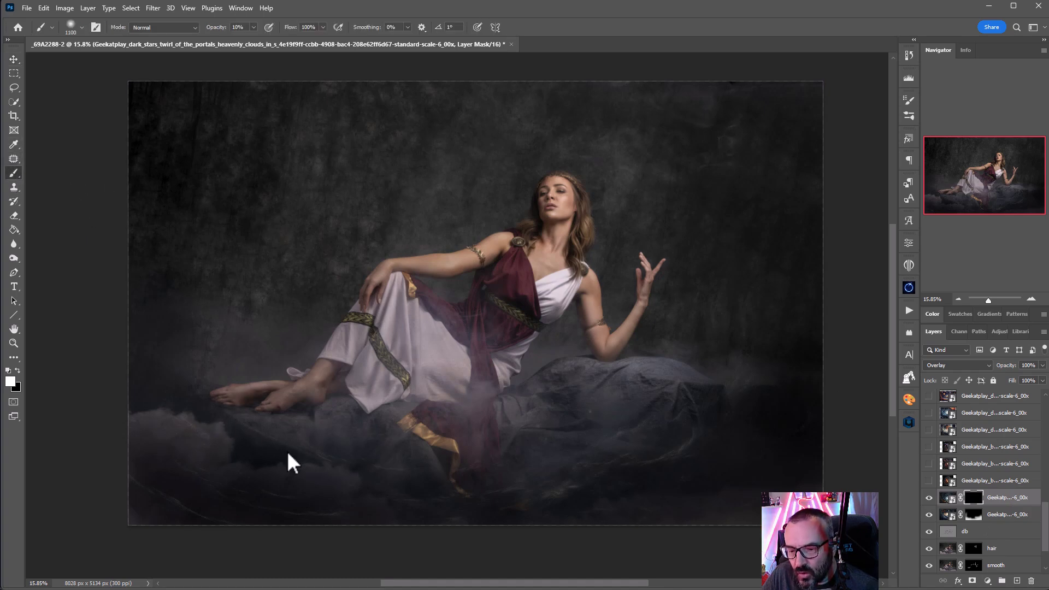
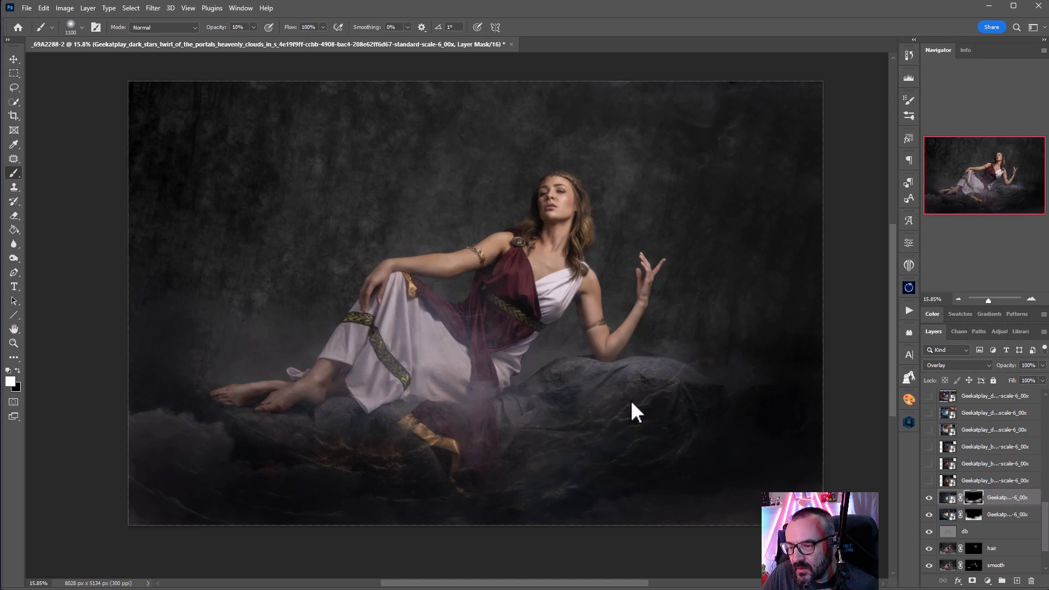
key("bracketleft")
key("bracketleft")
key("bracketleft")
key("bracketleft")
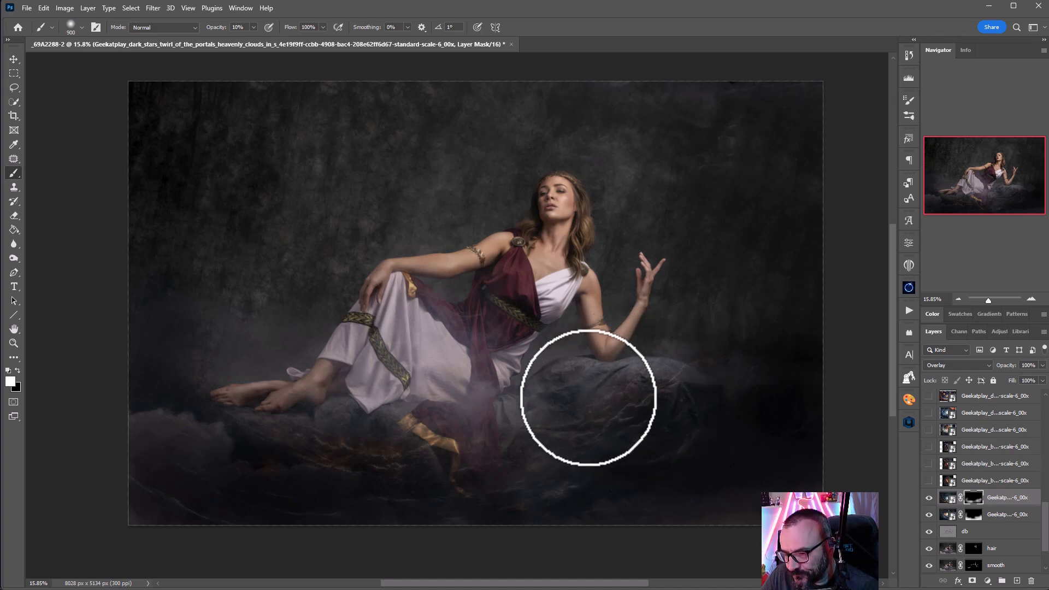
left_click_drag(569, 387, 730, 372)
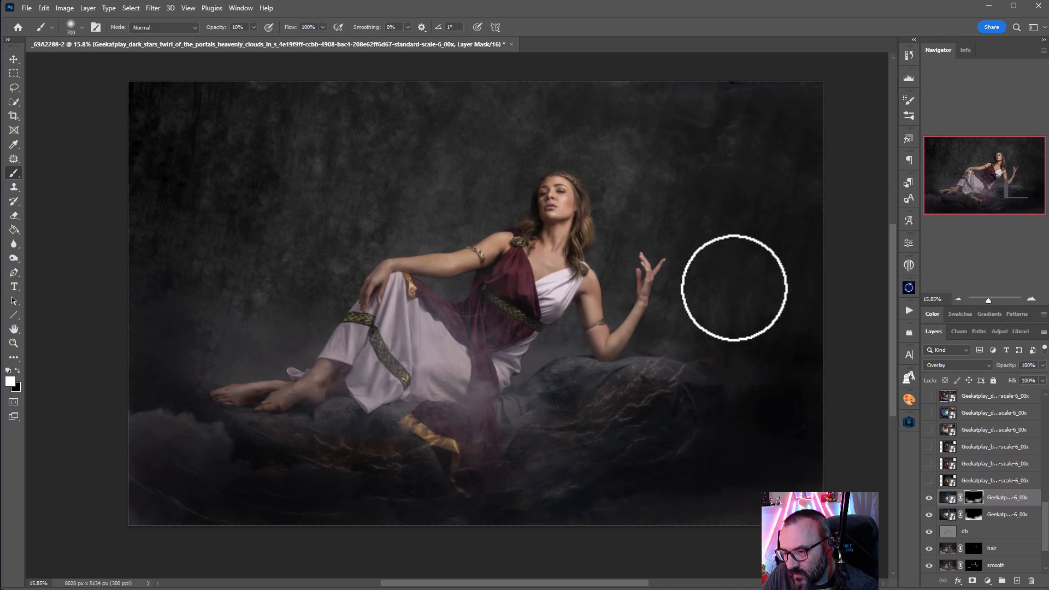
- Preview the orange swirl and the blue-red vortex layers, hide both again, and show the space scene with planets and a standing figure
scroll(989, 488, "up", 1)
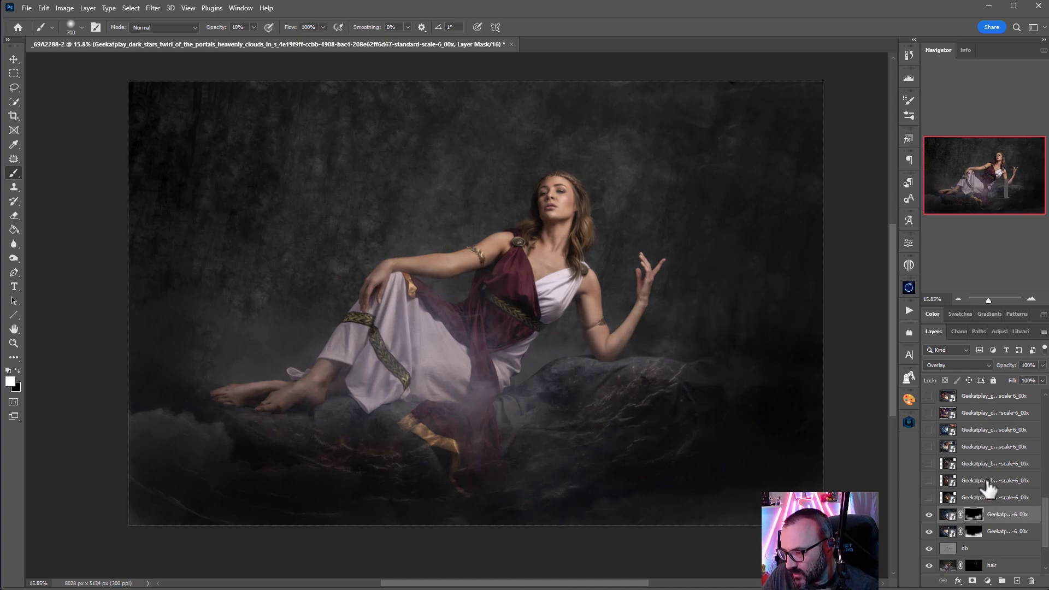
left_click(929, 447)
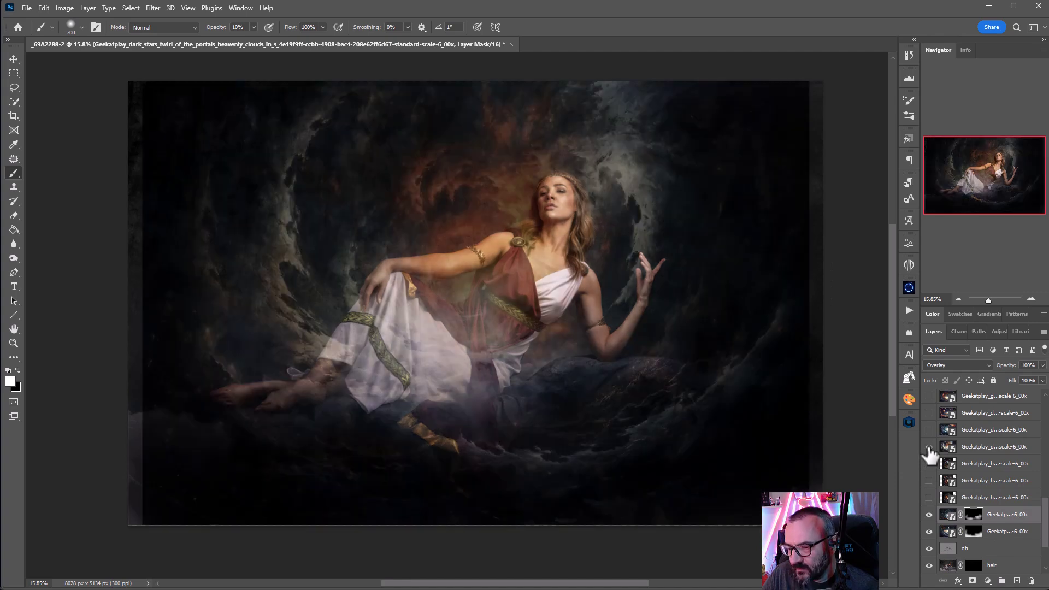
left_click(929, 447)
left_click(929, 430)
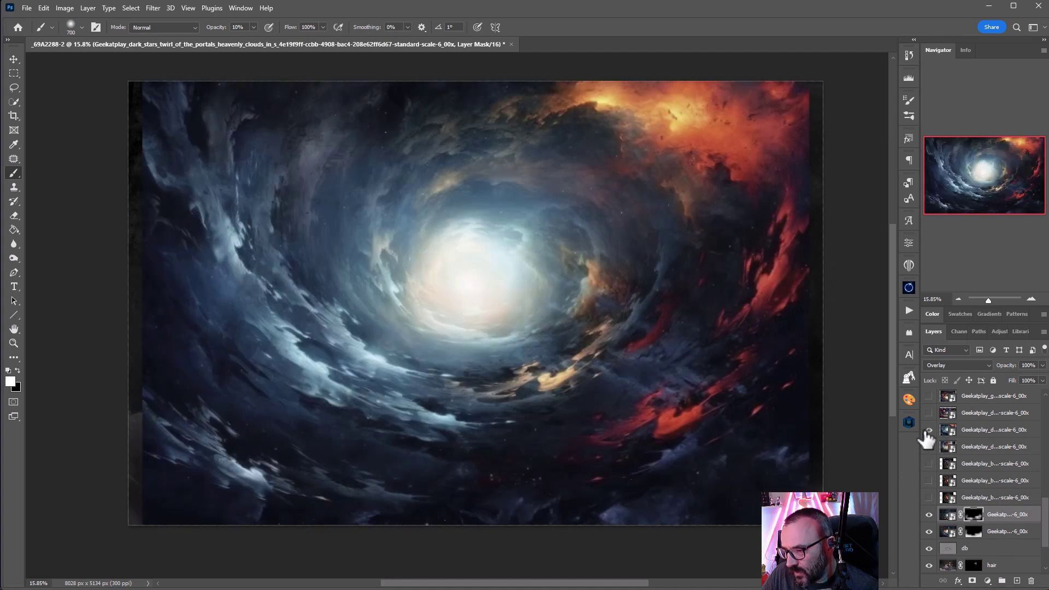
left_click(929, 430)
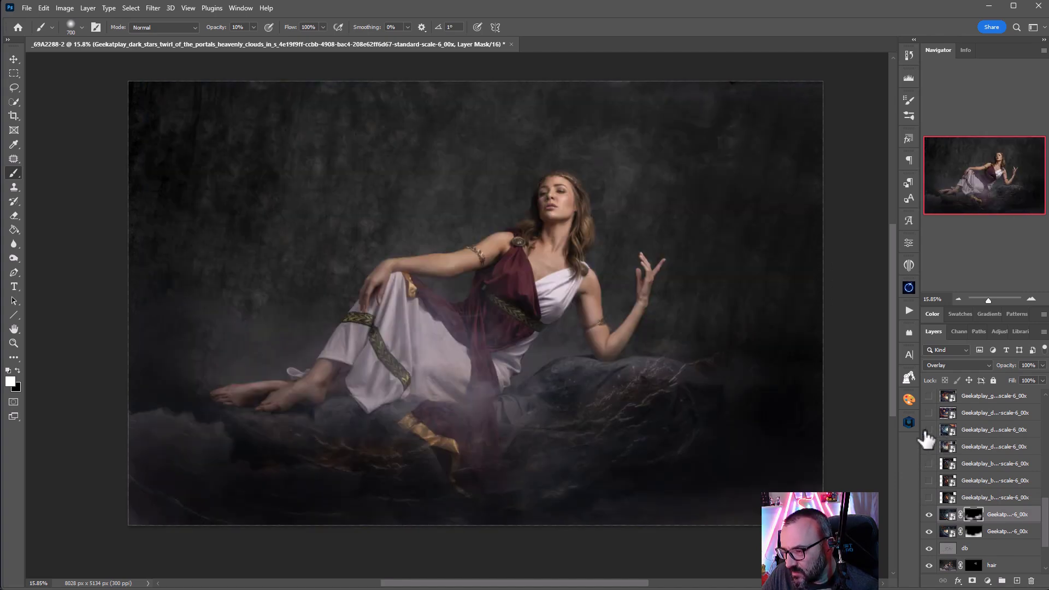
left_click(929, 413)
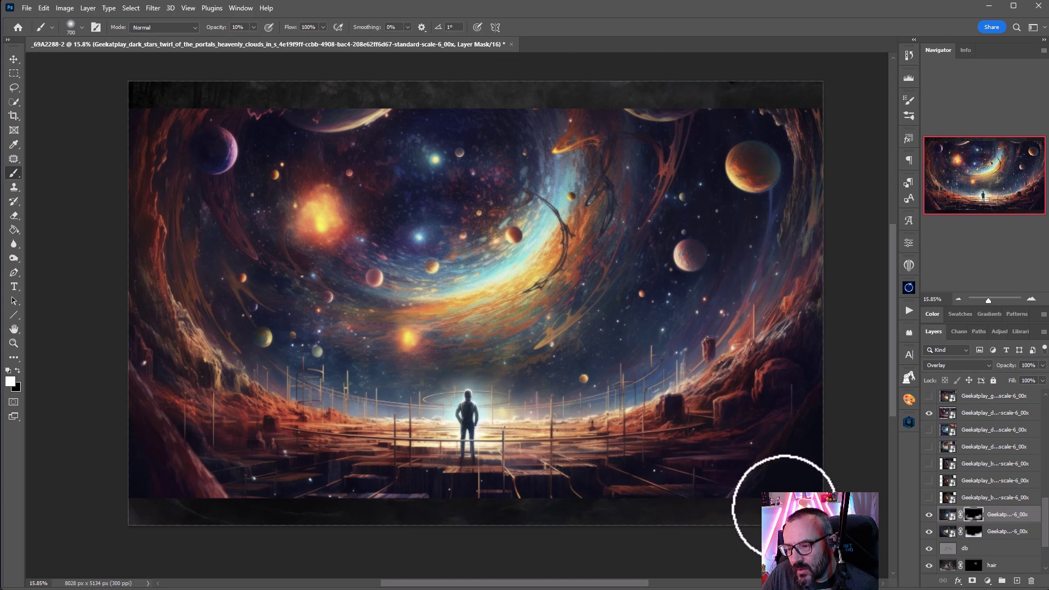
key("ctrl+t")
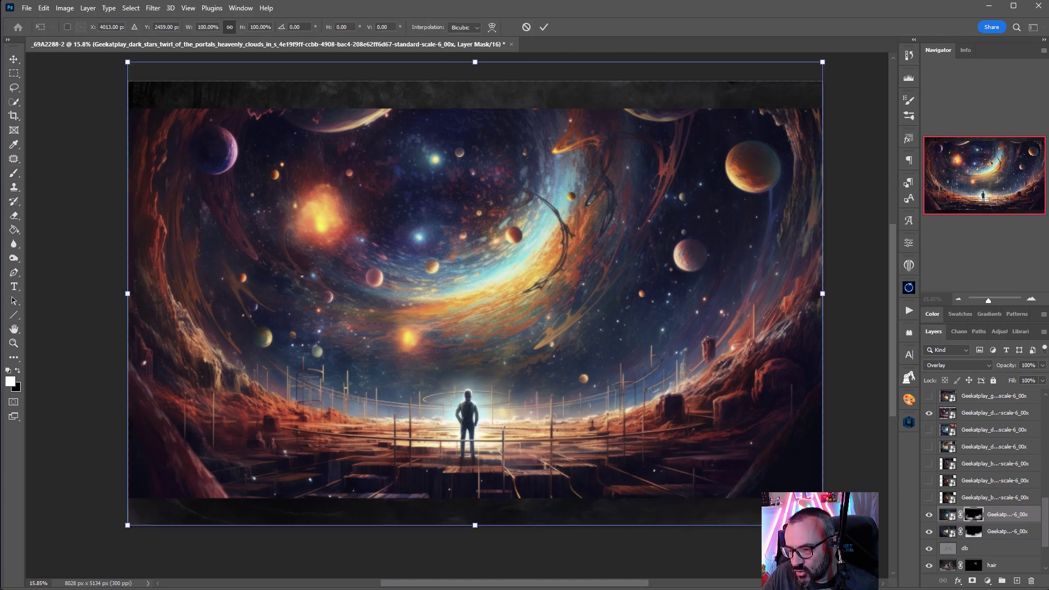
left_click_drag(89, 160, 883, 322)
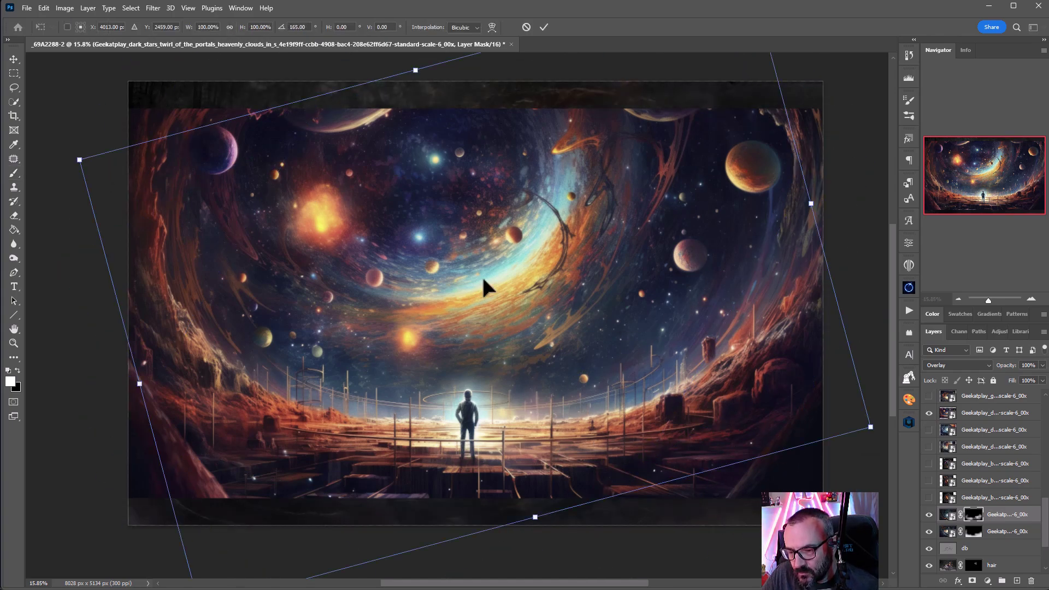
key("Escape")
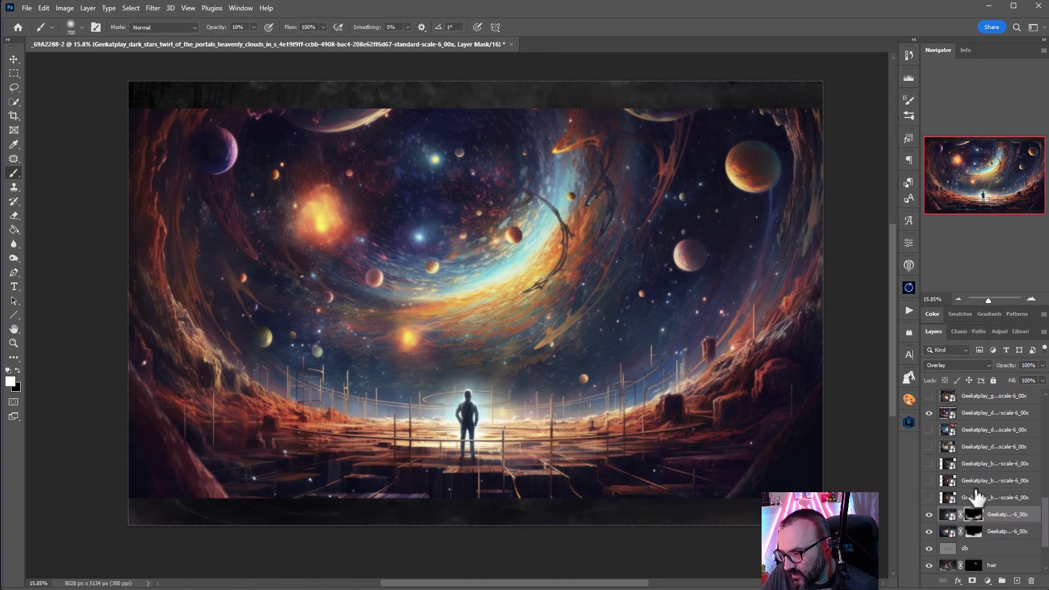
- Flip the planets-and-figure space scene upside down with Free Transform, enlarge it slightly, and shift it up past the canvas's top edge
left_click(967, 416)
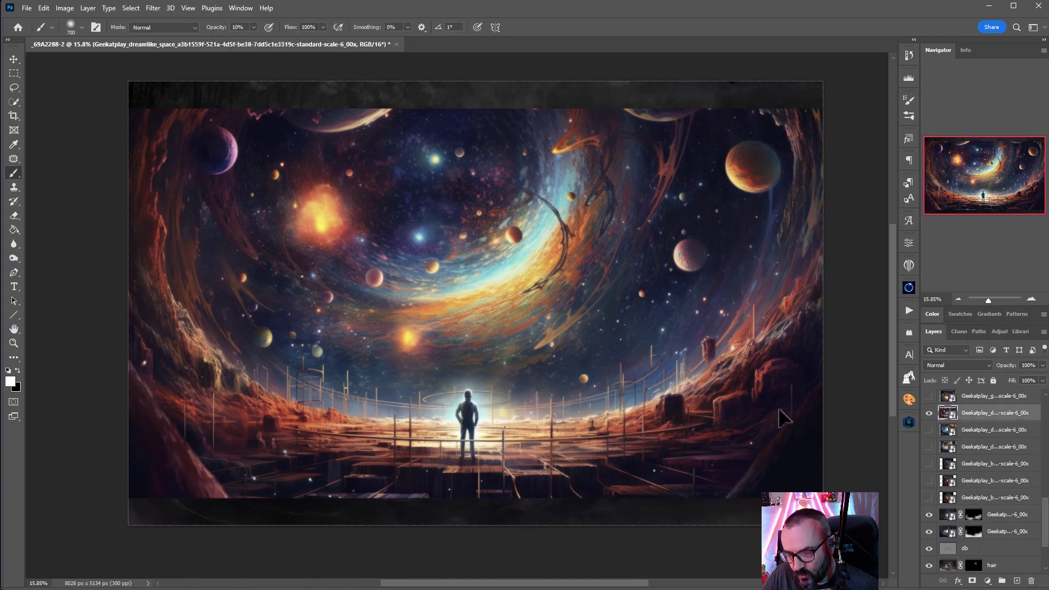
key("ctrl+t")
left_click_drag(847, 390, 199, 129)
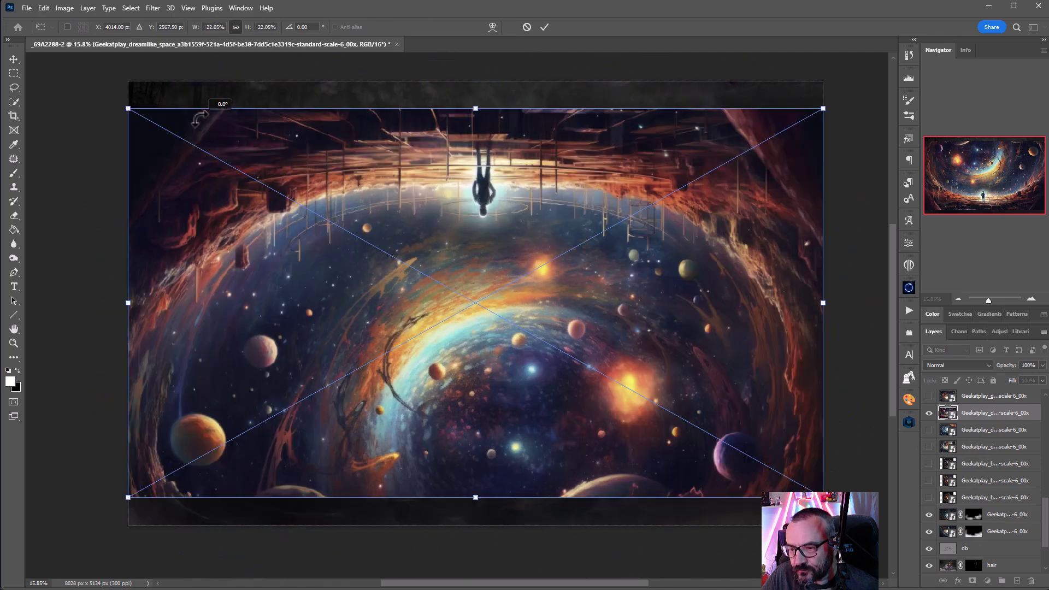
left_click_drag(556, 202, 546, 132)
left_click_drag(475, 408, 478, 411)
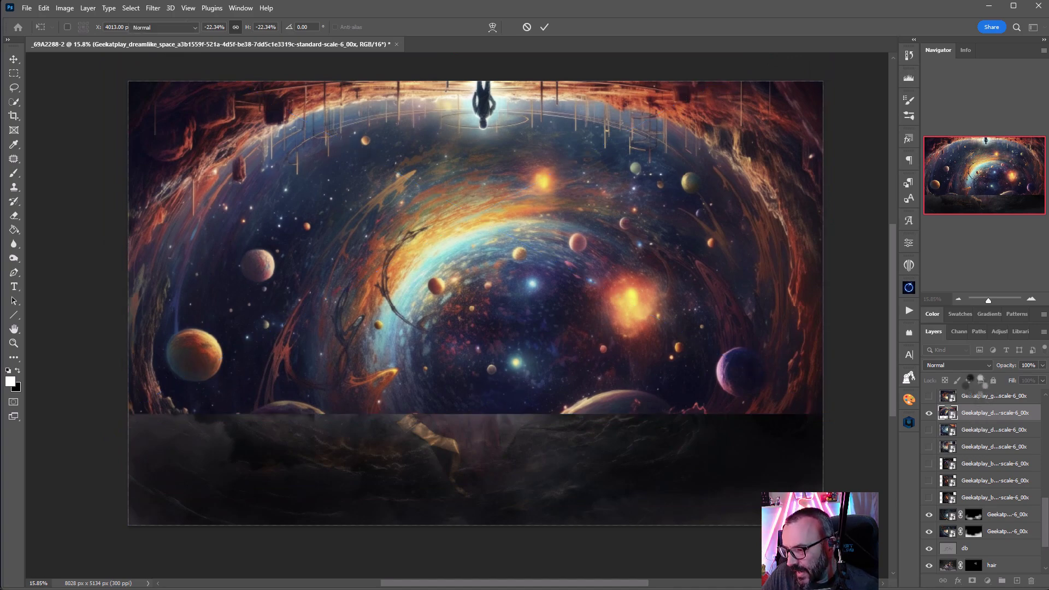
- Set the inverted space scene to Soft Light and move it higher so its swirl arches around the woman's head
left_click(978, 362)
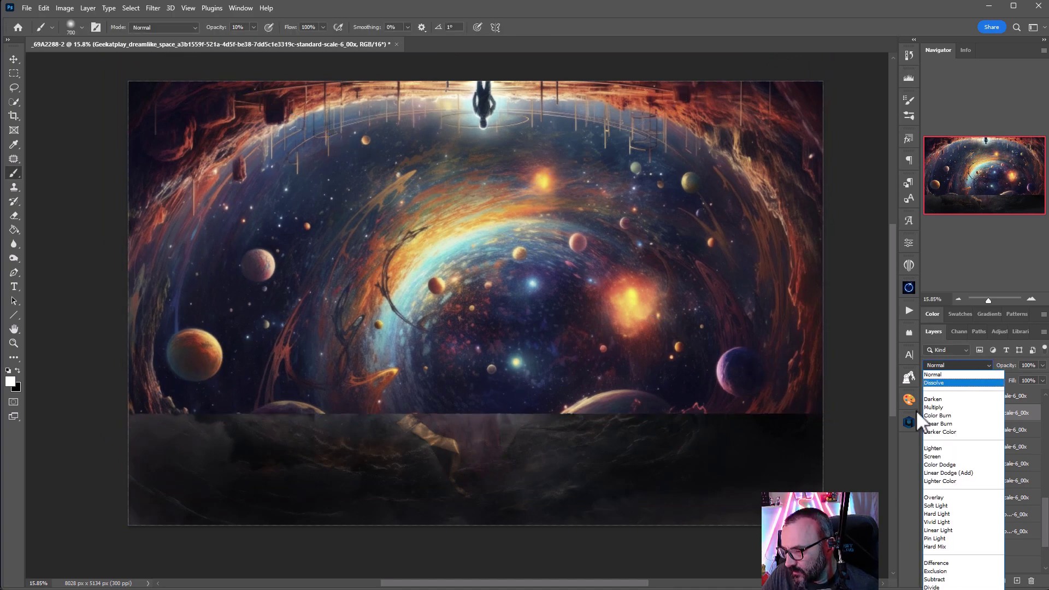
left_click(954, 507)
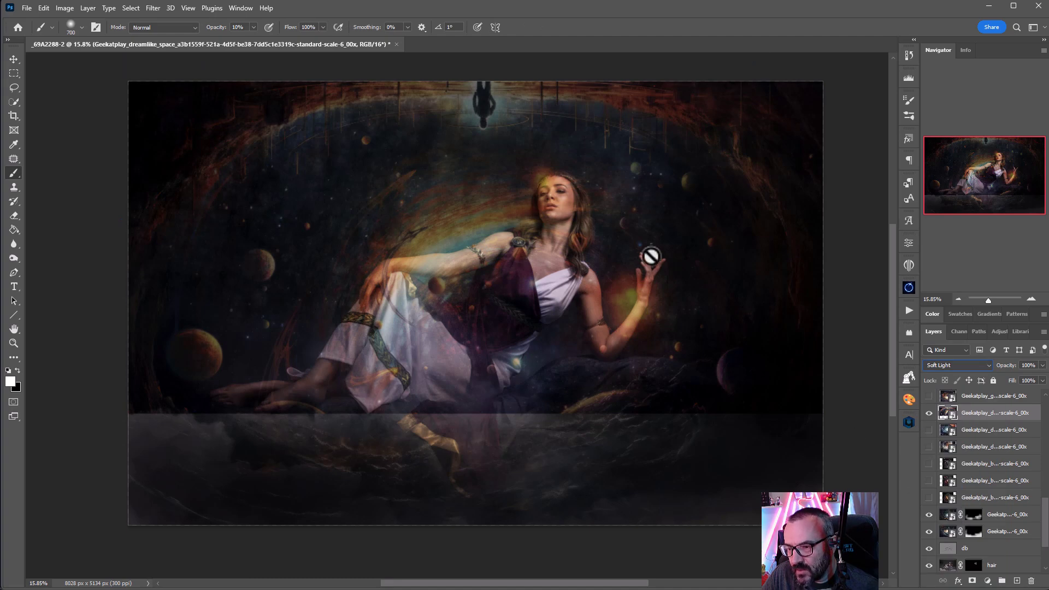
left_click(14, 59)
left_click_drag(495, 241, 511, 136)
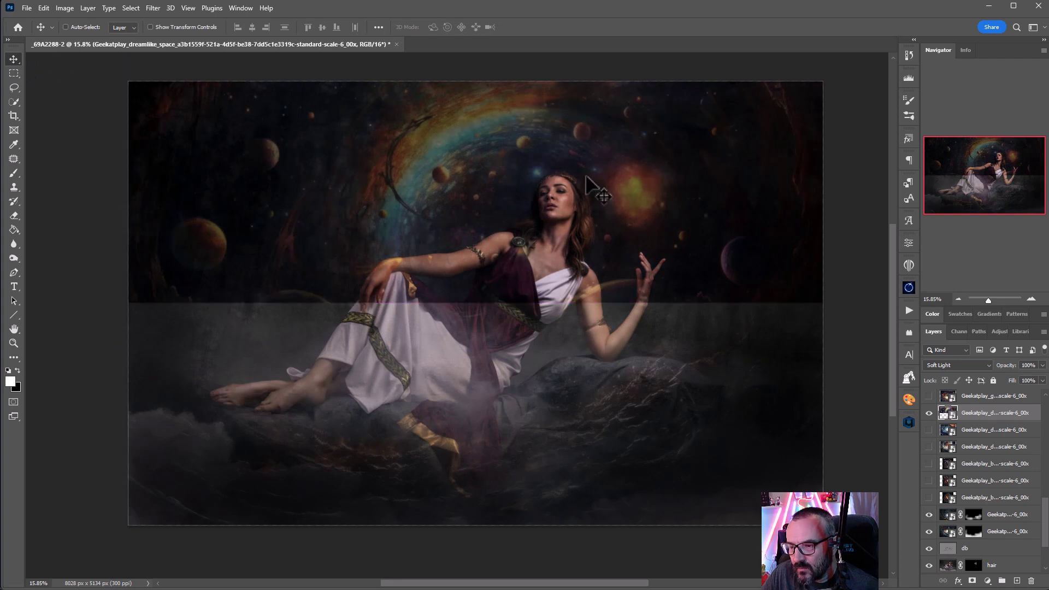
- Restack the inverted space scene directly above the masked vortex layers and hide it
left_click_drag(976, 415, 991, 495)
left_click(929, 497)
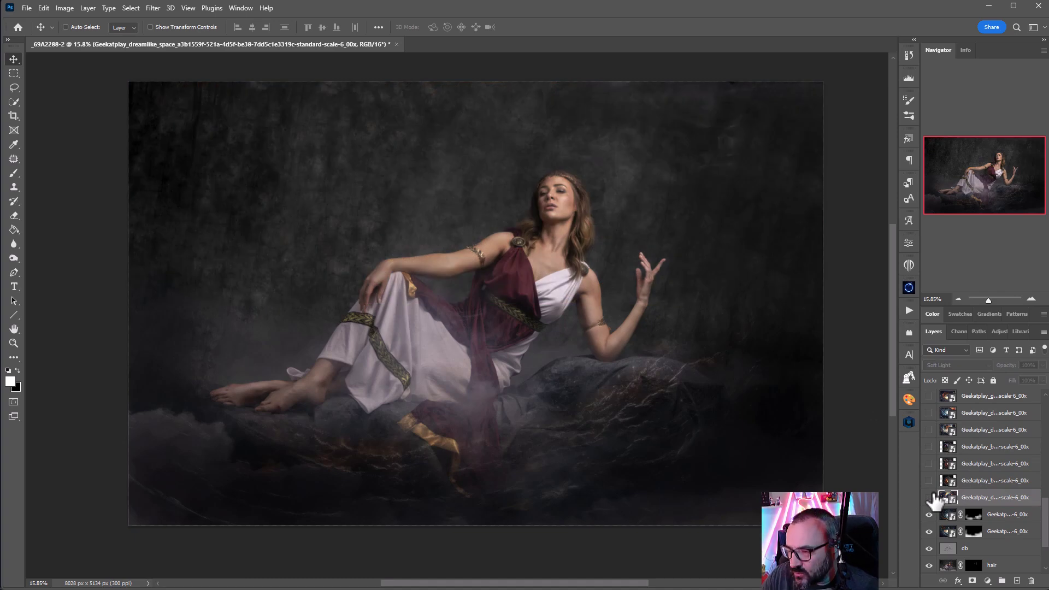
- Preview the dark cloud, blue-red vortex, orange swirl and rocky ring portal layers one at a time, hiding each again
scroll(994, 489, "up", 2)
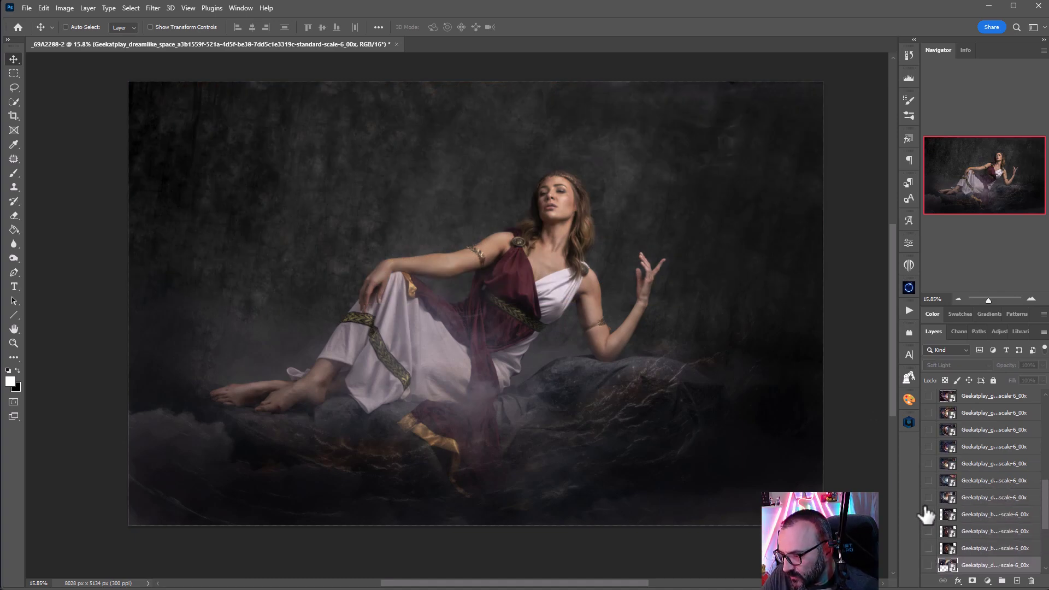
left_click(930, 499)
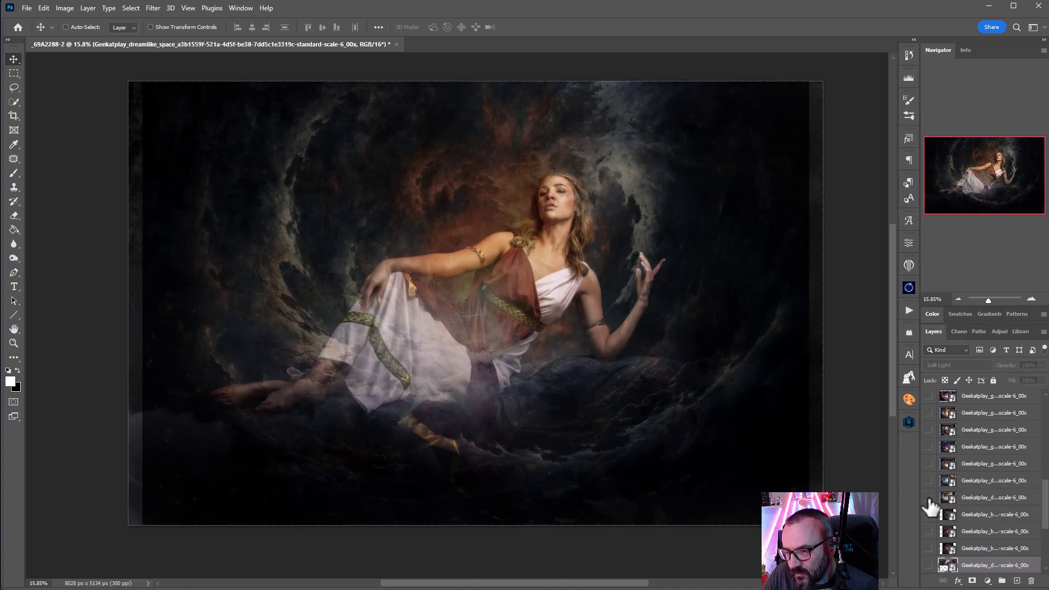
left_click(930, 499)
left_click(930, 481)
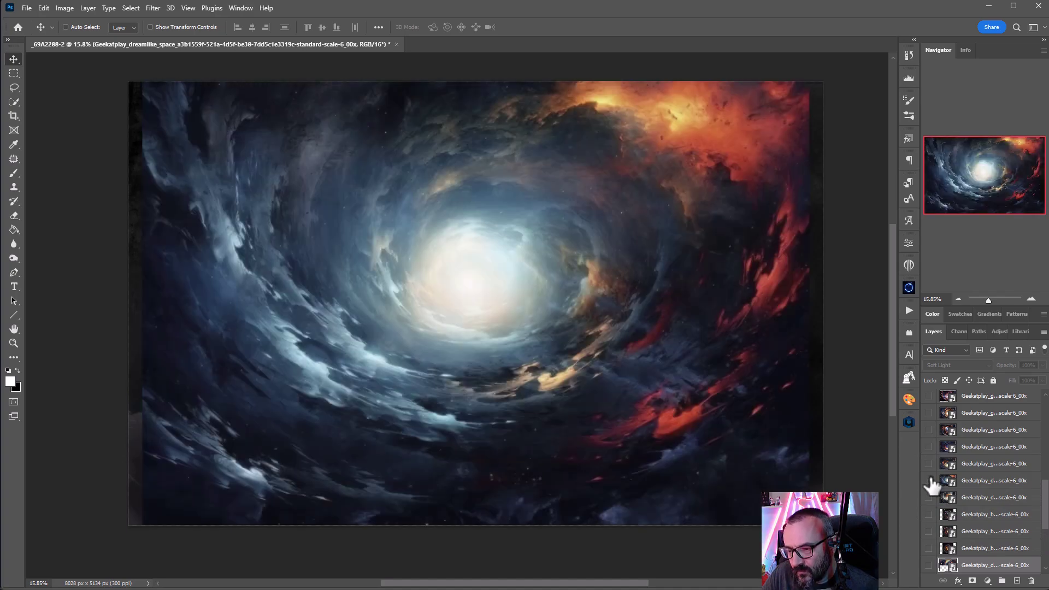
left_click(931, 481)
left_click(929, 464)
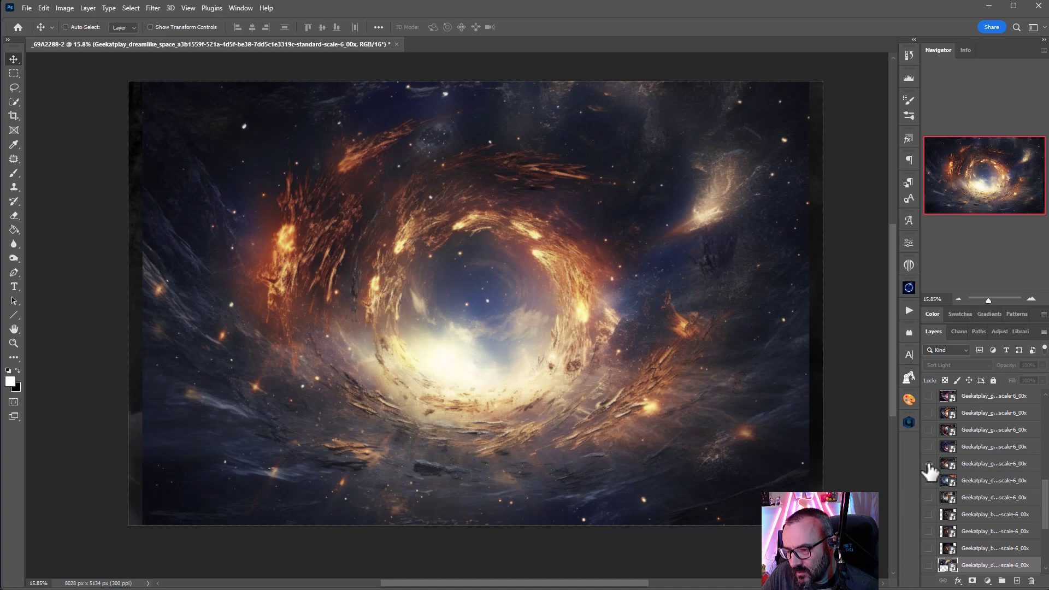
left_click(930, 465)
left_click(930, 447)
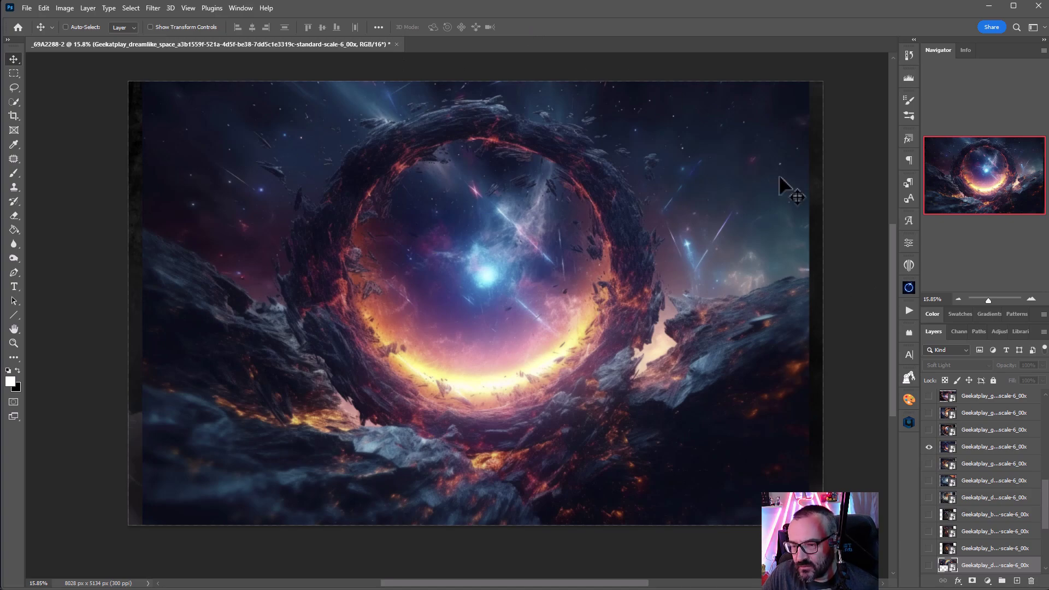
left_click(930, 446)
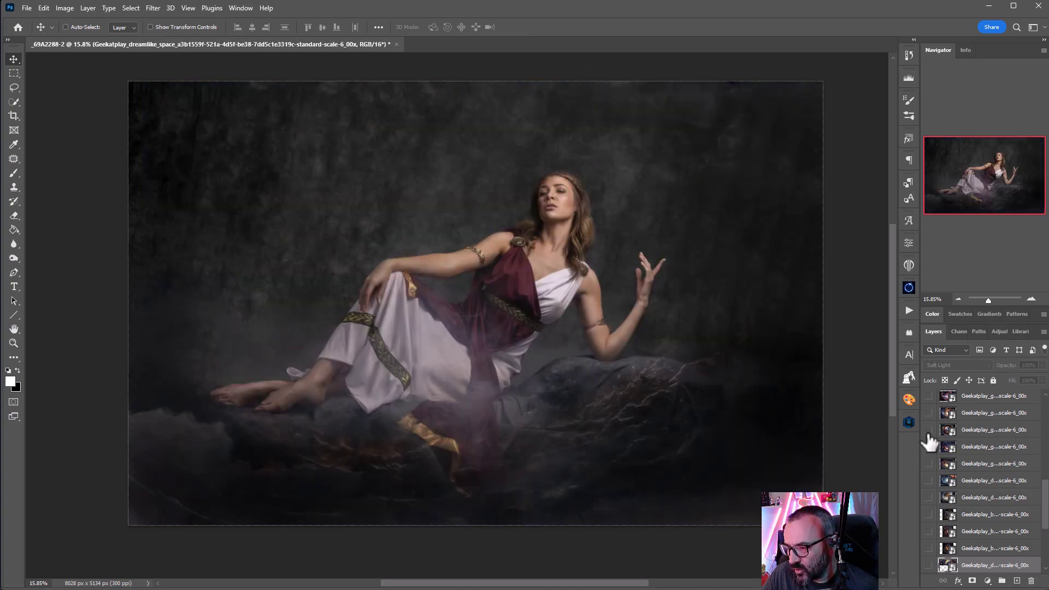
- Show the layer with the spiked fiery ring around a blue nebula and delete it
left_click(929, 430)
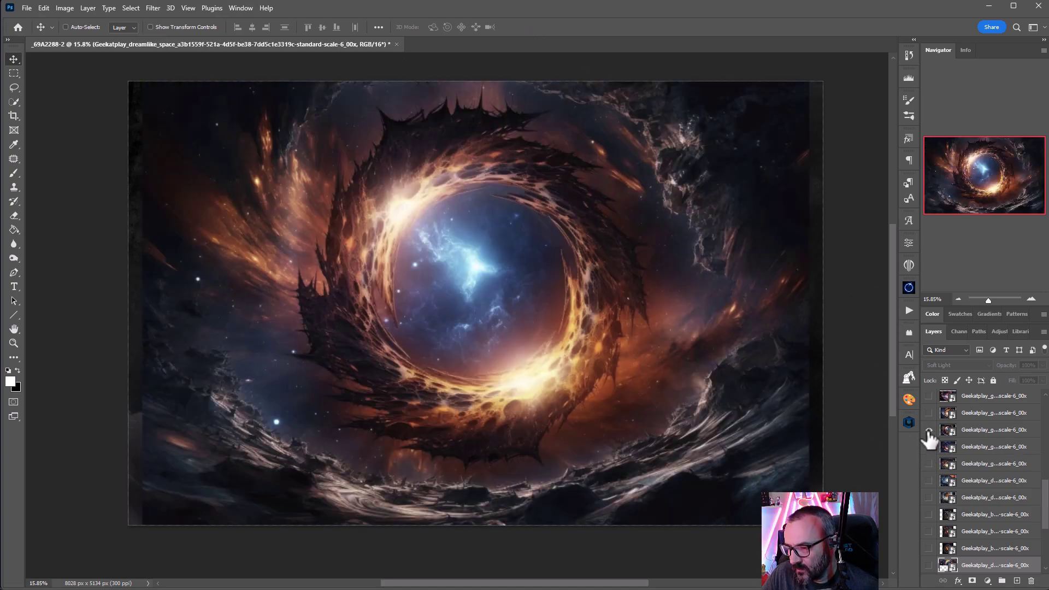
left_click(987, 431)
key("Delete")
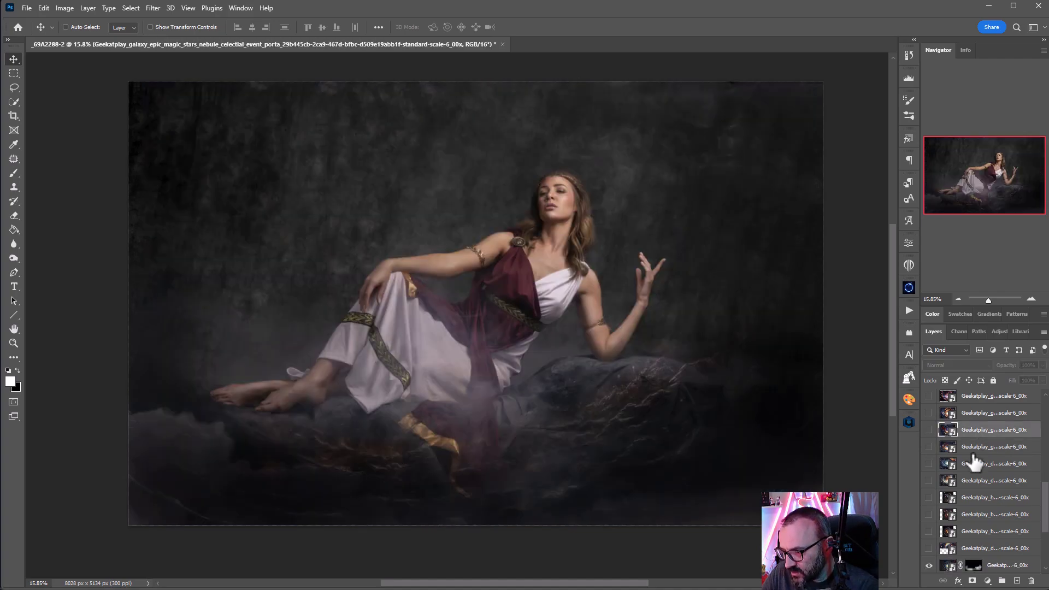
- Preview the orange swirl layer once more and delete the blue-red vortex layer below it
left_click(929, 447)
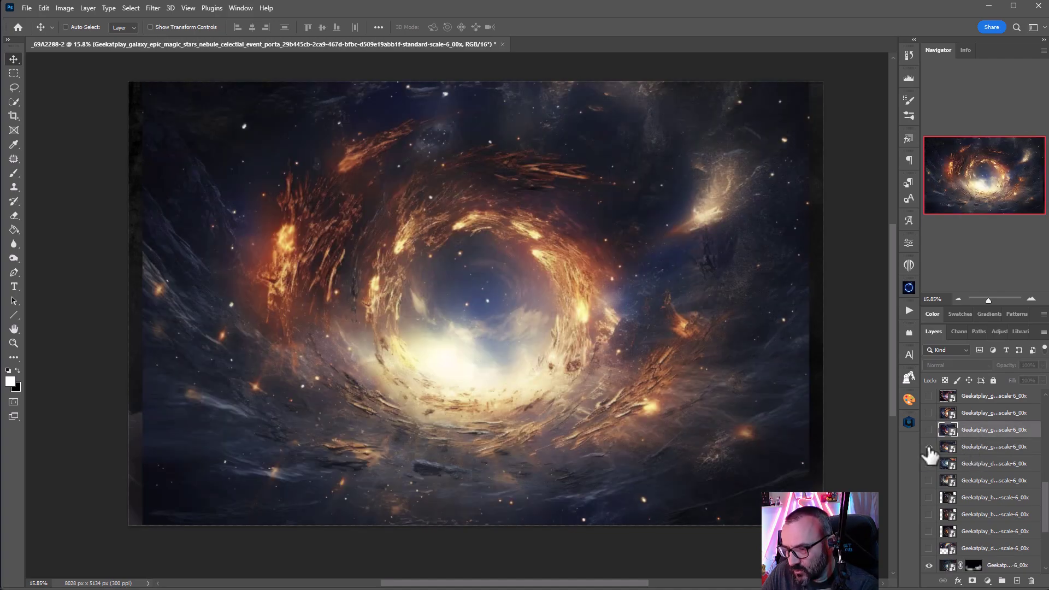
left_click(929, 447)
left_click(933, 464)
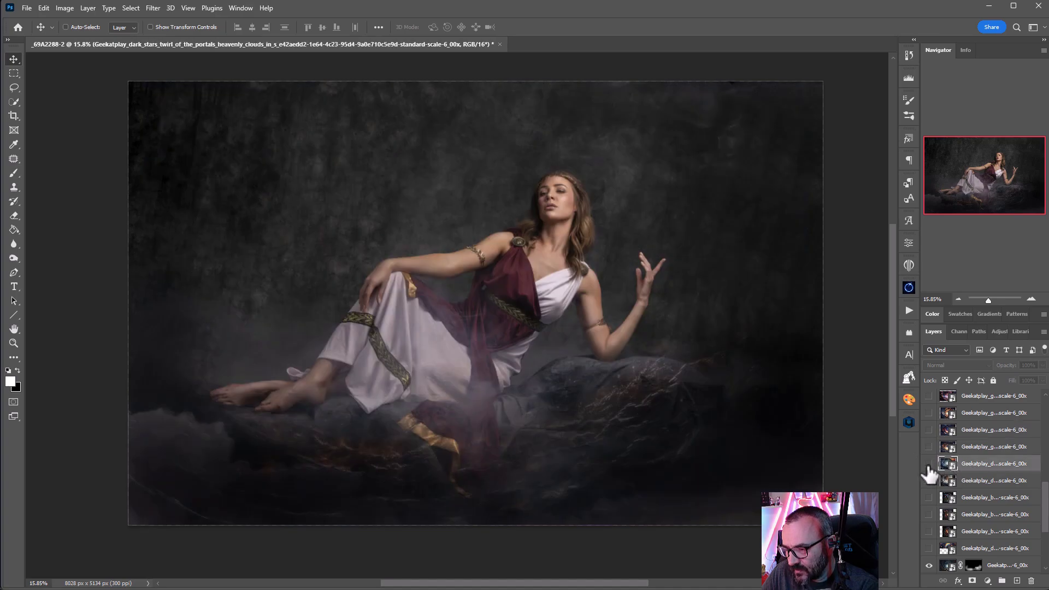
left_click(929, 463)
key("Delete")
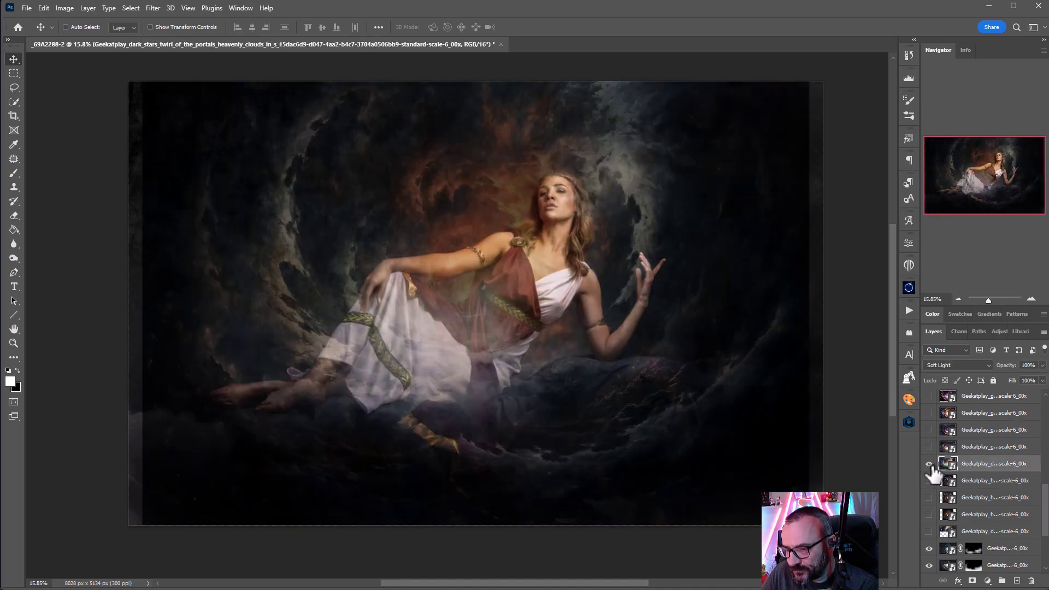
- Hide the dark cloud swirl layer, check a galaxy layer, and move the block of Geekatplay_b layers higher in the stack
left_click(929, 463)
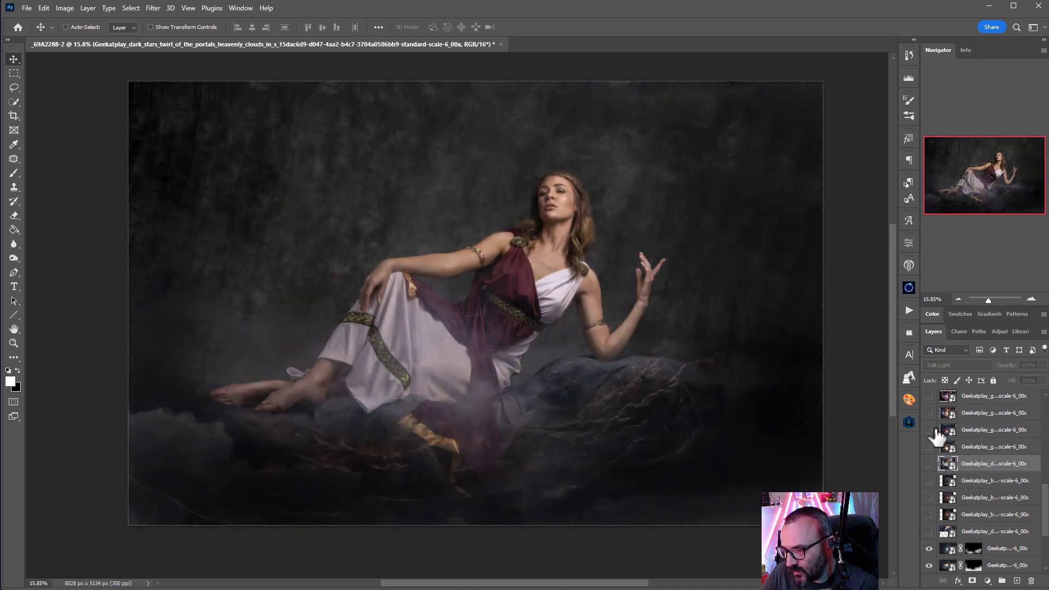
left_click(929, 430)
left_click(930, 430)
left_click_drag(974, 435, 969, 407)
left_click(974, 516, "shift")
scroll(987, 500, "down", 5)
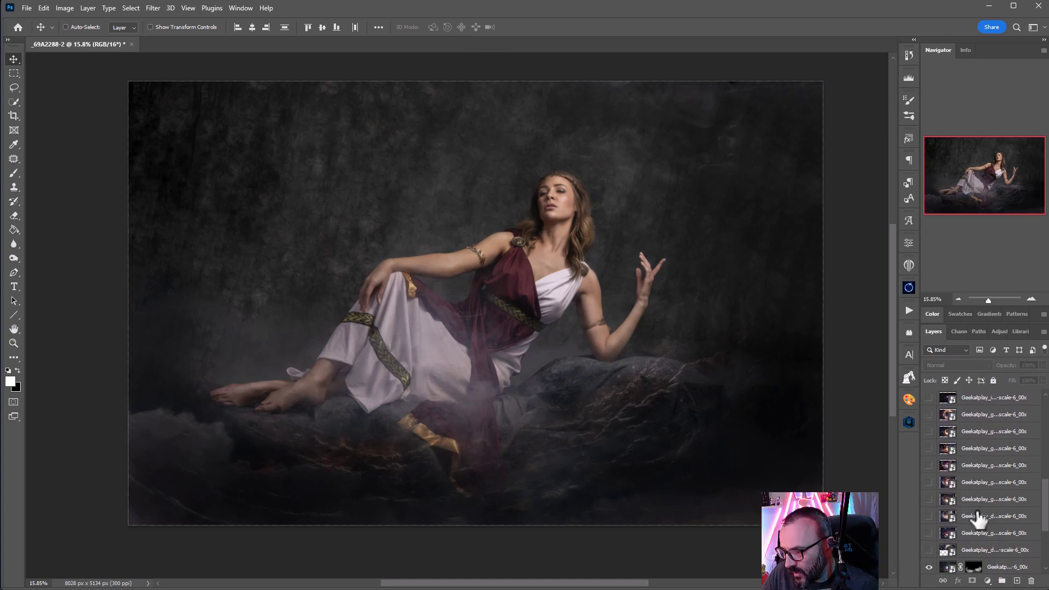
- Preview two galaxy portal layers and delete the one with the fiery cracked portal above snowy ground
left_click(929, 465)
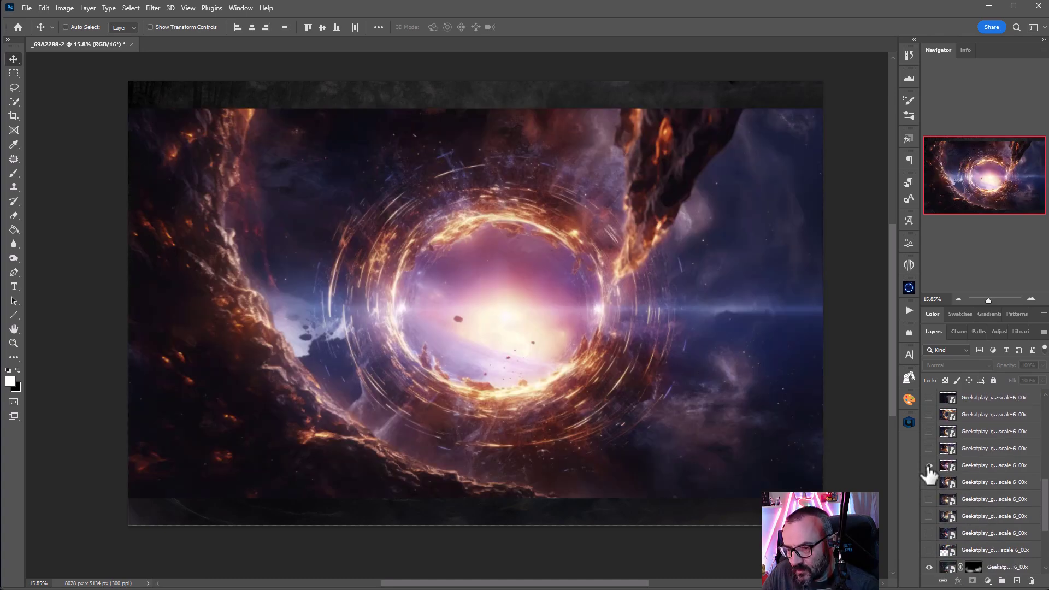
left_click(929, 466)
left_click(929, 449)
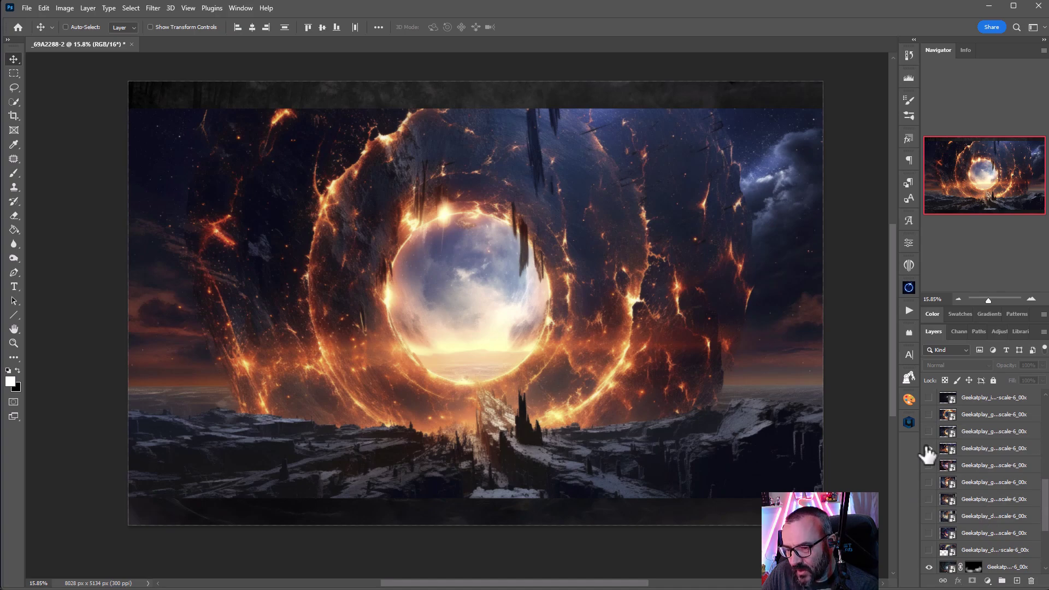
left_click(977, 450)
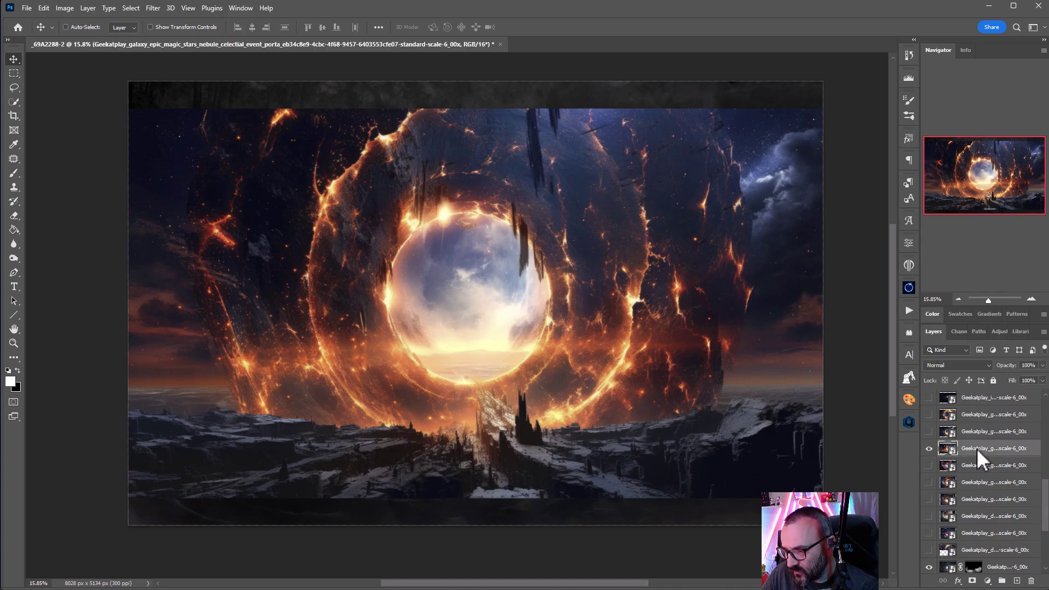
key("Delete")
- Compare the purple glowing portal with the layer above it and delete the burning ring among jagged rocks
left_click(929, 448)
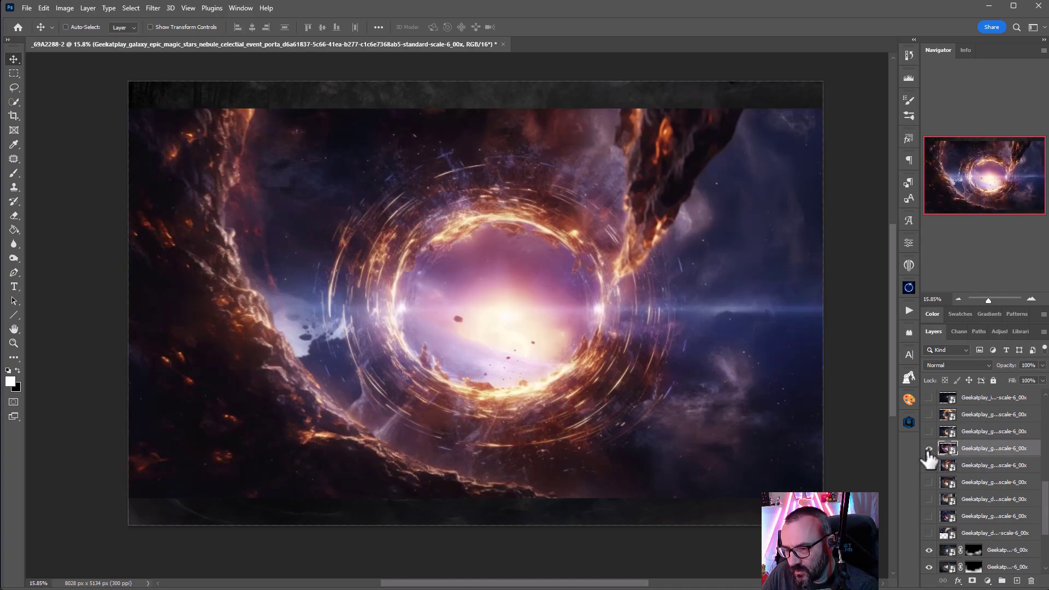
left_click(929, 449)
left_click(929, 432)
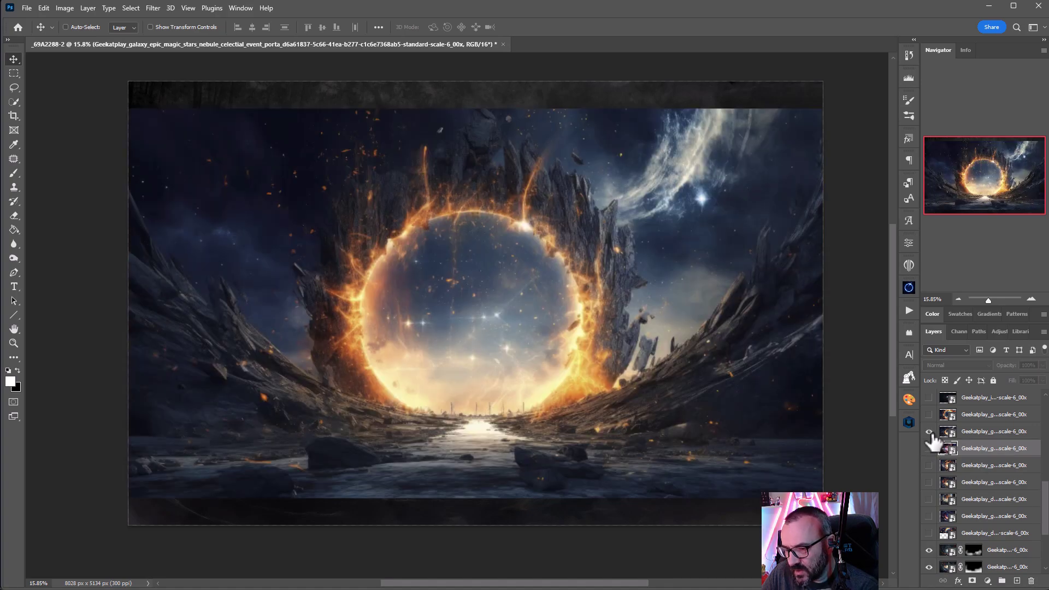
left_click(956, 432)
key("Delete")
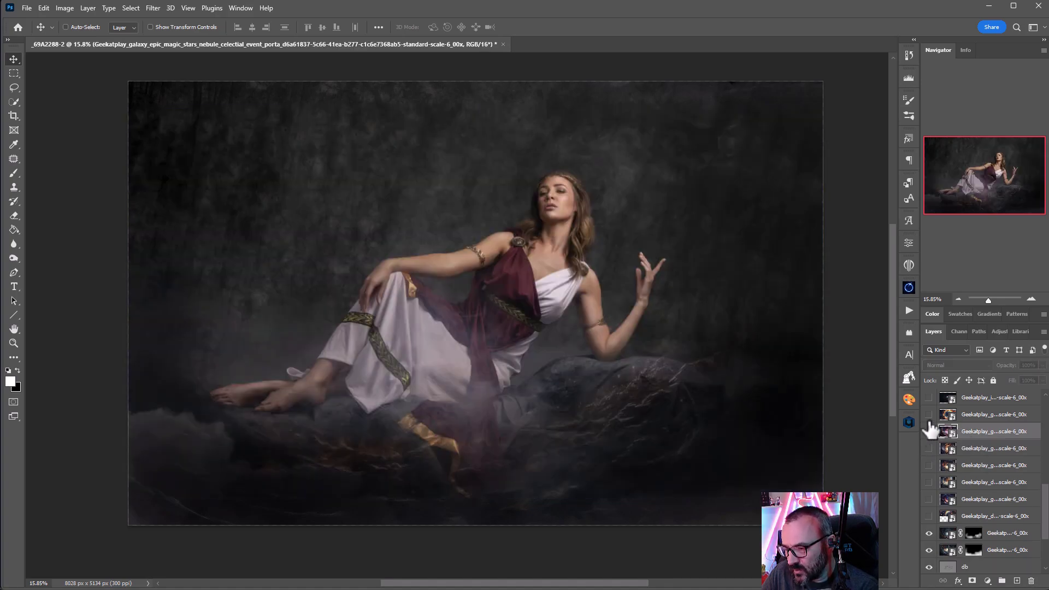
- Preview the remaining space layers, keep only the colourful starry galaxy showing, and place it directly above the masked cloud layers
left_click(930, 416)
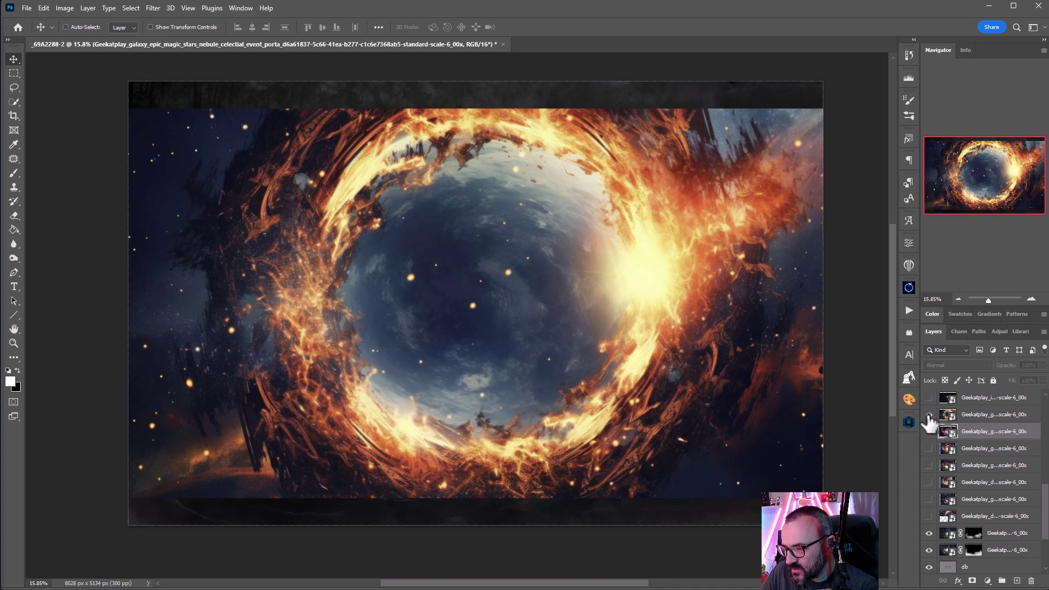
left_click(929, 415)
scroll(929, 421, "up", 2)
left_click(929, 431)
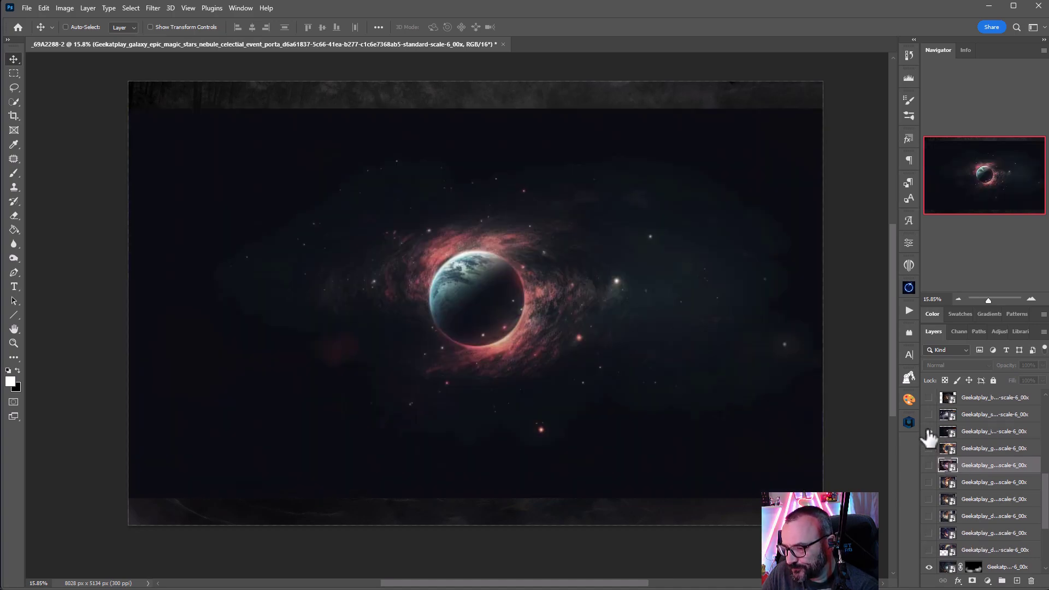
left_click(929, 415)
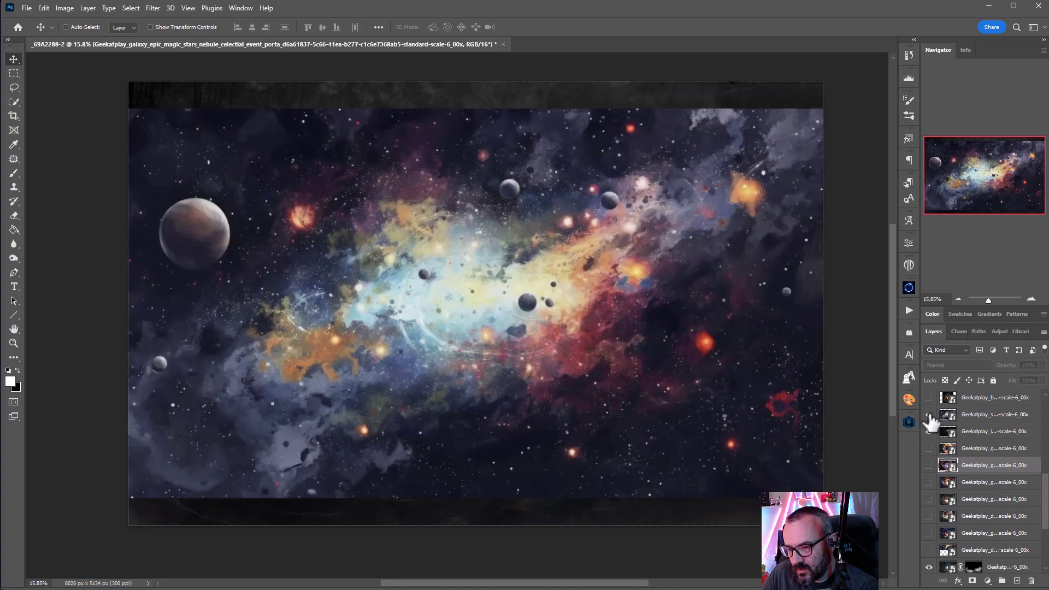
left_click(929, 431)
left_click_drag(979, 414, 958, 515)
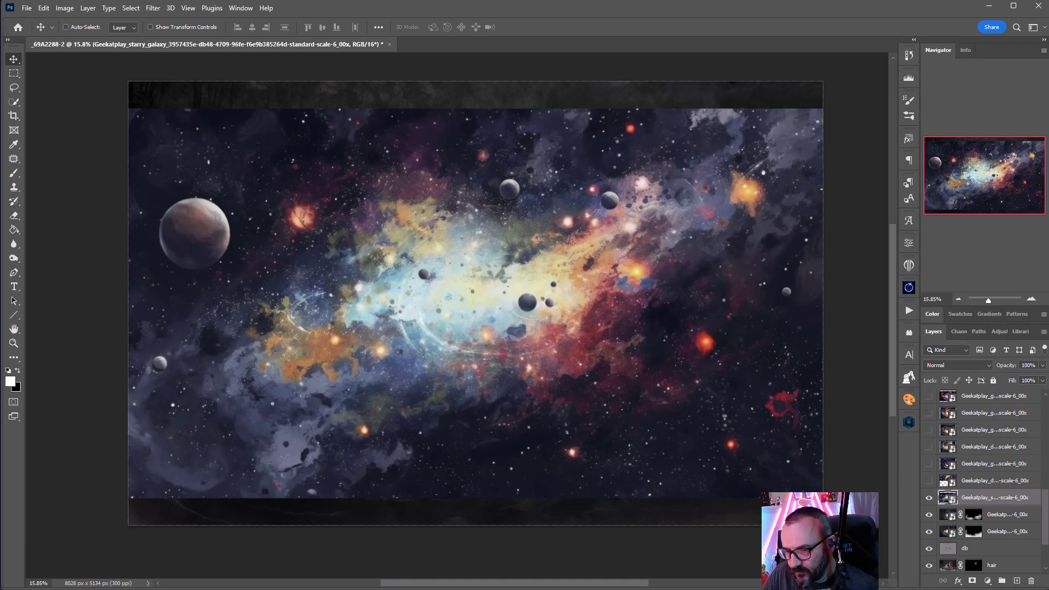
- Move the starry galaxy image up to the canvas's upper edge and set its blend mode to Soft Light
left_click_drag(436, 186, 434, 167)
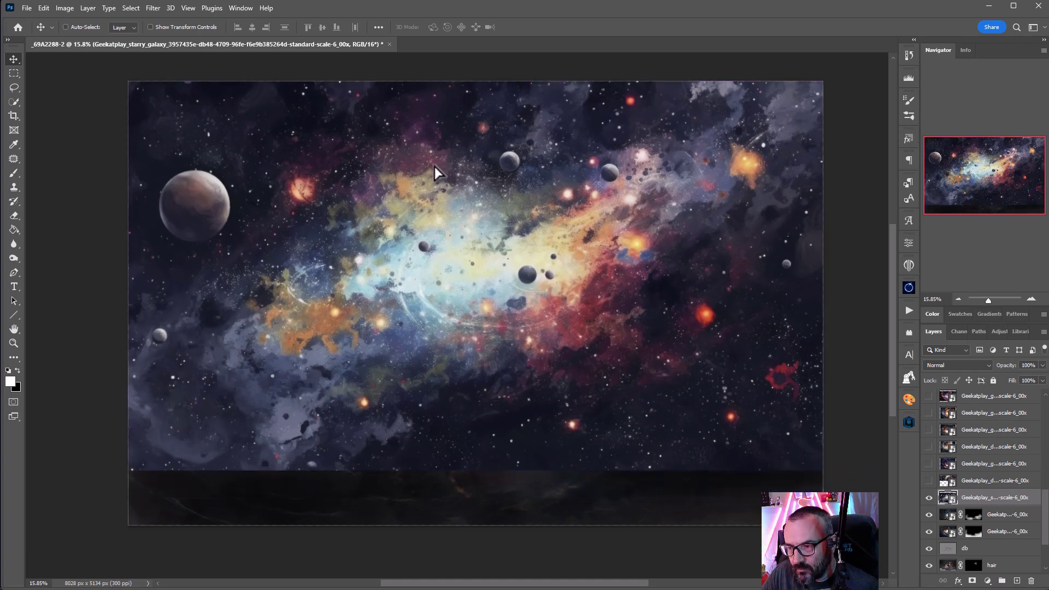
left_click(976, 366)
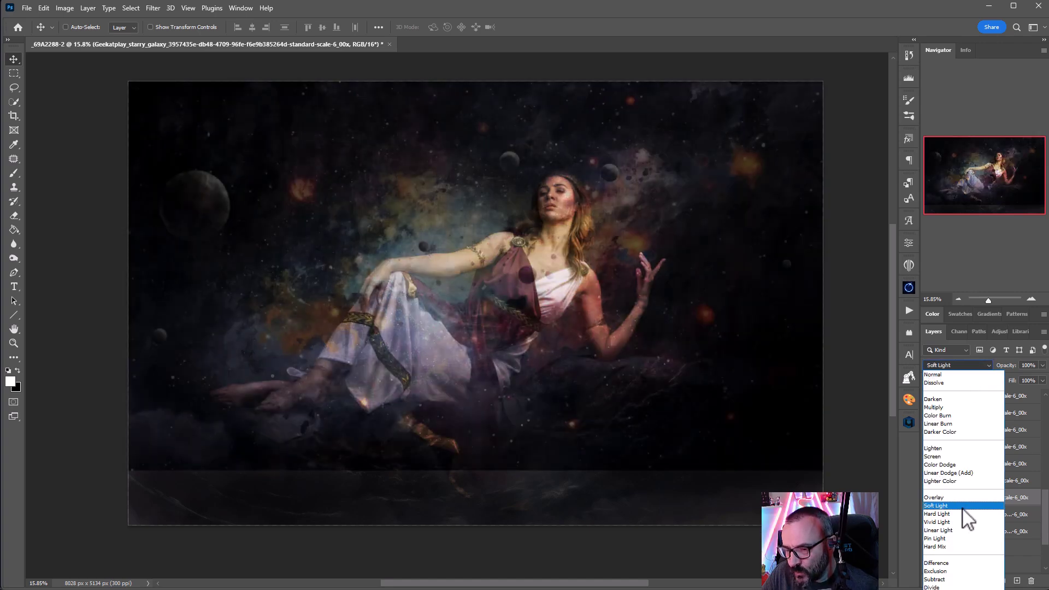
left_click(963, 507)
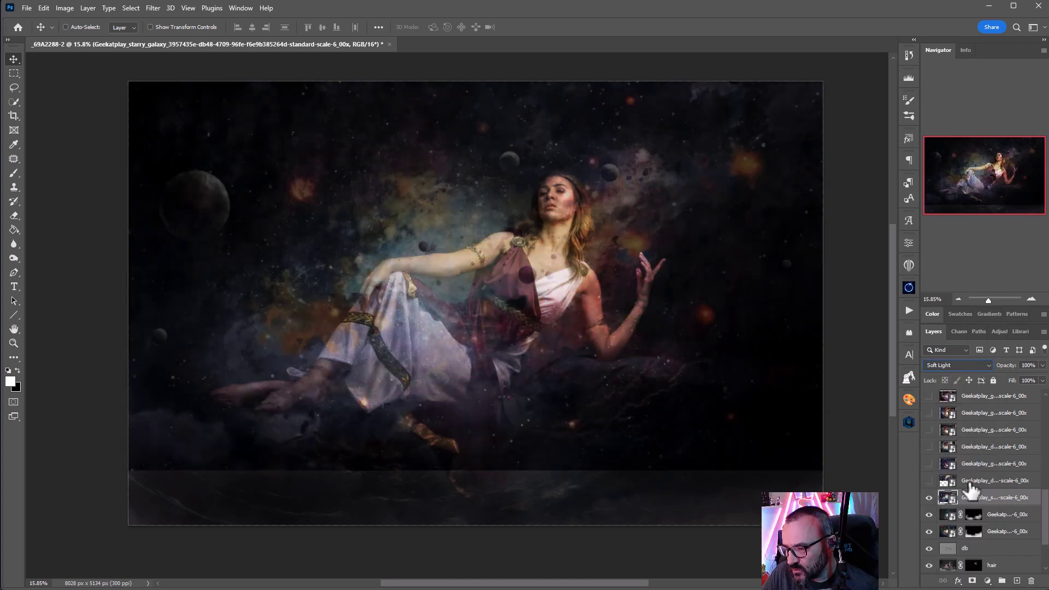
- Add a black mask to the starry galaxy layer and paint white into the backdrop around the woman, raising brush opacity from 10% to 30%
left_click(972, 582, "alt")
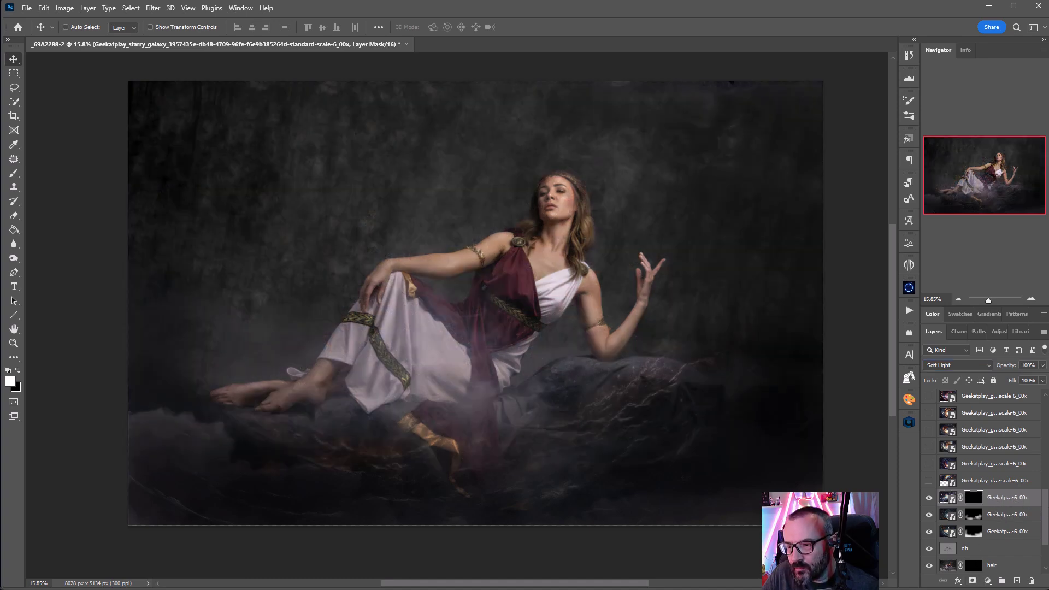
left_click(13, 173)
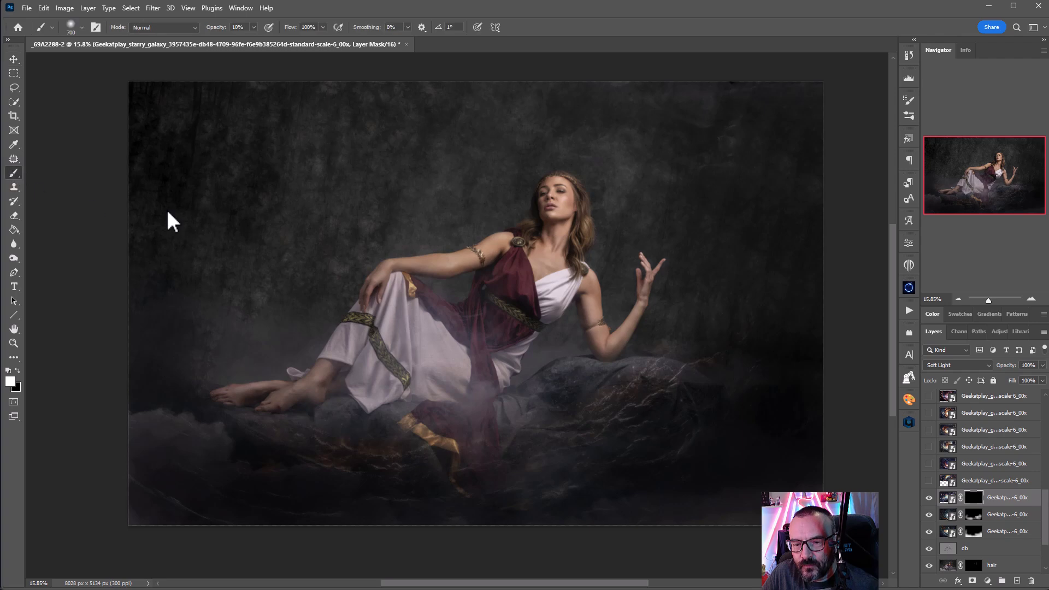
mouse_move(350, 127)
left_mouse_down()
mouse_move(293, 199)
mouse_move(371, 130)
left_mouse_up()
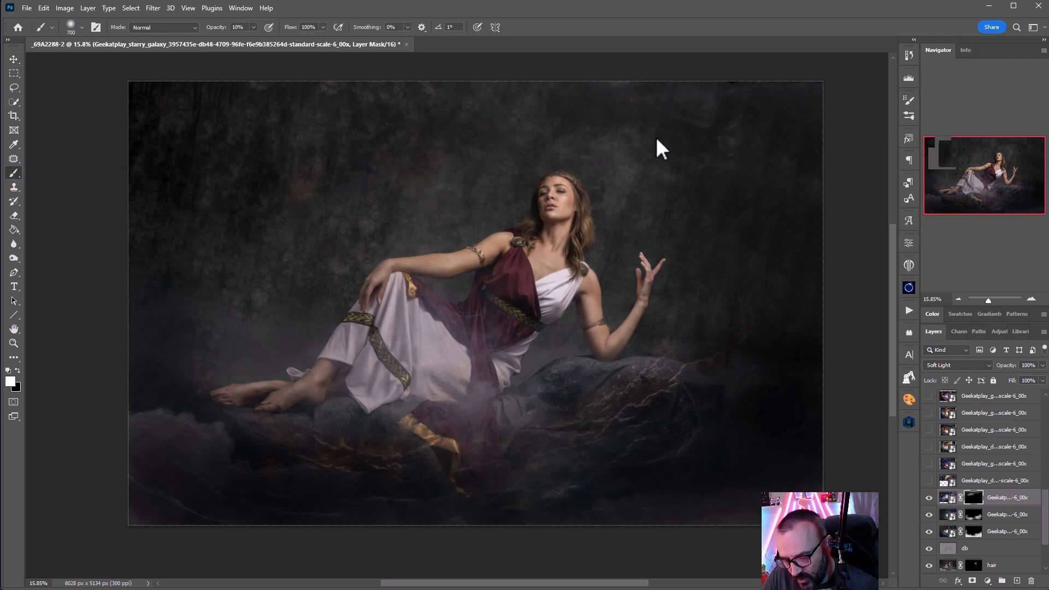
left_click_drag(350, 126, 719, 107)
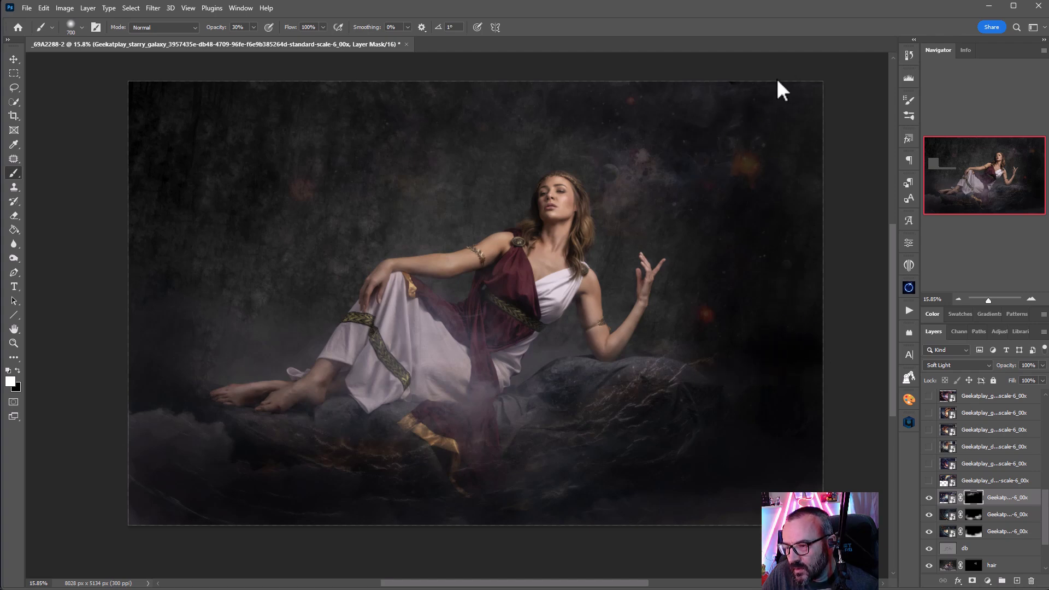
left_click(443, 225)
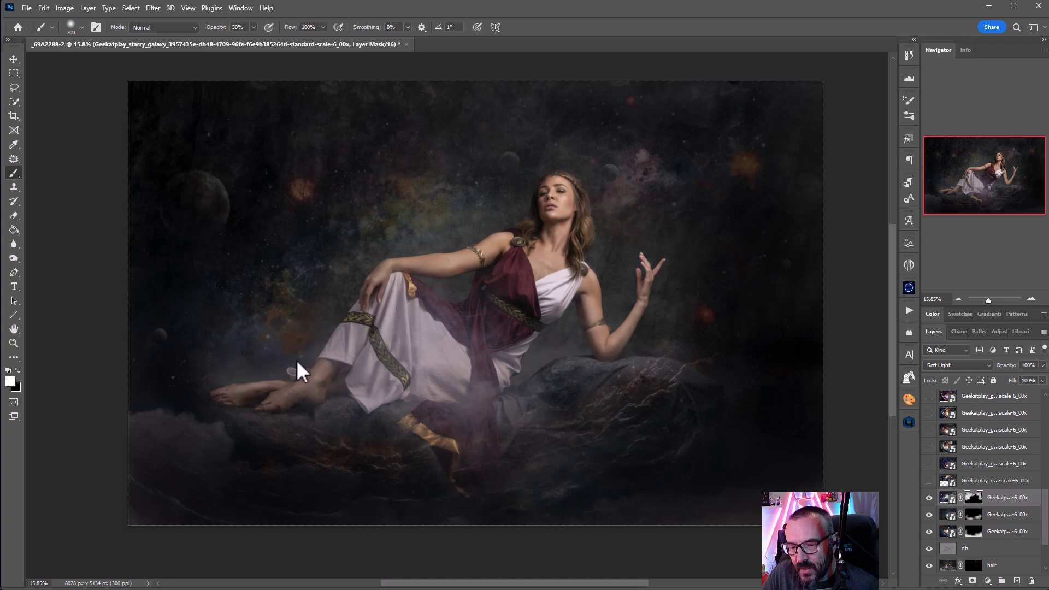
- Reduce the brush size to 200 and paint on the mask to reveal the galaxy closely around the feet
scroll(267, 395, "up", 5)
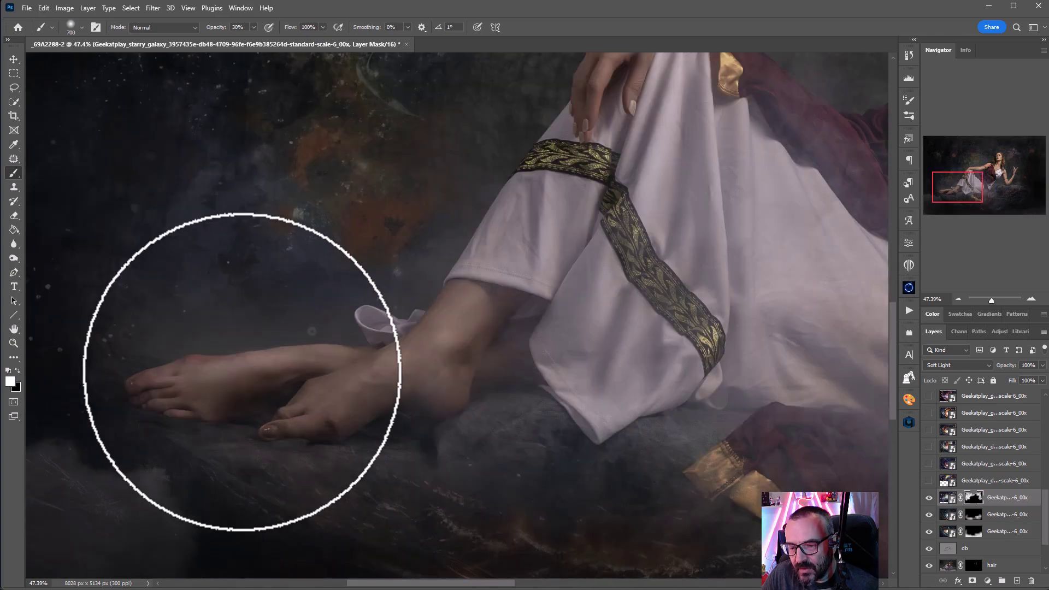
scroll(229, 322, "up", 2)
key("bracketleft")
key("bracketleft")
key("bracketleft")
key("bracketleft")
key("bracketleft")
key("bracketleft")
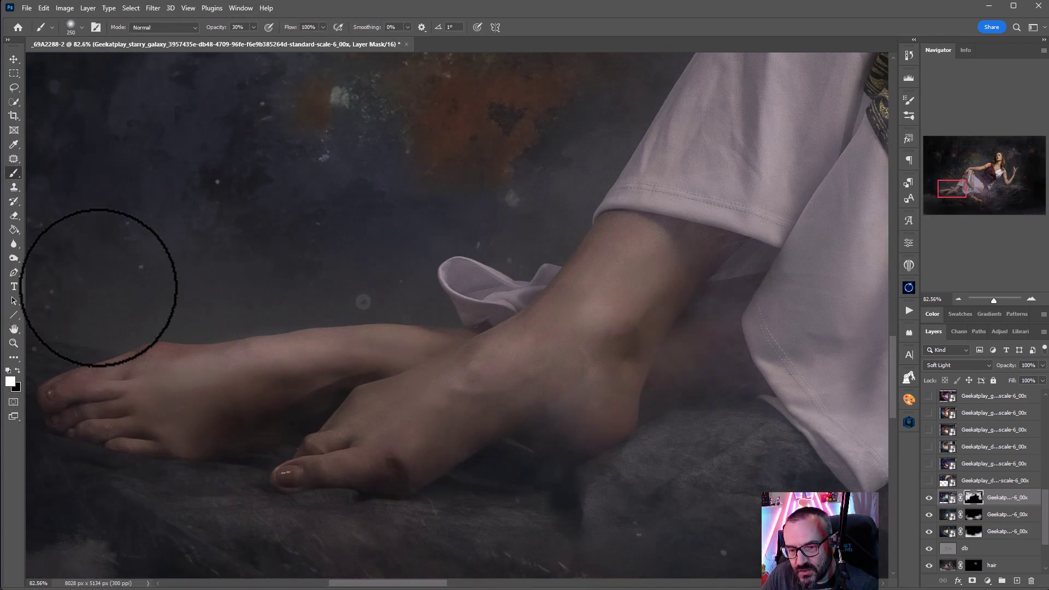
left_click_drag(312, 297, 467, 251)
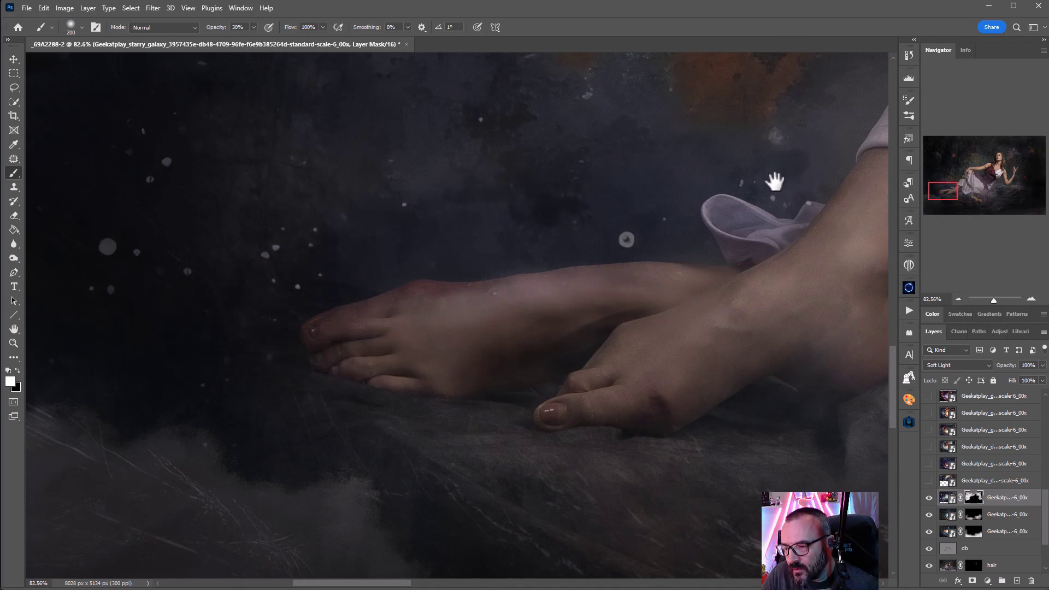
- Paint the galaxy in along the white dress, the hand on the knee and the upper edge of the forearm
left_click_drag(784, 164, 460, 332)
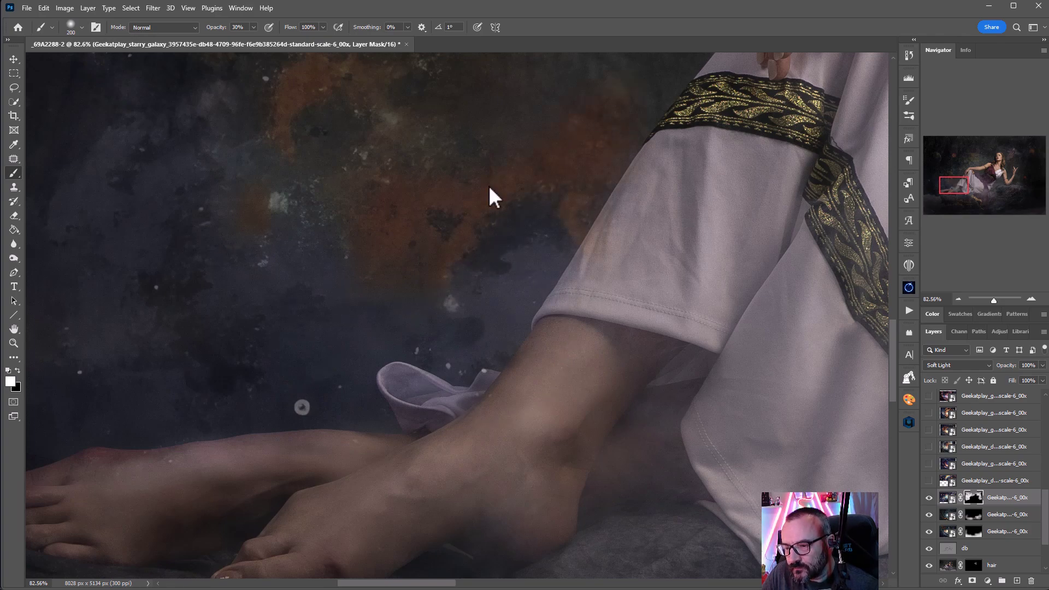
left_click_drag(345, 276, 340, 398)
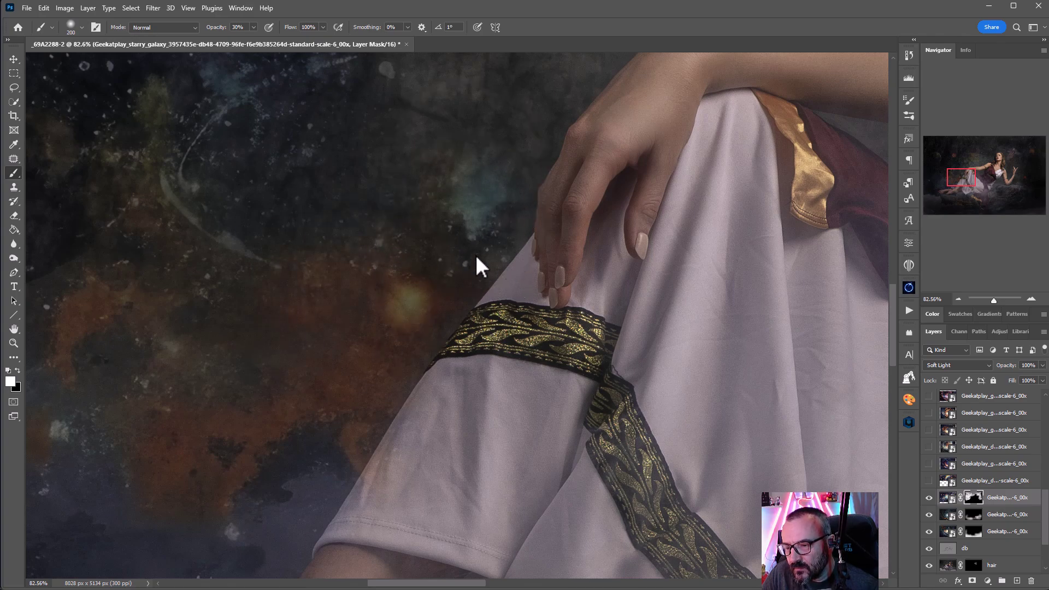
left_click_drag(497, 153, 234, 438)
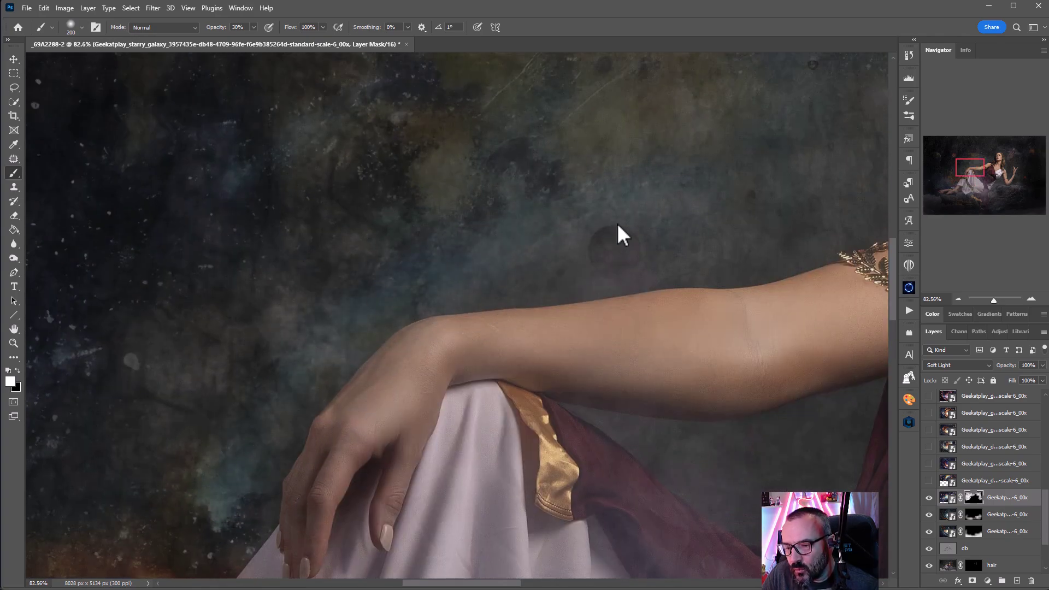
left_click_drag(766, 224, 671, 258)
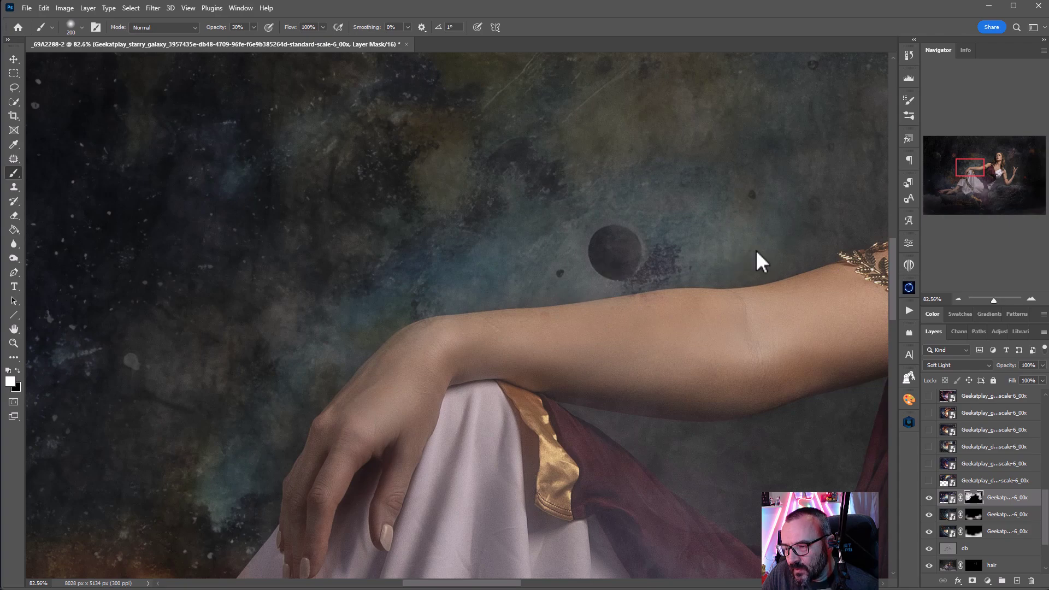
- Reveal the galaxy in the gap beneath the resting arm and in the background above the shoulder
left_click_drag(531, 139, 251, 11)
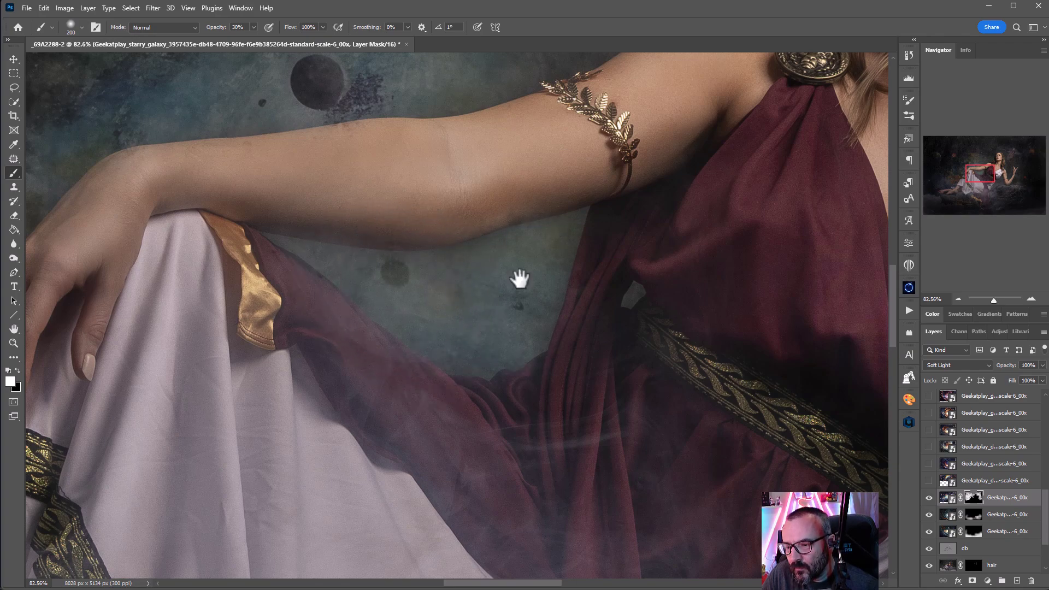
left_click_drag(557, 234, 279, 425)
mouse_move(457, 147)
left_mouse_down()
mouse_move(431, 260)
mouse_move(452, 269)
left_mouse_up()
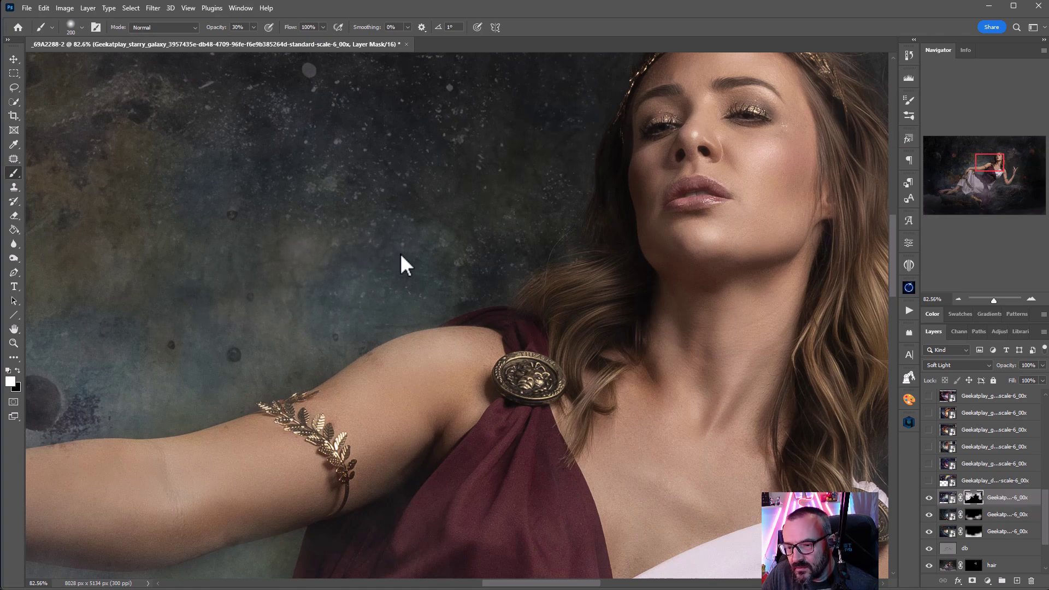
- Paint the galaxy into the background around the woman's head and along the outer side of her hair
left_click_drag(418, 215, 269, 370)
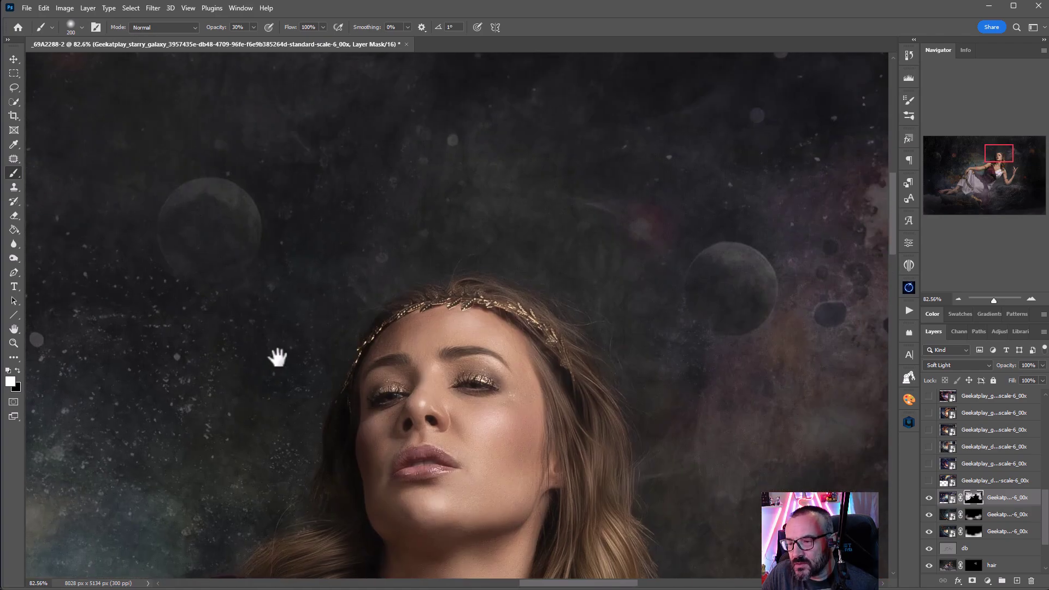
left_click(656, 370)
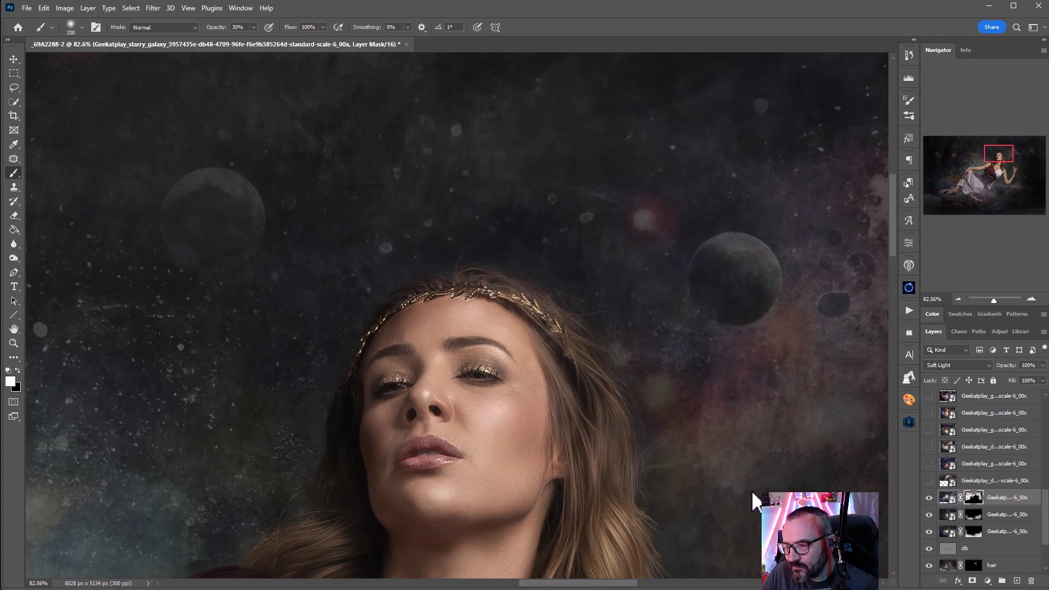
left_click_drag(698, 466, 621, 206)
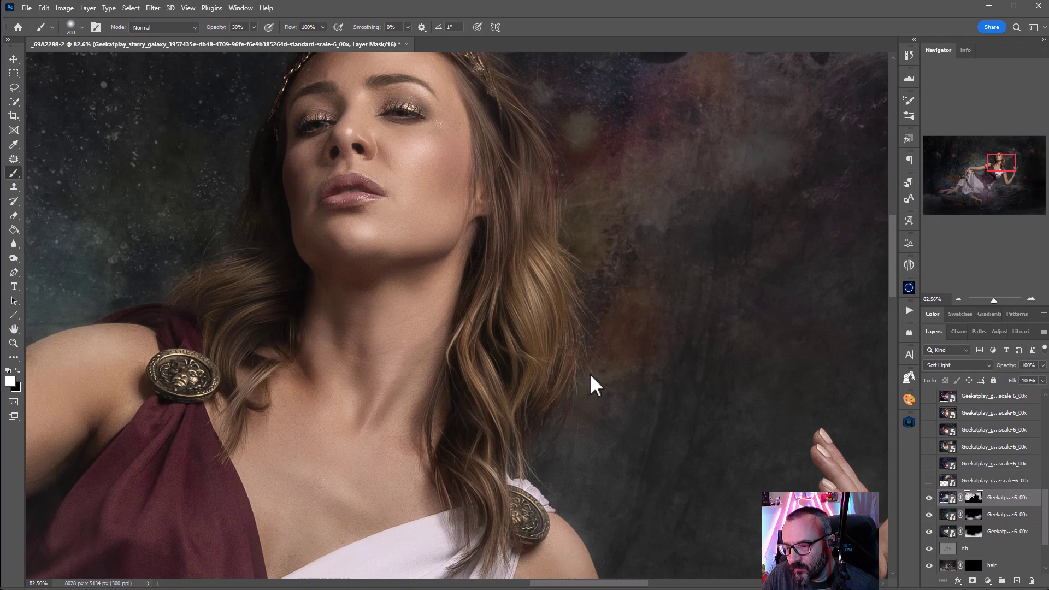
- Reveal the galaxy between the shoulder and the raised forearm and above the raised hand's fingertips
mouse_move(543, 464)
left_mouse_down()
mouse_move(597, 268)
mouse_move(542, 212)
mouse_move(468, 178)
mouse_move(581, 425)
mouse_move(495, 200)
mouse_move(561, 363)
mouse_move(499, 215)
mouse_move(457, 165)
mouse_move(600, 348)
mouse_move(544, 283)
mouse_move(598, 480)
mouse_move(570, 408)
mouse_move(574, 536)
mouse_move(573, 503)
mouse_move(637, 439)
left_mouse_up()
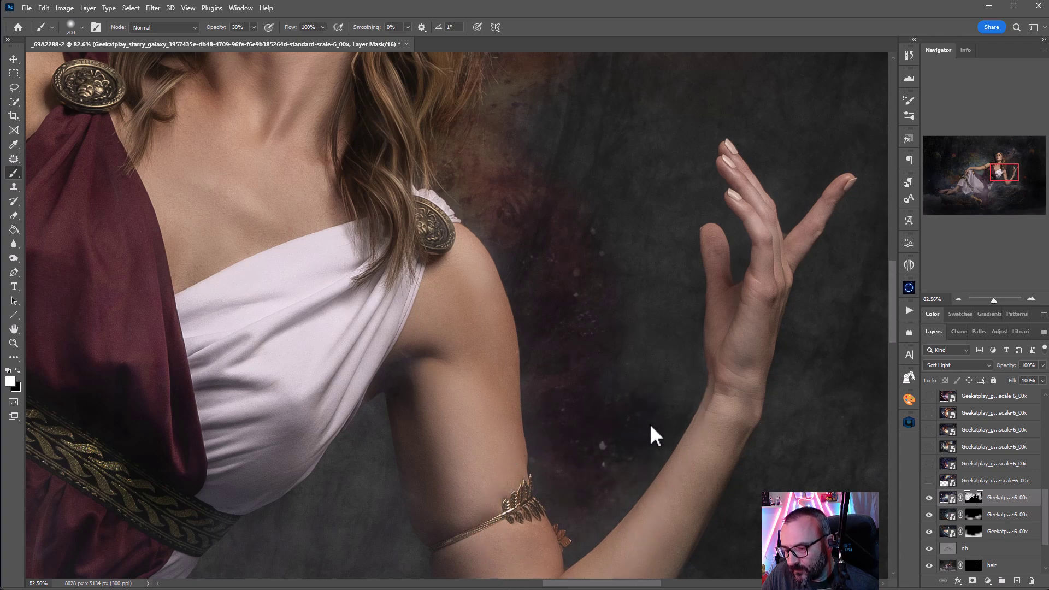
mouse_move(597, 236)
left_mouse_down()
mouse_move(728, 210)
mouse_move(734, 249)
mouse_move(712, 240)
mouse_move(660, 172)
mouse_move(695, 119)
mouse_move(818, 93)
left_mouse_up()
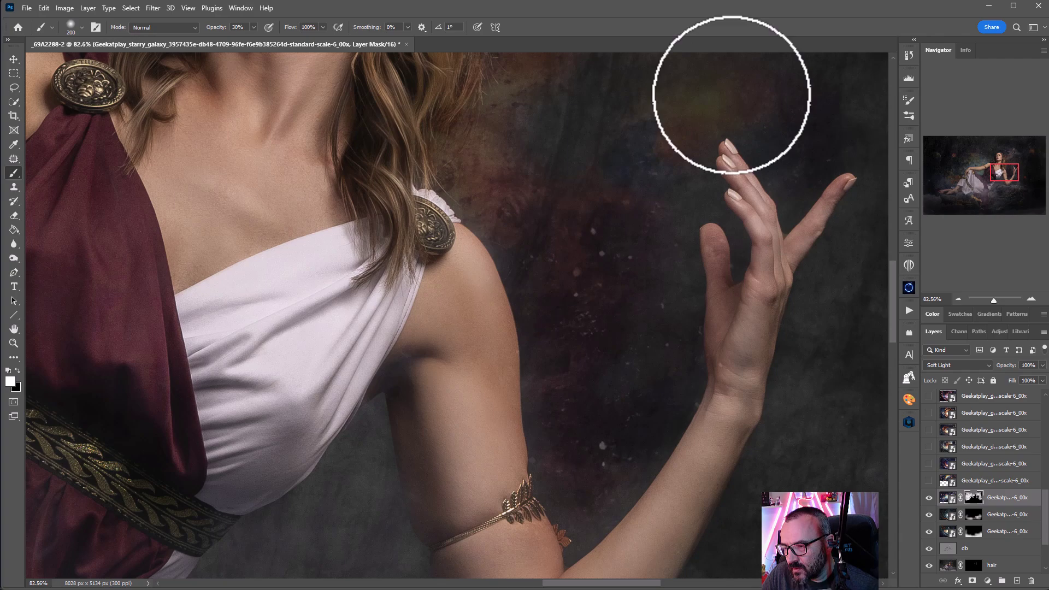
left_click_drag(583, 381, 768, 47)
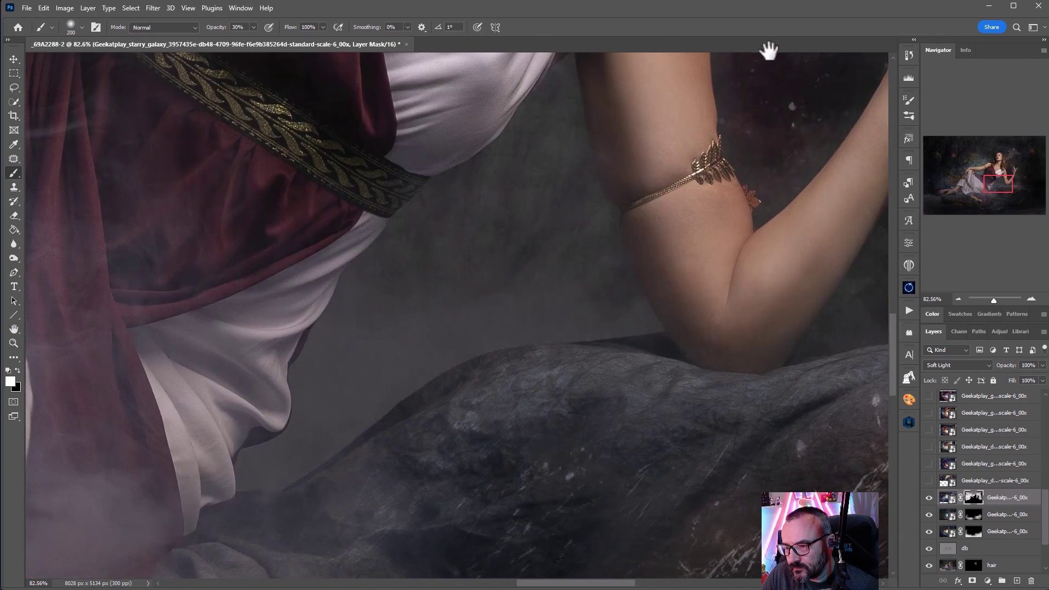
- Reveal the galaxy in the background between the white dress and the upper arm, down to the edge of the rock
mouse_move(553, 97)
left_mouse_down()
mouse_move(524, 169)
mouse_move(434, 241)
left_mouse_up()
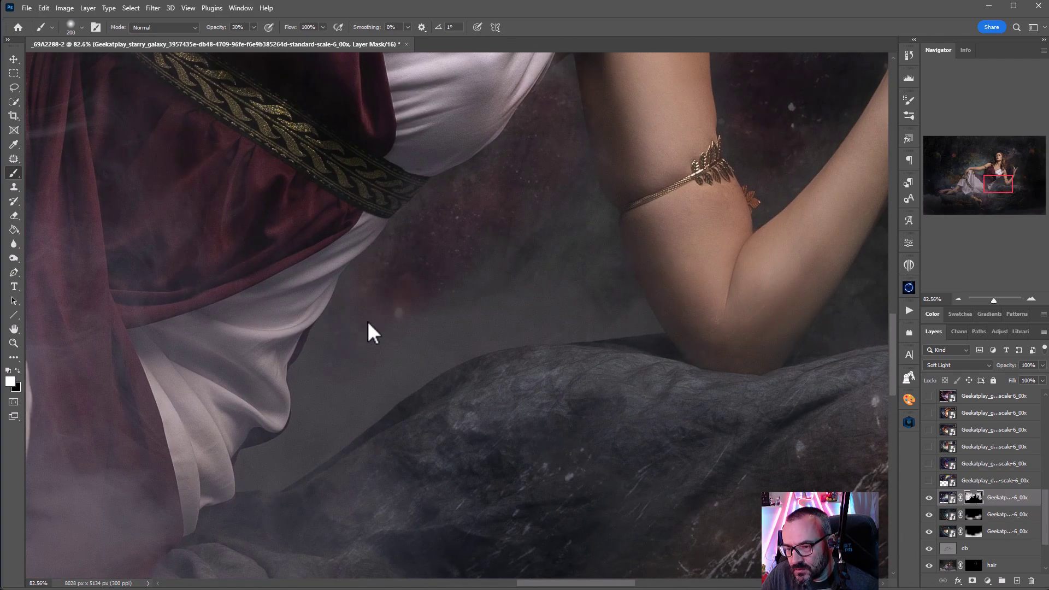
mouse_move(255, 487)
left_mouse_down()
mouse_move(372, 343)
mouse_move(355, 394)
mouse_move(473, 300)
mouse_move(483, 318)
mouse_move(517, 200)
mouse_move(557, 280)
mouse_move(605, 301)
mouse_move(393, 383)
mouse_move(567, 320)
mouse_move(634, 329)
mouse_move(608, 332)
left_mouse_up()
- At 10% brush opacity, paint the galaxy in along the outer side of the raised forearm and around the raised hand
key("1")
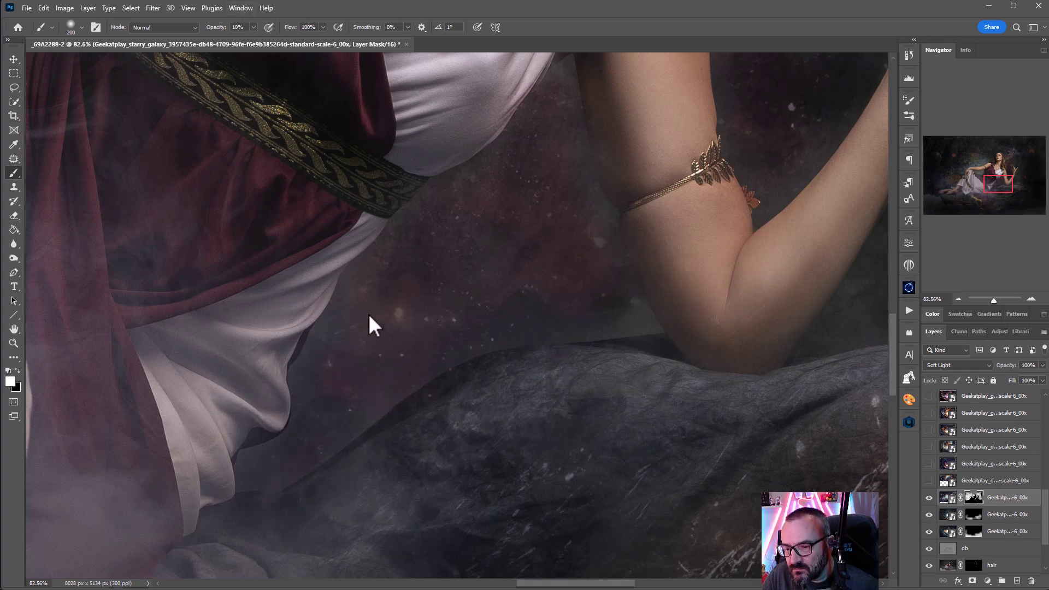
left_click_drag(721, 371, 466, 419)
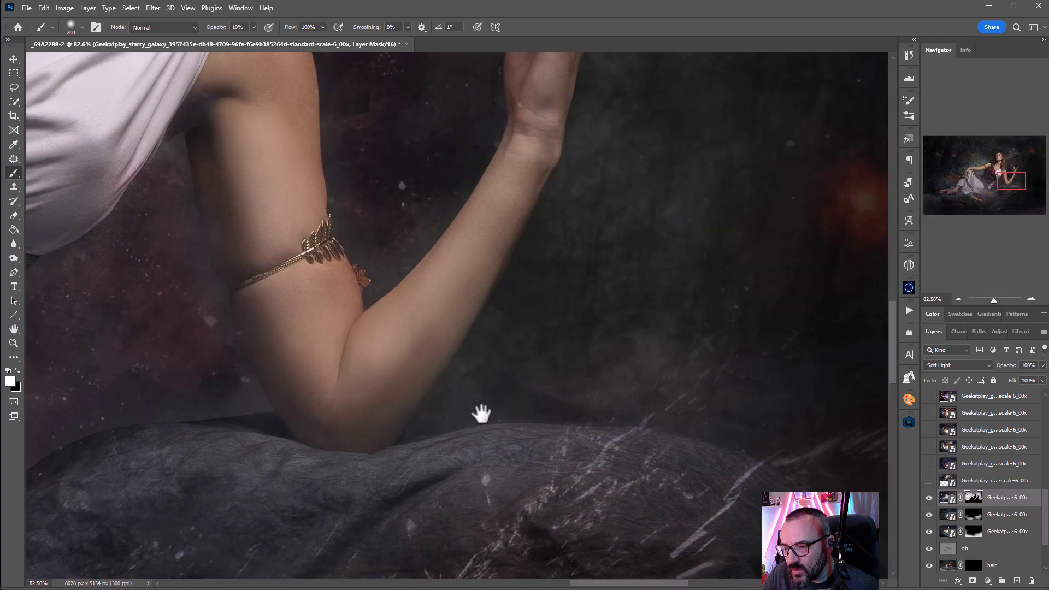
left_click_drag(462, 279, 462, 380)
left_click_drag(448, 104, 445, 211)
left_click_drag(611, 136, 542, 189)
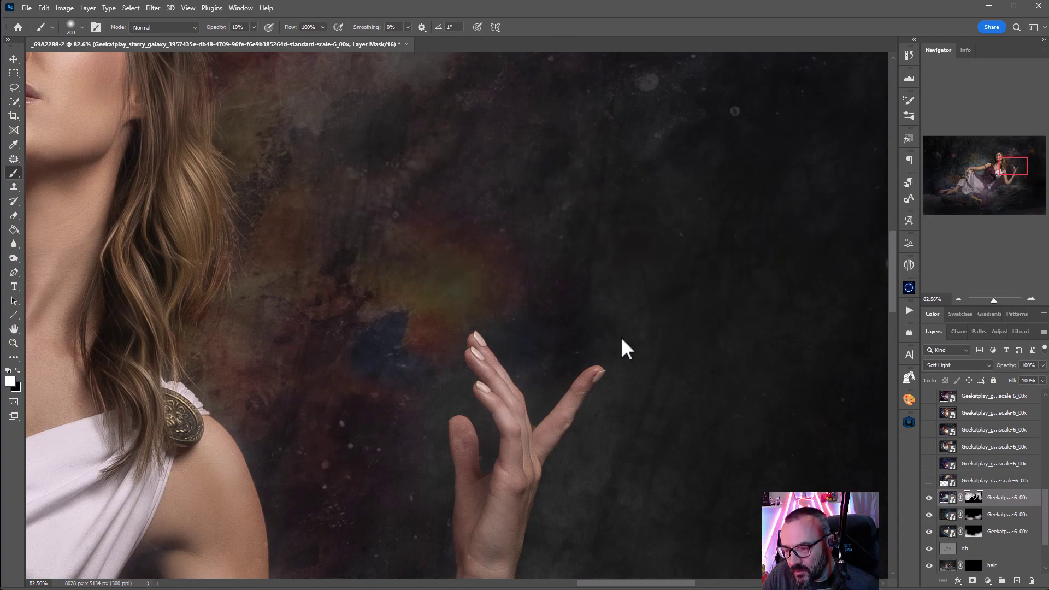
- With a 1300 px brush at 30% opacity, reveal the galaxy over the large planet and across the upper background
scroll(651, 334, "down", 6)
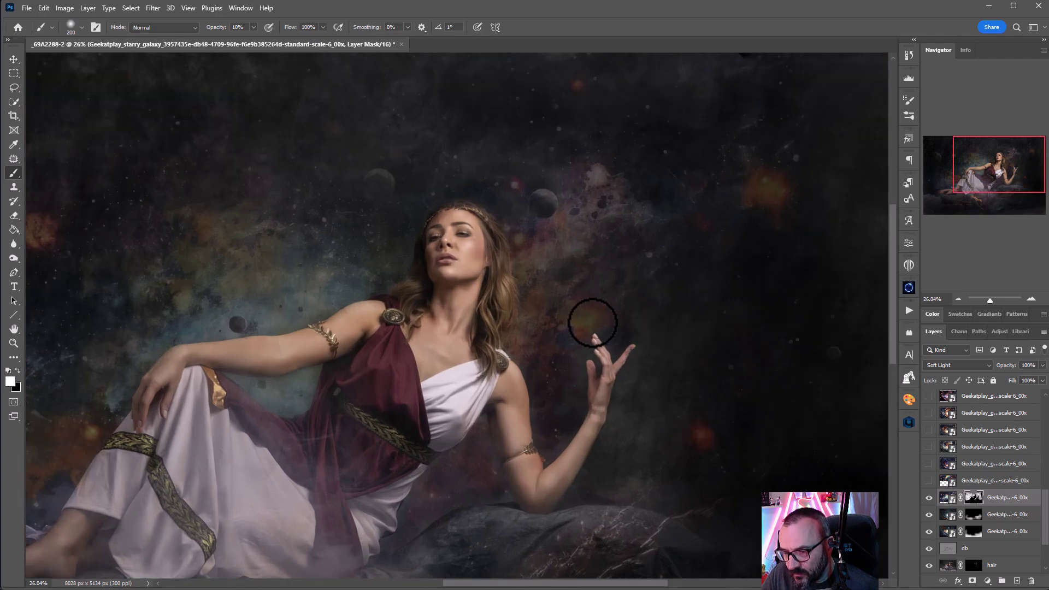
scroll(590, 325, "down", 4)
scroll(362, 288, "up", 1)
key("3")
key("bracketright")
key("bracketright")
key("bracketright")
key("bracketright")
key("bracketright")
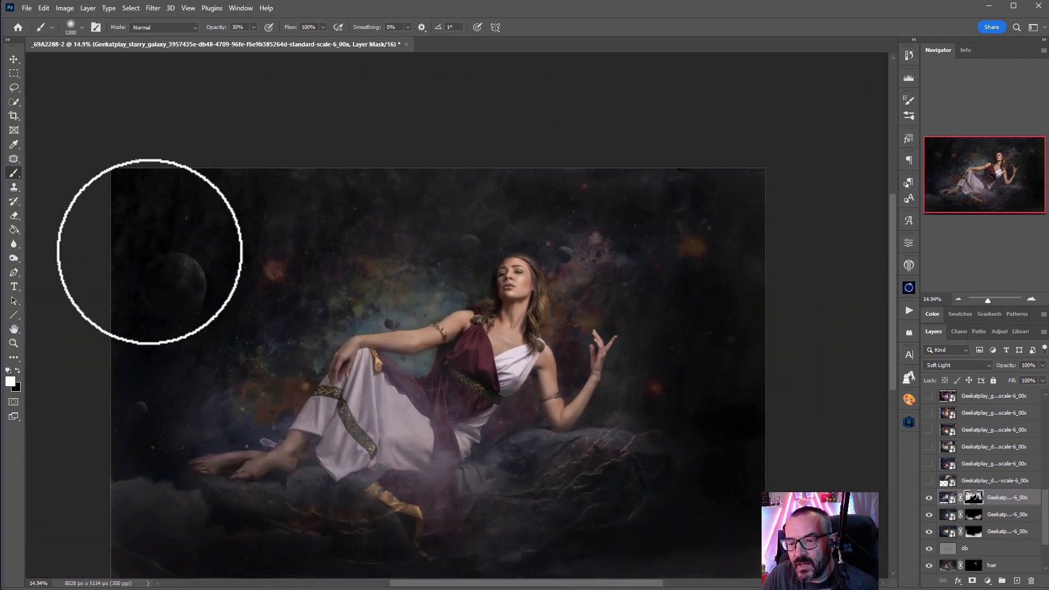
left_click_drag(464, 151, 570, 143)
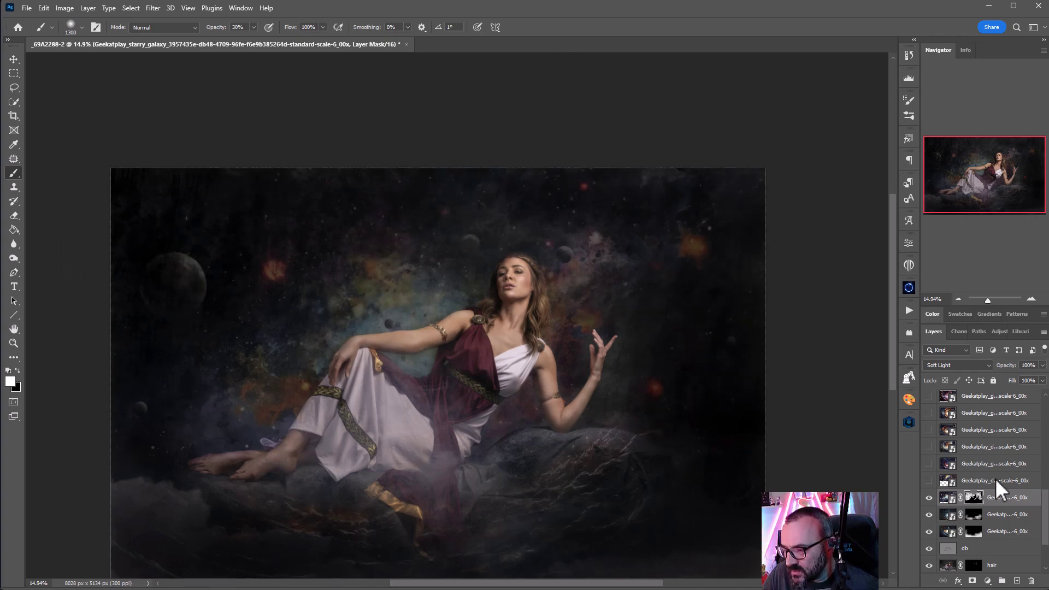
- Show the glowing portal layer, move it directly above the masked galaxy layers and set its blend mode to Screen
left_click(929, 464)
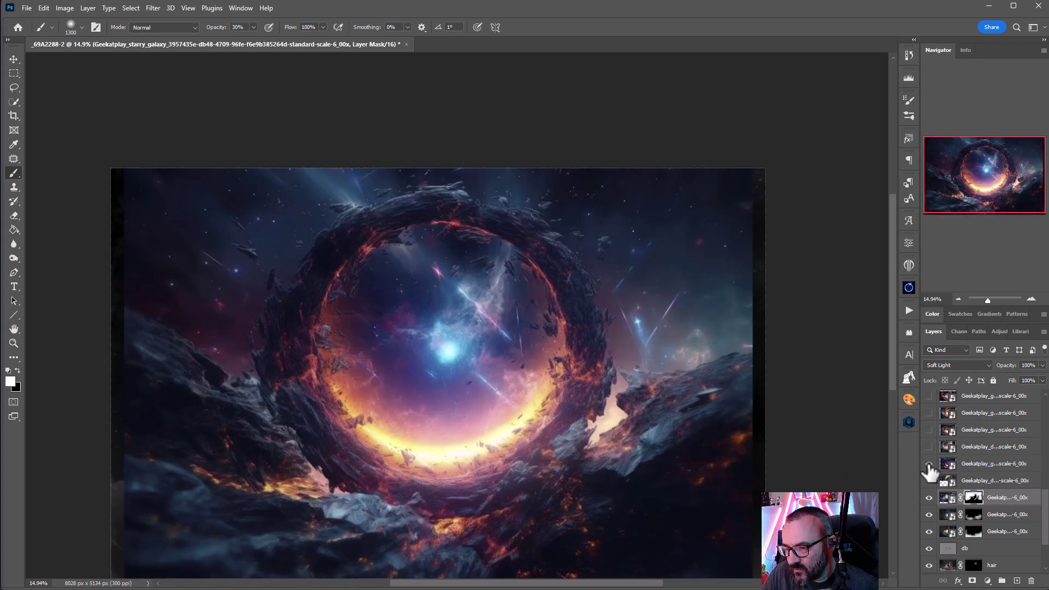
left_click(929, 464)
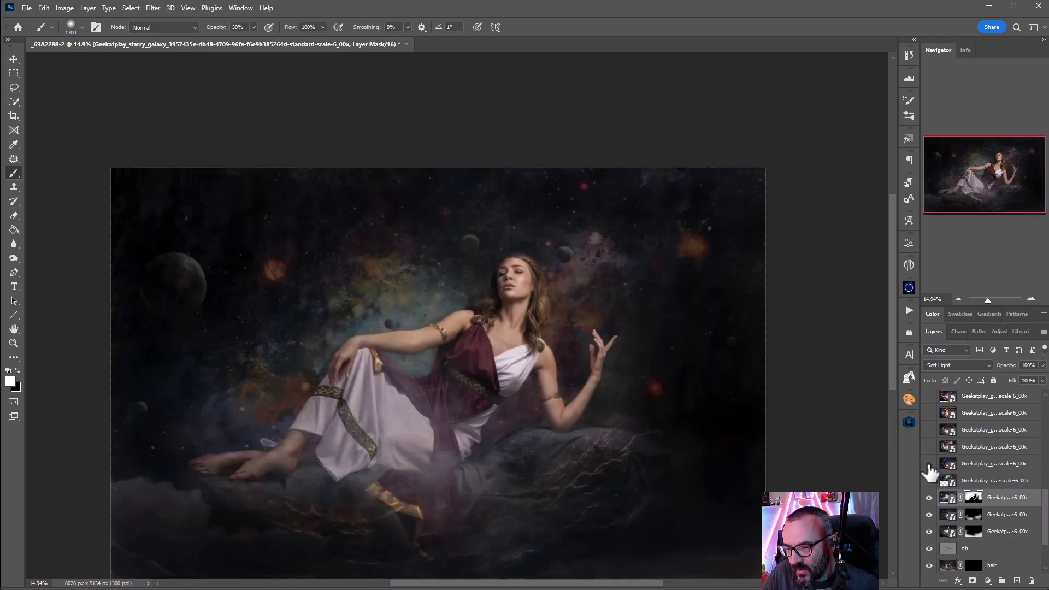
left_click(929, 464)
left_click(991, 446)
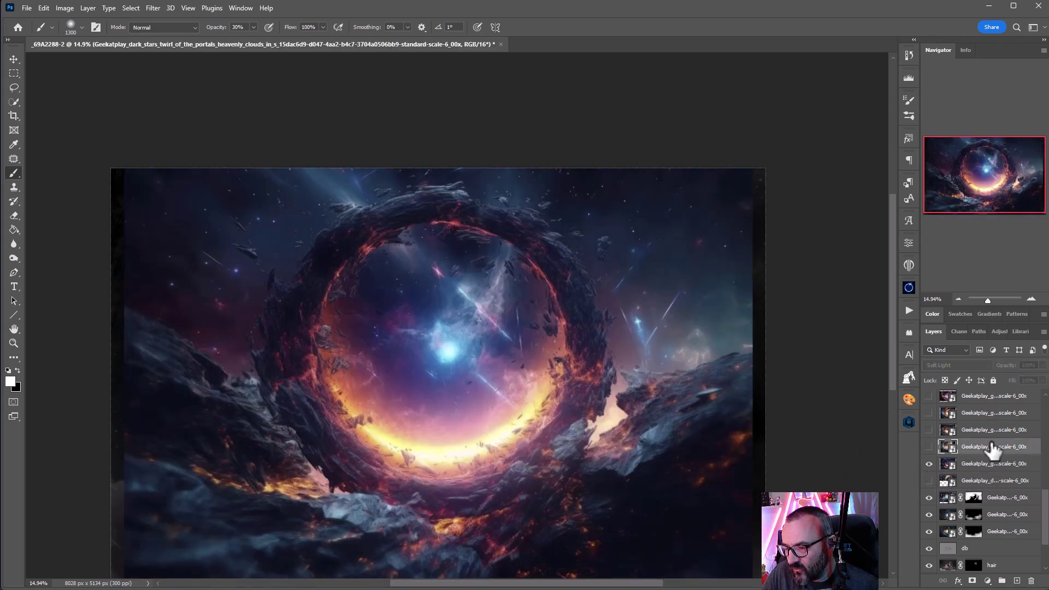
left_click_drag(989, 469, 995, 489)
left_click(971, 364)
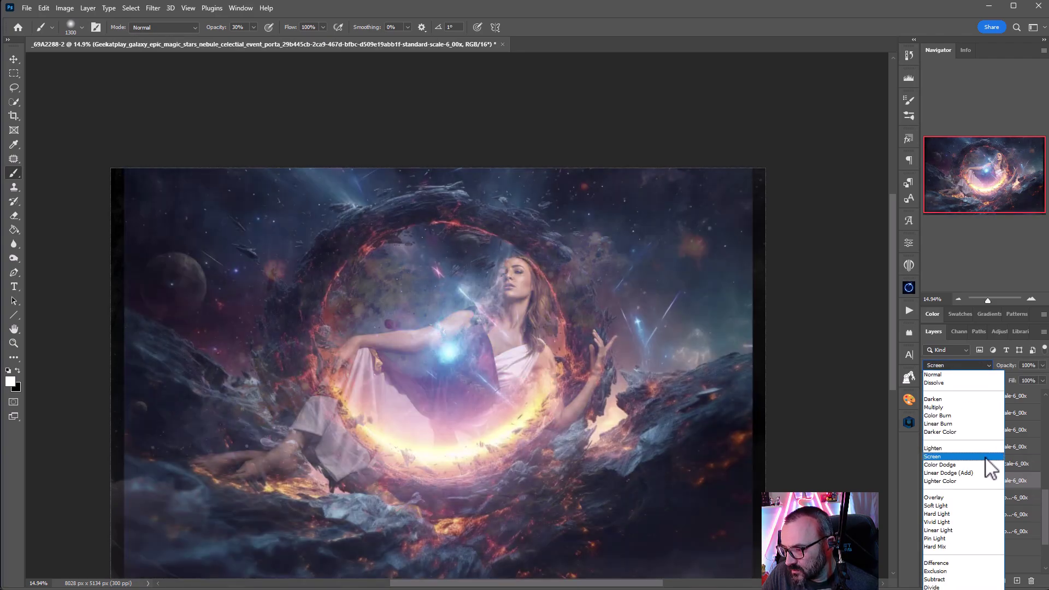
left_click(987, 458)
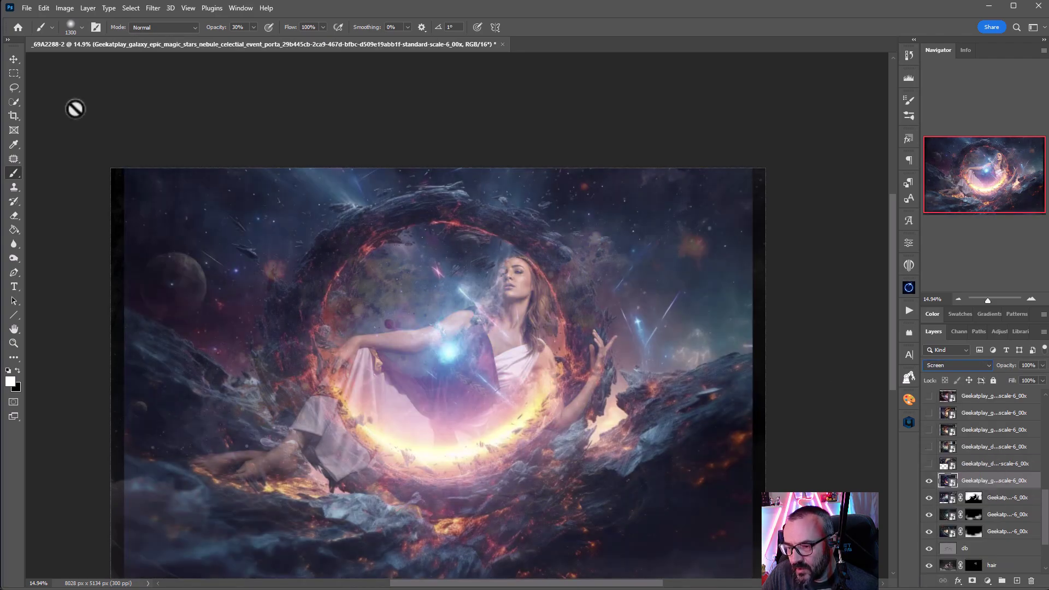
- Scale the portal image to 31.88% and position it so its bright blue centre sits over the woman's head
left_click(14, 58)
left_click_drag(443, 323, 503, 276)
key("ctrl")
key("ctrl+t")
left_click_drag(183, 550, 143, 549)
left_click_drag(510, 386, 550, 316)
left_click_drag(154, 428, 33, 532)
left_click_drag(524, 360, 604, 298)
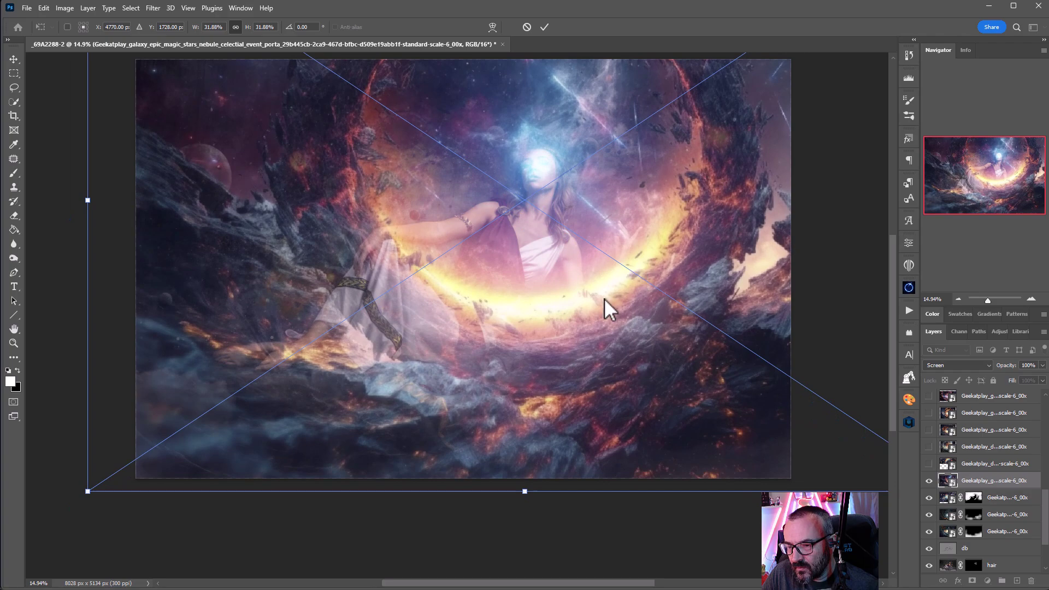
key("Return")
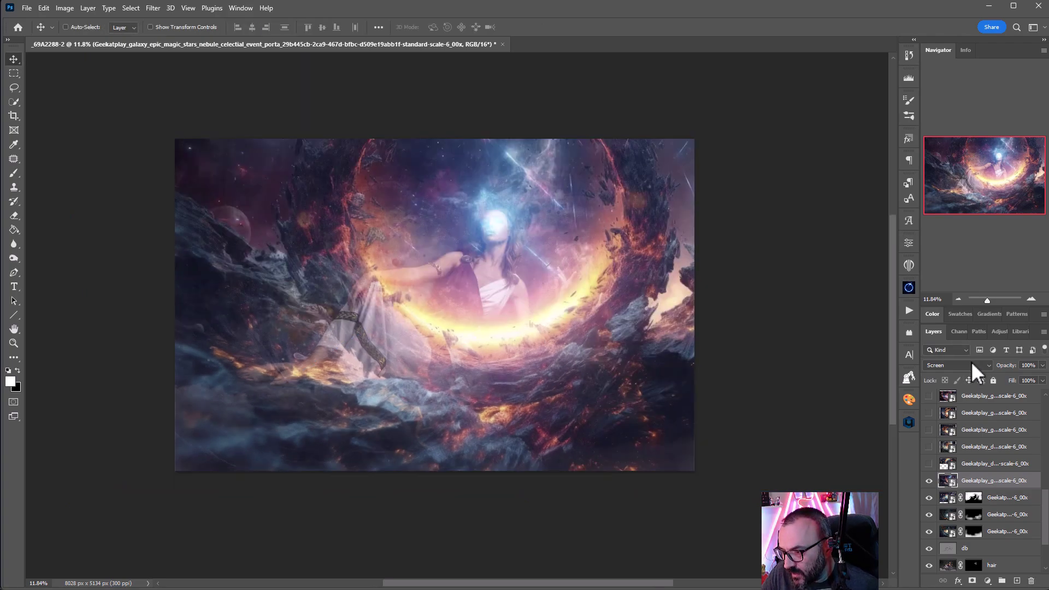
- Set the portal layer's blend mode to Soft Light and add a black layer mask that hides it
left_click(971, 362)
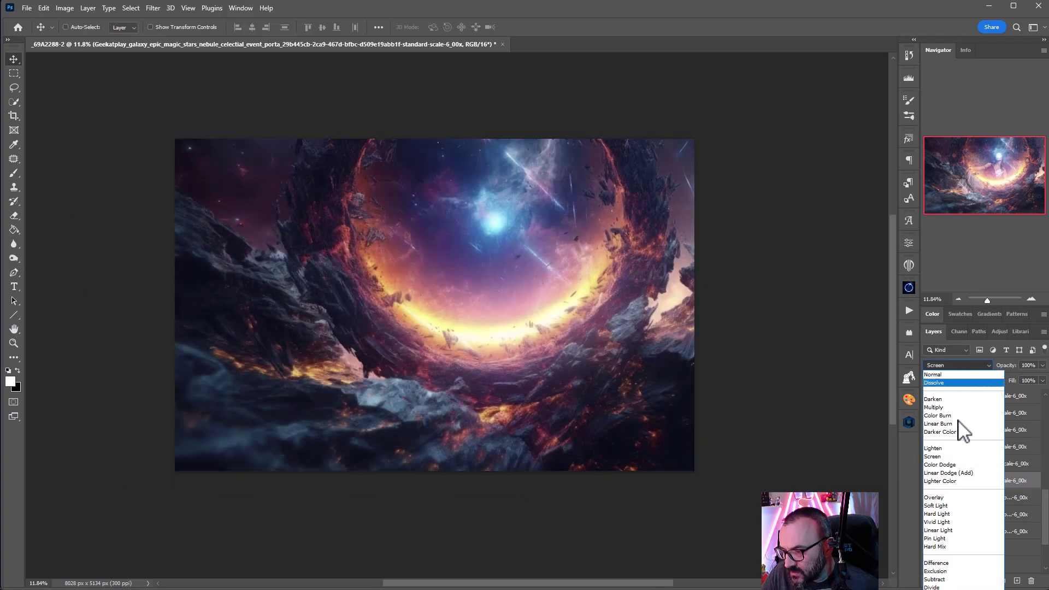
left_click(950, 506)
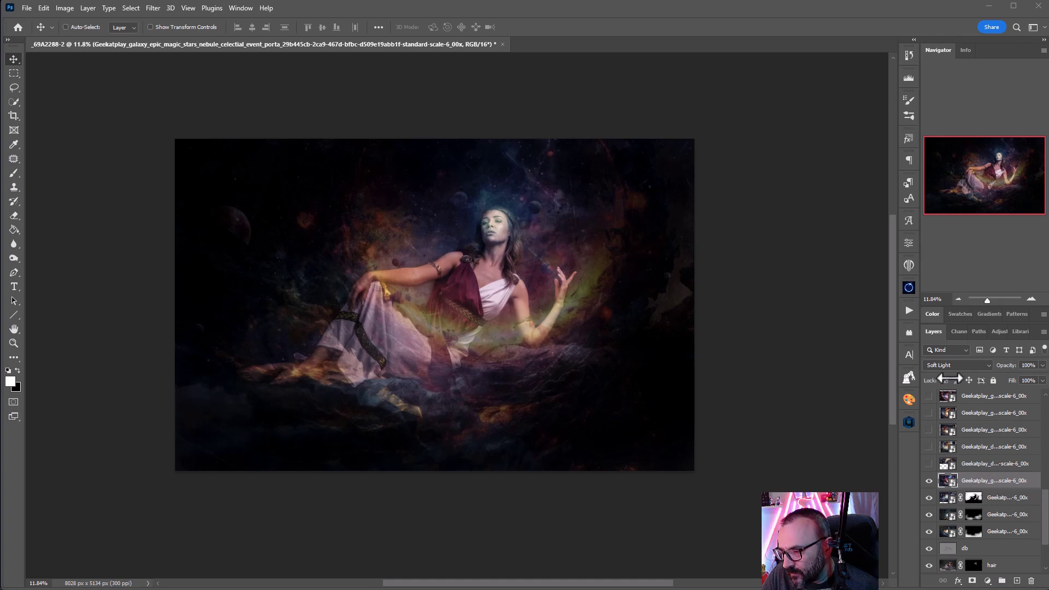
left_click(971, 364)
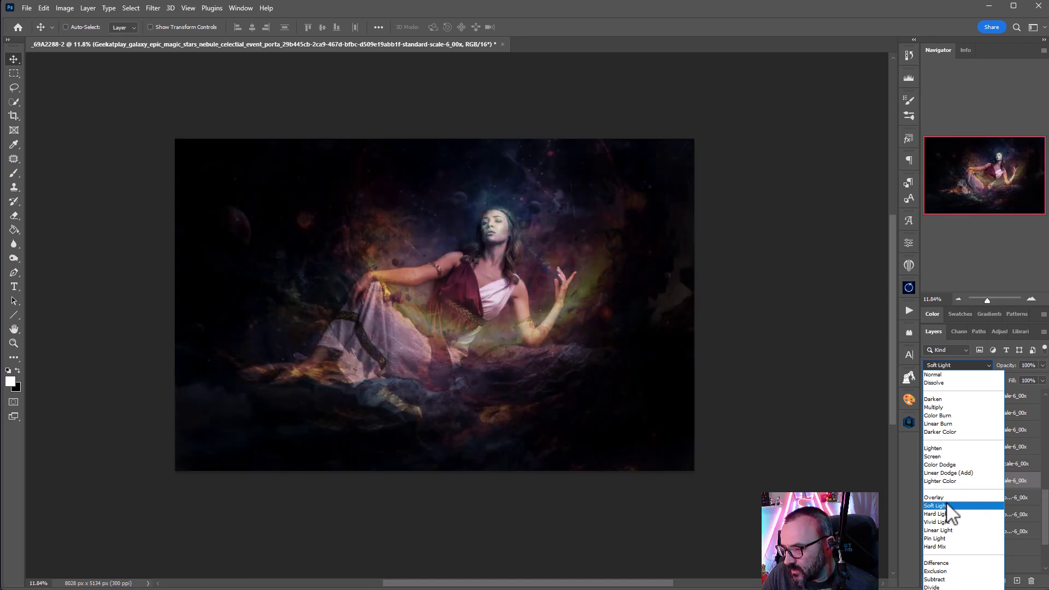
left_click(939, 506)
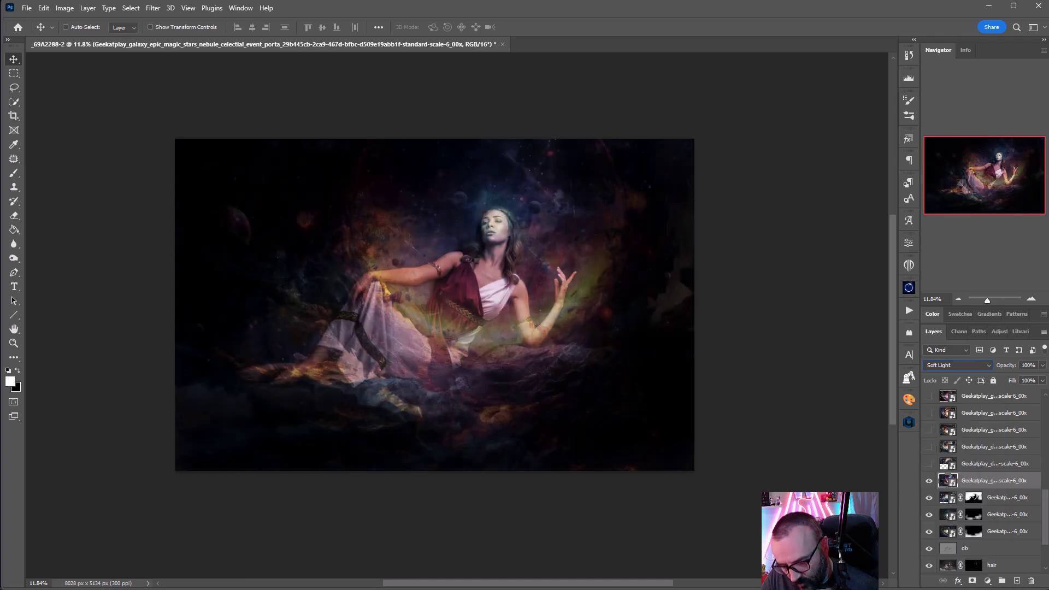
left_click(972, 581, "alt")
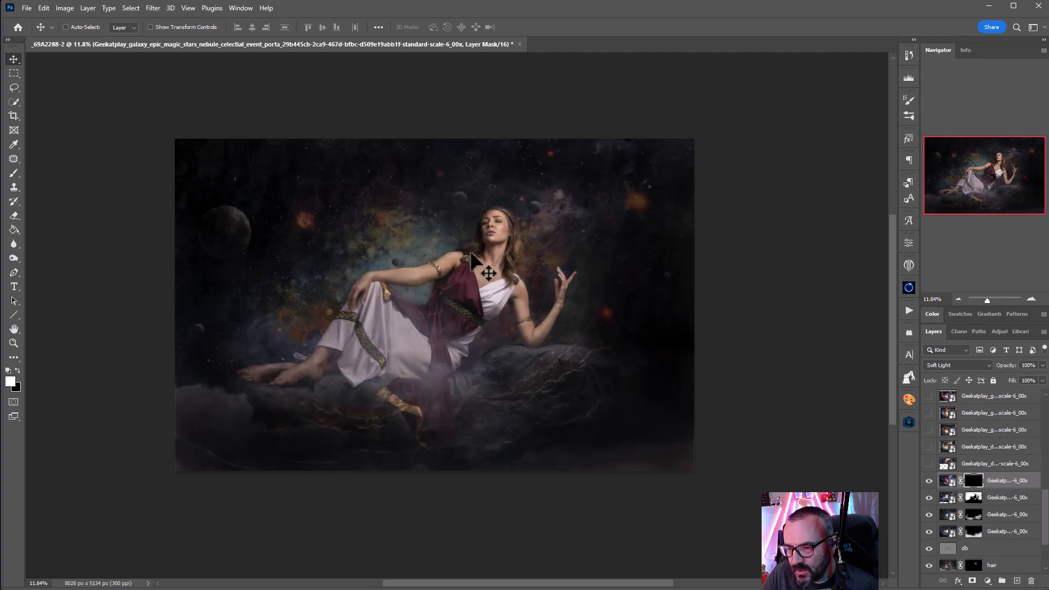
- Paint white on the portal's mask with the 1300 px brush to reveal it in the background above the resting arm
scroll(472, 255, "up", 4)
left_click(14, 173)
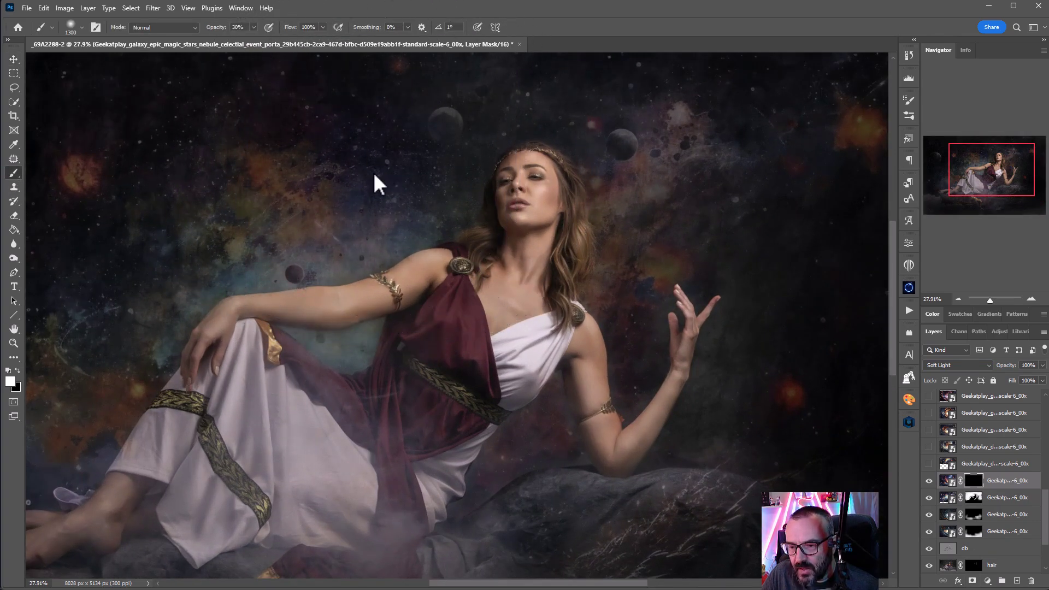
left_click_drag(332, 199, 339, 351)
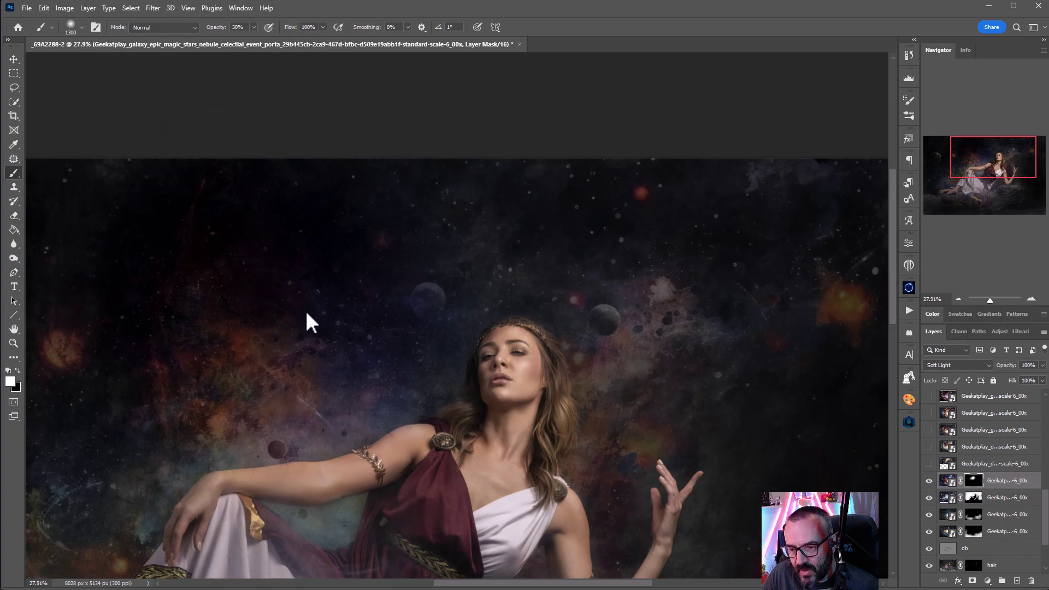
- Reduce the brush to 500 px and reveal the portal around the woman's head and above her shoulder
key("bracketleft")
key("bracketleft")
key("bracketleft")
key("bracketleft")
key("bracketleft")
key("bracketleft")
key("bracketleft")
key("bracketleft")
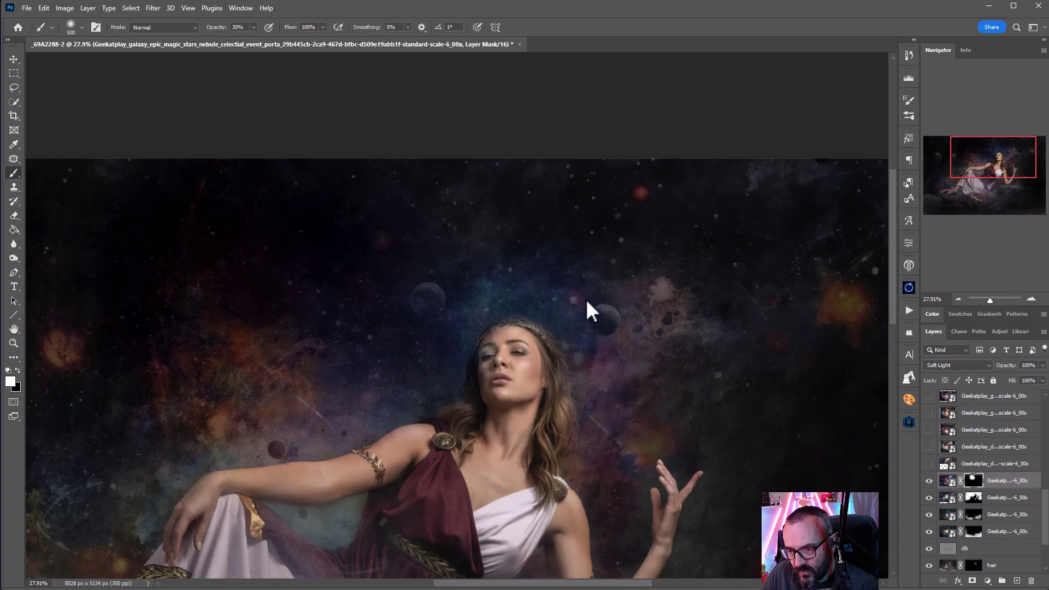
left_click_drag(424, 319, 401, 380)
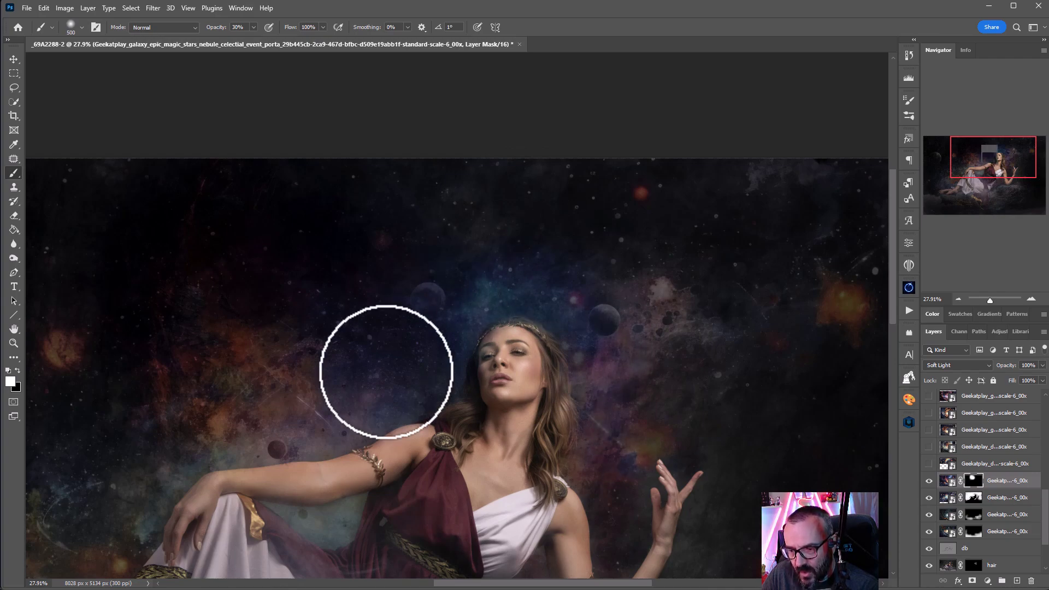
- Reveal the portal beneath the resting arm, around the bent elbow and in the background beyond the raised hand
left_click_drag(324, 340, 509, 225)
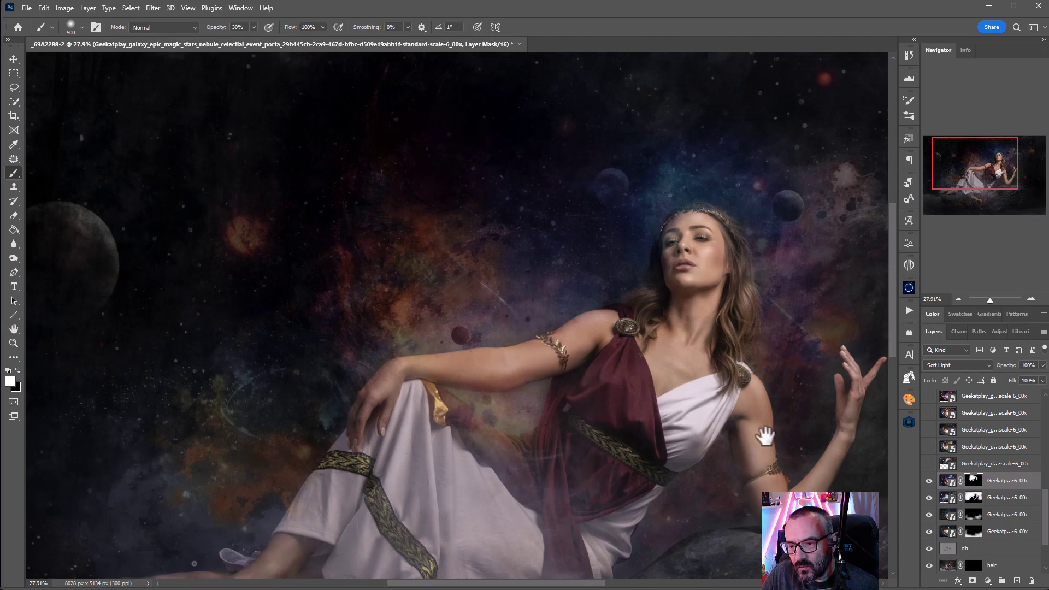
left_click_drag(705, 356, 331, 112)
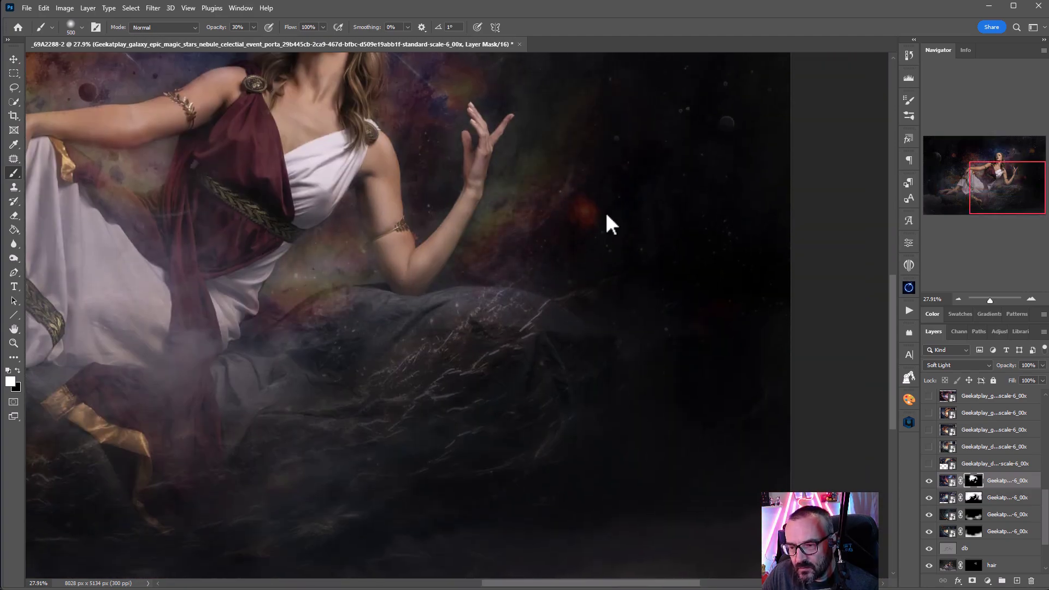
left_click_drag(525, 284, 414, 469)
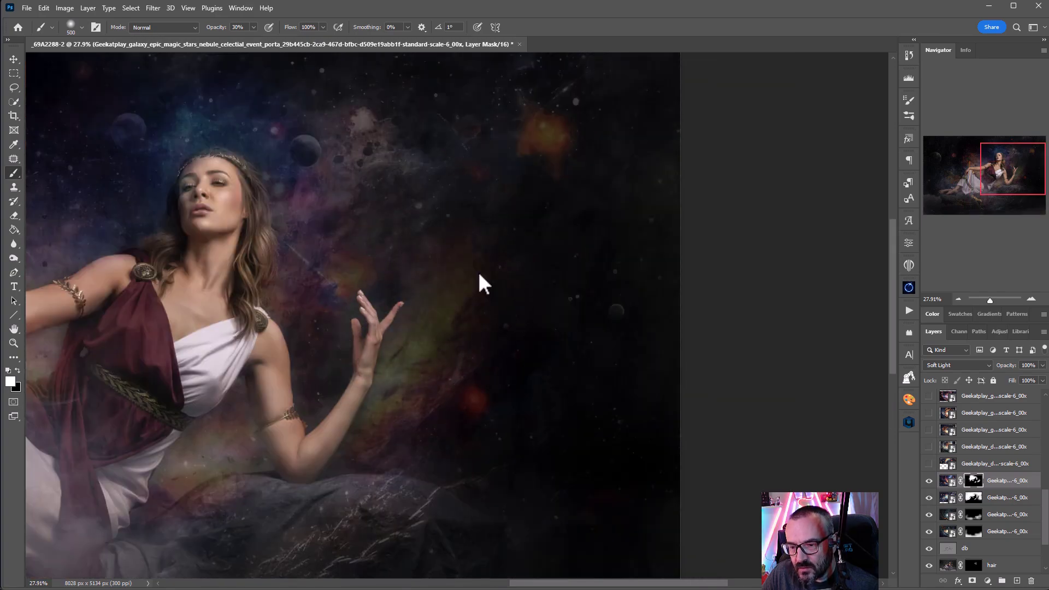
- Change the masked portal layer's blend mode to Screen
scroll(544, 345, "down", 5)
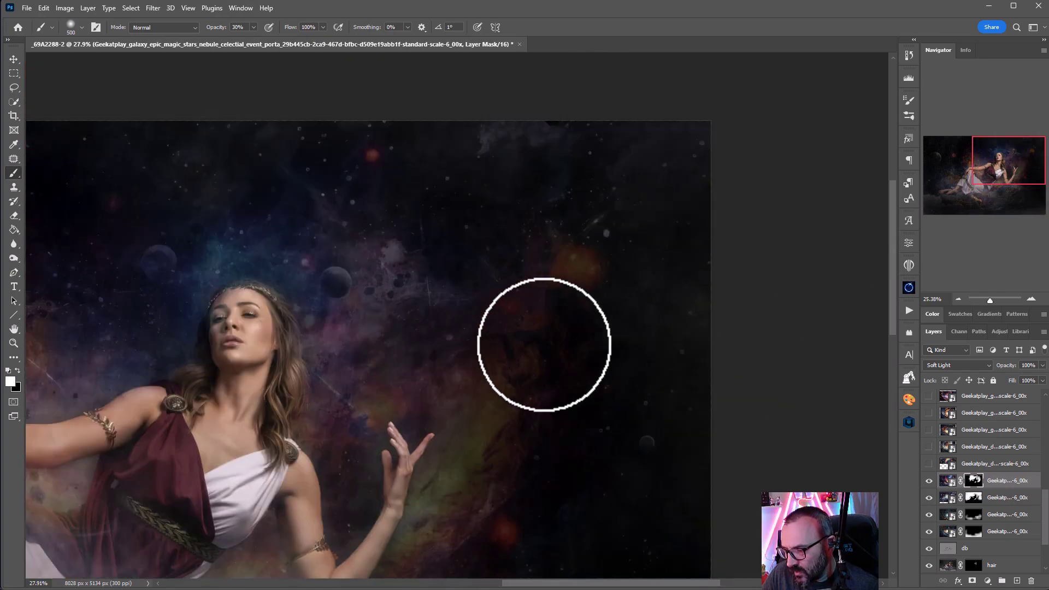
left_click(987, 365)
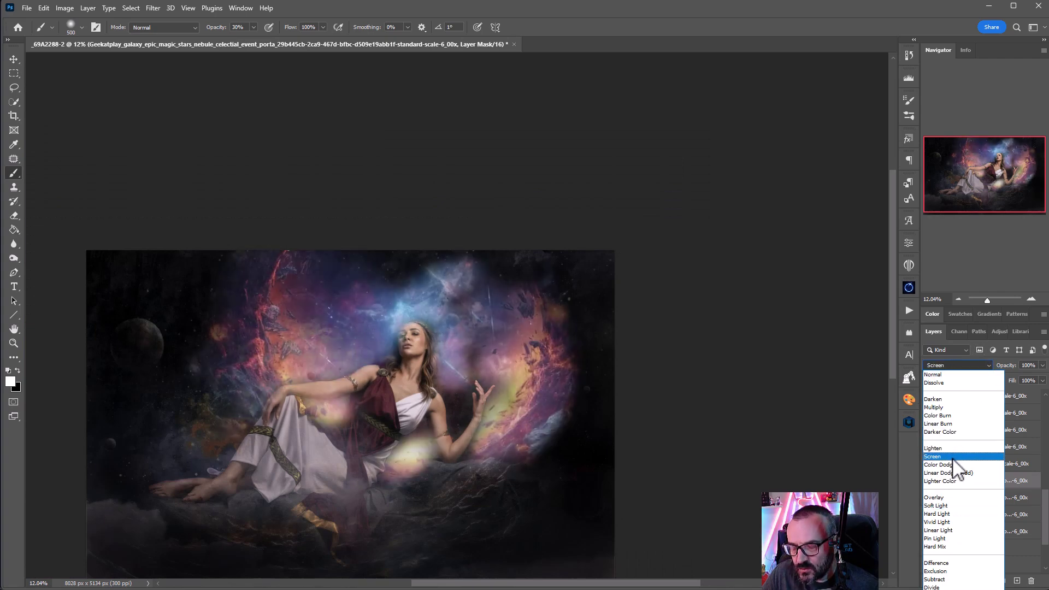
left_click(954, 458)
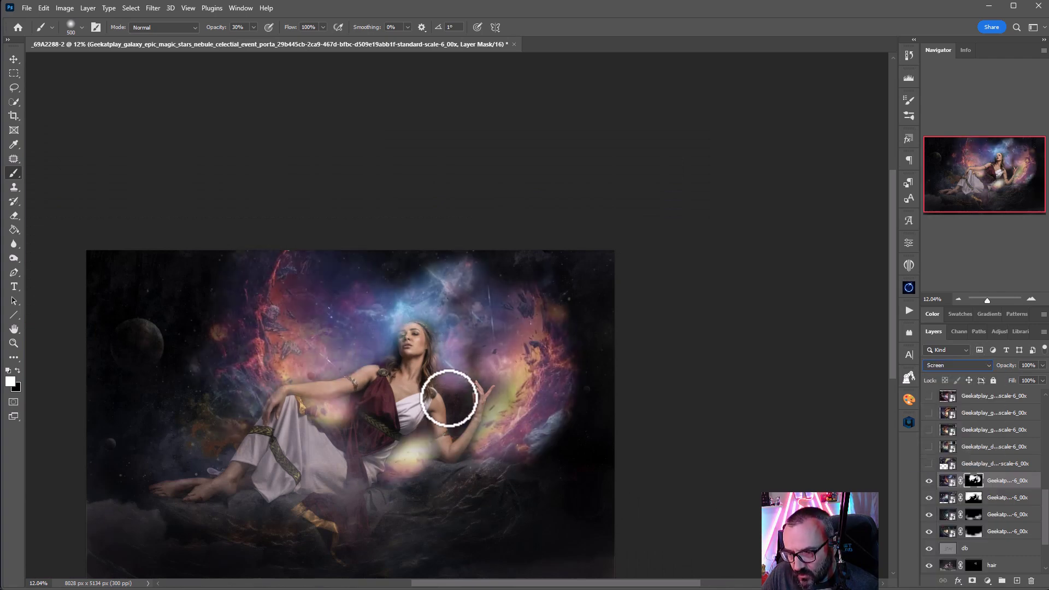
- Reveal more of the portal between the torso and the raised forearm and along the upper edge of the image
mouse_move(465, 410)
left_mouse_down()
mouse_move(464, 387)
mouse_move(461, 414)
left_mouse_up()
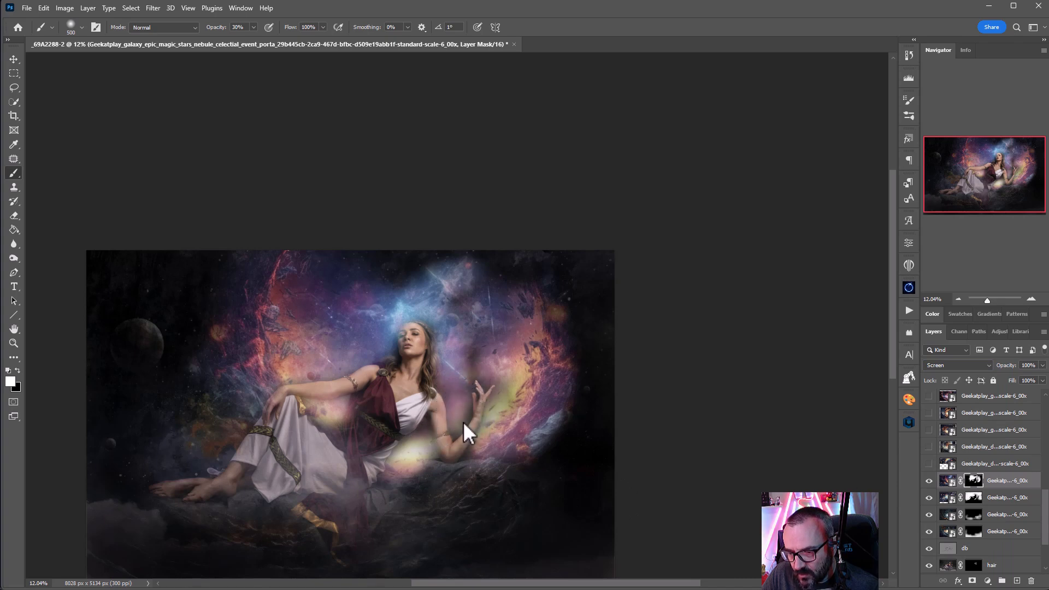
mouse_move(440, 499)
left_mouse_down()
mouse_move(399, 460)
mouse_move(427, 421)
left_mouse_up()
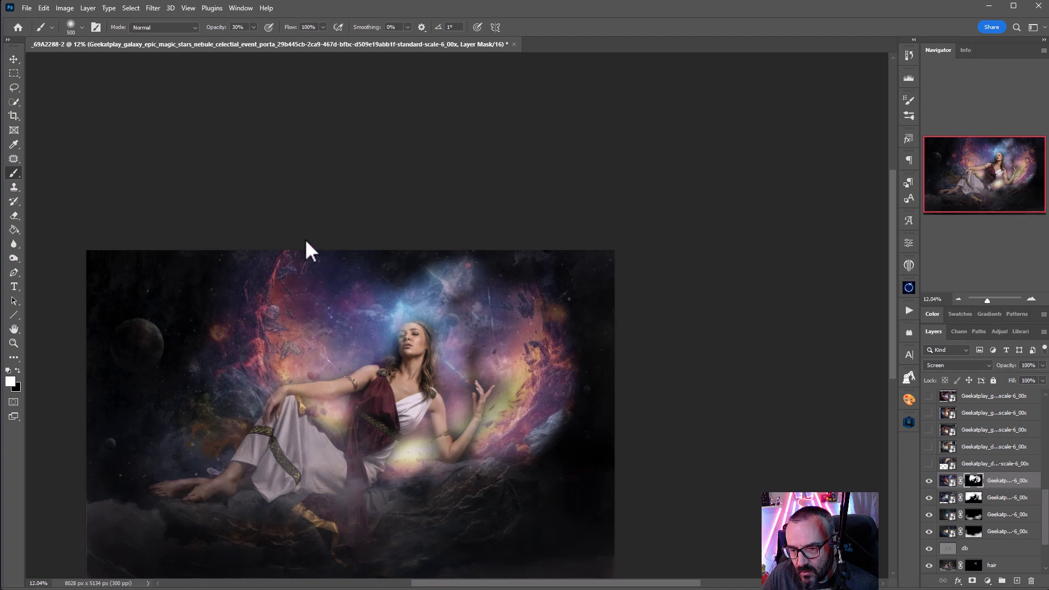
left_click_drag(426, 268, 565, 274)
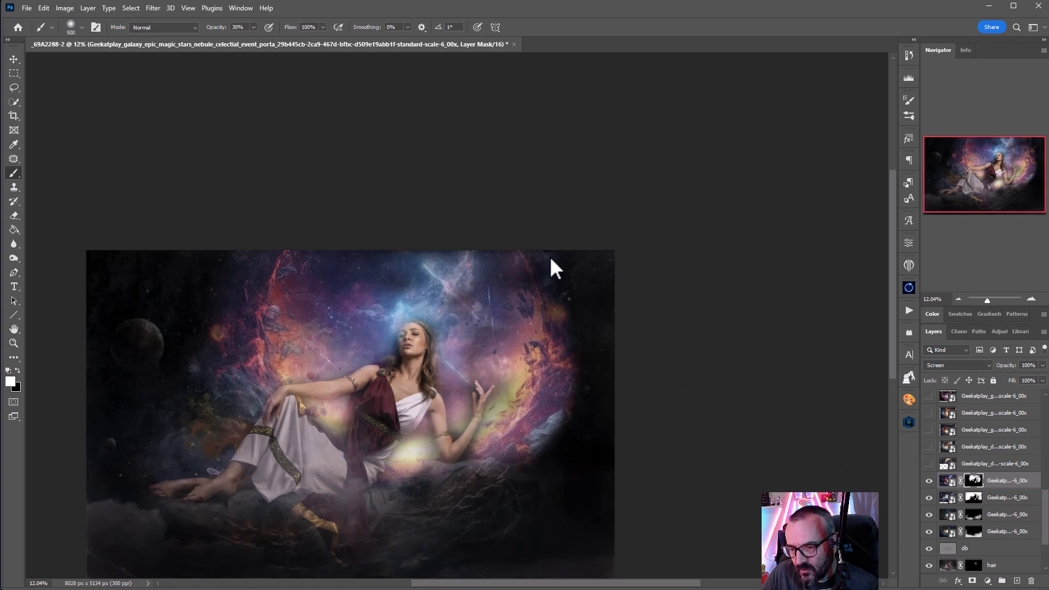
- With a 1000 px brush at 10% opacity, softly extend the portal's glow into the dark area beyond the raised hand
key("bracketright")
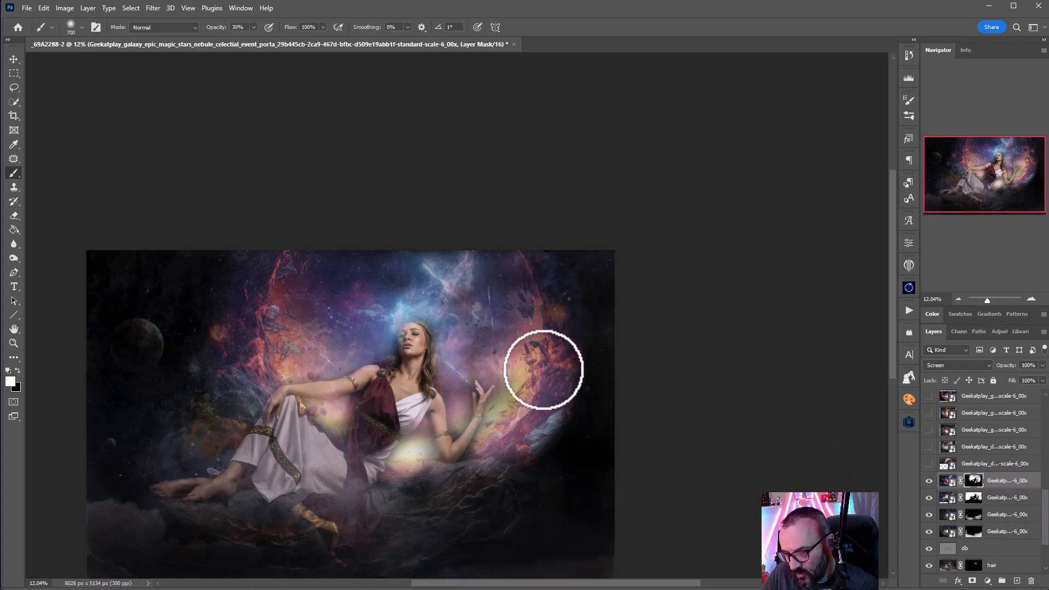
key("bracketright")
key("1")
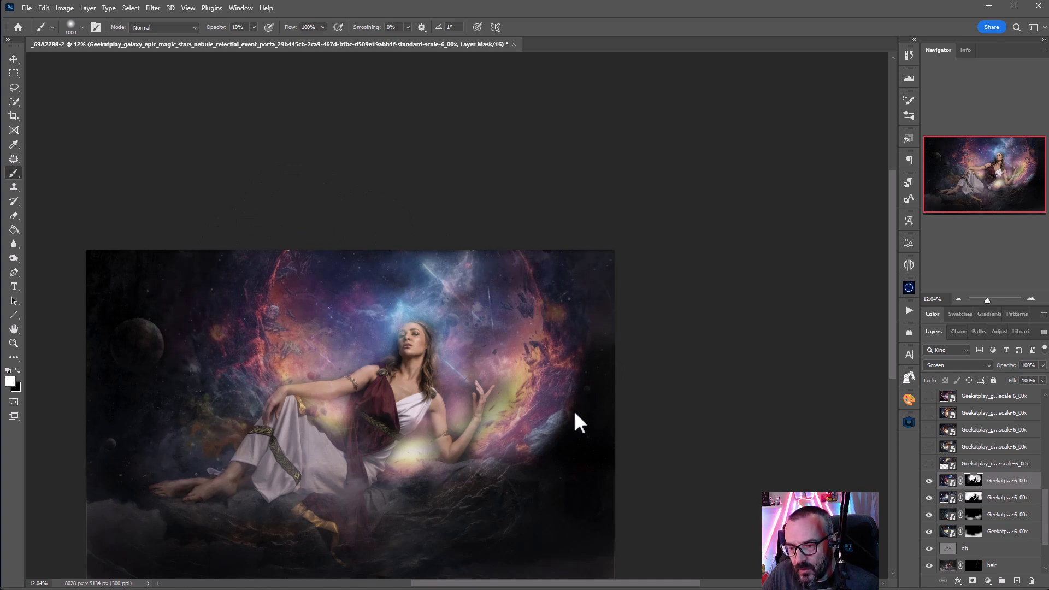
left_click(583, 438)
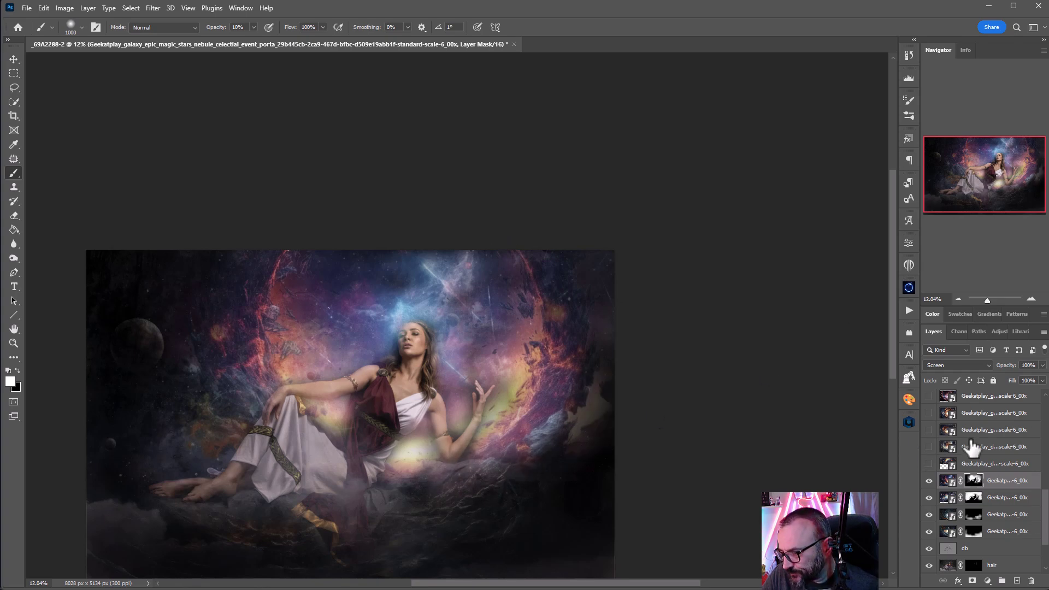
- Change the portal layer's blend mode to Soft Light and inspect how it falls on the woman's face
left_click(980, 367)
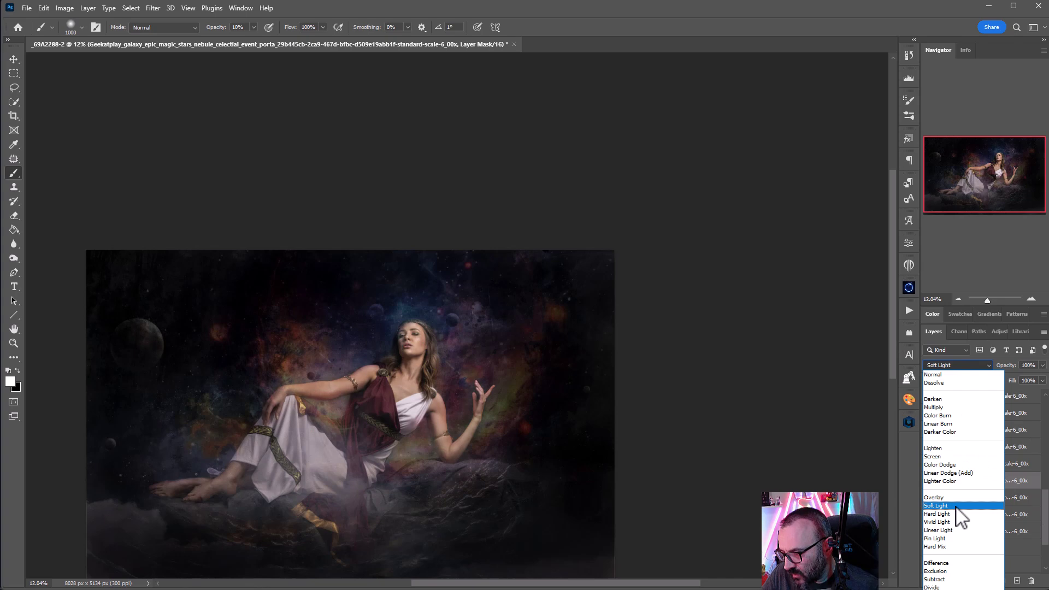
left_click(961, 507)
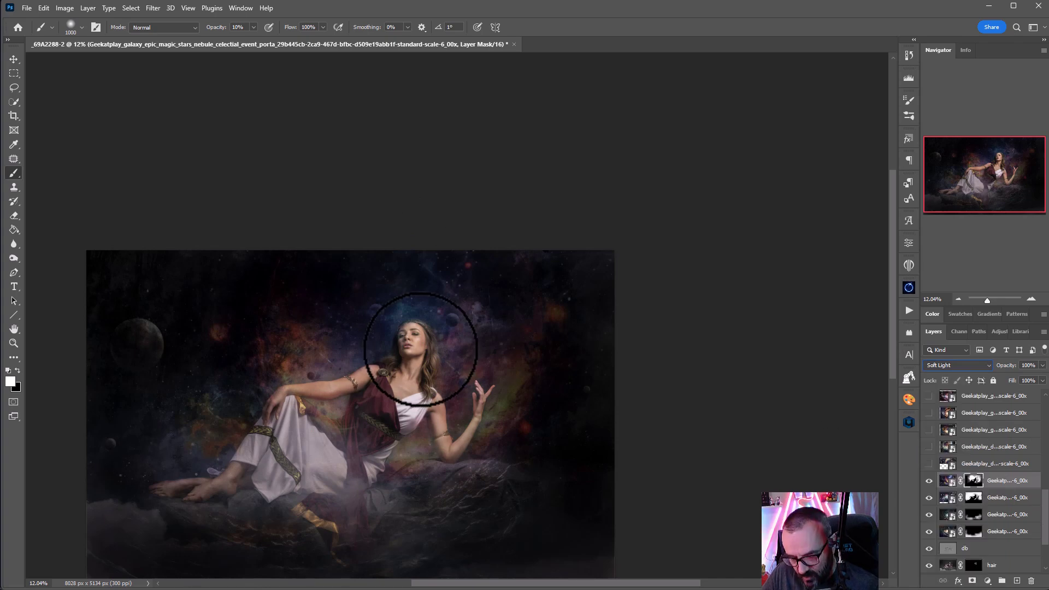
left_click(14, 60)
scroll(413, 350, "up", 8)
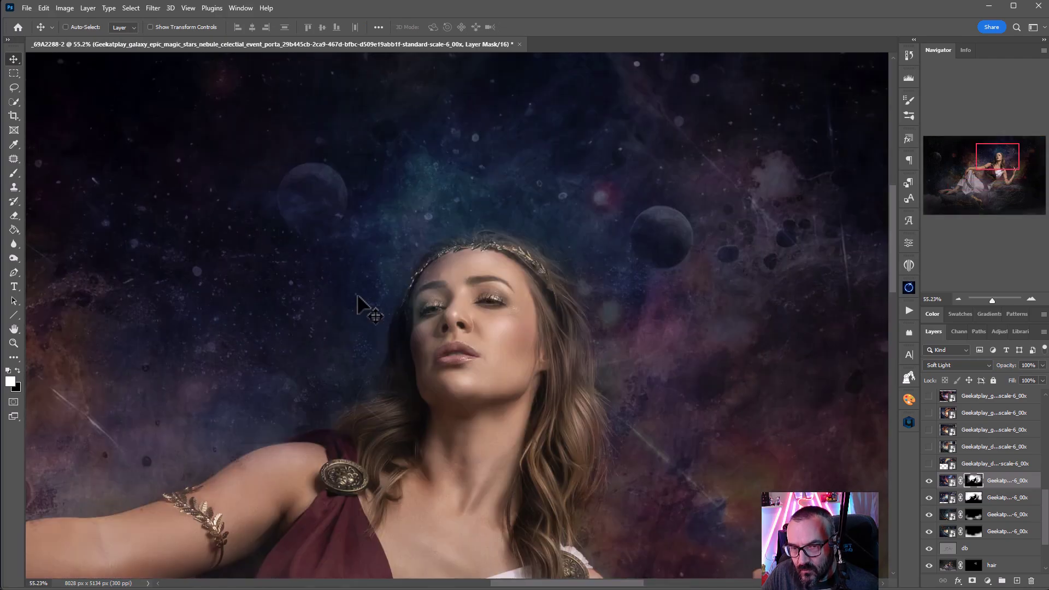
scroll(505, 320, "up", 3)
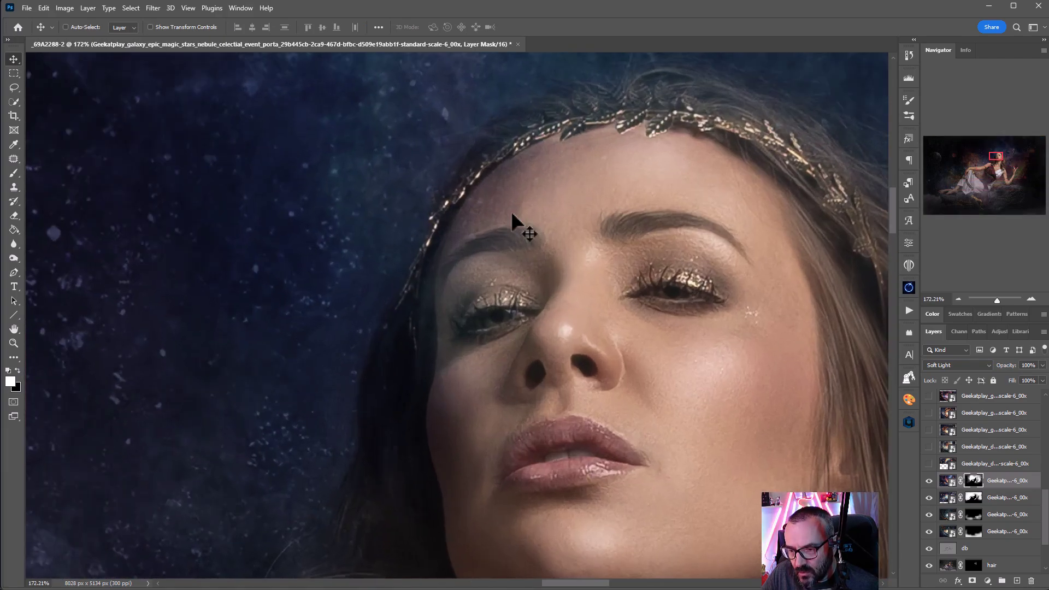
left_click_drag(511, 442, 520, 206)
scroll(461, 335, "down", 1)
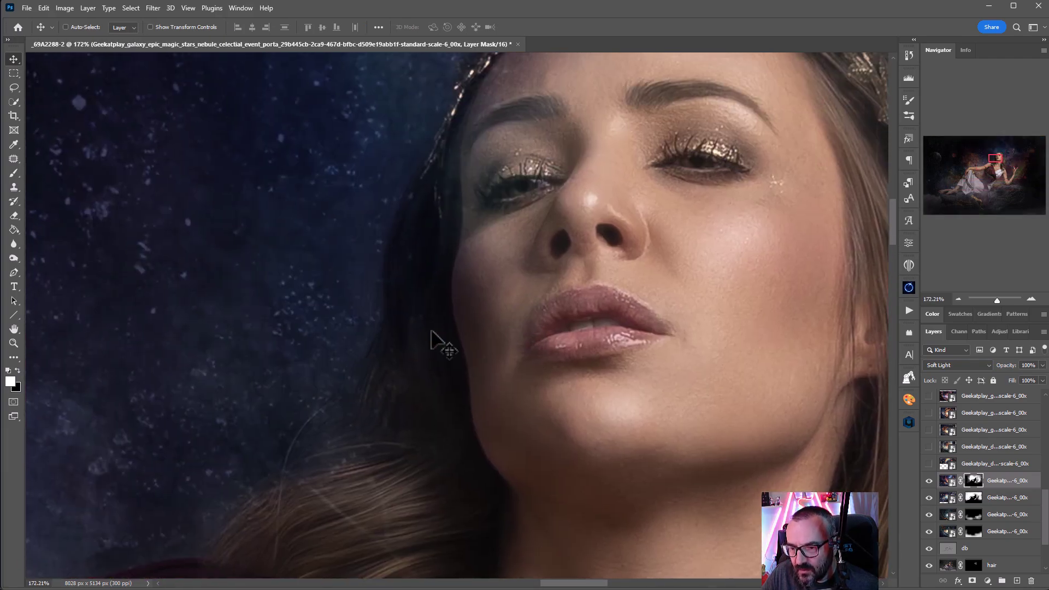
scroll(405, 351, "down", 2)
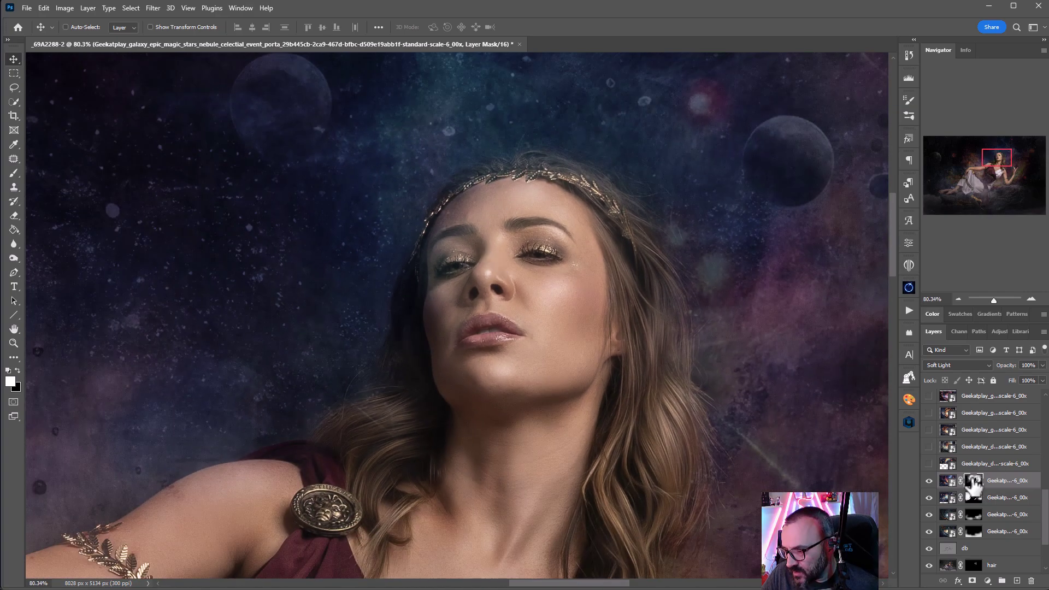
- Mask the portal texture off the woman's face with a black 175 px brush at 30% opacity
left_click(12, 173)
key("x")
key("bracketleft")
key("bracketleft")
key("bracketleft")
key("bracketleft")
key("bracketleft")
key("bracketleft")
key("bracketleft")
key("bracketleft")
key("bracketleft")
key("bracketleft")
key("bracketleft")
key("bracketleft")
key("bracketleft")
key("bracketleft")
key("bracketleft")
key("bracketleft")
key("3")
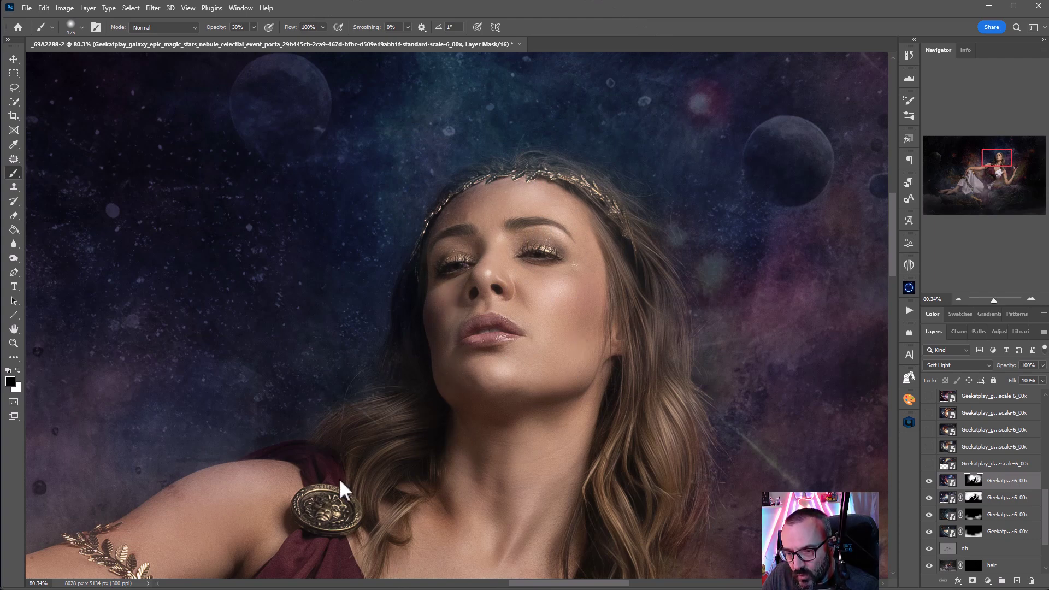
- Examine the portal blend around the face, dress and raised arm up close and across the whole image
scroll(539, 422, "down", 4)
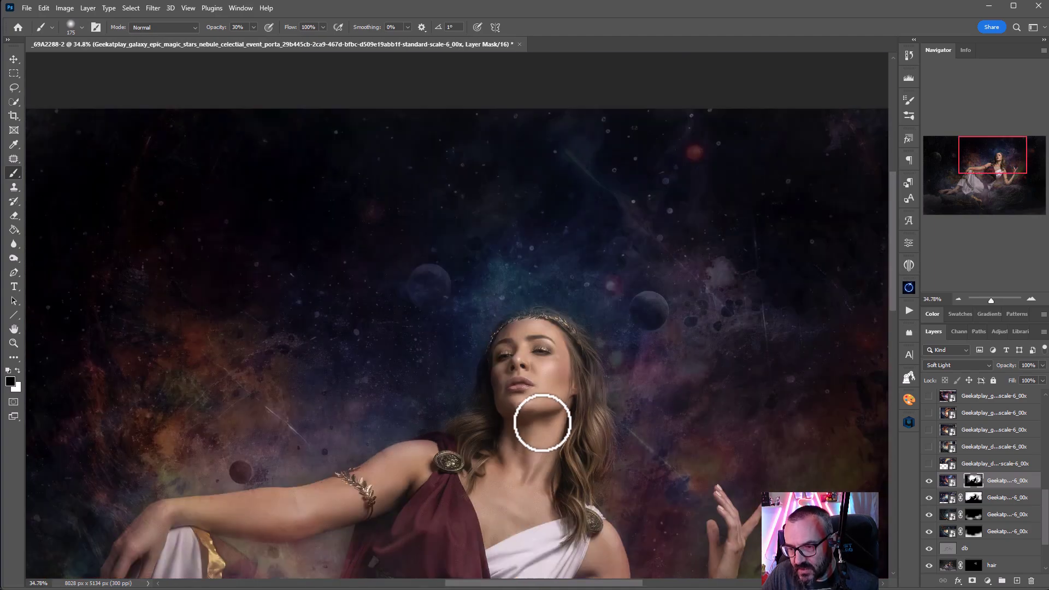
scroll(519, 339, "up", 4)
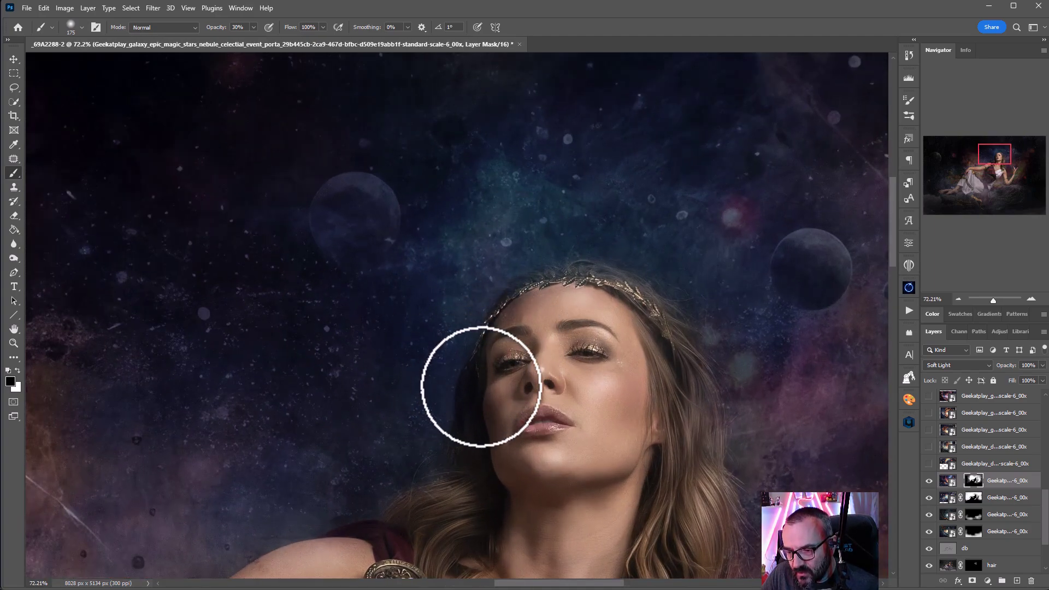
scroll(607, 465, "down", 4)
left_click_drag(632, 469, 617, 129)
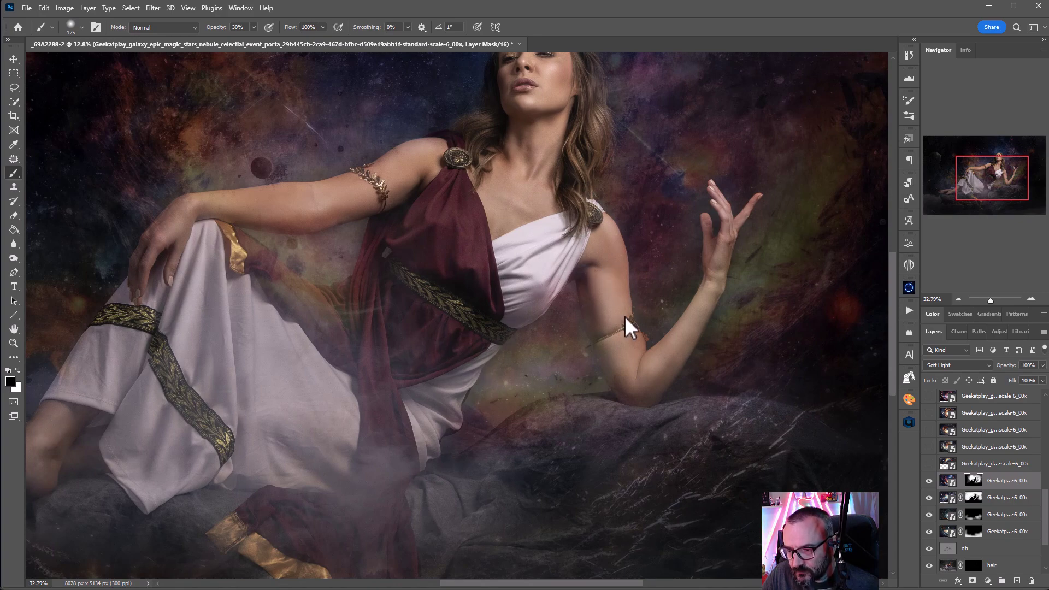
scroll(669, 367, "down", 5)
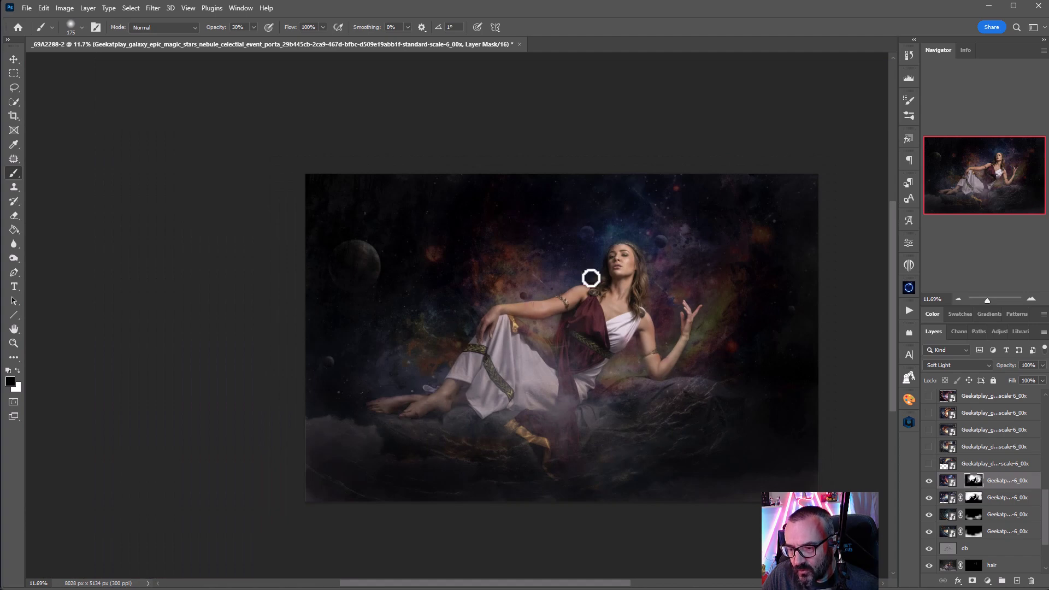
scroll(684, 366, "up", 3)
scroll(546, 279, "down", 4)
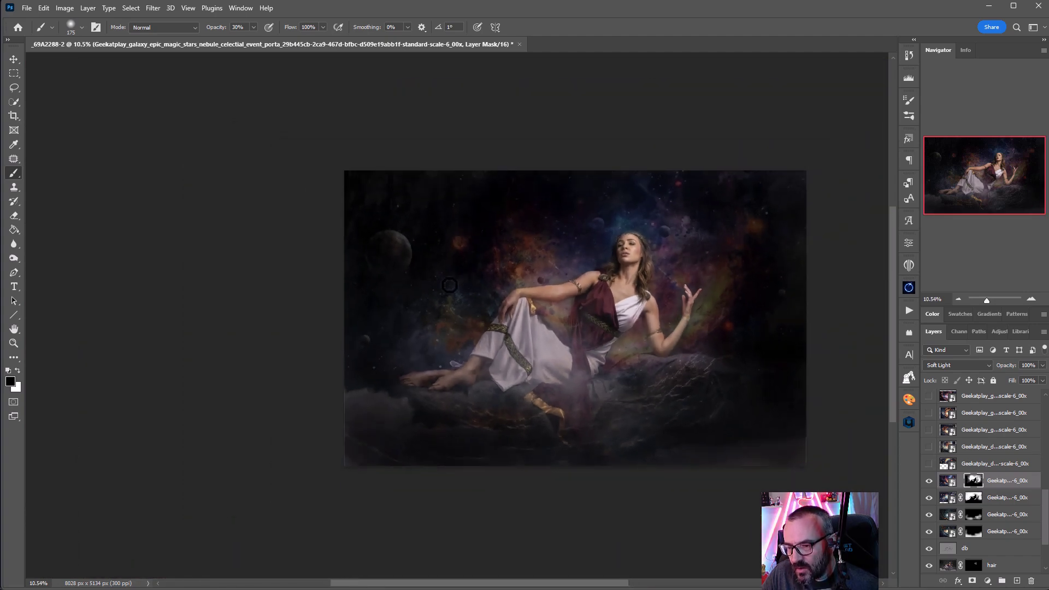
scroll(726, 287, "up", 3)
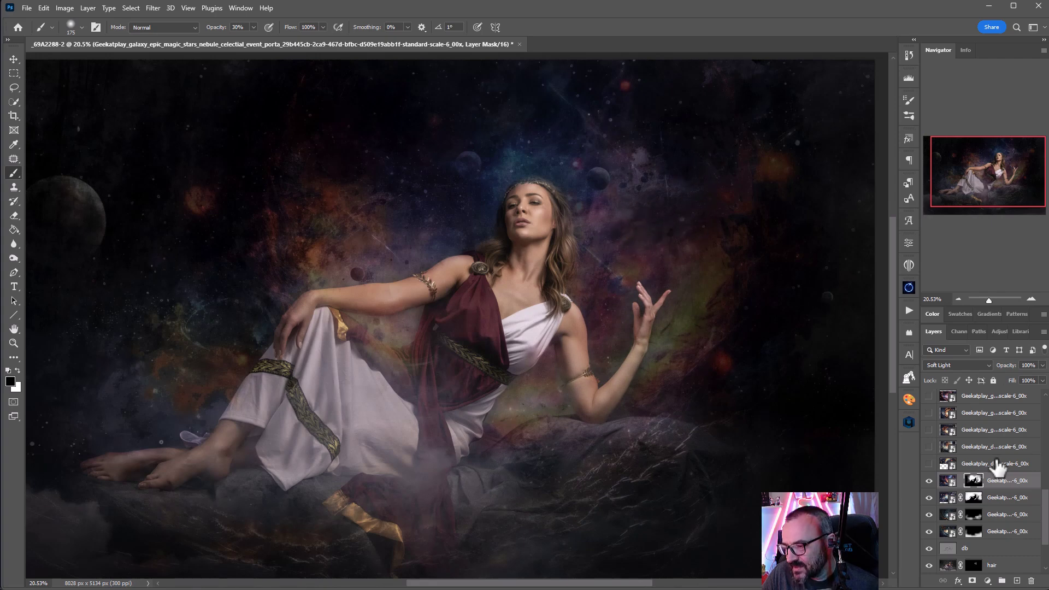
- Preview the topmost layer, the spiral galaxy with the small figures at its centre, and delete it
scroll(998, 468, "up", 2)
scroll(1000, 448, "down", 2)
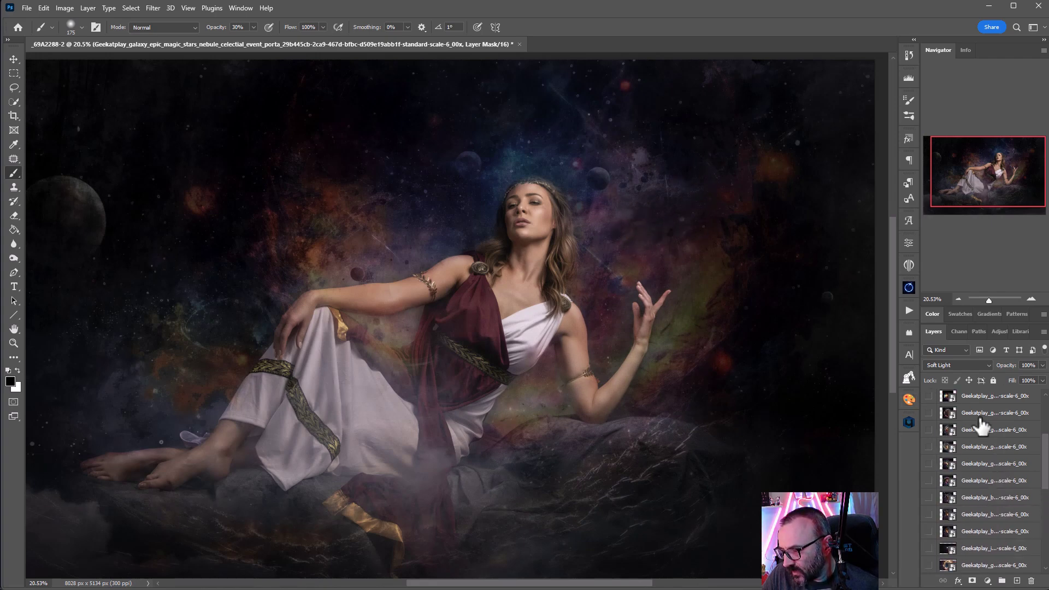
scroll(990, 432, "up", 3)
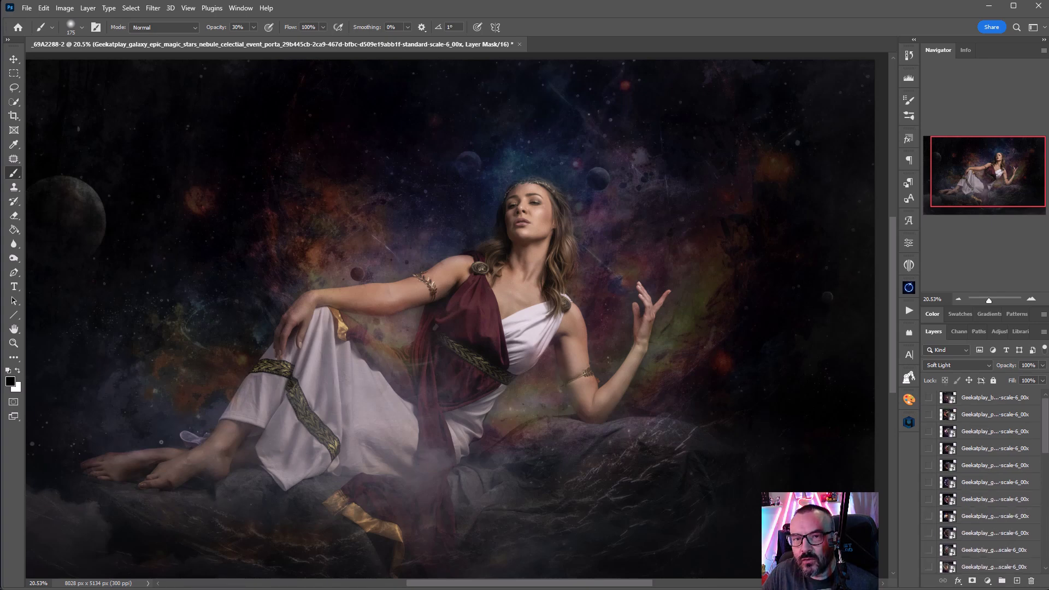
left_click(929, 398)
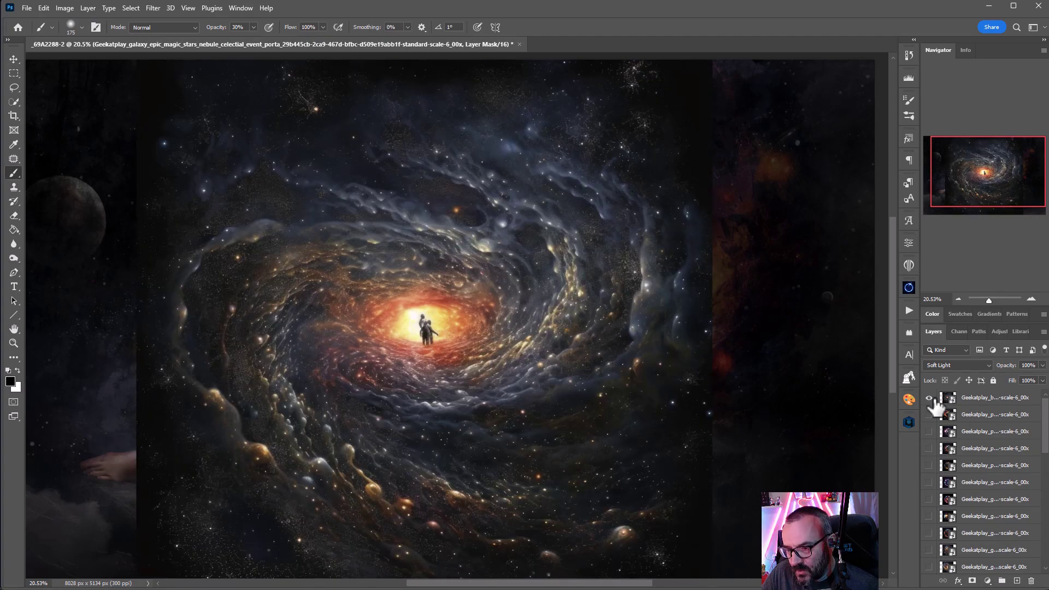
key("Delete")
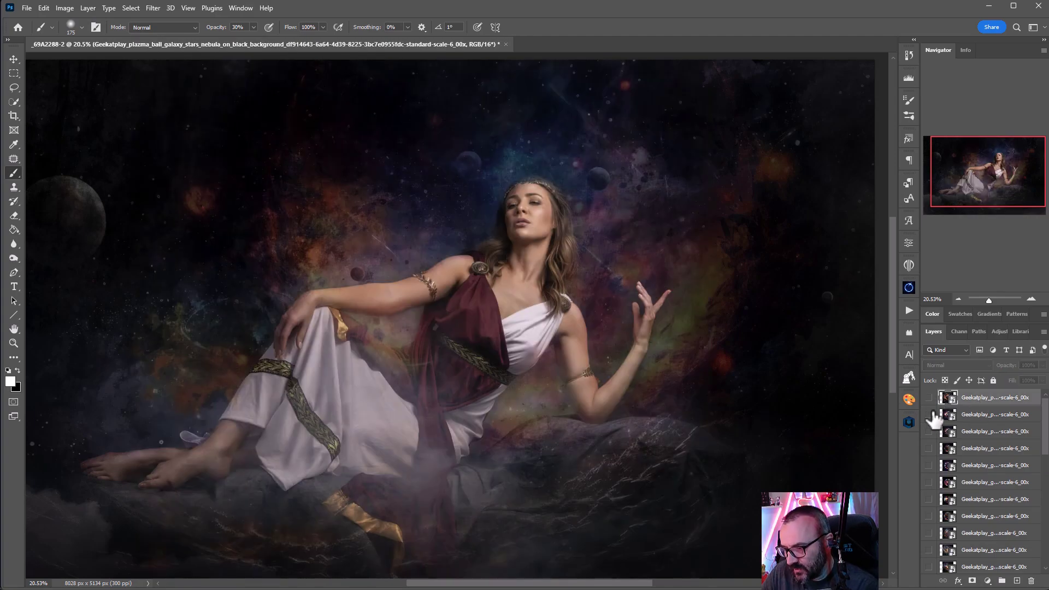
- Preview the topmost planet layer, then show the pink-and-green plasma ball below it and move it over the woman's head and raised hand
left_click(929, 398)
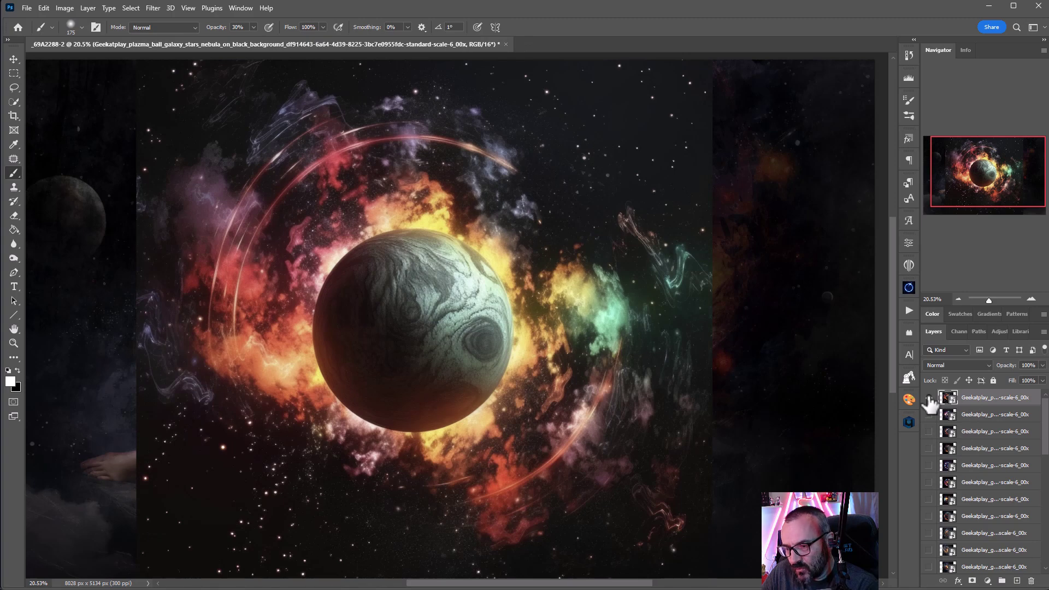
left_click(929, 398)
left_click(929, 415)
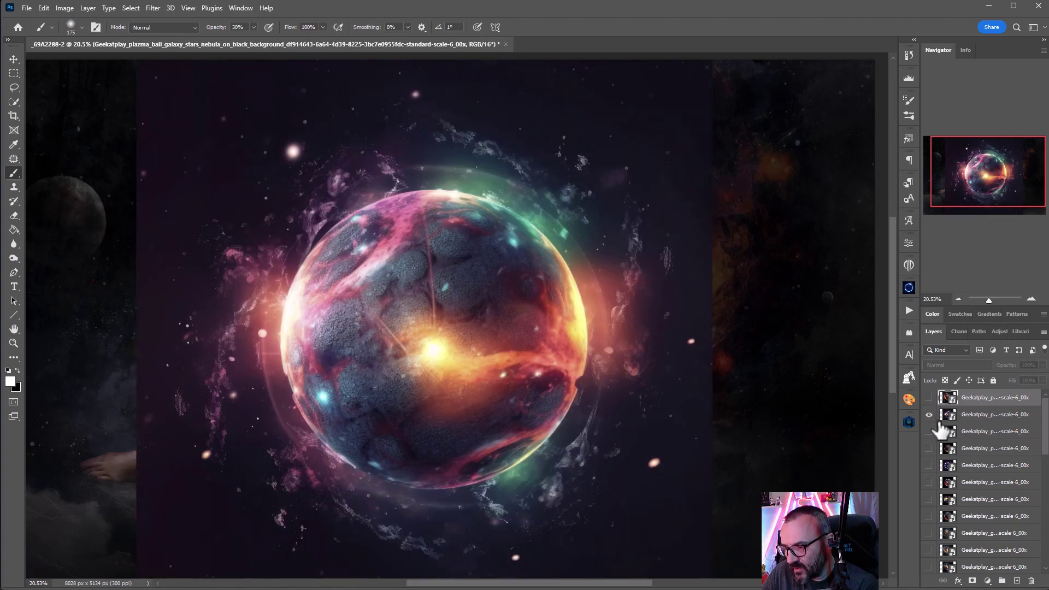
left_click(988, 416)
left_click(14, 59)
left_click_drag(415, 312, 667, 240)
scroll(693, 287, "down", 3)
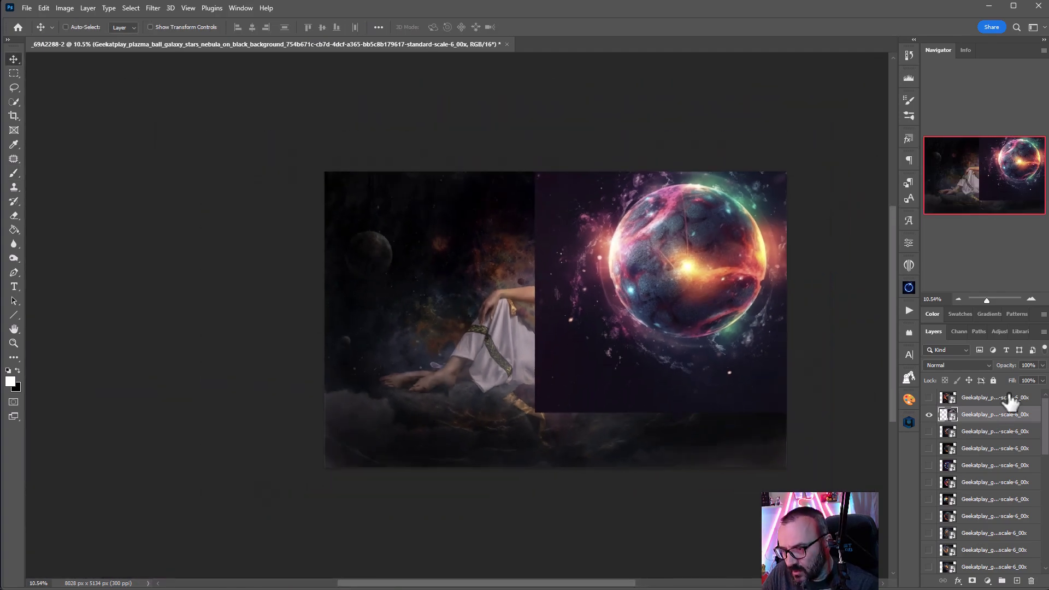
- Set the plasma ball layer's blend mode to Screen and shift it about 322 px left and 85 px up
left_click(958, 363)
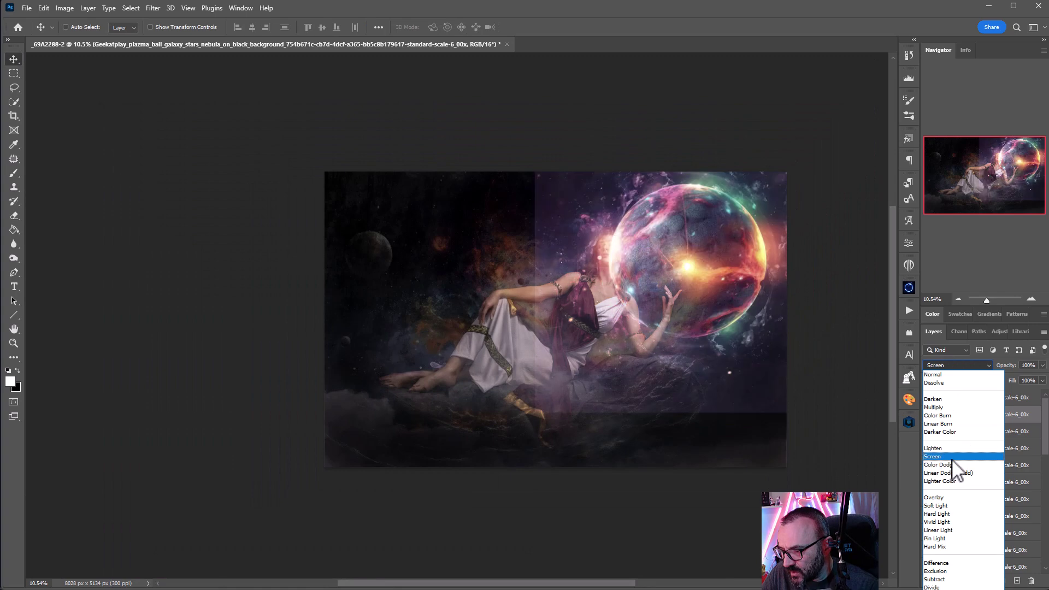
left_click(951, 451)
mouse_move(690, 264)
left_mouse_down()
mouse_move(691, 215)
mouse_move(671, 258)
left_mouse_up()
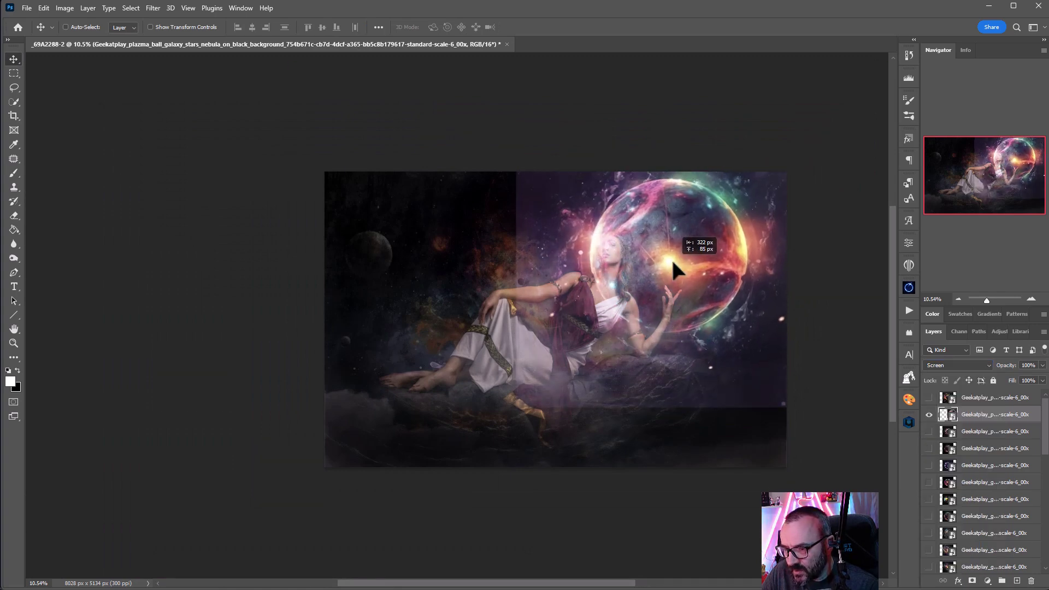
- Scale the plasma ball down to a small orb and place it just above the raised hand
key("ctrl+t")
left_click_drag(799, 404, 679, 273)
left_click_drag(623, 216, 697, 271)
left_click_drag(754, 327, 684, 252)
key("Return")
scroll(699, 276, "up", 2)
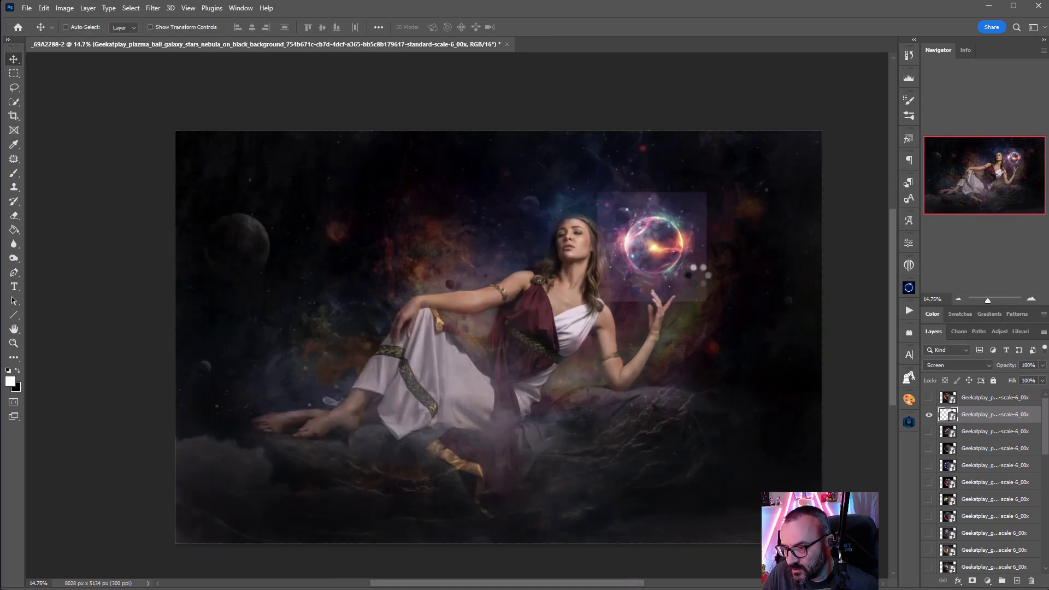
- Compare the placed orb with the next two ball layers, deleting the fire-ringed dark planet and leaving the orb hidden
left_click(929, 415)
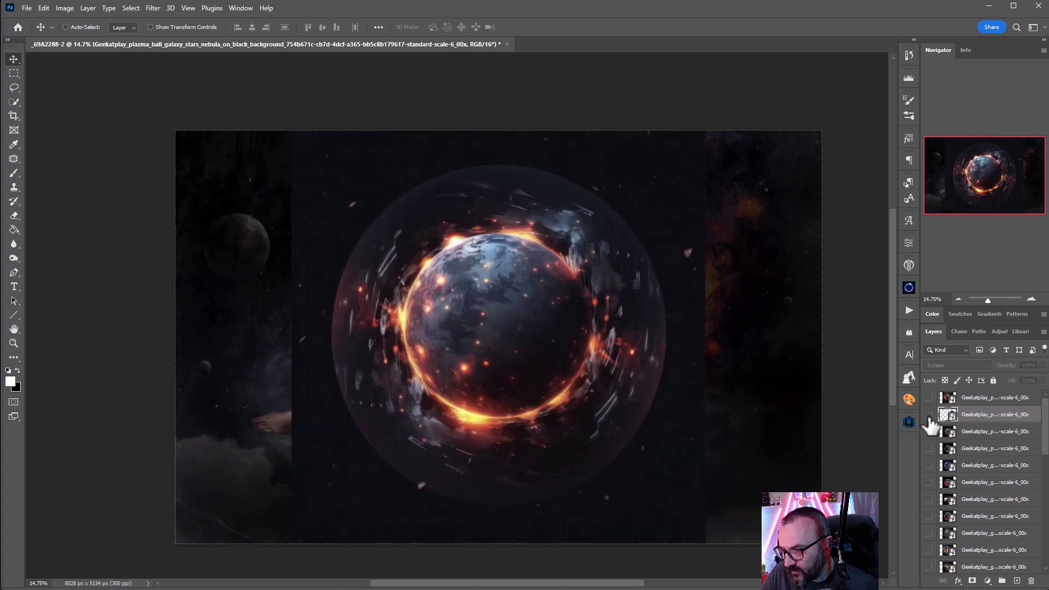
left_click(976, 432)
left_click(929, 432)
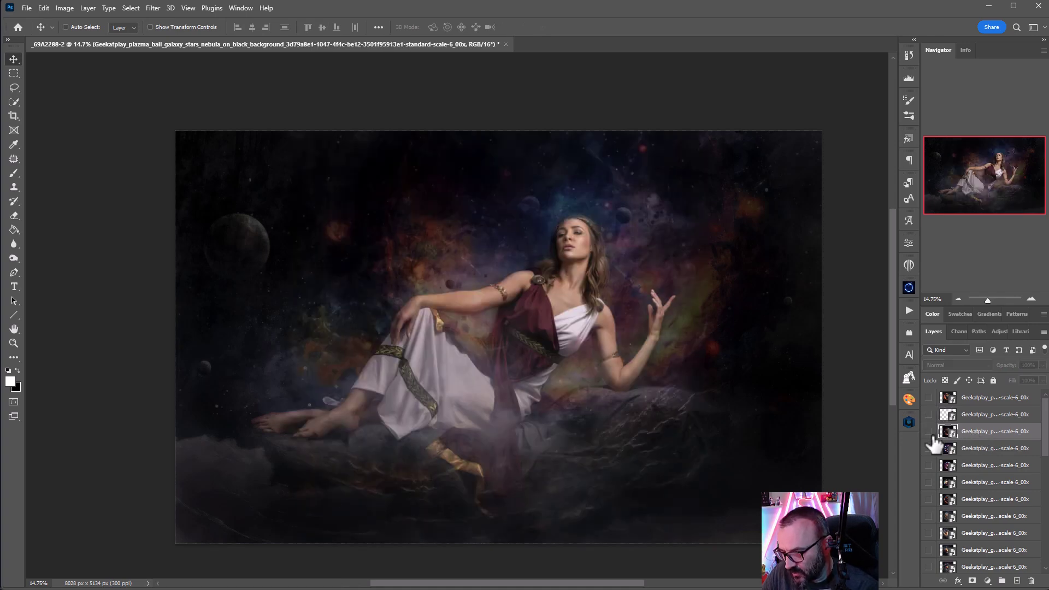
left_click(929, 432)
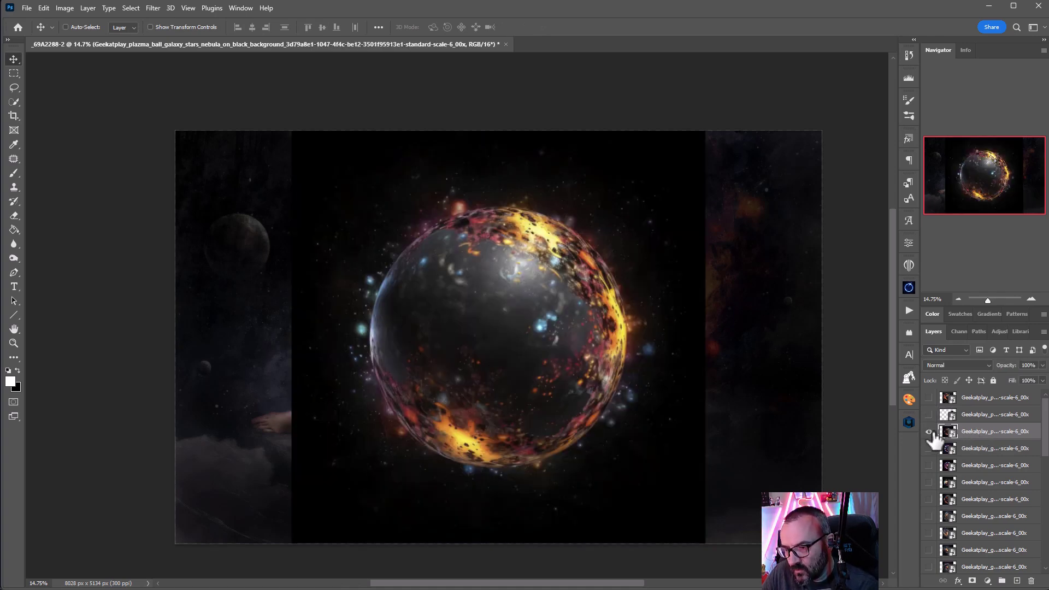
left_click(929, 432)
left_click(929, 415)
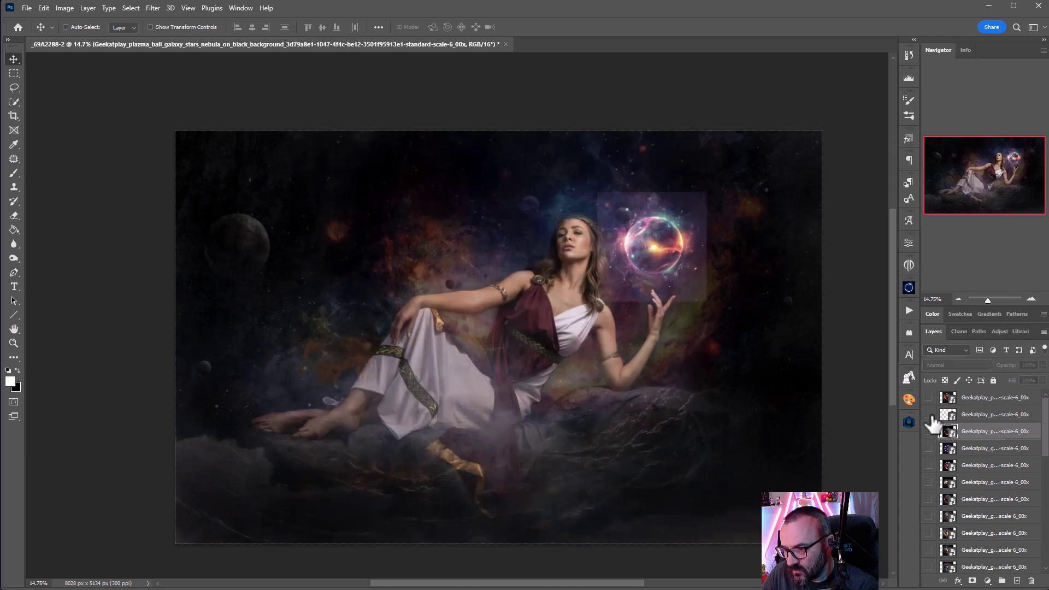
left_click(931, 415)
- Preview the remaining glowing ball layers, deleting the magenta-and-cyan ball with golden flames and the planet with glowing orange cracks
left_click(939, 451)
left_click(930, 448)
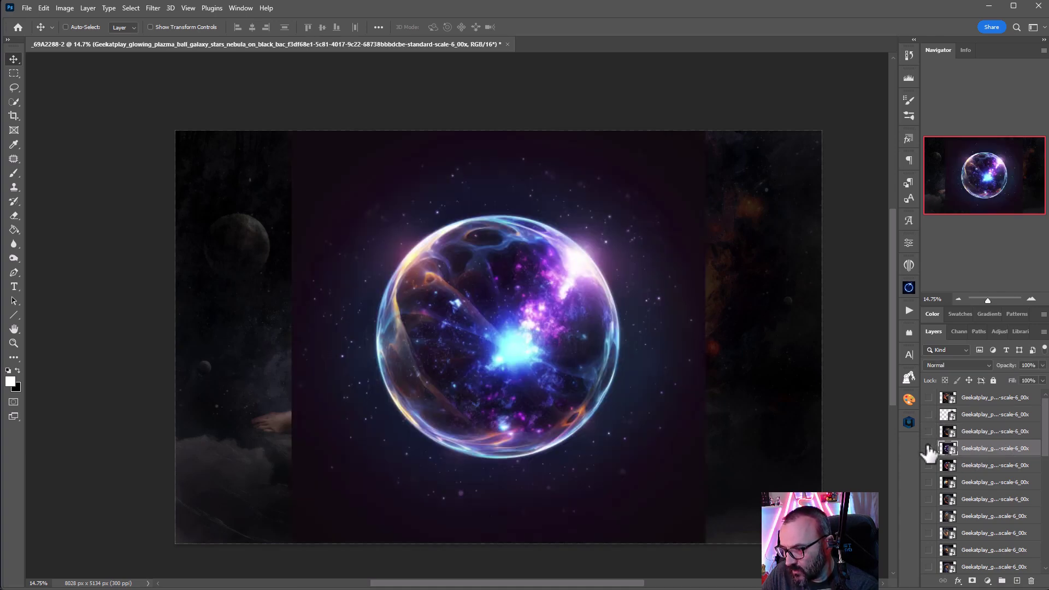
left_click(929, 449)
left_click(930, 465)
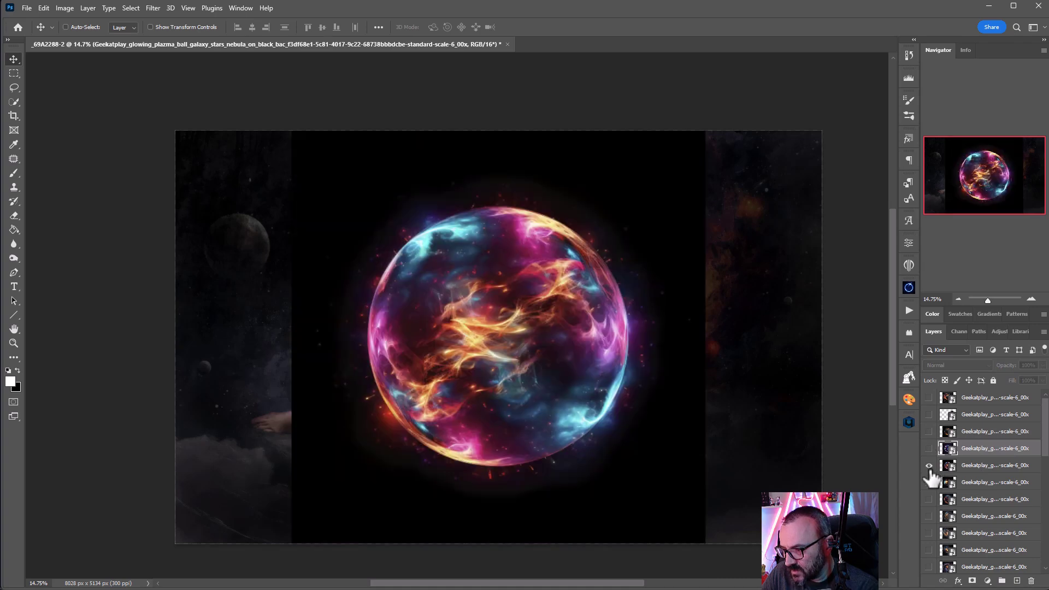
left_click(957, 466)
left_click(929, 465)
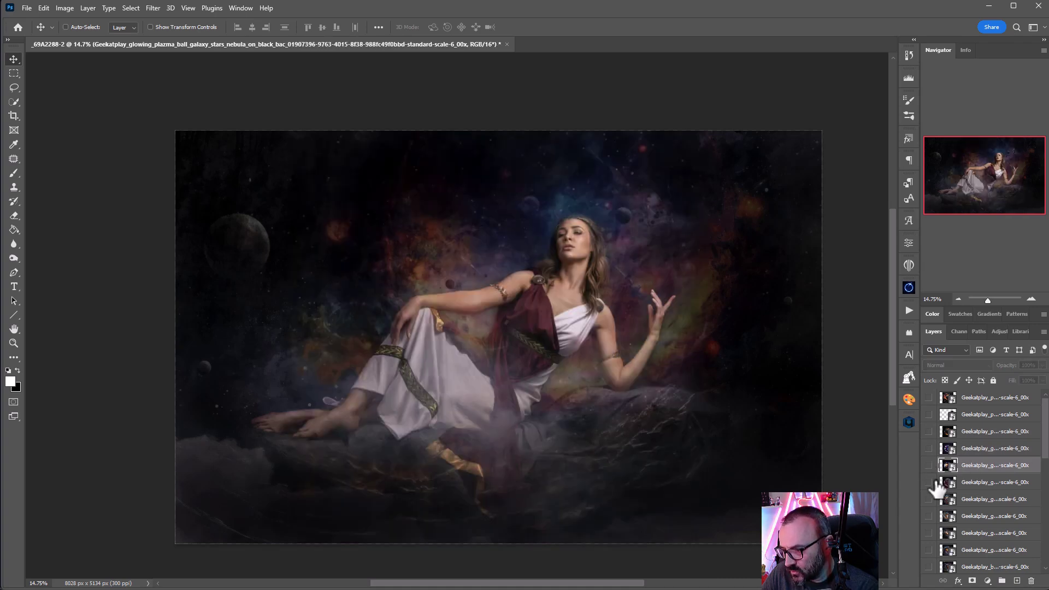
left_click(929, 465)
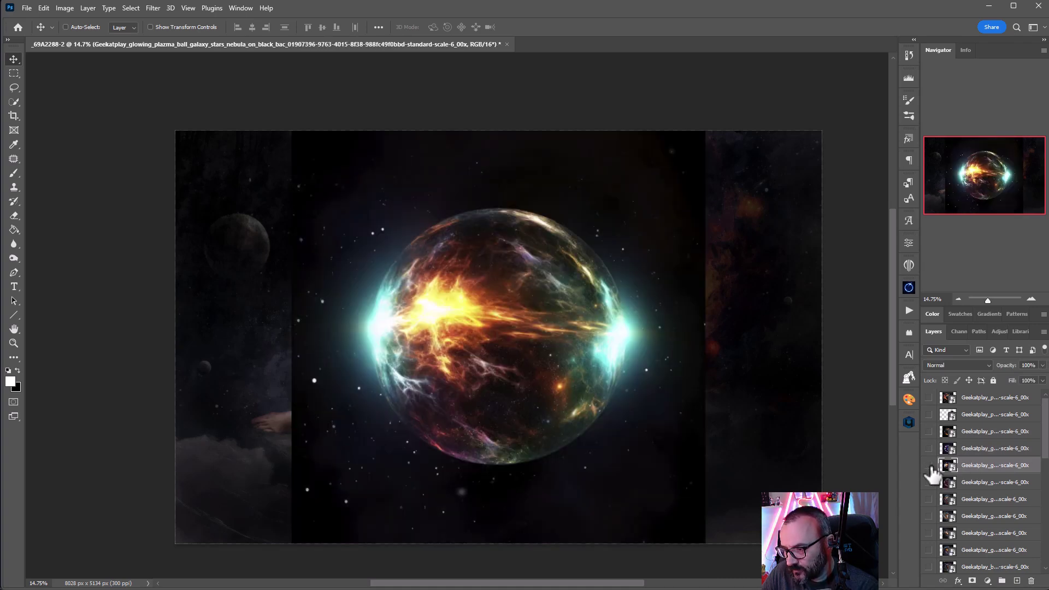
left_click(929, 465)
left_click(929, 482)
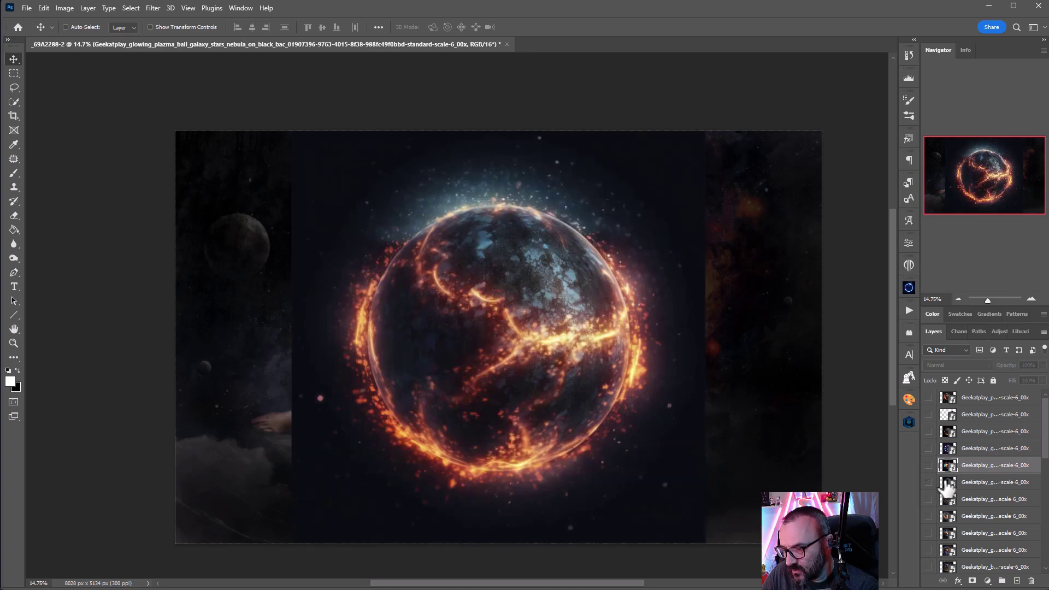
left_click(929, 482)
- Show the ringed spiral galaxy layer, position it behind the woman's head and raised hand in Screen mode, and hide it for comparison
left_click(929, 482)
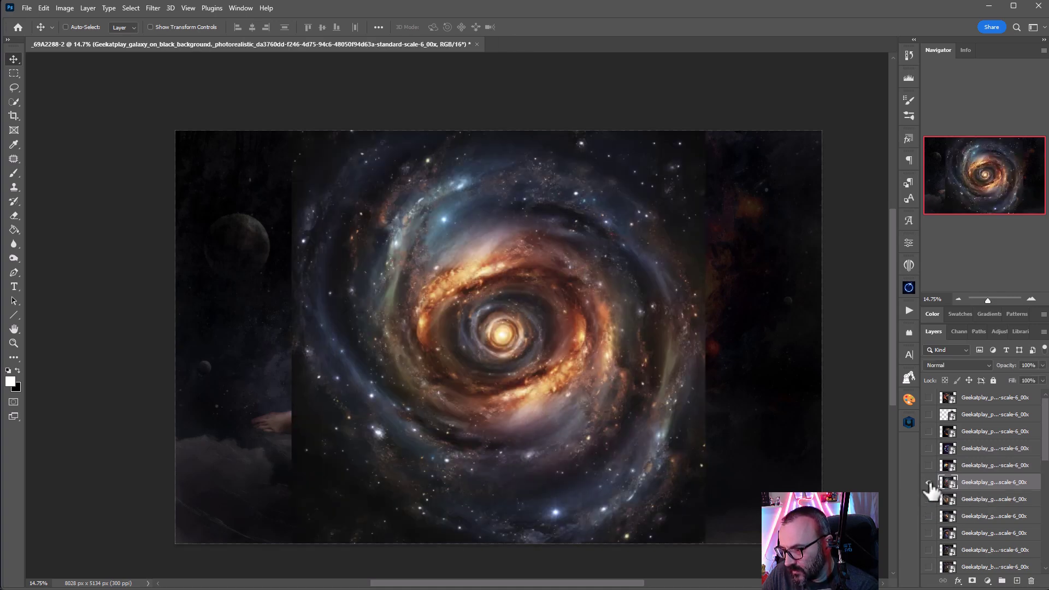
left_click_drag(544, 368, 724, 313)
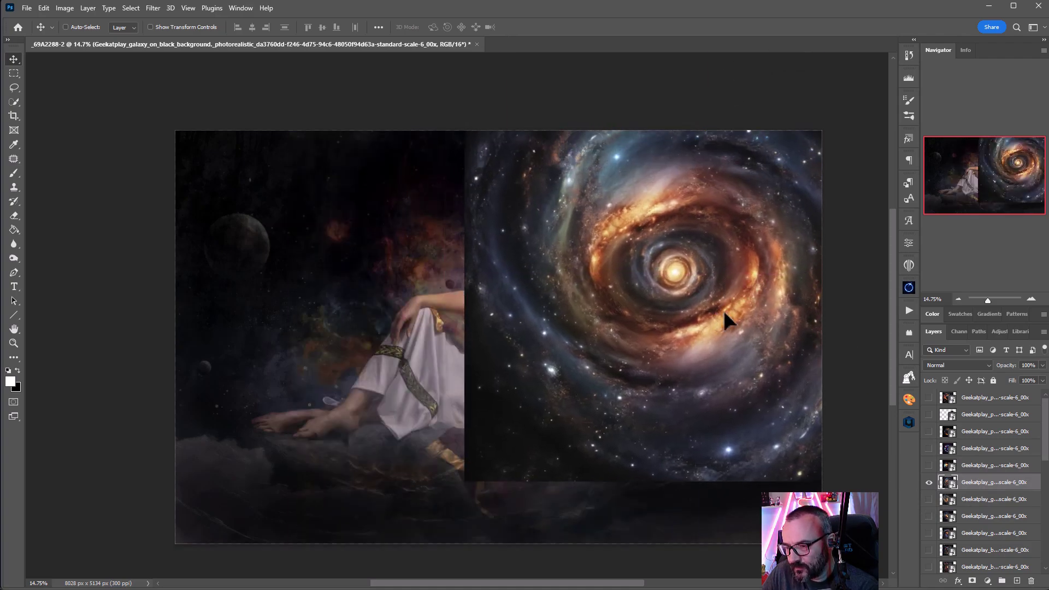
left_click(981, 363)
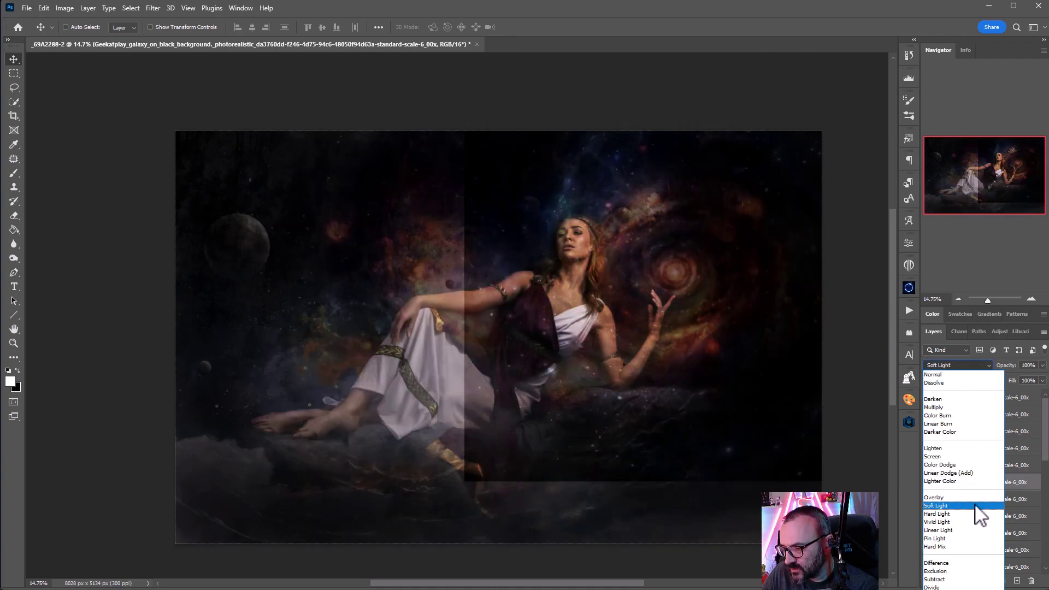
left_click(973, 457)
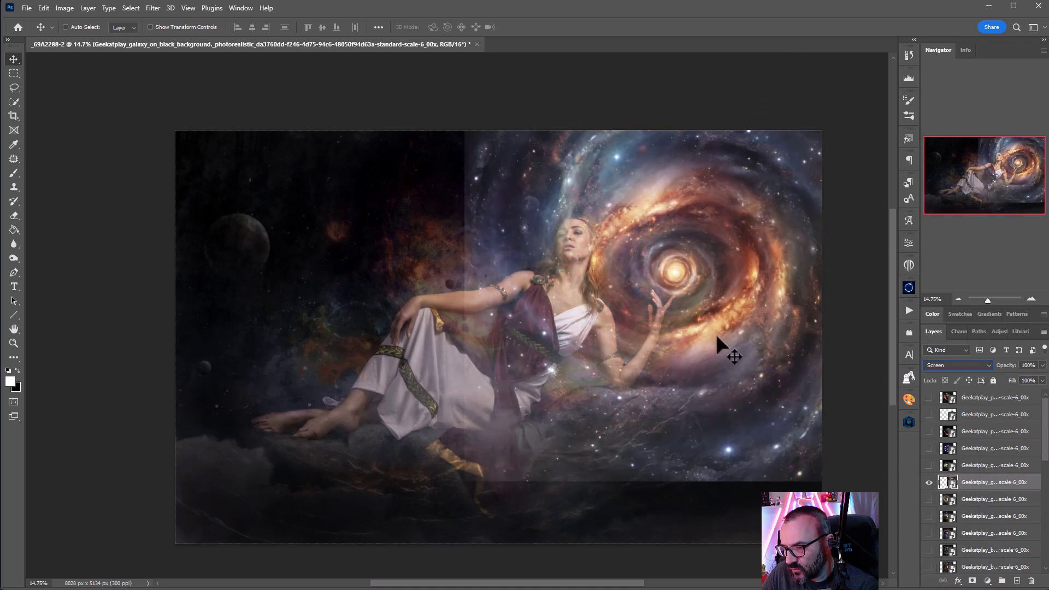
mouse_move(696, 268)
left_mouse_down()
mouse_move(684, 234)
mouse_move(680, 258)
left_mouse_up()
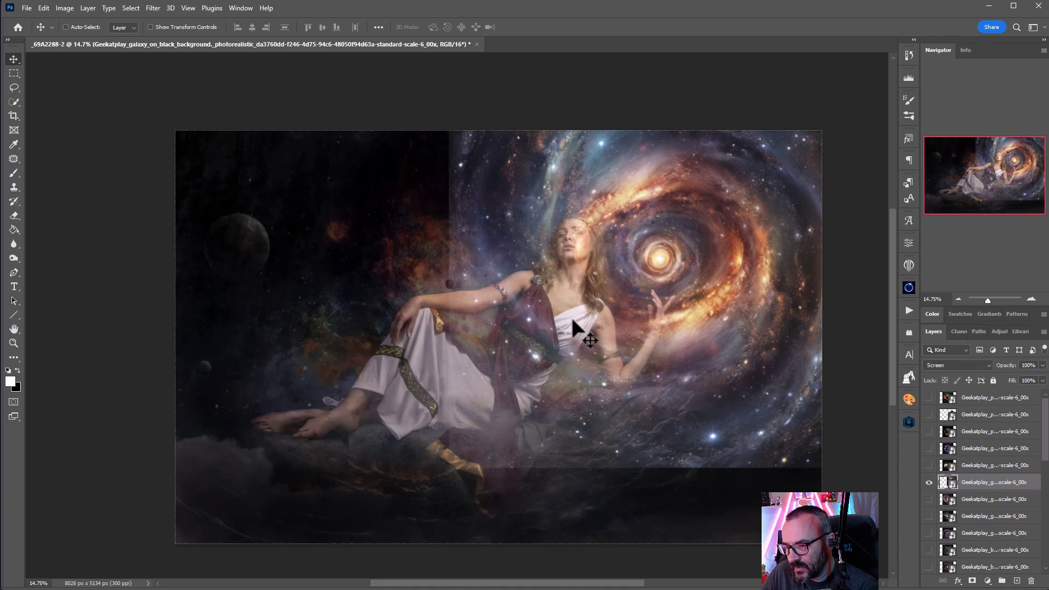
left_click(929, 482)
- Preview the pale-cored spiral galaxy with orange dust lanes and delete its layer
left_click(929, 499)
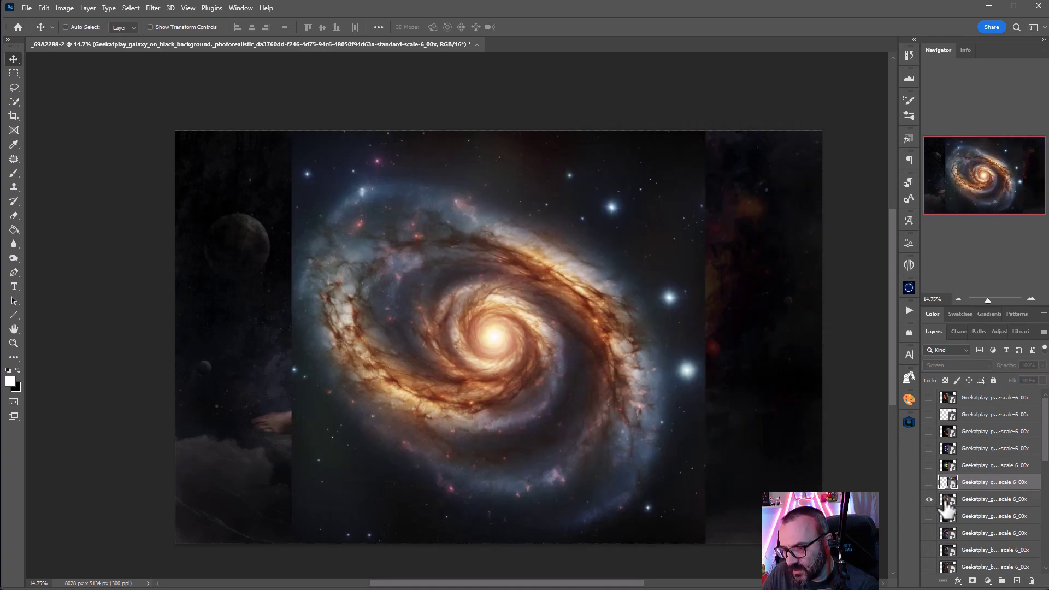
left_click(979, 500)
left_click(929, 499)
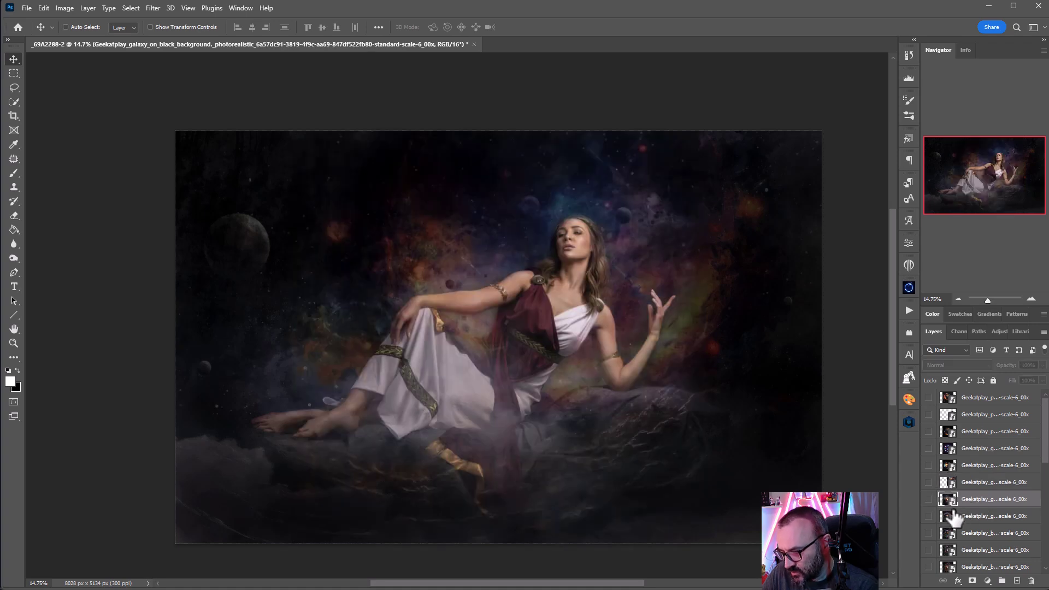
- Show the diagonal galaxy with the bright yellow core, position it over the raised hand and set its blend mode to Screen
left_click(929, 499)
left_click_drag(560, 310, 716, 224)
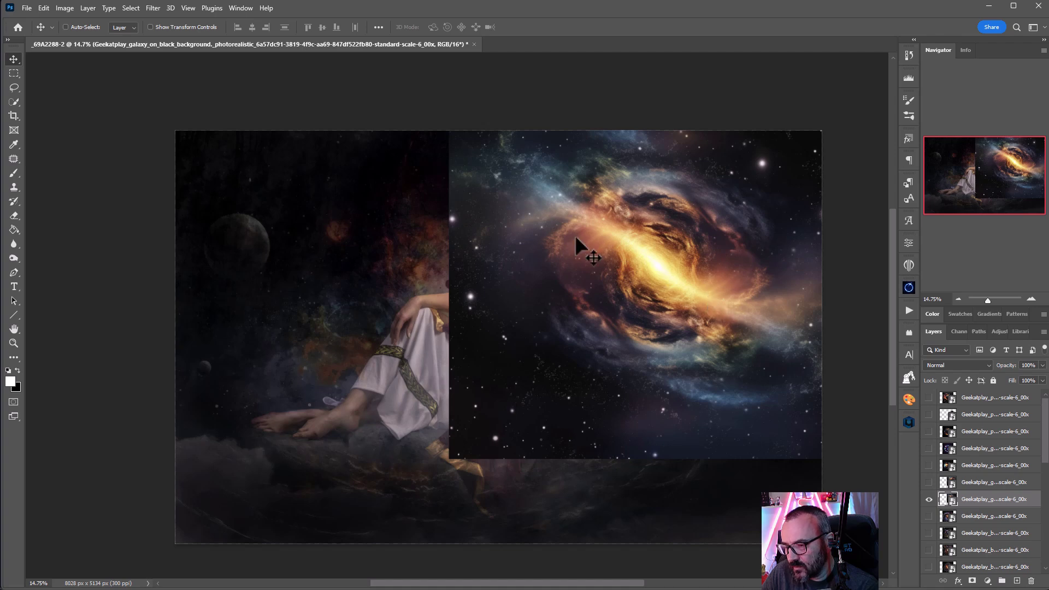
left_click(966, 363)
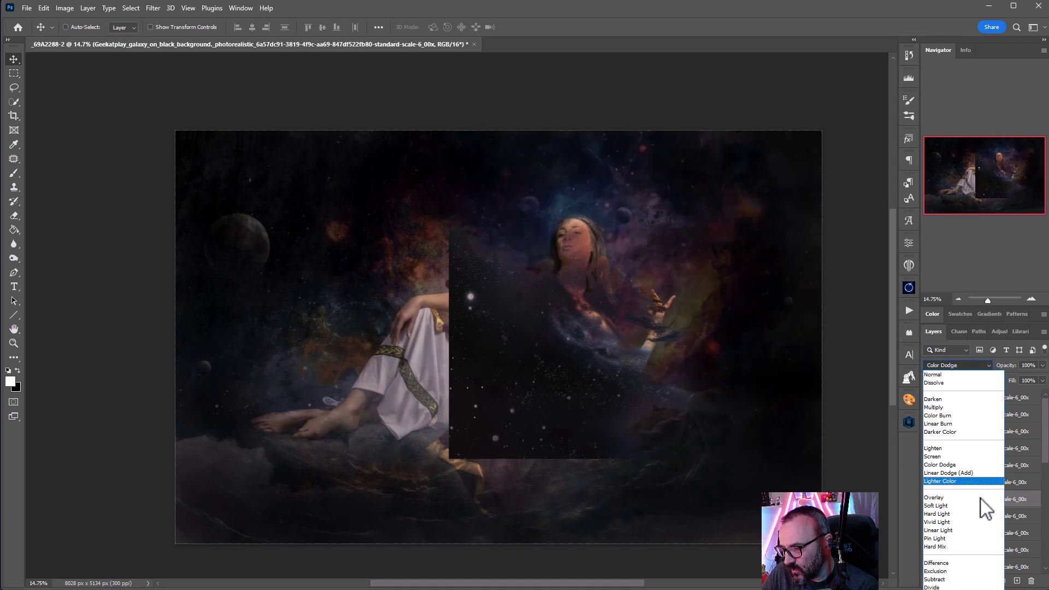
left_click(963, 458)
mouse_move(721, 301)
left_mouse_down()
mouse_move(743, 267)
mouse_move(727, 303)
left_mouse_up()
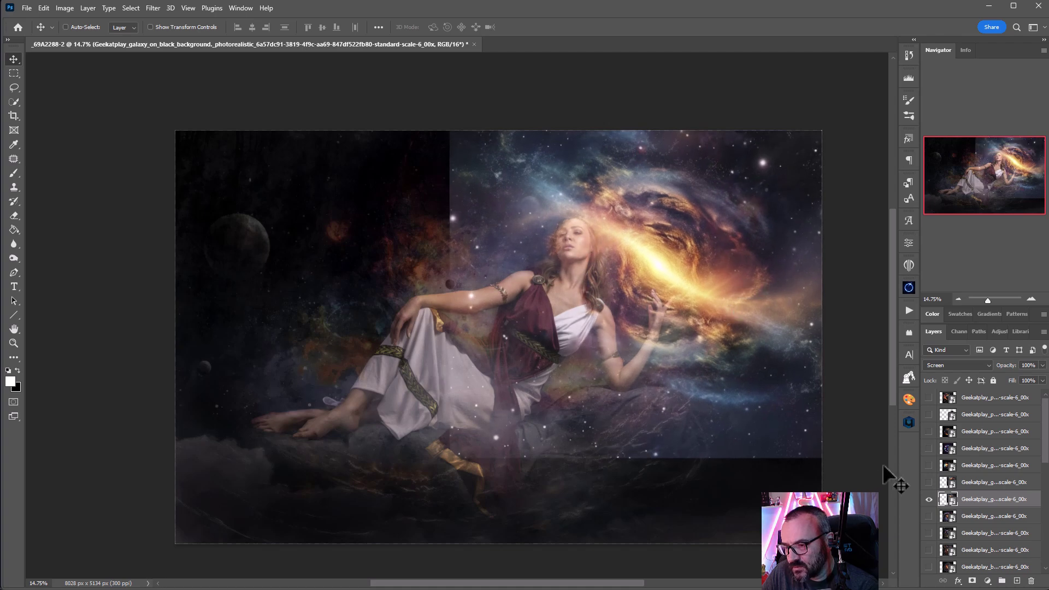
- Rotate the diagonal galaxy by -35.29° so its bright core lies nearly level above the raised hand, and hide the layer
key("ctrl")
key("ctrl+t")
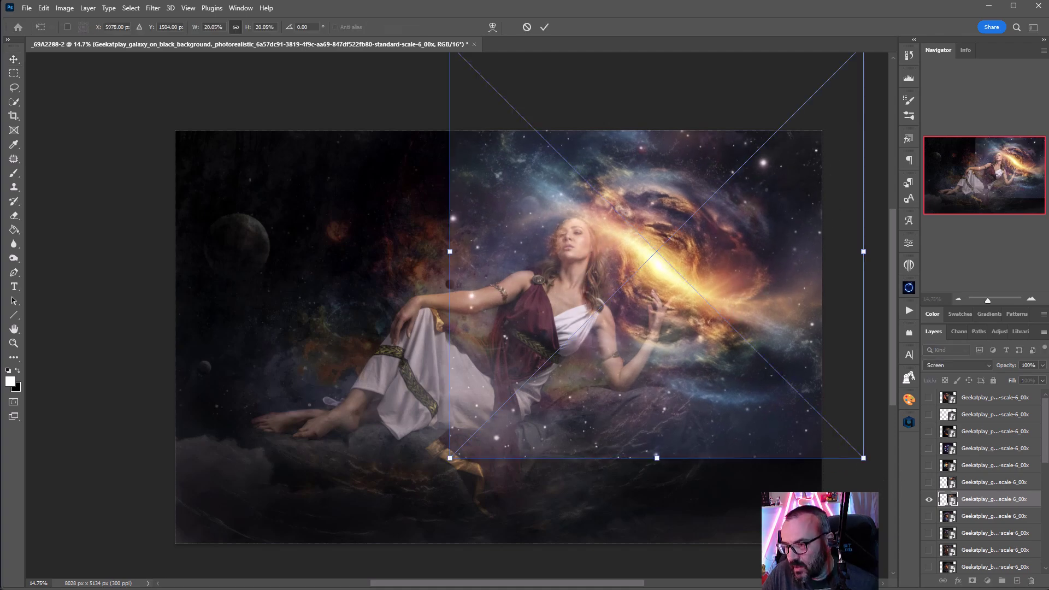
key("Return")
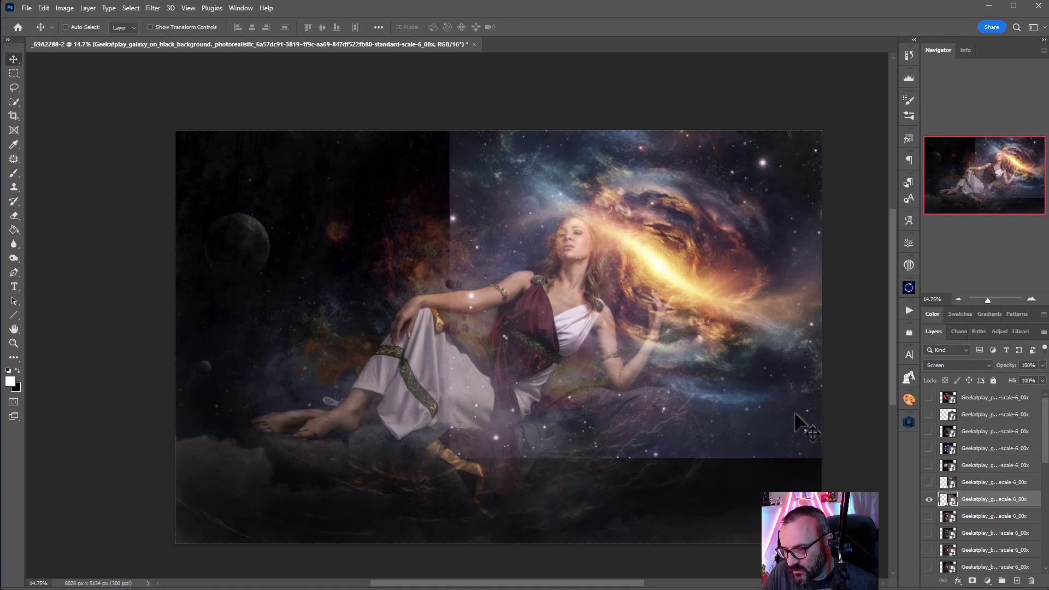
key("ctrl+t")
left_click_drag(866, 462, 866, 302)
mouse_move(762, 294)
left_mouse_down()
mouse_move(733, 315)
mouse_move(759, 293)
left_mouse_up()
mouse_move(588, 547)
left_mouse_down()
mouse_move(687, 538)
mouse_move(605, 545)
left_mouse_up()
left_click_drag(698, 426, 735, 336)
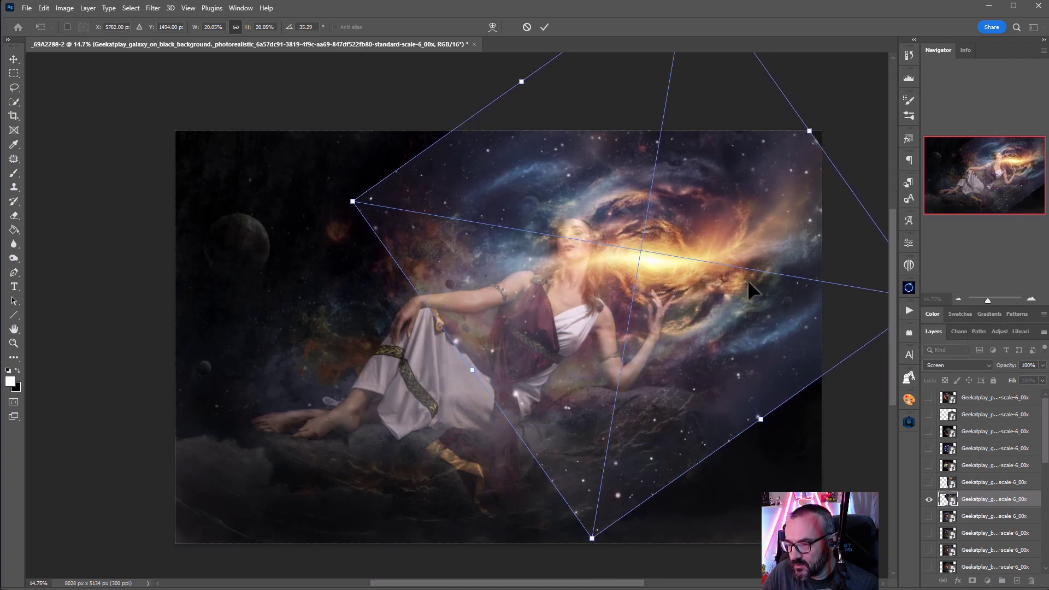
key("Return")
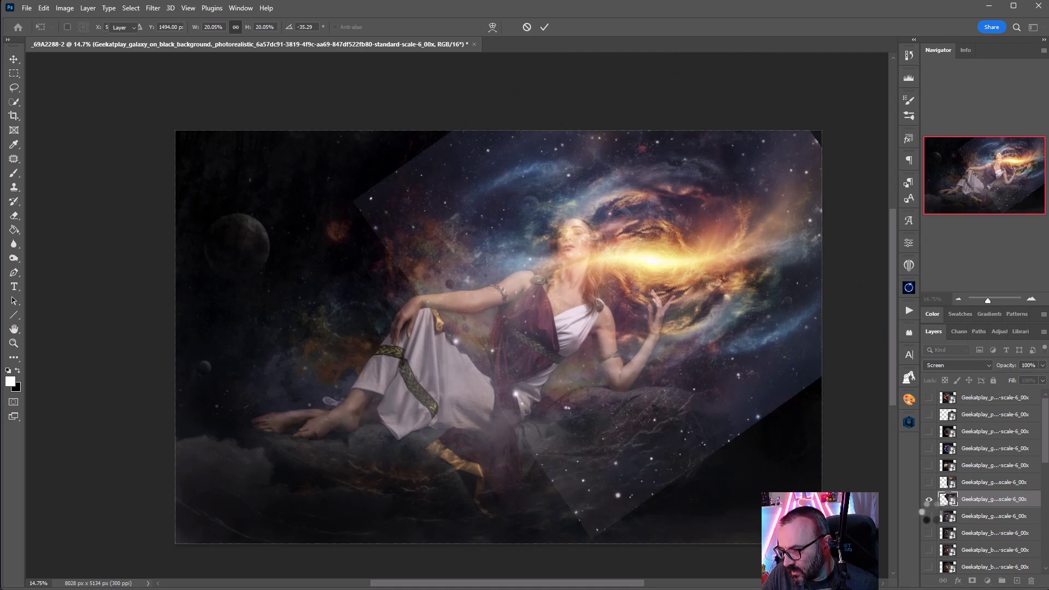
left_click(929, 499)
- Preview and delete the purple-and-red spiral galaxy layer and the pale planet encircled by colourful particle streaks
left_click(929, 516)
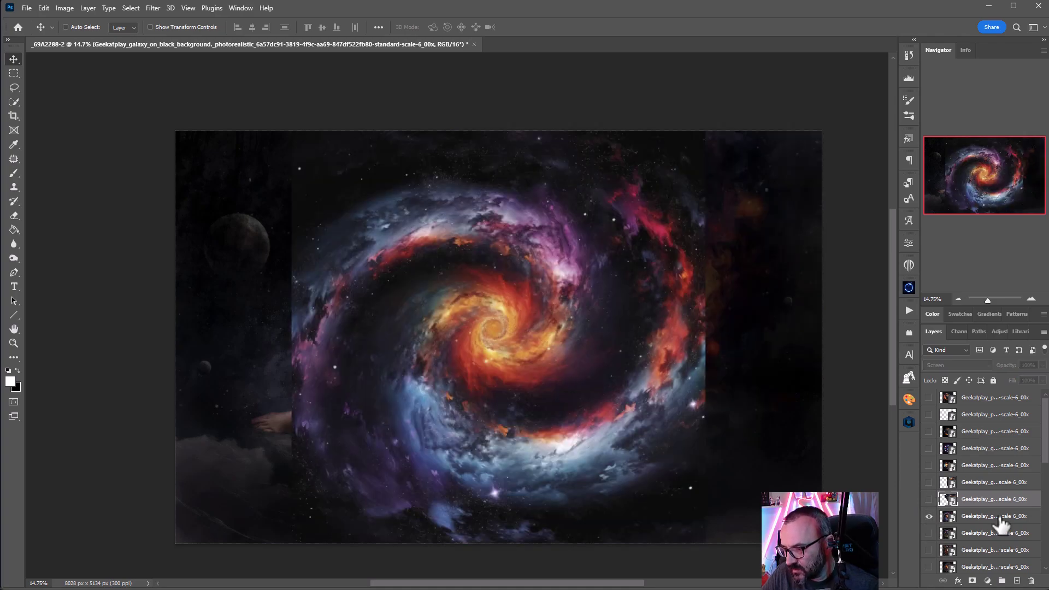
left_click(933, 516)
key("Delete")
left_click(929, 516)
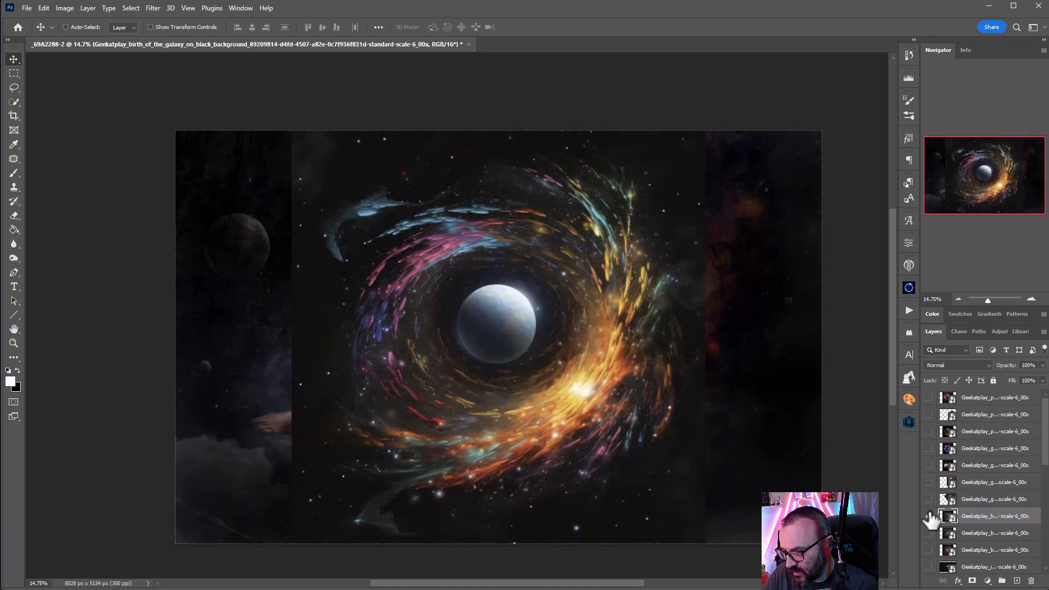
key("Delete")
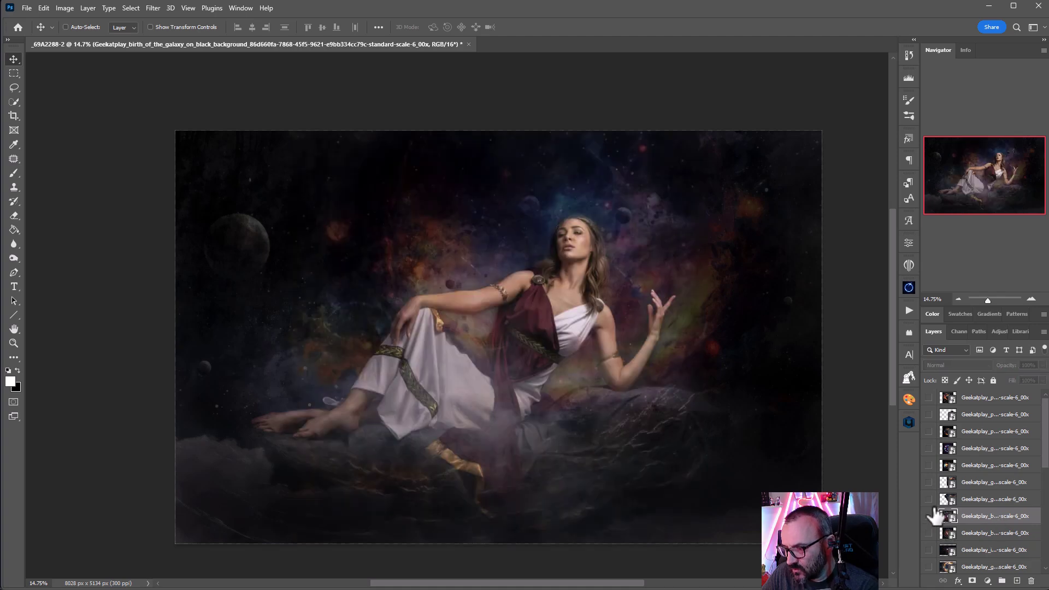
- Try the next birth-of-the-galaxy layer over the woman with Soft Light blending, and delete the layer
left_click(929, 516)
left_click_drag(618, 327, 675, 224)
left_click(968, 365)
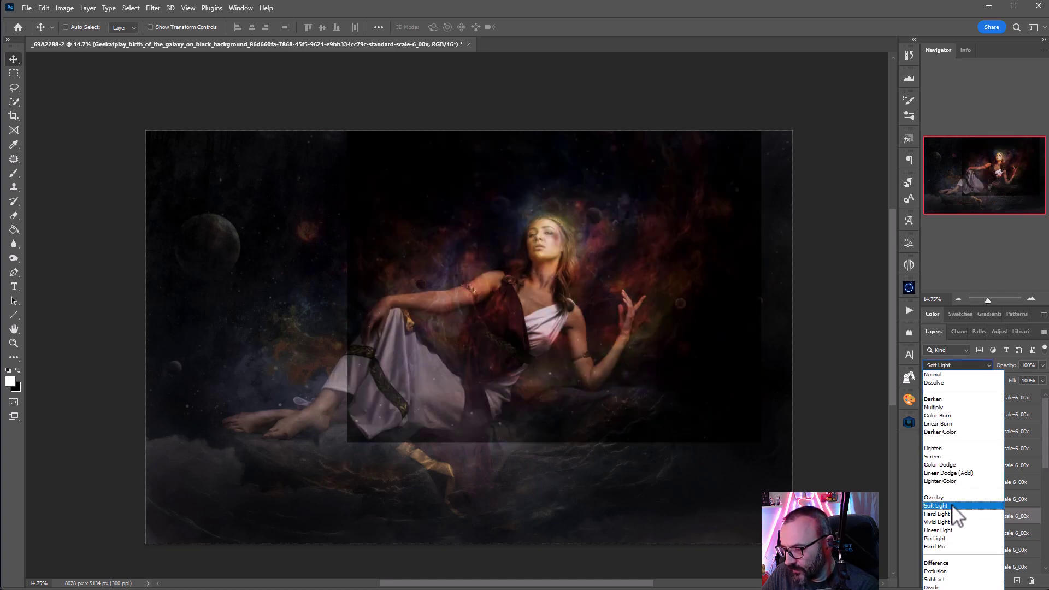
left_click(953, 512)
left_click_drag(739, 346, 354, 390)
key("Delete")
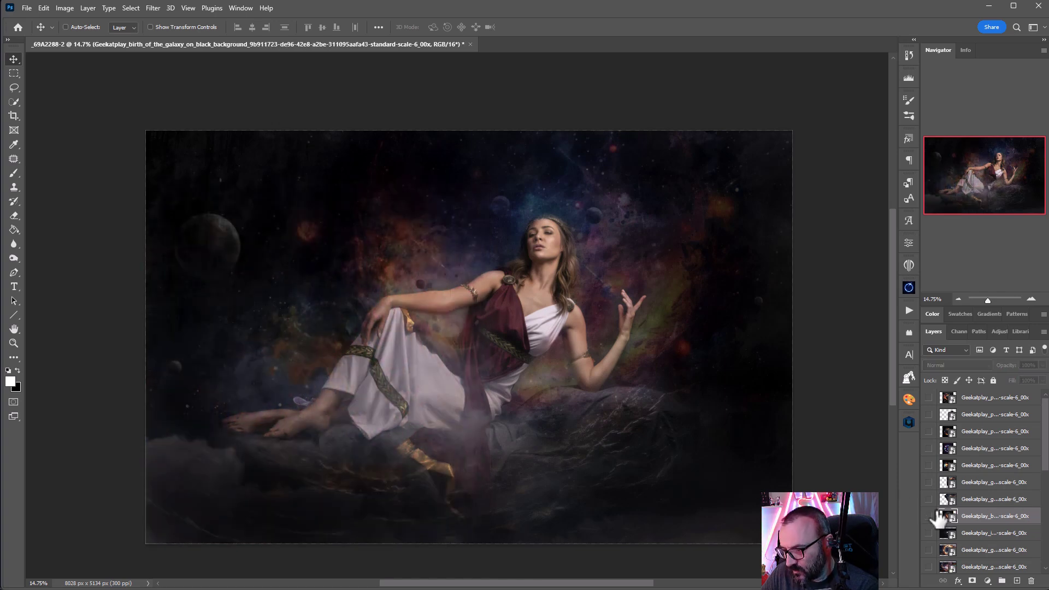
- Preview and delete the remaining birth-of-the-galaxy layer and the deep-galaxy layer with the red-ringed planet
left_click(929, 516)
key("Delete")
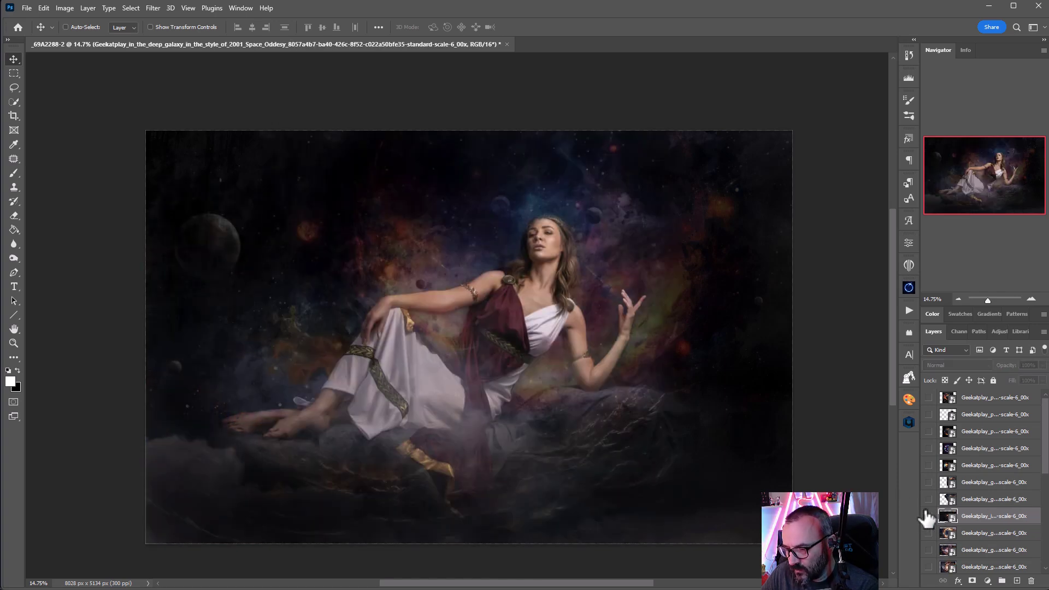
left_click(929, 515)
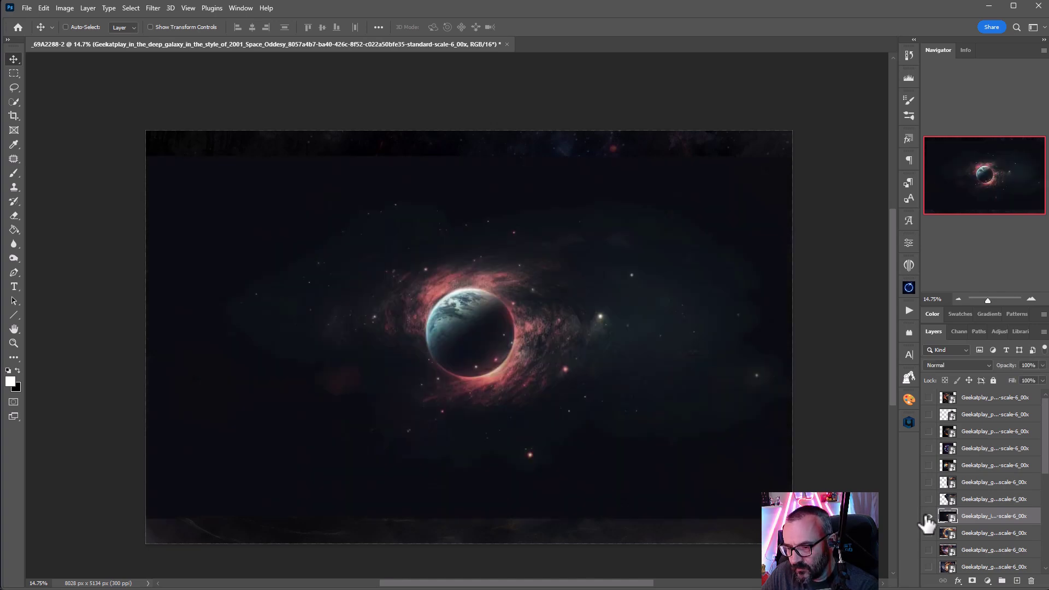
key("Delete")
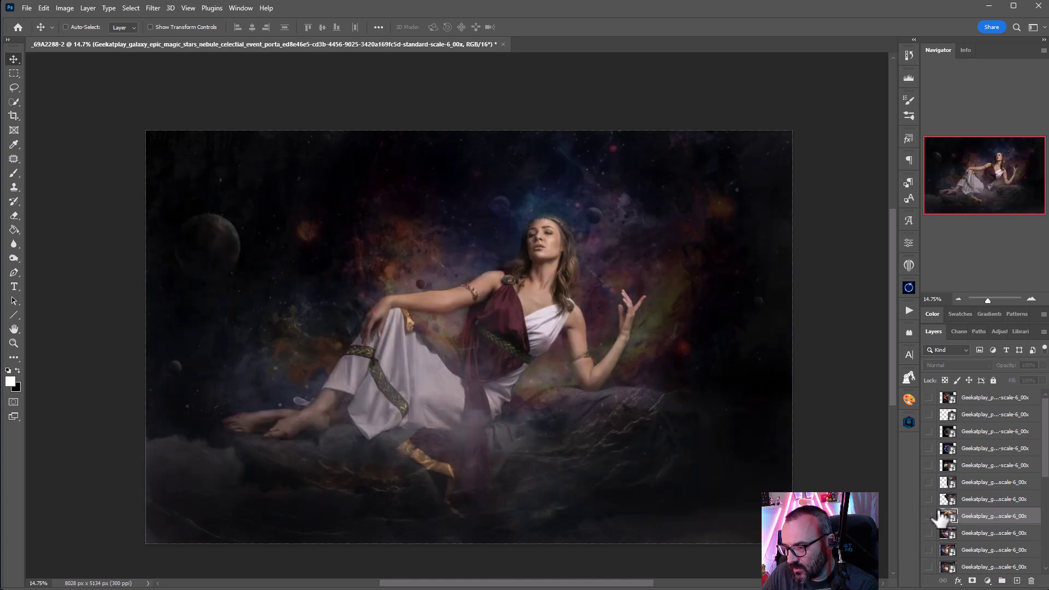
- Preview the celestial portal layer, compare the rotated galaxy with the ringed spiral galaxy, and leave only the ringed spiral visible
left_click(929, 516)
left_click(929, 516)
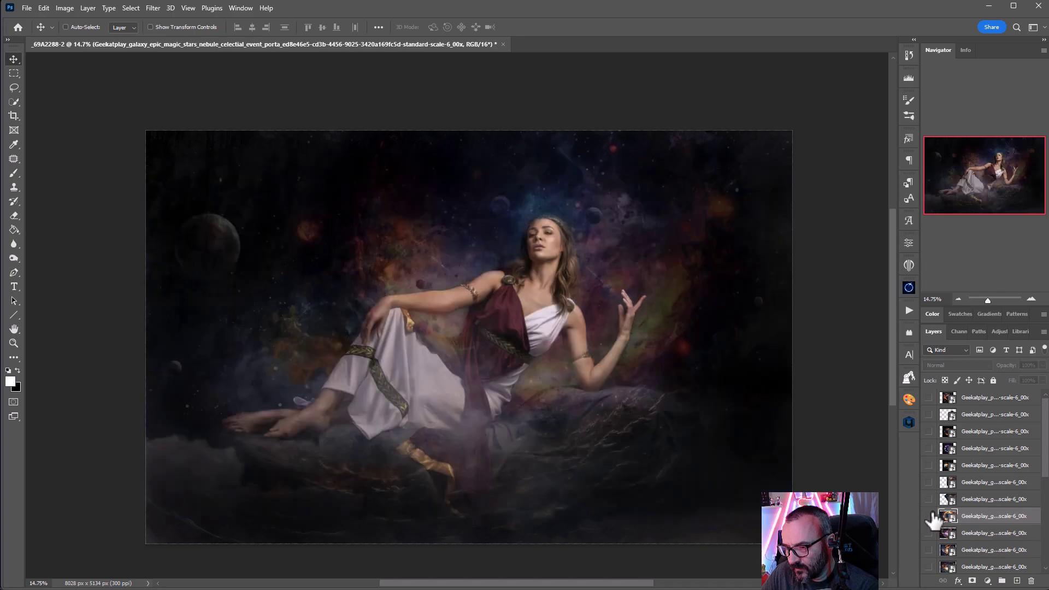
left_click(929, 499)
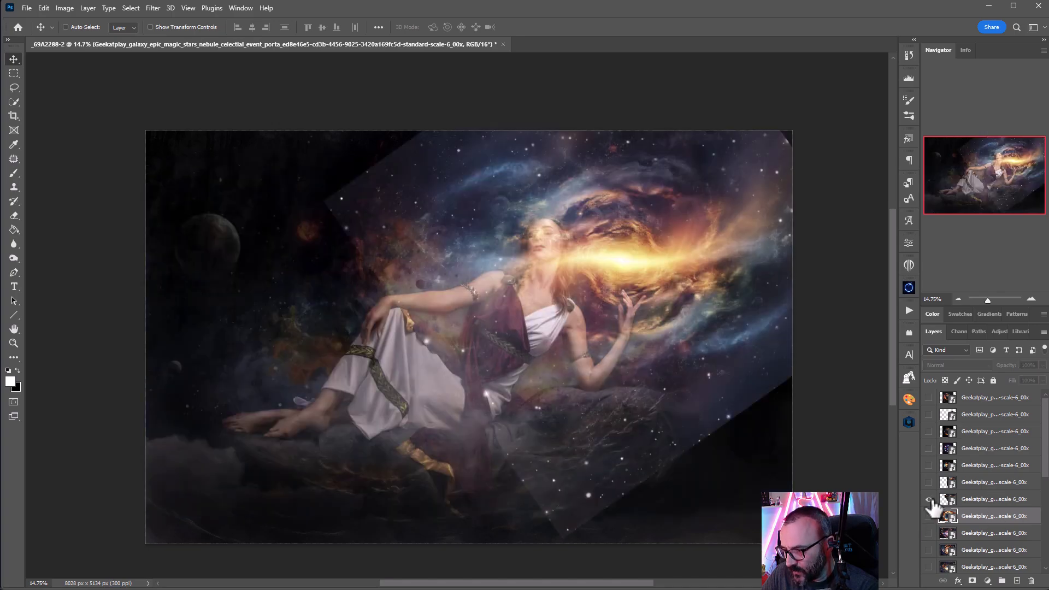
left_click(929, 499)
left_click(929, 482)
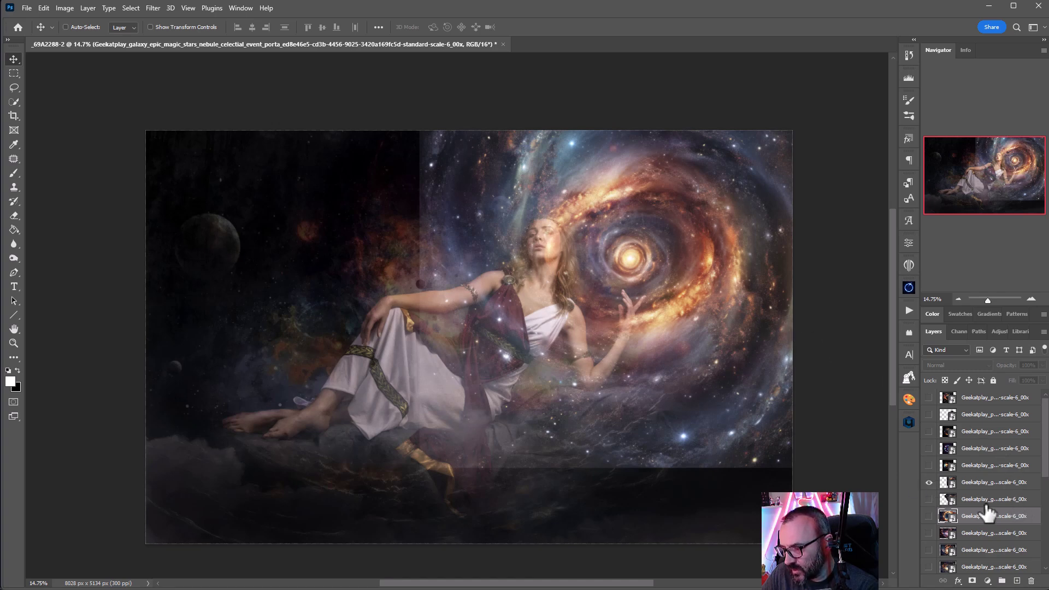
- Scale the ringed spiral galaxy down slightly and center its glowing core just above the raised hand
left_click(994, 482)
mouse_move(691, 302)
left_mouse_down()
mouse_move(722, 283)
mouse_move(696, 304)
left_mouse_up()
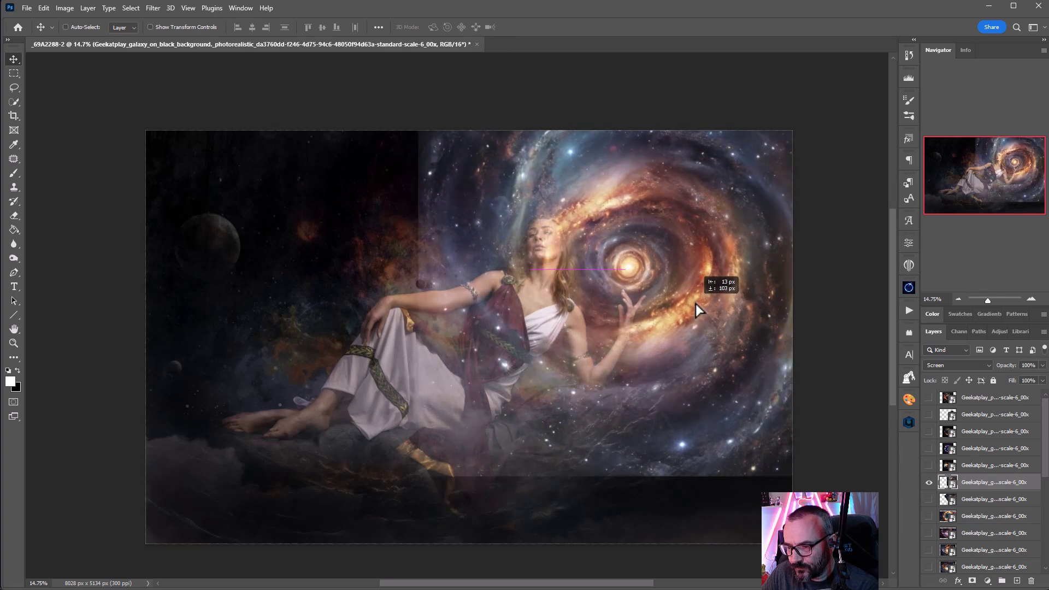
key("ctrl+t")
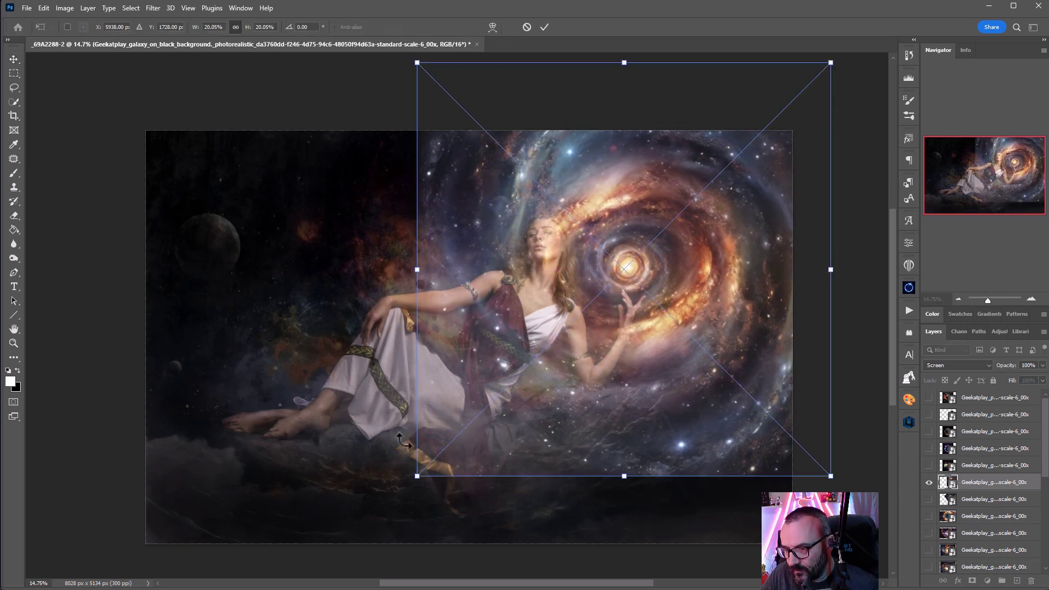
left_click_drag(417, 476, 487, 401)
left_click_drag(747, 267, 706, 299)
key("Return")
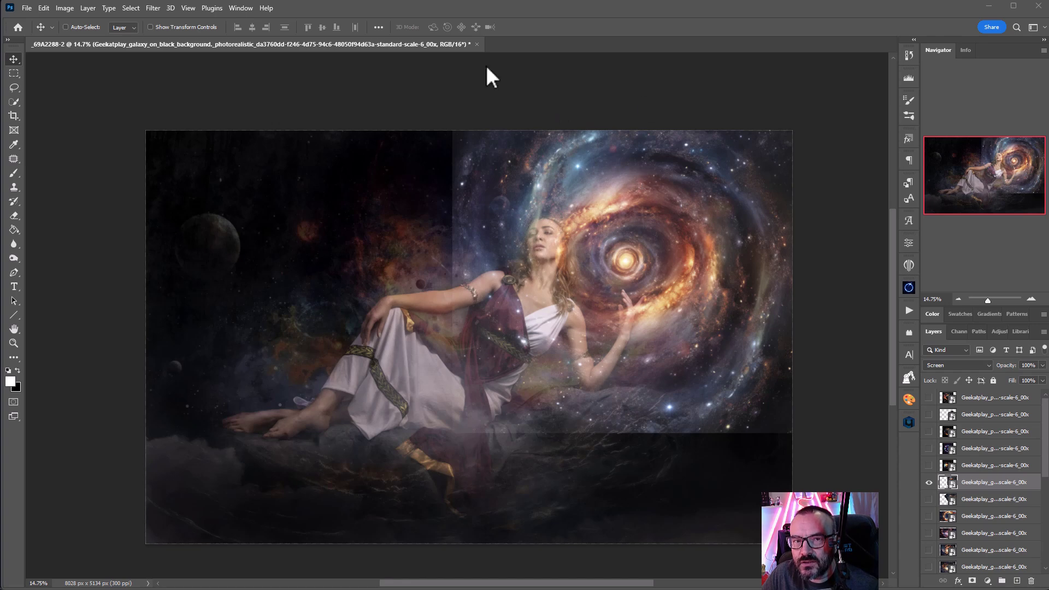
- Add a black mask to the ringed spiral galaxy layer and set the brush to 600 px at 10% opacity
left_click(972, 581, "alt")
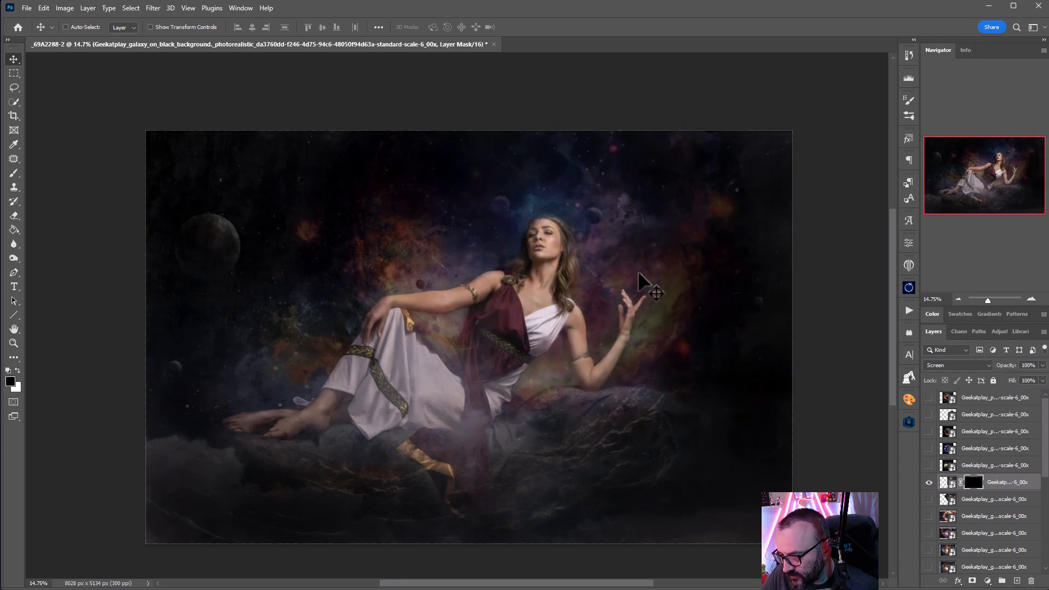
left_click(14, 175)
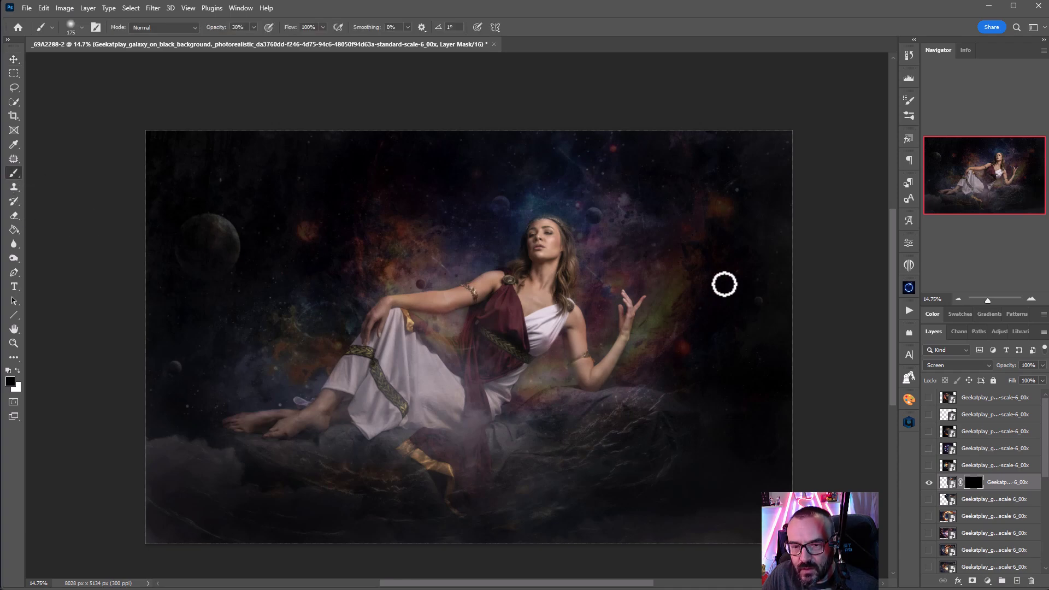
scroll(631, 279, "up", 5)
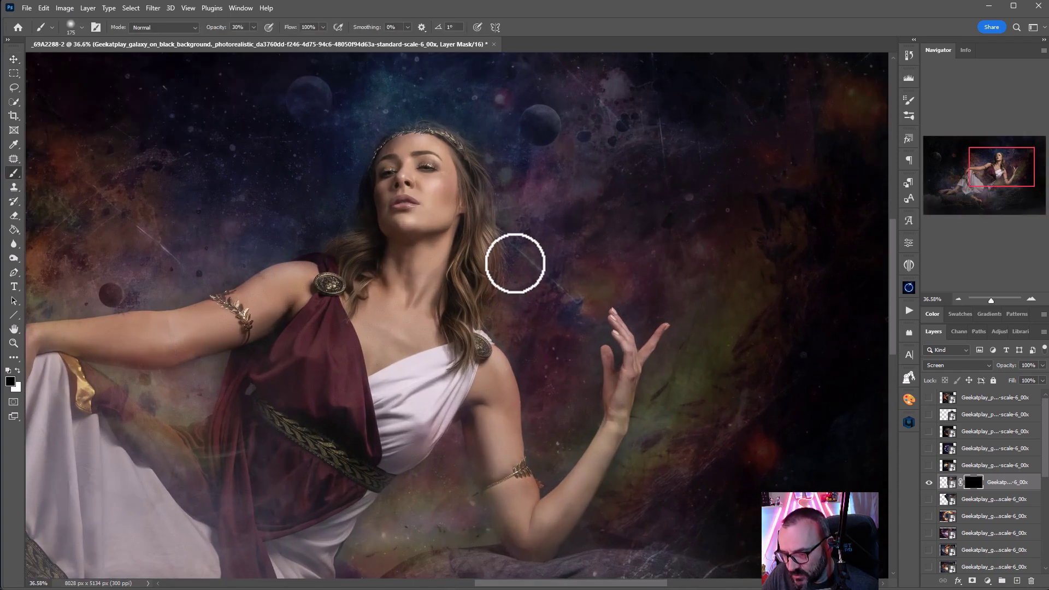
key("1")
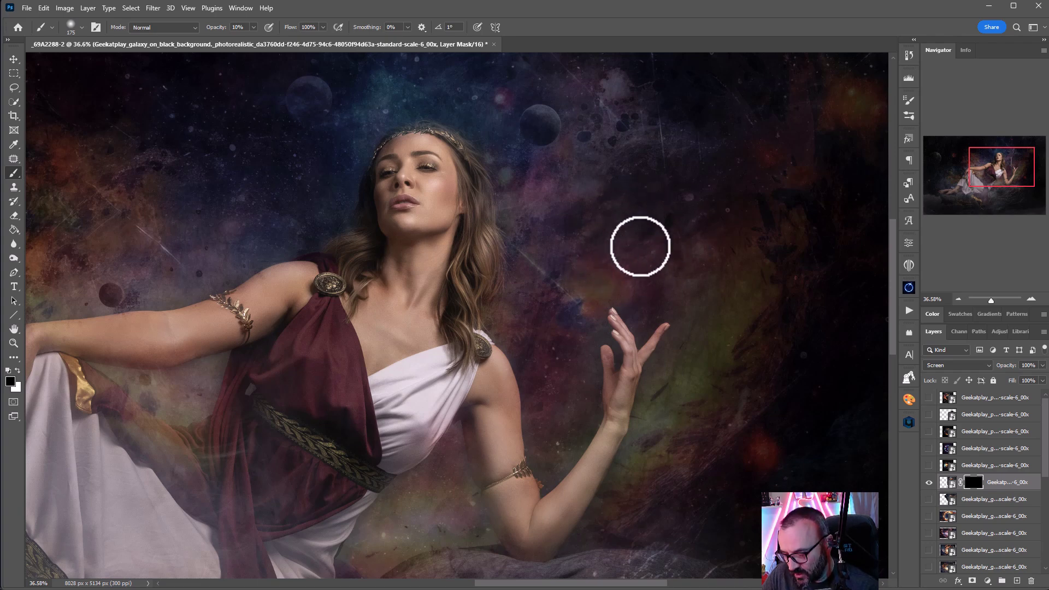
key("bracketright")
key("bracketright")
key("bracketright")
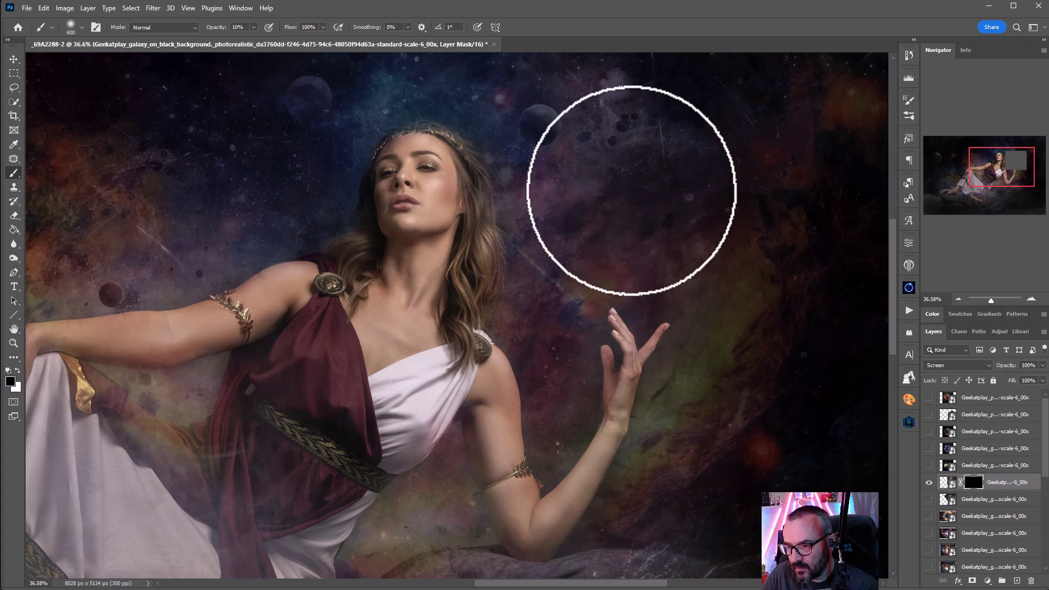
- Paint white on the galaxy mask to reveal the glowing core and inner rings above the raised hand
left_click(17, 371)
left_click(623, 235)
left_click(623, 235)
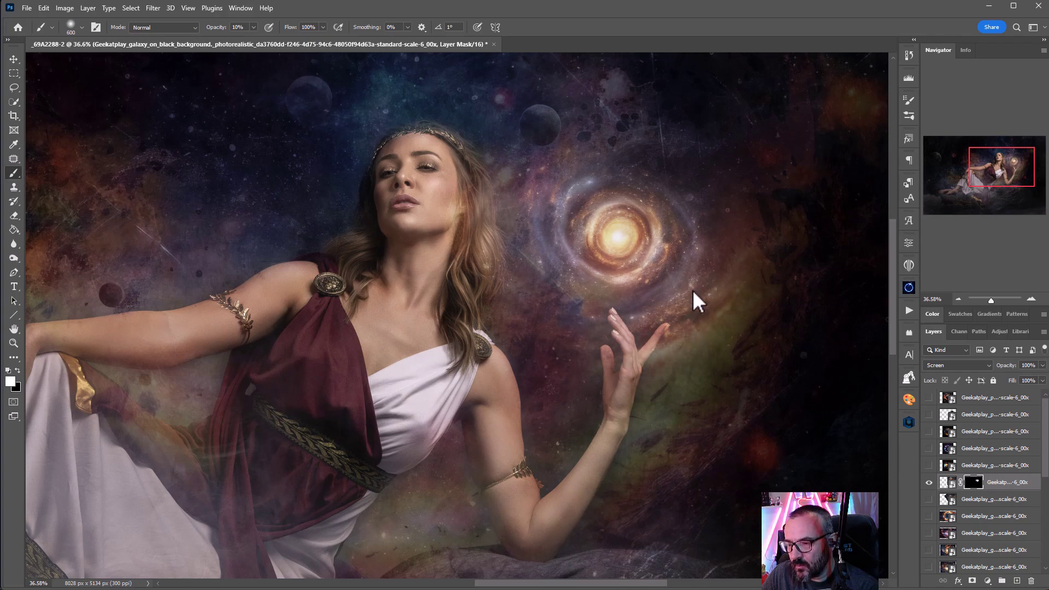
- Enlarge the brush to 1400 px and softly reveal the galaxy's outer arms around the raised hand
key("ctrl+0")
key("bracketright")
key("bracketright")
key("bracketright")
key("bracketright")
key("bracketright")
key("bracketright")
key("bracketright")
key("bracketright")
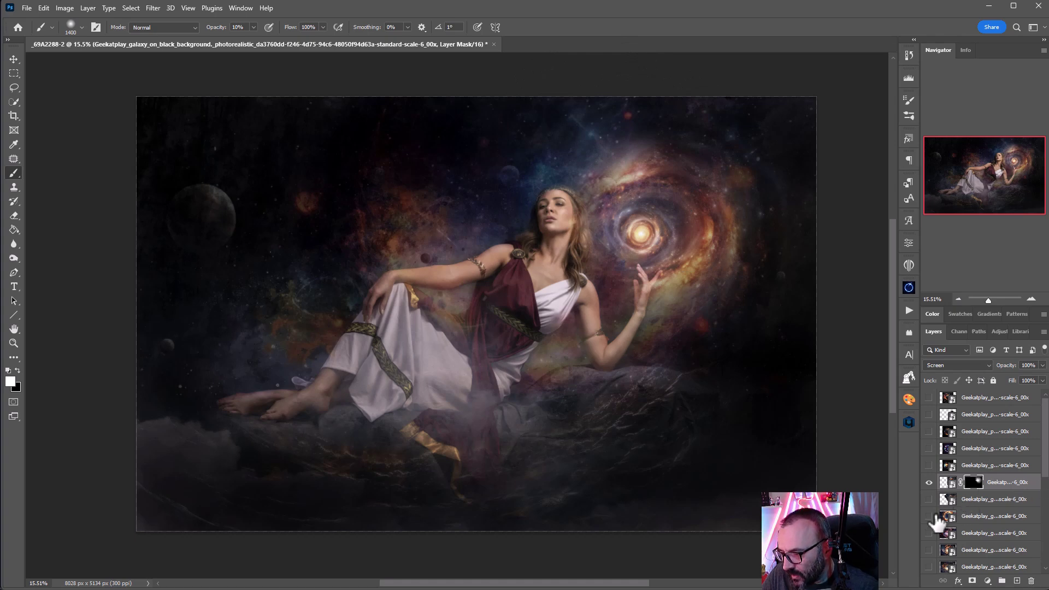
- Show the small plasma orb layer and center it over the galaxy's glowing core above the raised hand
left_click(930, 431)
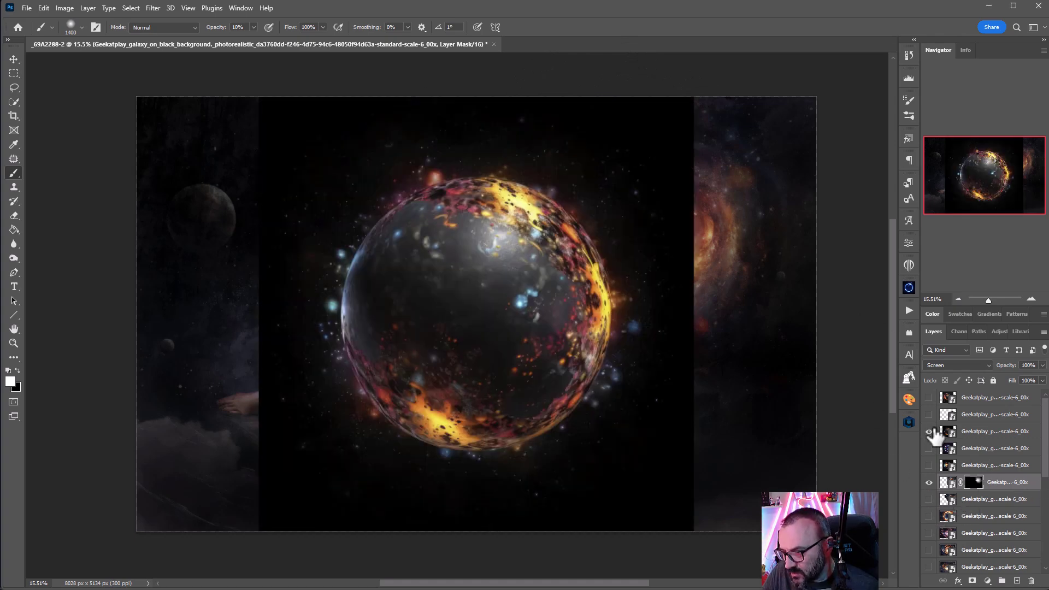
left_click(930, 431)
left_click(929, 397)
left_click(929, 397)
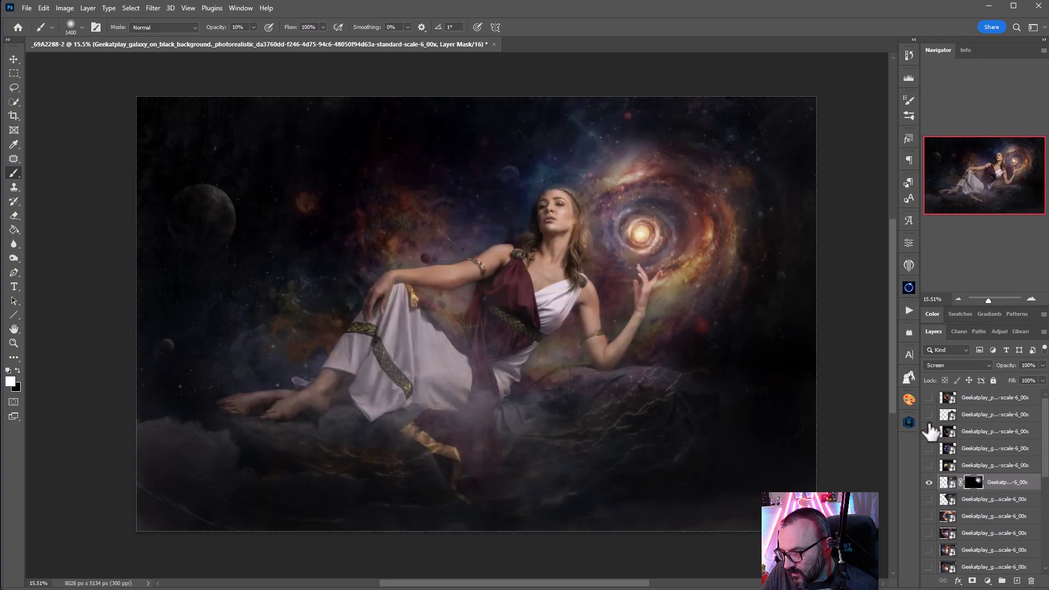
left_click(929, 415)
left_click(1016, 416)
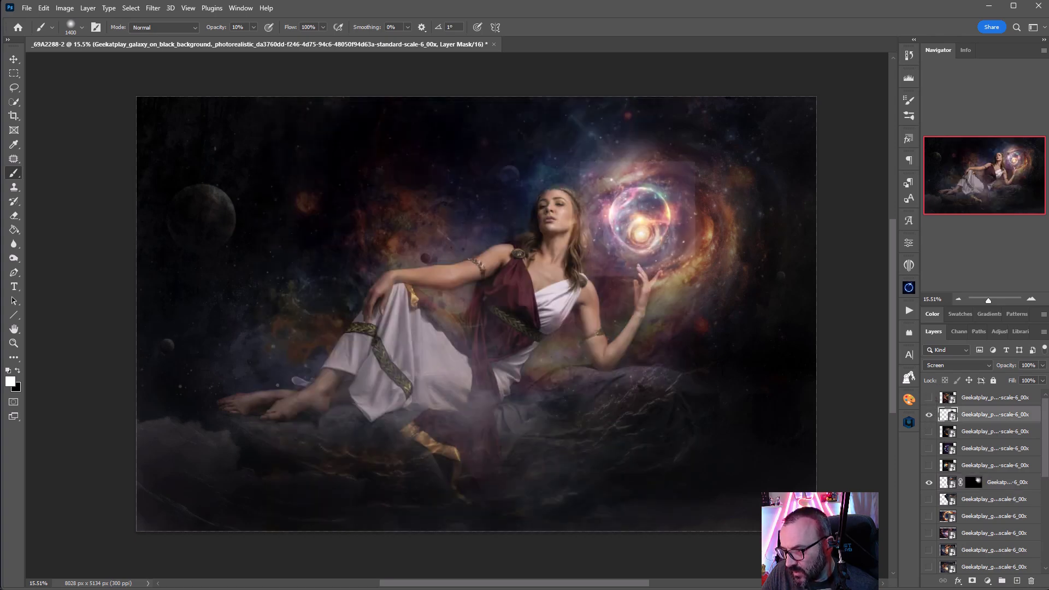
left_click(14, 59)
left_click_drag(664, 297, 658, 273)
scroll(677, 258, "up", 3)
scroll(677, 258, "up", 1)
left_click_drag(631, 214, 667, 218)
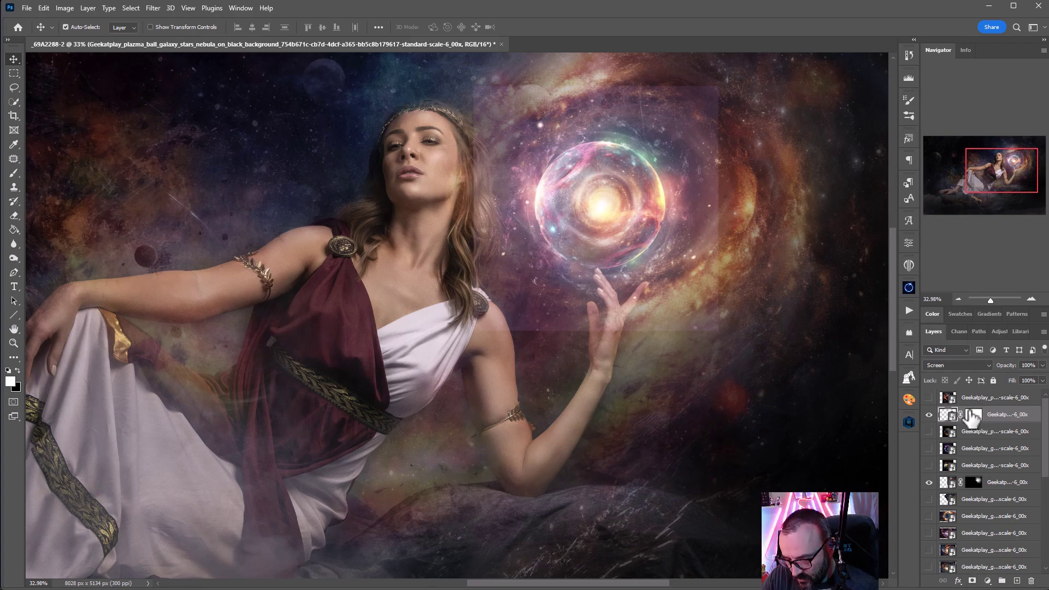
- Add a black mask to the small plasma orb layer and paint white with a 900 px brush to reveal the orb
key("ctrl+i")
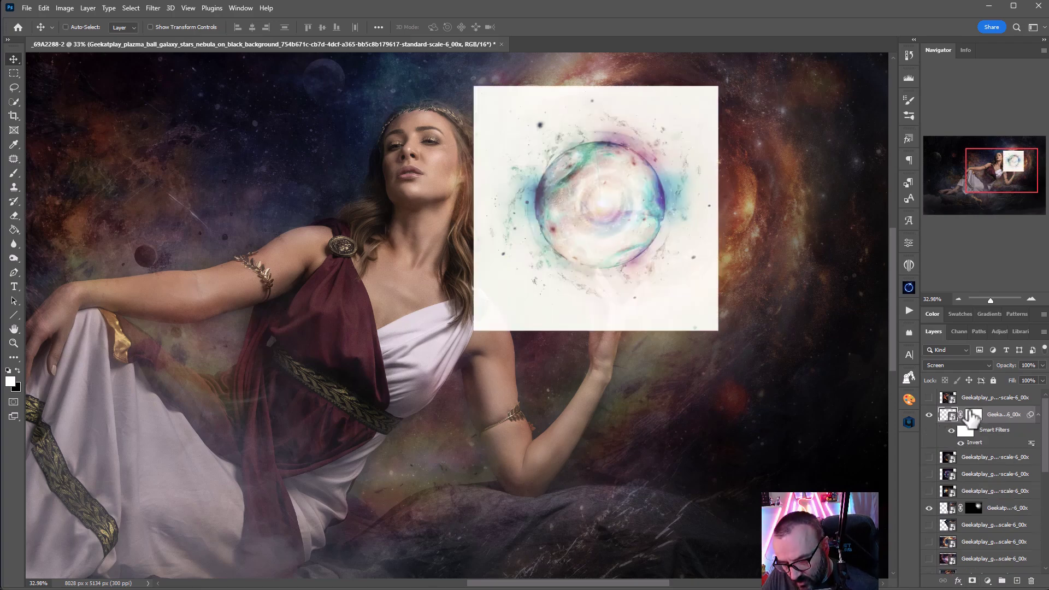
key("ctrl+z")
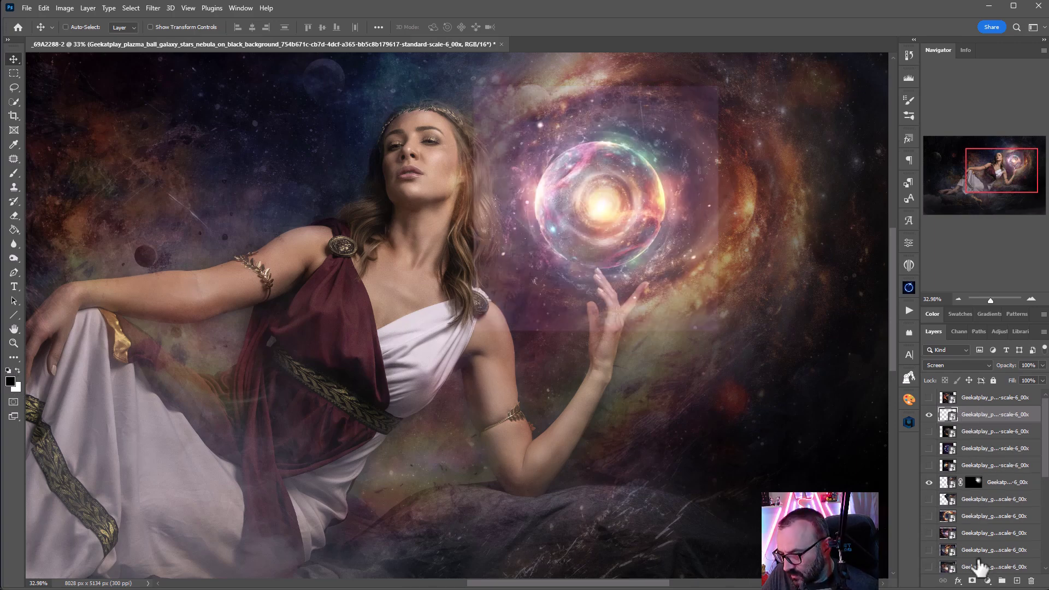
left_click(972, 582, "alt")
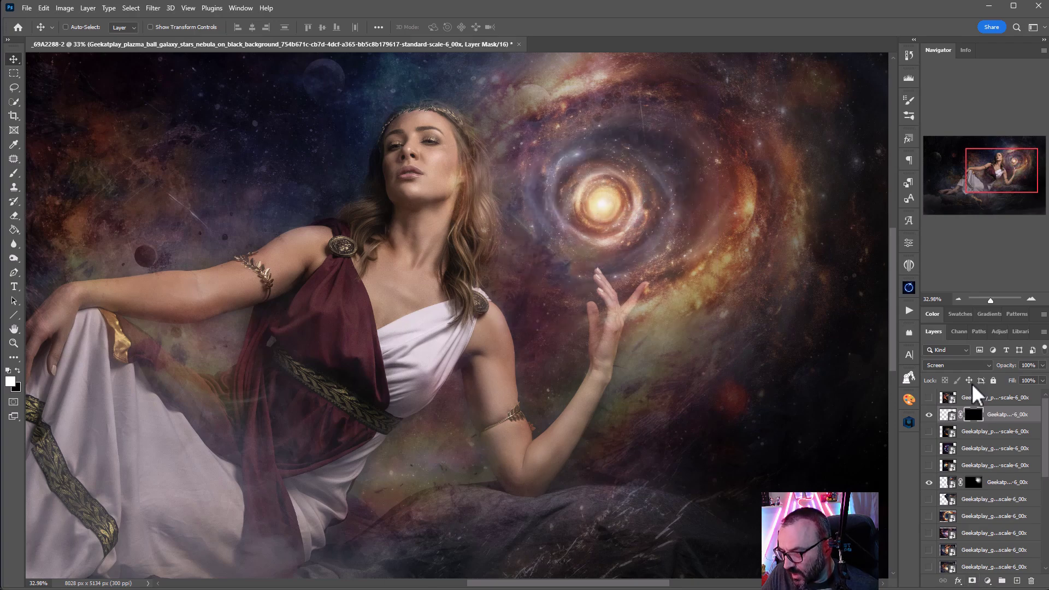
left_click(14, 173)
key("bracketleft")
key("bracketleft")
key("bracketleft")
key("bracketleft")
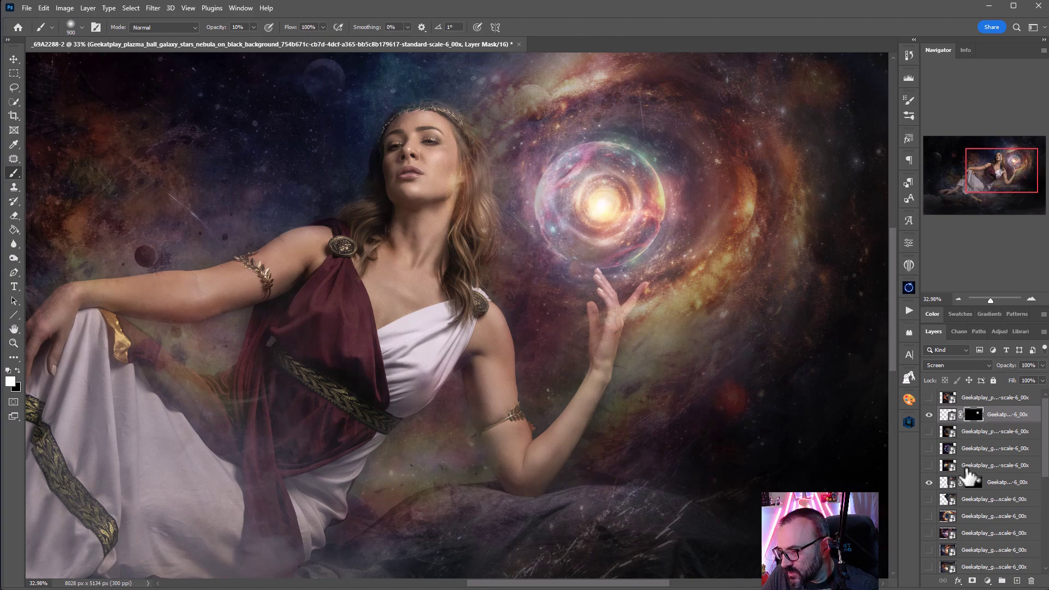
- Try the large blue-purple plasma ball over the galaxy core above the raised hand, scaled to 8.73%
left_click(929, 431)
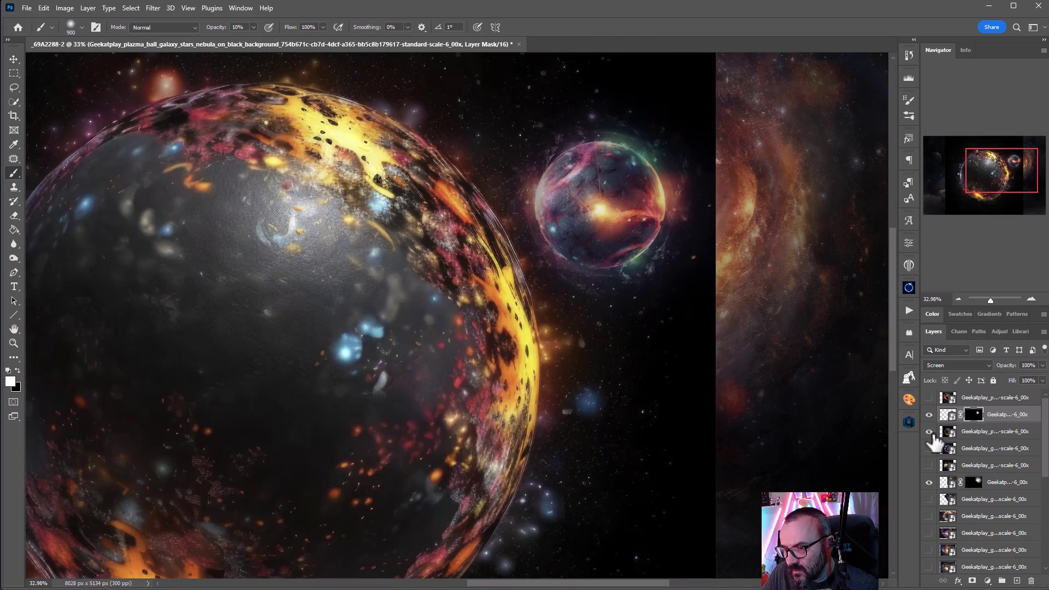
left_click(929, 431)
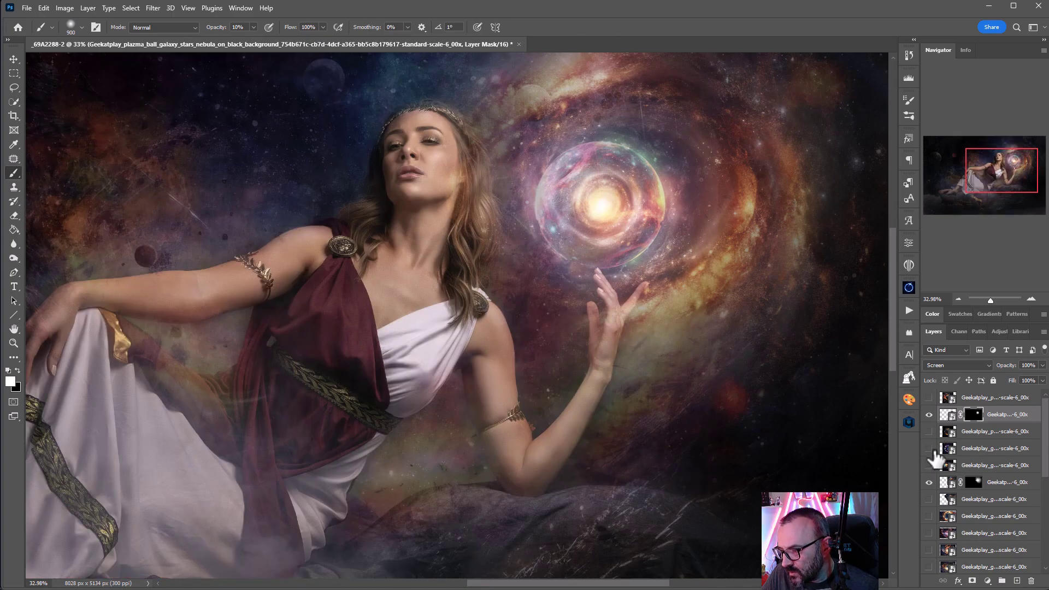
left_click(932, 462)
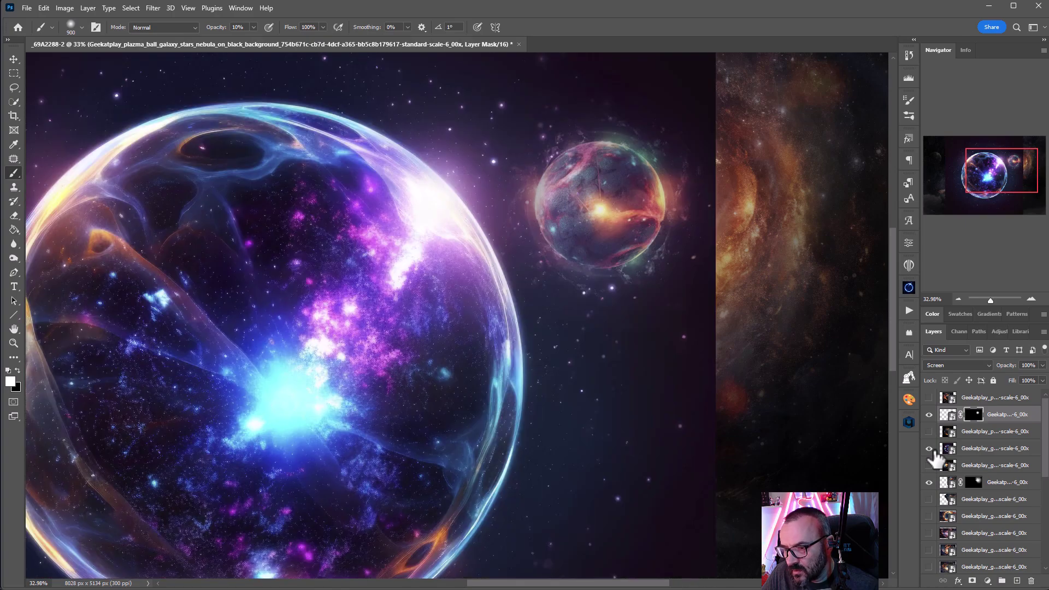
left_click(994, 447)
key("ctrl+0")
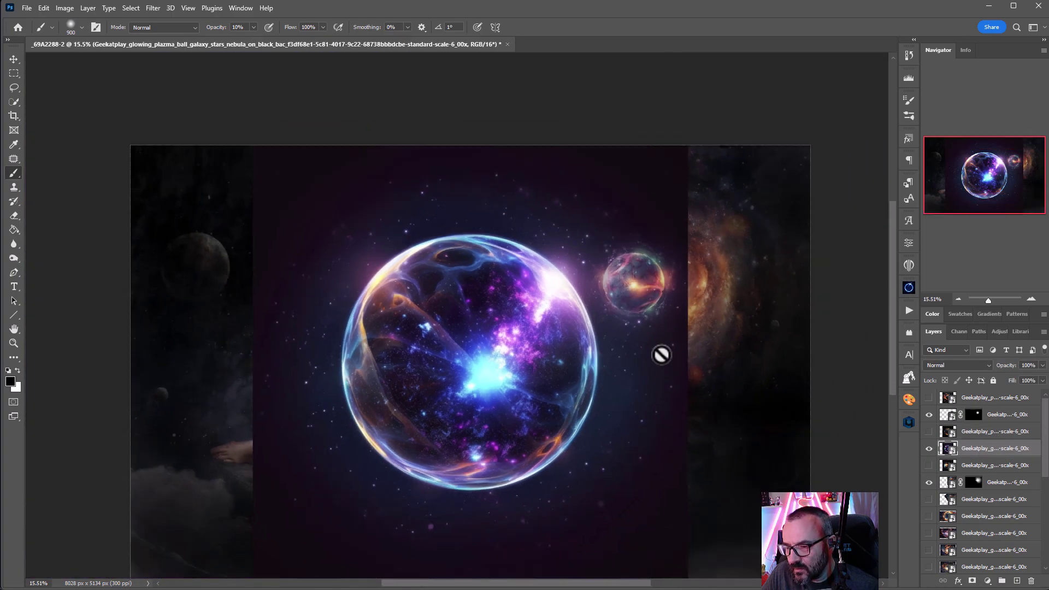
left_click(13, 58)
left_click_drag(442, 341, 611, 269)
key("ctrl+t")
left_click_drag(403, 492, 630, 298)
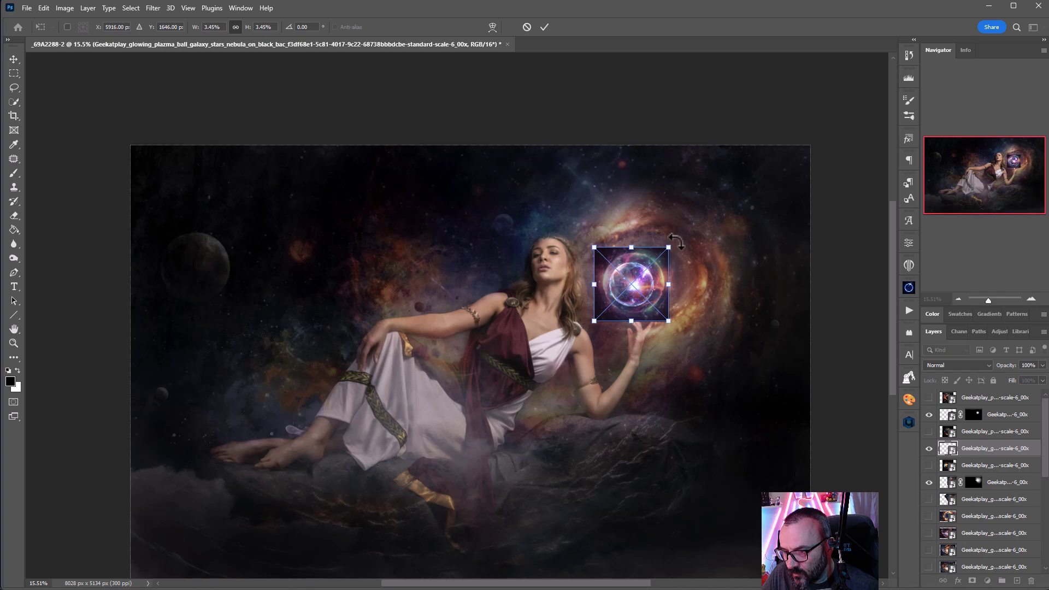
left_click_drag(676, 242, 782, 134)
left_click_drag(708, 249, 650, 304)
key("Return")
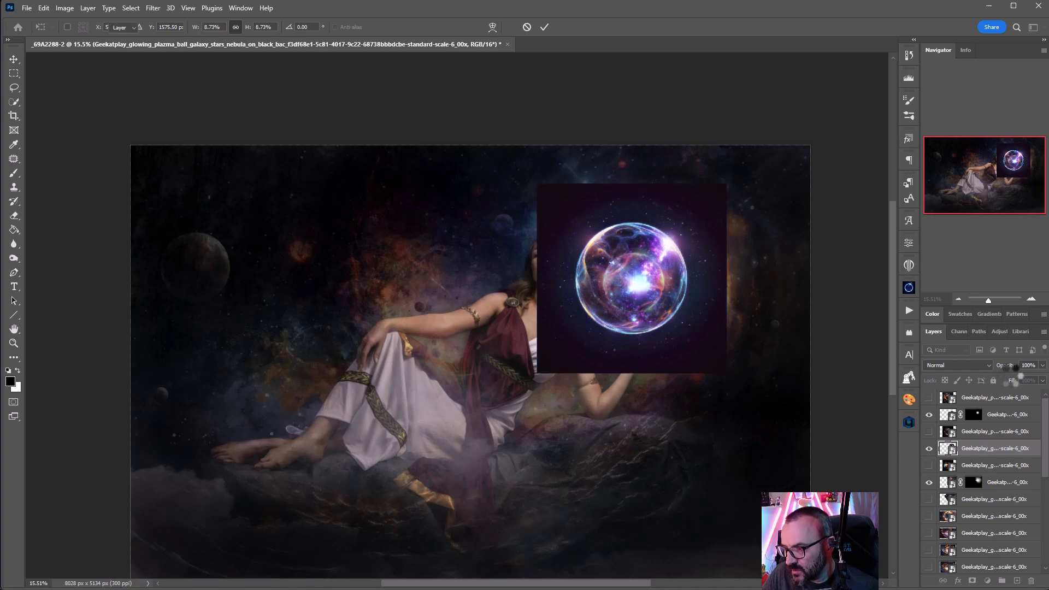
- Try Soft Light blending on the blue-purple plasma ball and delete its layer
left_click(971, 365)
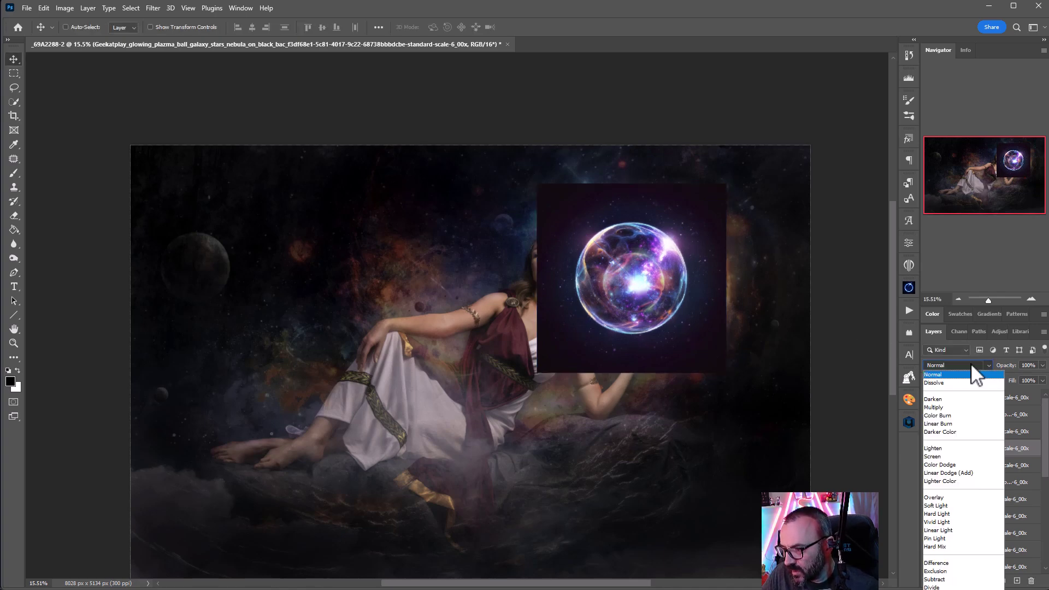
left_click(954, 506)
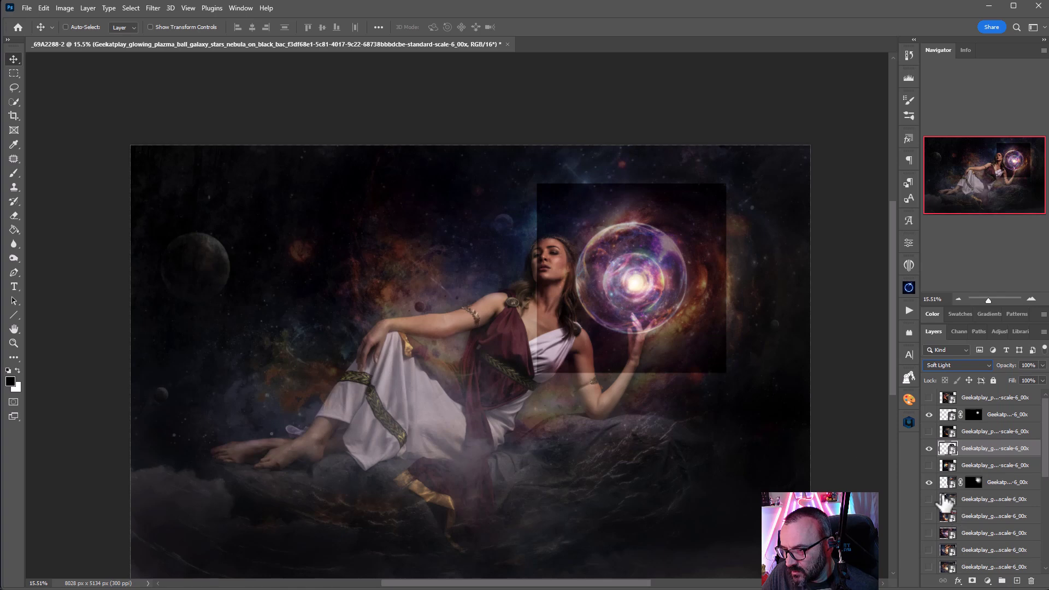
mouse_move(634, 264)
left_mouse_down()
mouse_move(647, 263)
mouse_move(638, 276)
mouse_move(641, 264)
left_mouse_up()
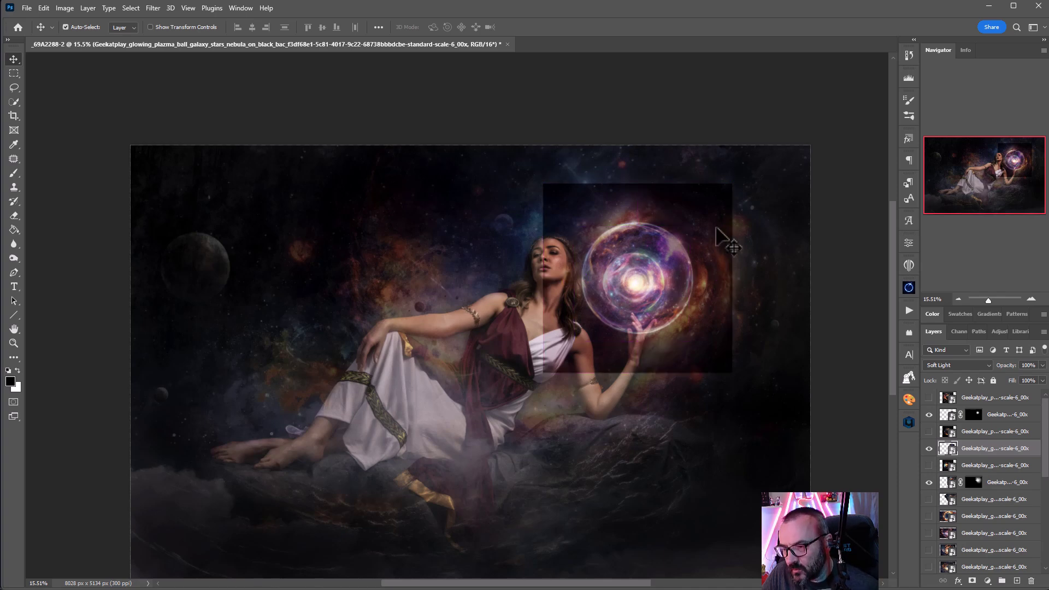
key("ctrl+t")
key("Return")
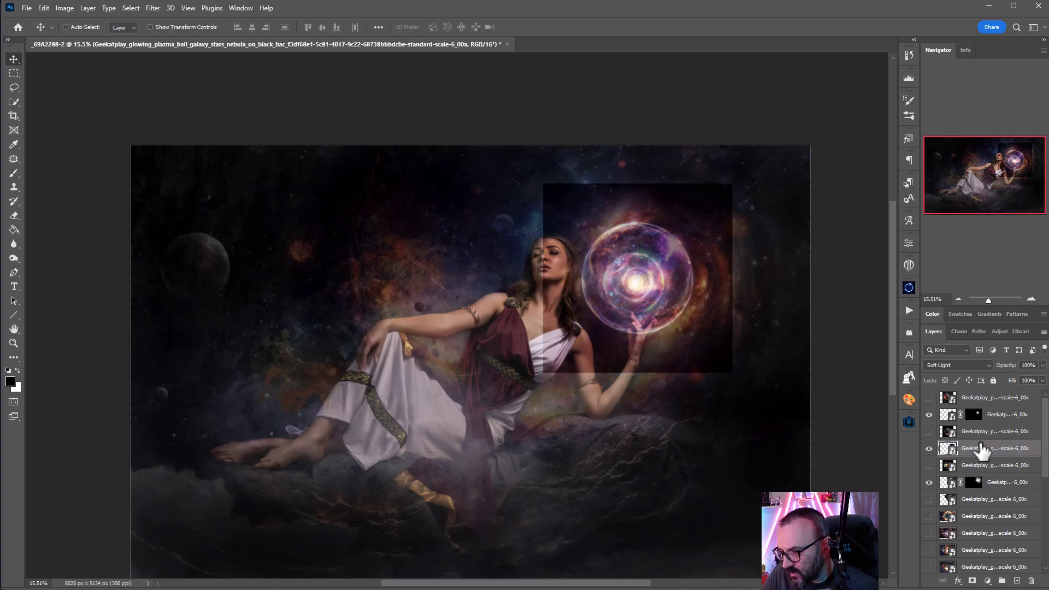
key("Delete")
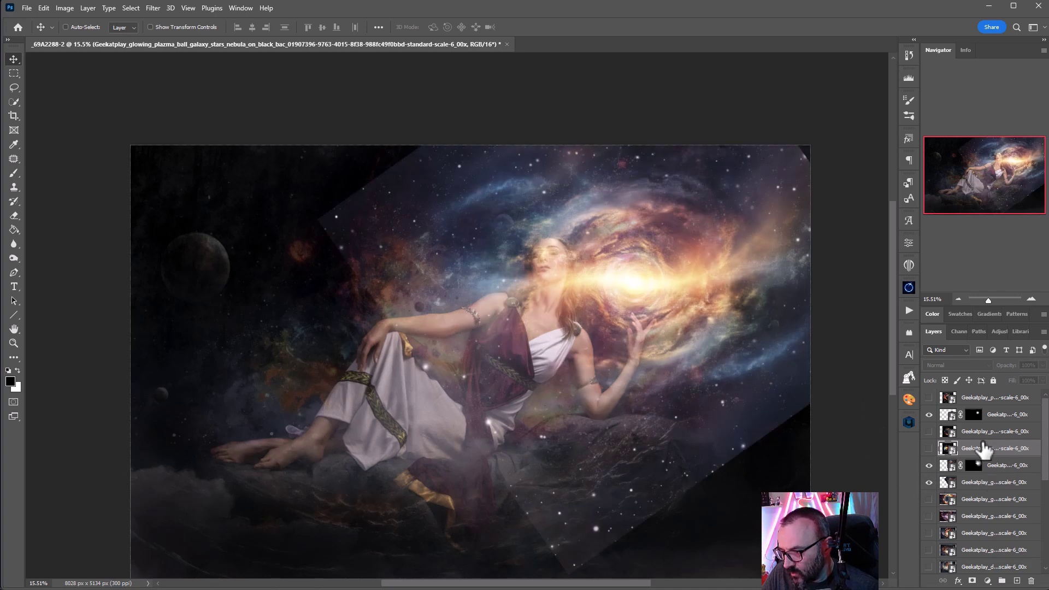
- Nudge the tilted bright galaxy behind the orb, use Screen blending, and add a black mask to its layer
left_click(996, 466)
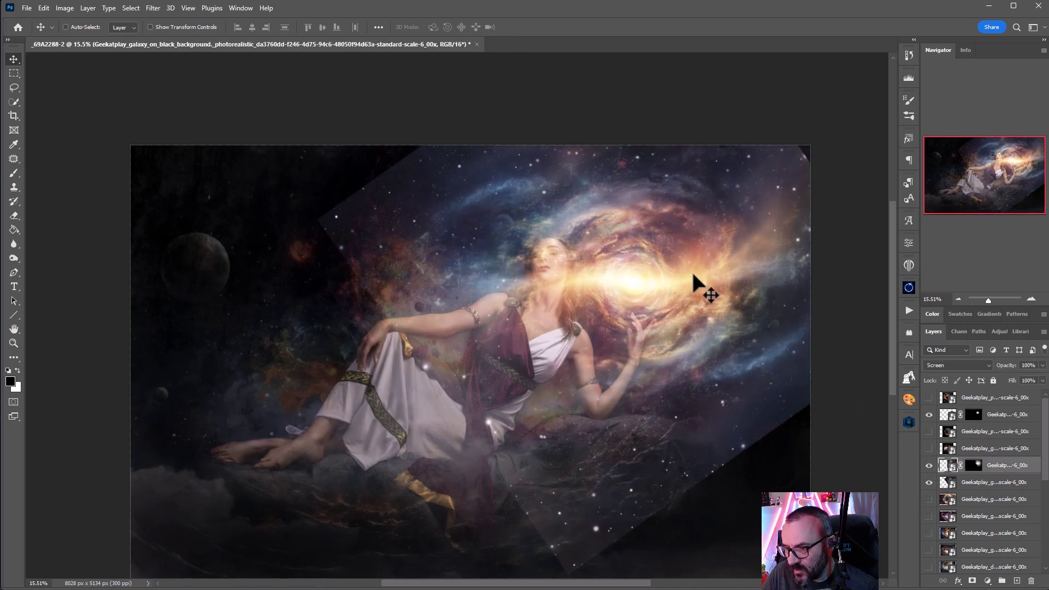
left_click(991, 483)
mouse_move(716, 281)
left_mouse_down()
mouse_move(725, 286)
mouse_move(723, 273)
mouse_move(723, 283)
left_mouse_up()
left_click(975, 364)
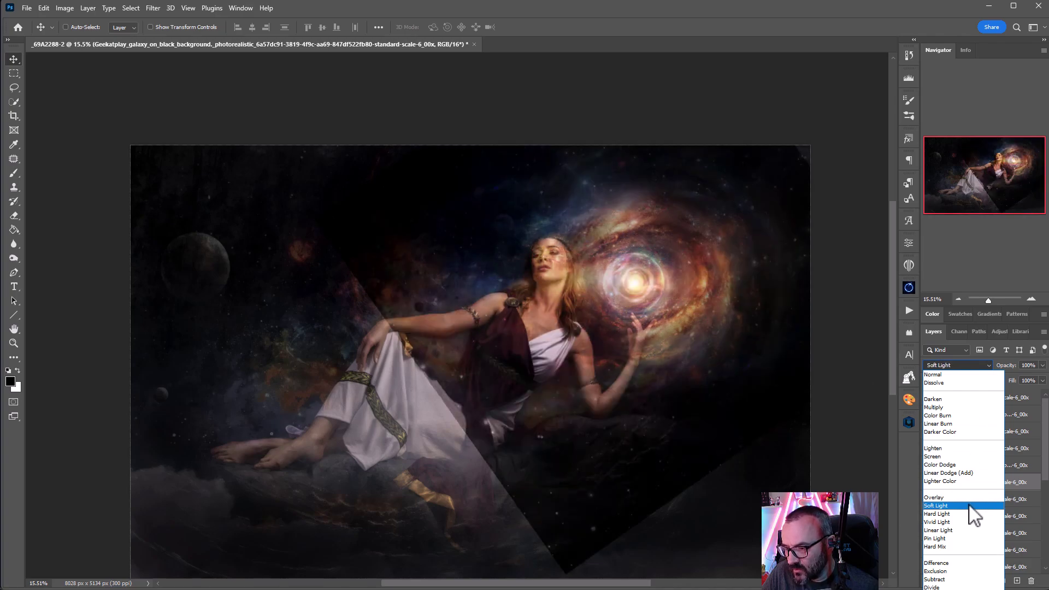
left_click(966, 457)
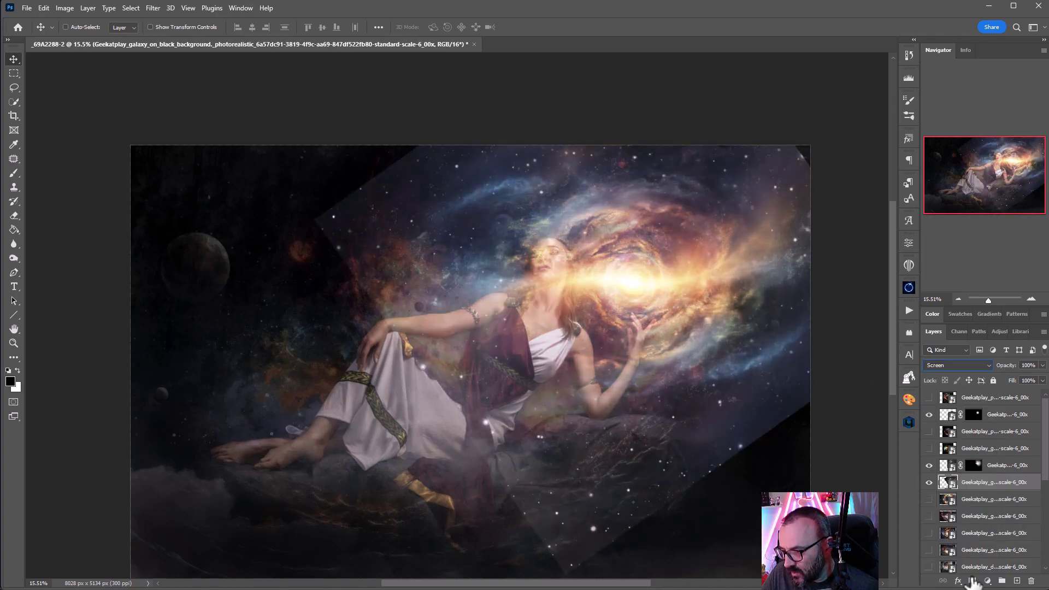
left_click(972, 582, "alt")
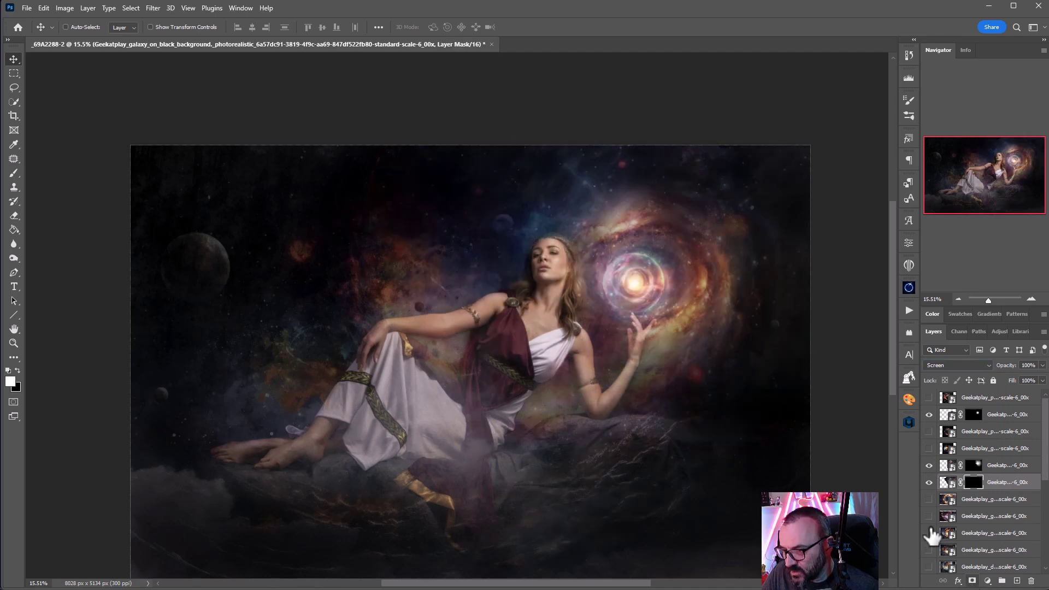
- Paint white on the tilted galaxy's mask with 900 px and 300 px brushes to brighten the orb's core
left_click(14, 173)
mouse_move(633, 257)
left_mouse_down()
mouse_move(642, 244)
mouse_move(670, 275)
mouse_move(636, 276)
left_mouse_up()
key("]")
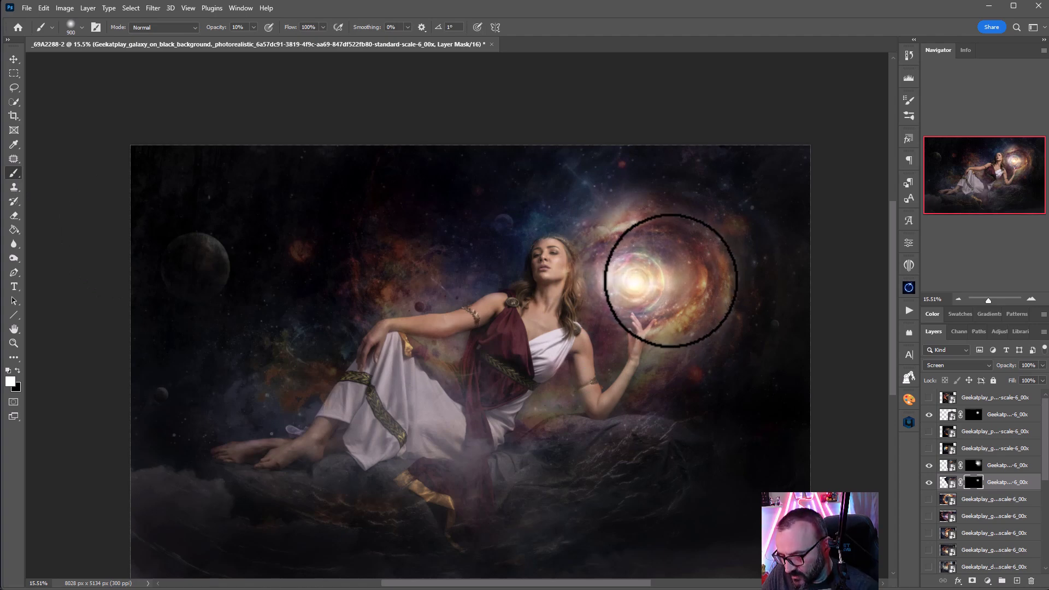
key("[")
key("[")
key("[")
key("[")
key("[")
key("[")
key("[")
key("[")
key("[")
mouse_move(632, 279)
left_mouse_down()
mouse_move(623, 284)
mouse_move(771, 281)
mouse_move(620, 285)
mouse_move(845, 291)
mouse_move(654, 280)
left_mouse_up()
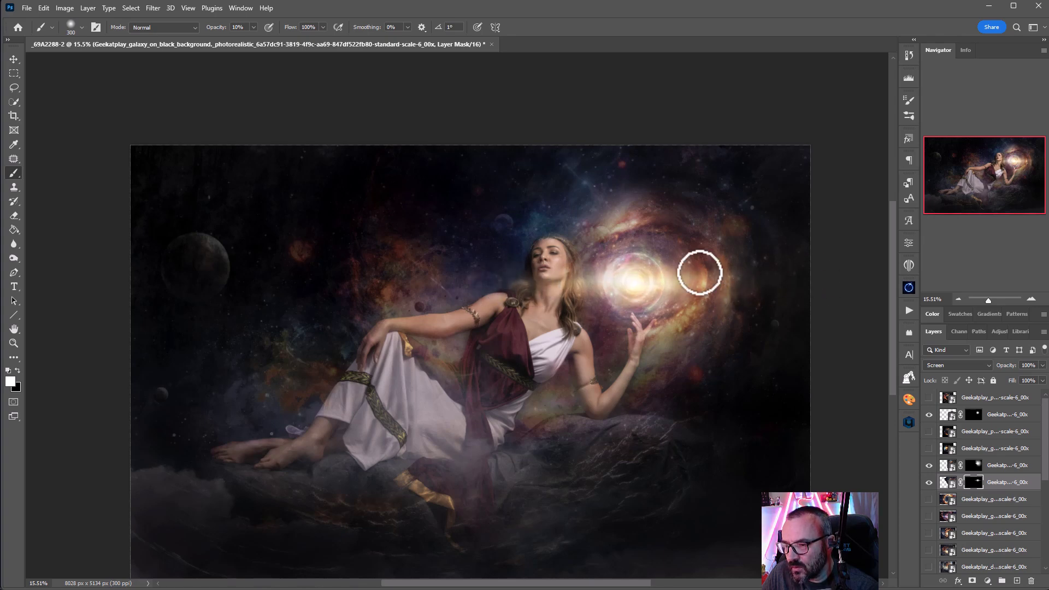
- Enlarge the brush to 800 px and softly extend the tilted galaxy's glow sideways from the orb, undoing the last stroke
key("]")
key("]")
key("]")
key("]")
key("]")
key("ctrl+z")
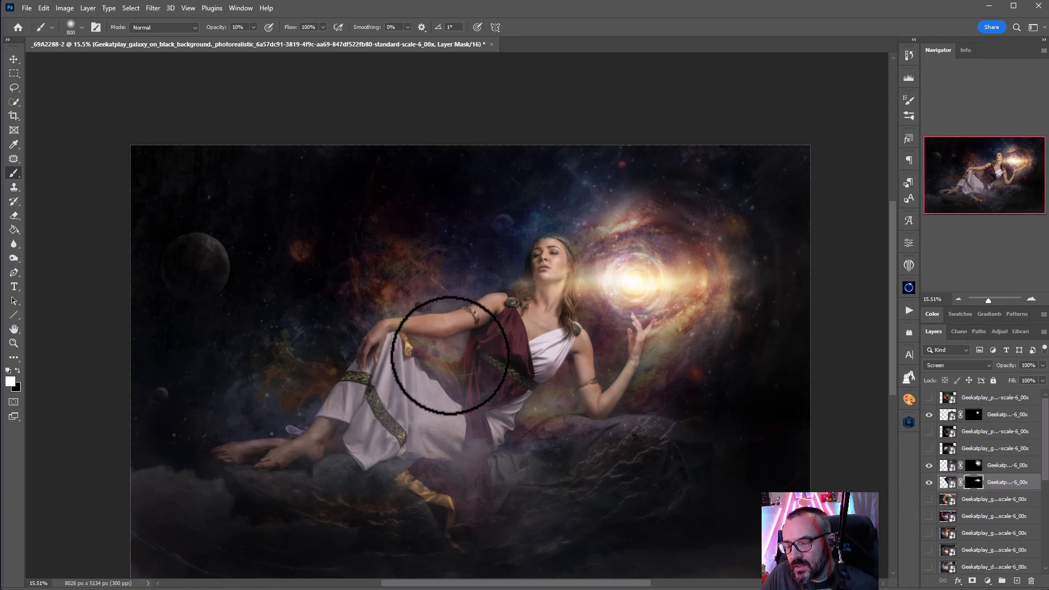
- Create a layer named edb directly above the db layer and set its blend mode to Soft Light
scroll(970, 463, "down", 3)
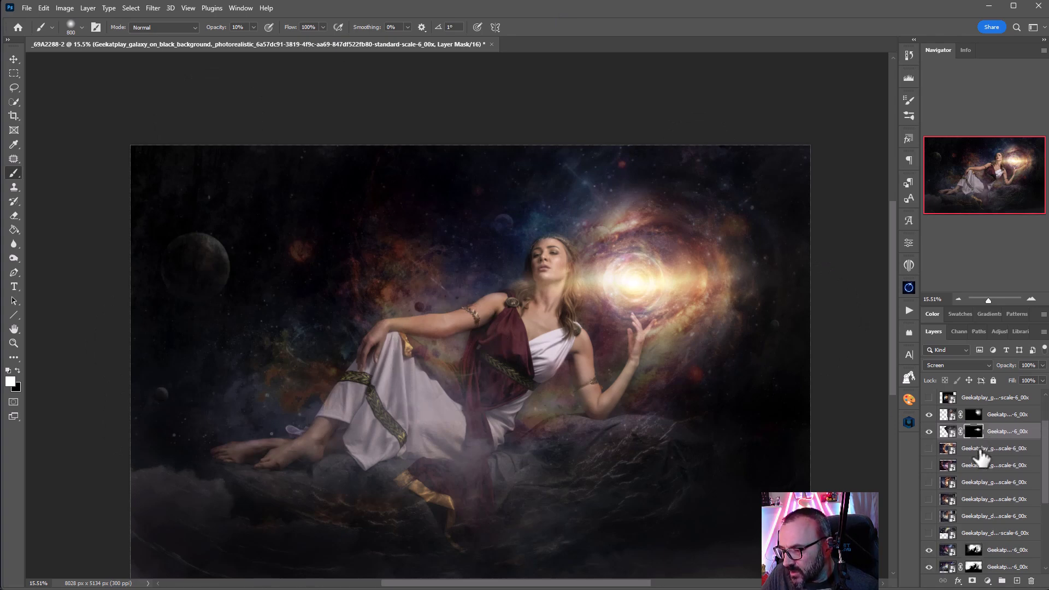
scroll(1006, 525, "down", 2)
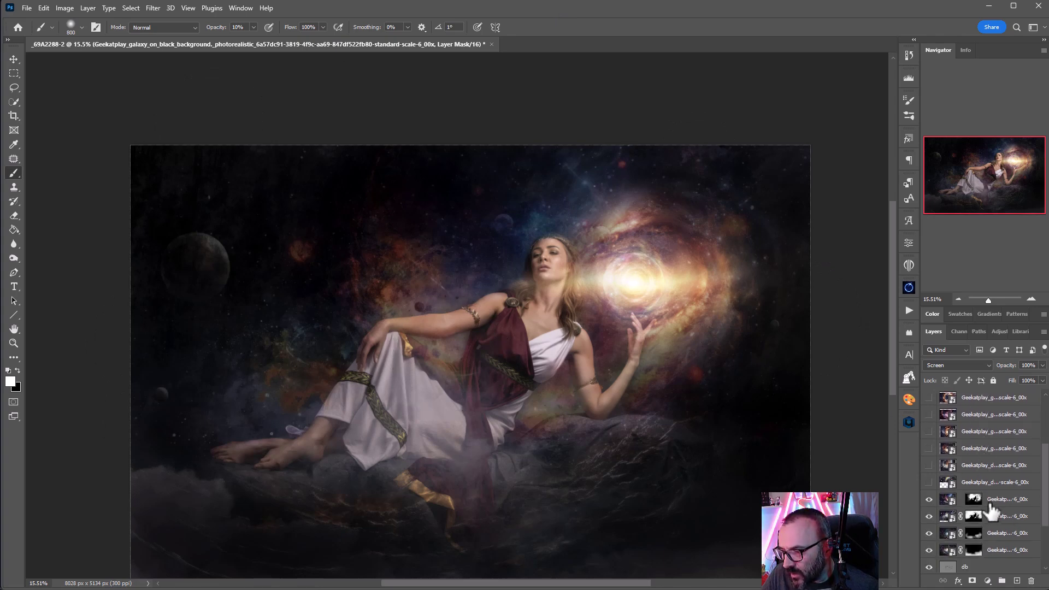
scroll(1020, 509, "down", 2)
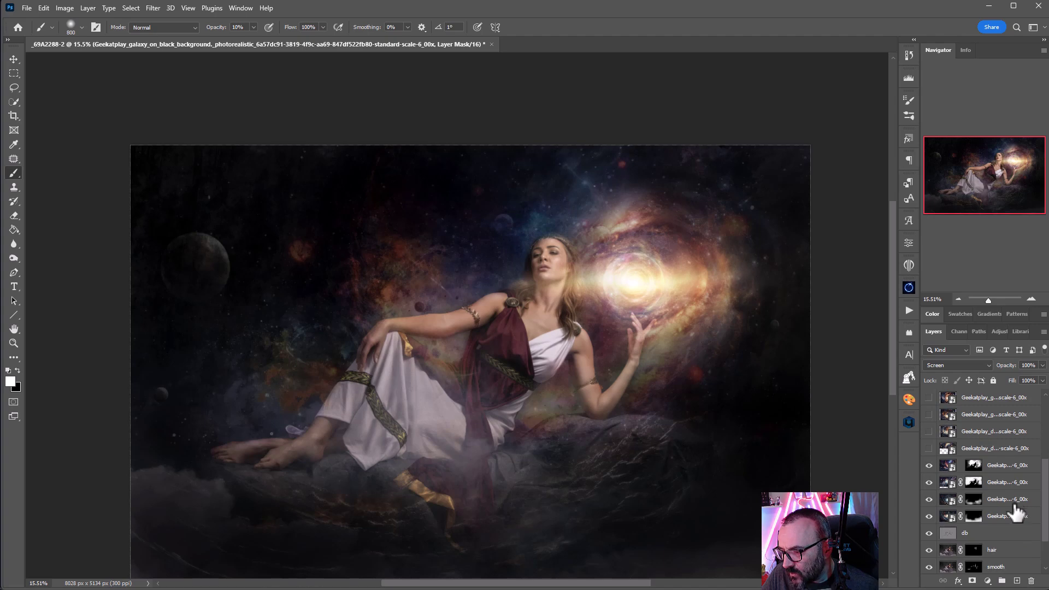
left_click(1001, 537)
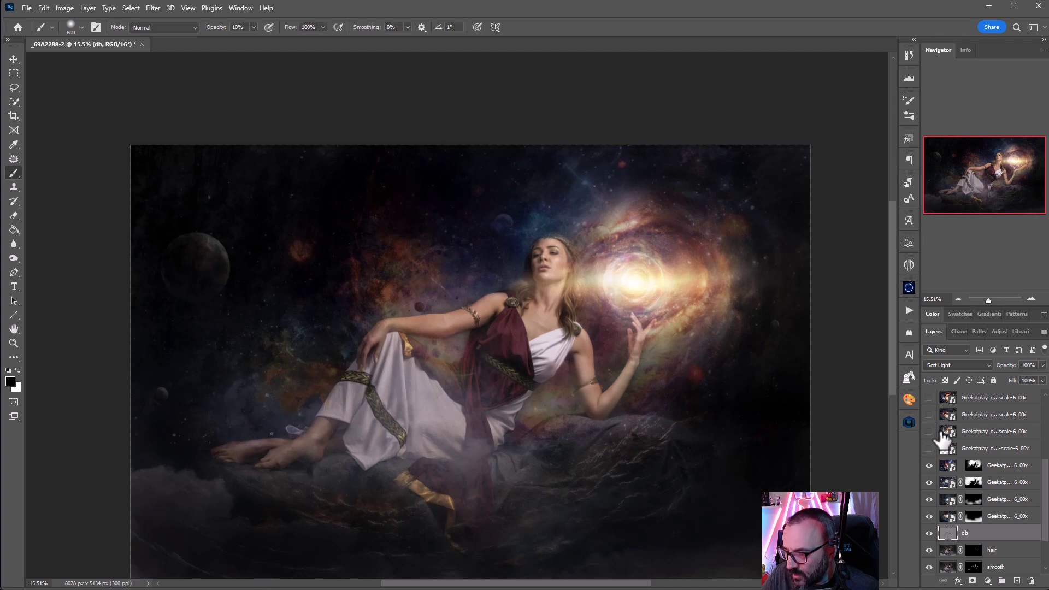
left_click(1017, 581)
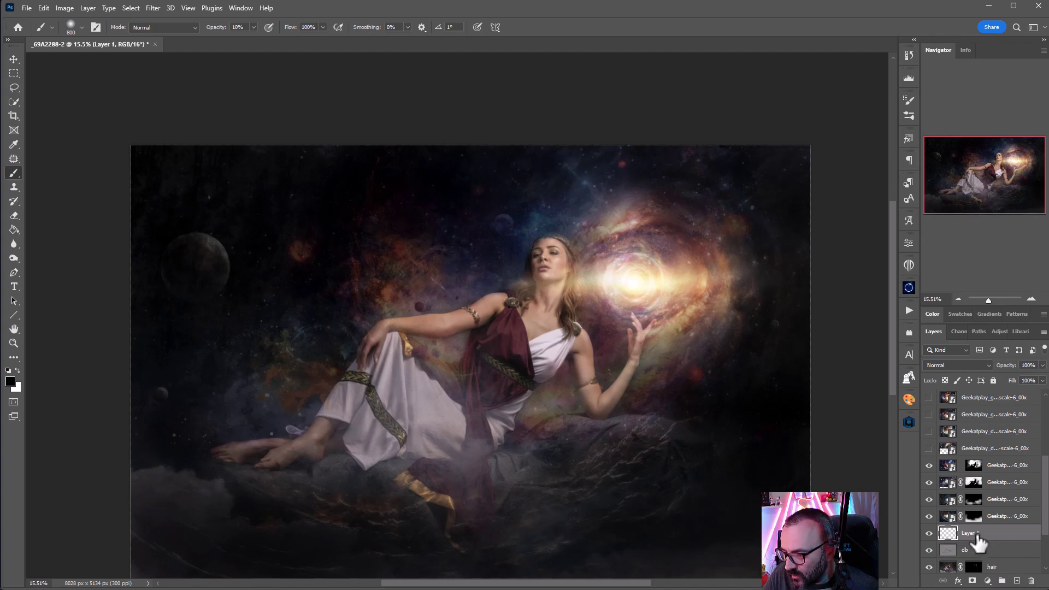
double_click(970, 533)
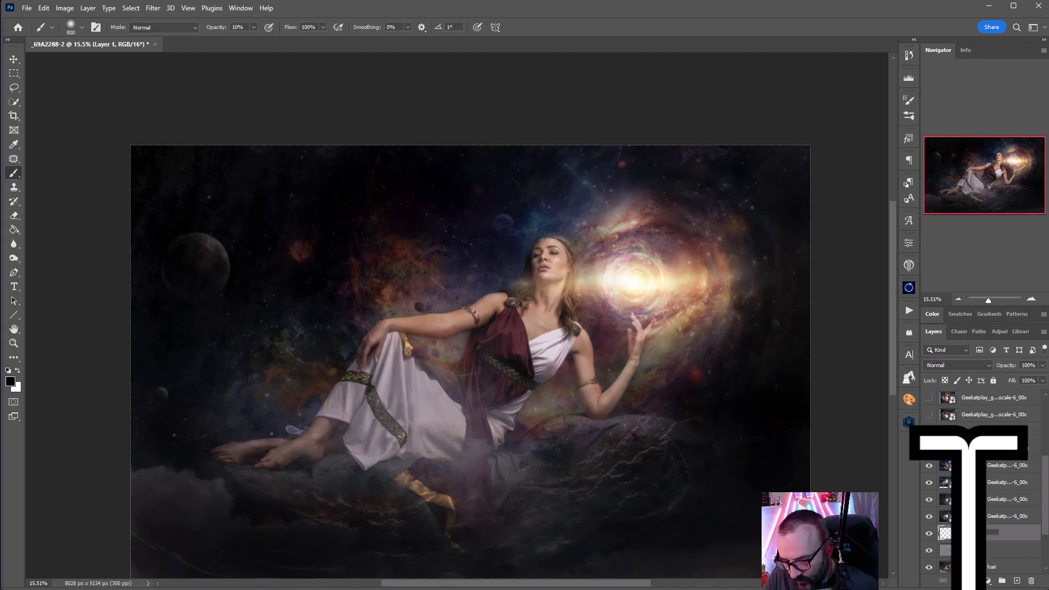
type("edb")
key("Return")
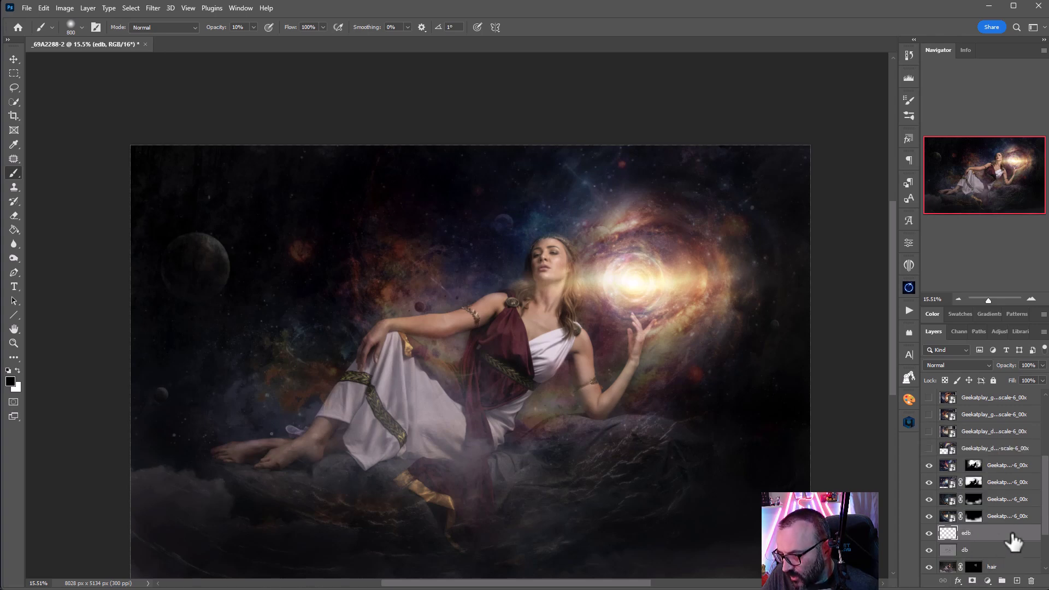
left_click(976, 365)
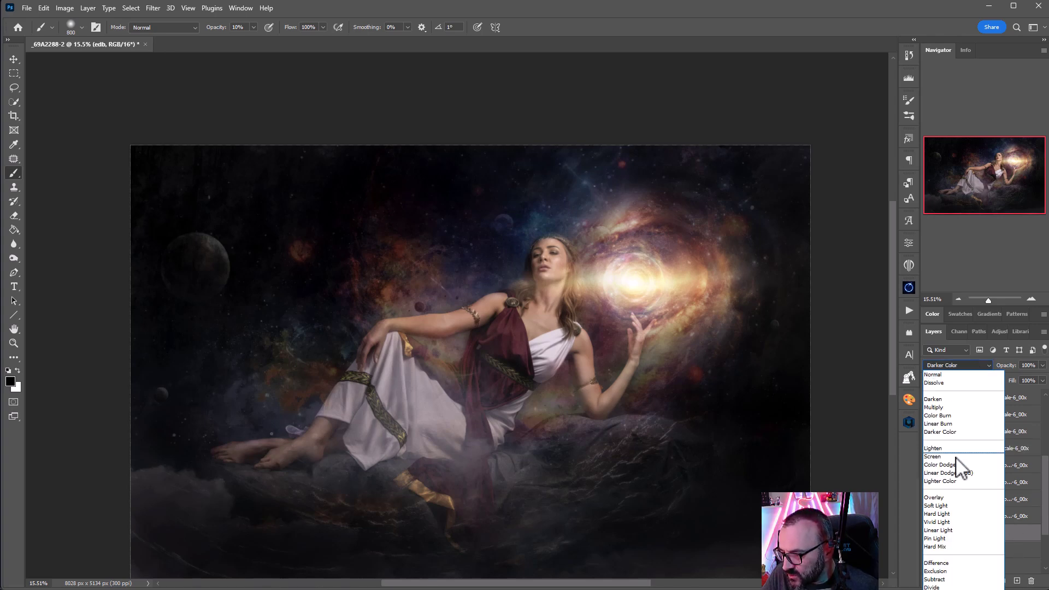
left_click(962, 506)
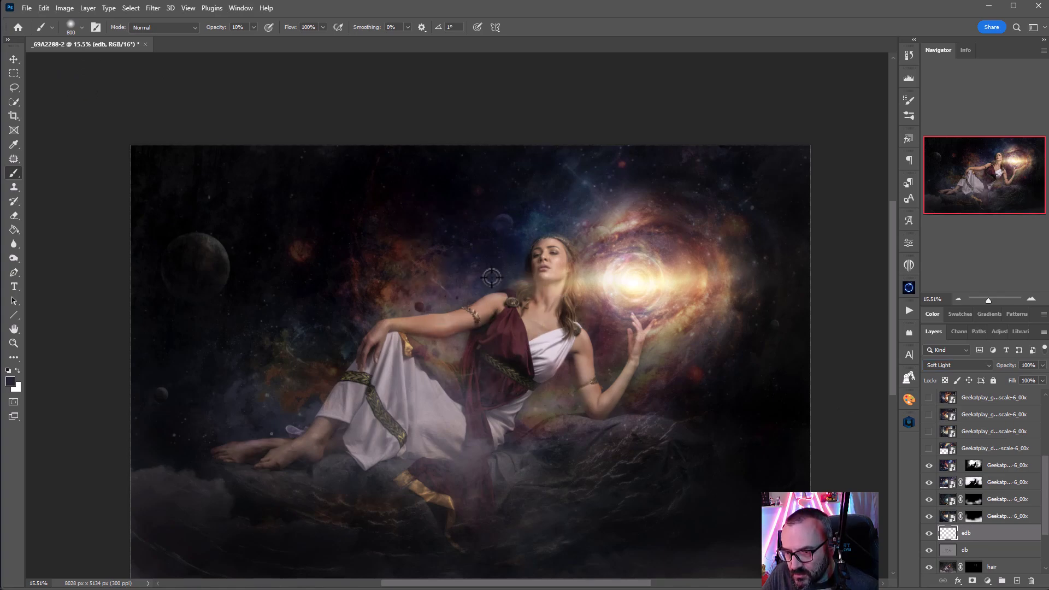
- Reduce the brush to 200 px and paint soft dark blue on the edb layer along the woman's lower legs and dress
scroll(491, 278, "up", 8)
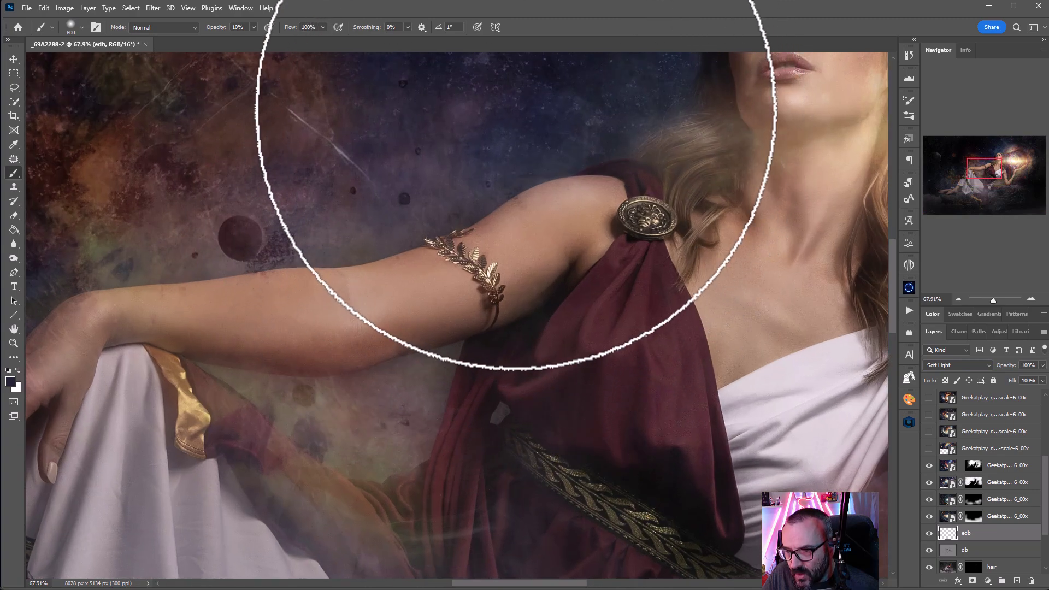
scroll(463, 257, "down", 4)
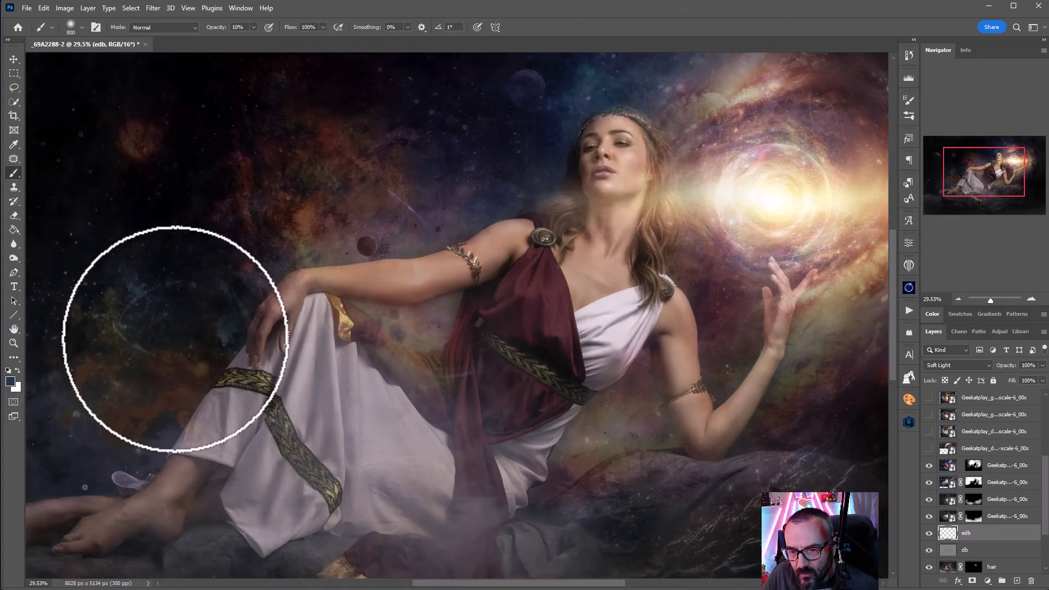
key("bracketleft")
key("bracketleft")
key("bracketleft")
key("bracketleft")
key("bracketleft")
key("bracketleft")
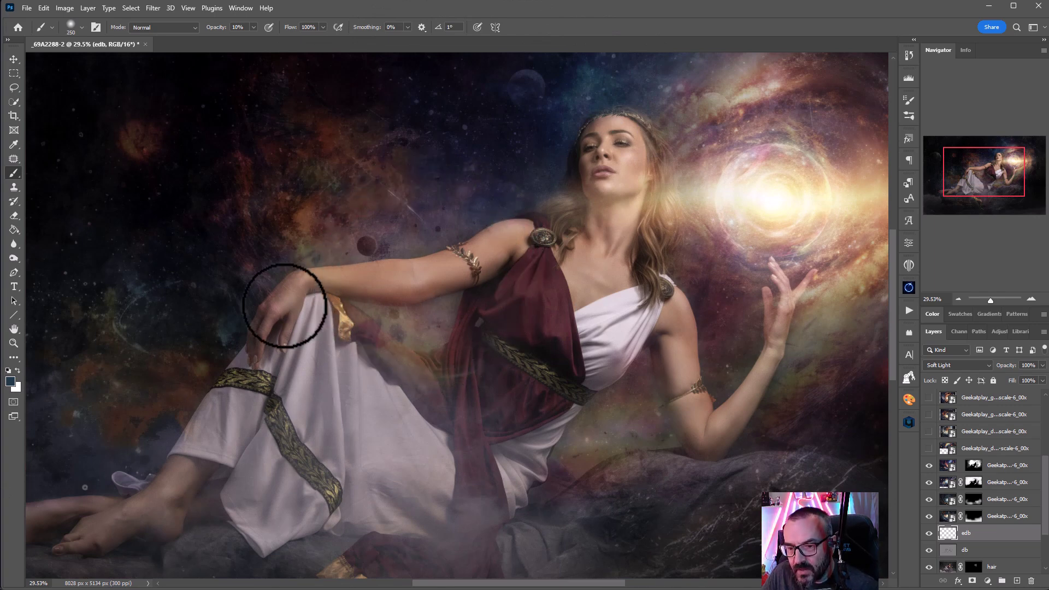
key("bracketleft")
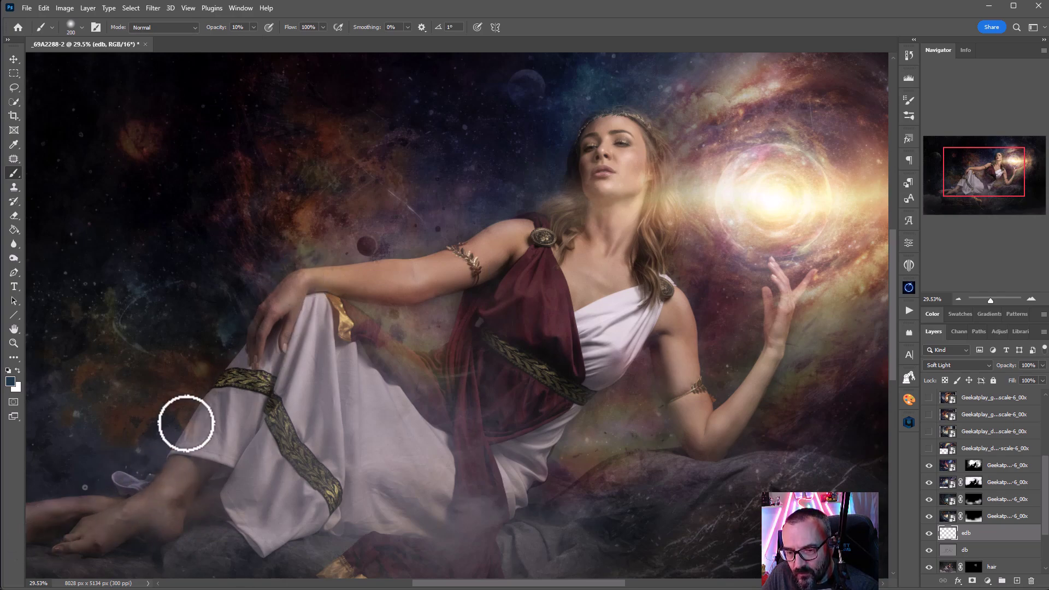
left_click_drag(139, 509, 290, 365)
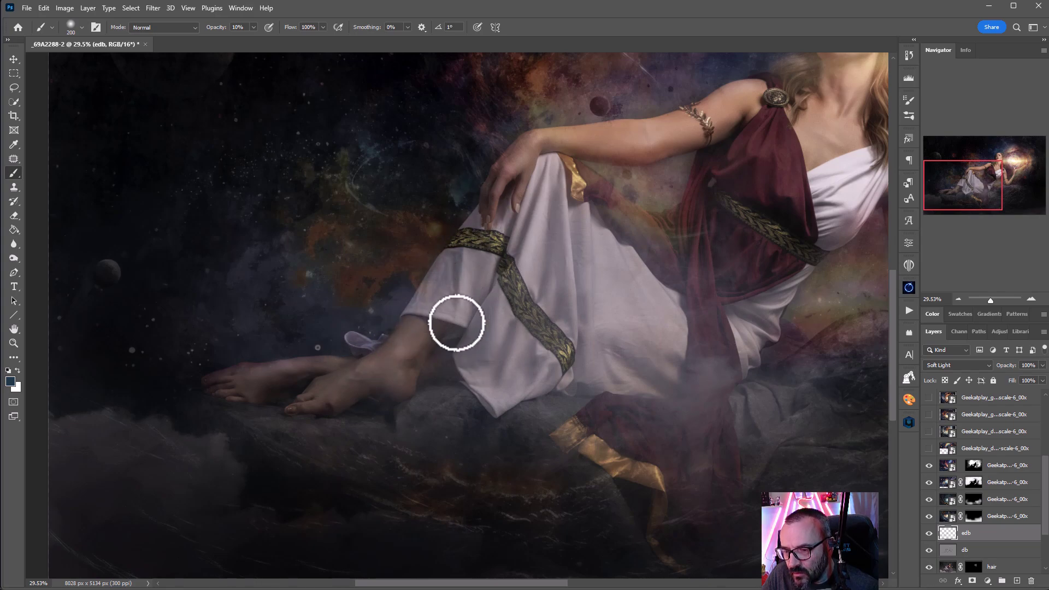
left_click_drag(576, 365, 389, 386)
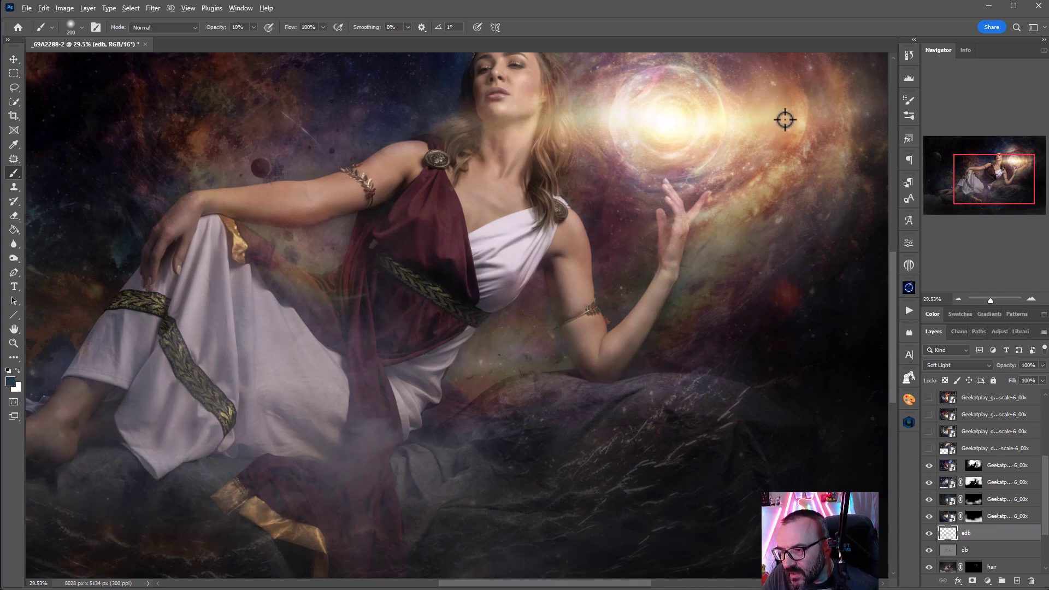
- Paint warm light orange on the edb layer over the woman's hair, face and chest, and compare the image with the tinting hidden and shown
mouse_move(536, 90)
left_mouse_down()
mouse_move(535, 137)
mouse_move(534, 123)
mouse_move(513, 160)
mouse_move(515, 74)
mouse_move(535, 63)
mouse_move(528, 83)
mouse_move(546, 76)
mouse_move(528, 157)
mouse_move(484, 196)
mouse_move(438, 146)
mouse_move(398, 159)
mouse_move(422, 158)
mouse_move(479, 249)
mouse_move(464, 210)
mouse_move(509, 183)
mouse_move(474, 188)
mouse_move(502, 211)
mouse_move(505, 171)
mouse_move(554, 183)
mouse_move(605, 328)
mouse_move(669, 214)
mouse_move(659, 262)
mouse_move(610, 330)
mouse_move(669, 212)
mouse_move(681, 199)
mouse_move(698, 215)
mouse_move(666, 294)
mouse_move(611, 355)
mouse_move(570, 247)
mouse_move(603, 321)
mouse_move(563, 284)
mouse_move(550, 241)
mouse_move(584, 262)
mouse_move(576, 309)
mouse_move(530, 214)
mouse_move(533, 194)
mouse_move(491, 221)
mouse_move(526, 199)
mouse_move(492, 202)
mouse_move(538, 116)
mouse_move(507, 106)
mouse_move(490, 171)
mouse_move(495, 133)
mouse_move(544, 276)
left_mouse_up()
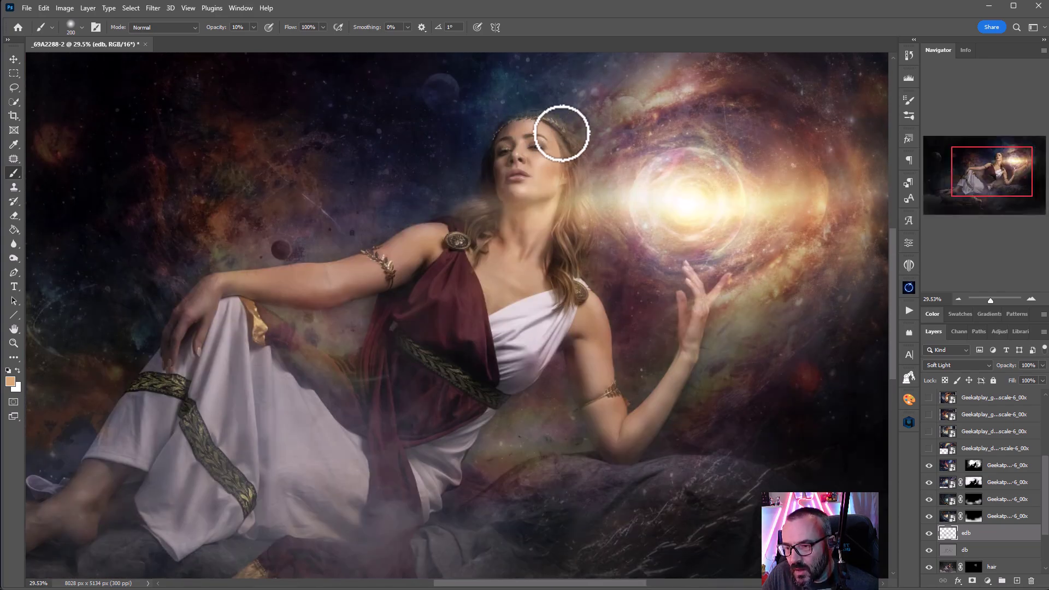
mouse_move(530, 182)
left_mouse_down()
mouse_move(522, 148)
mouse_move(541, 171)
mouse_move(574, 175)
mouse_move(497, 277)
left_mouse_up()
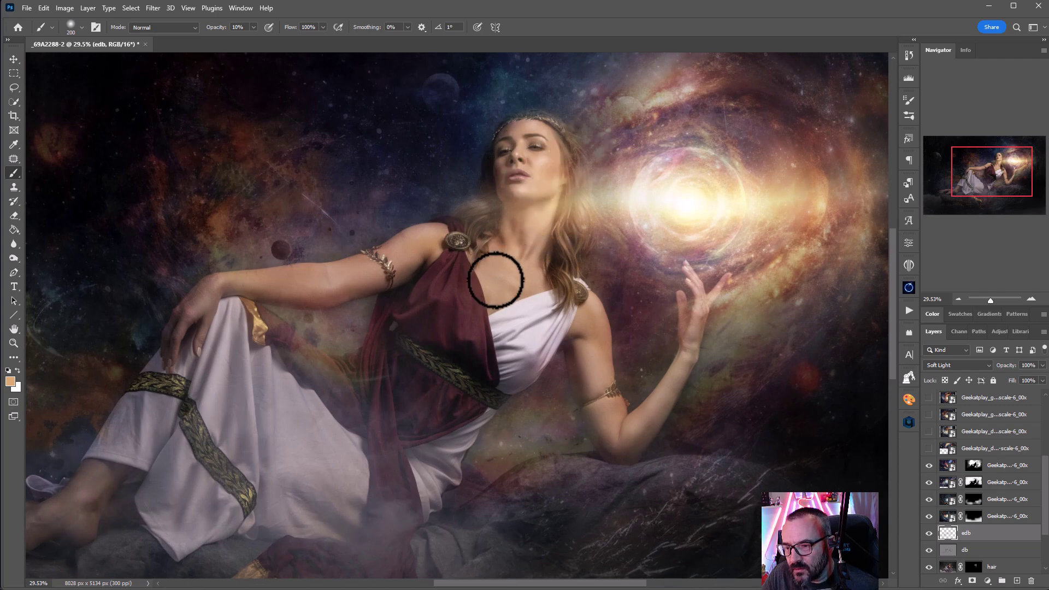
left_click(929, 533)
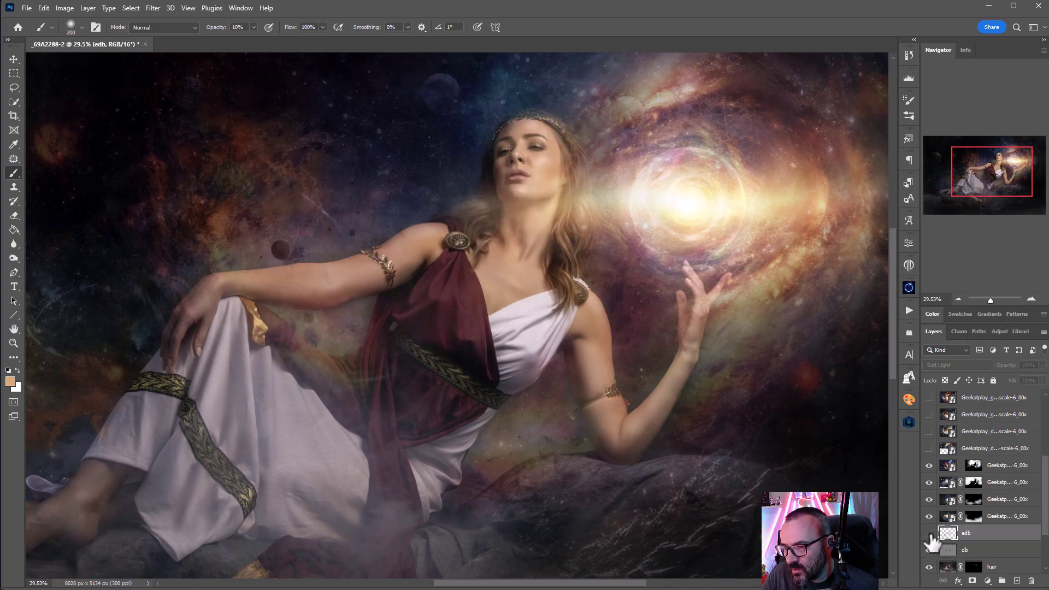
left_click(929, 534)
left_click(929, 533)
left_click(929, 533)
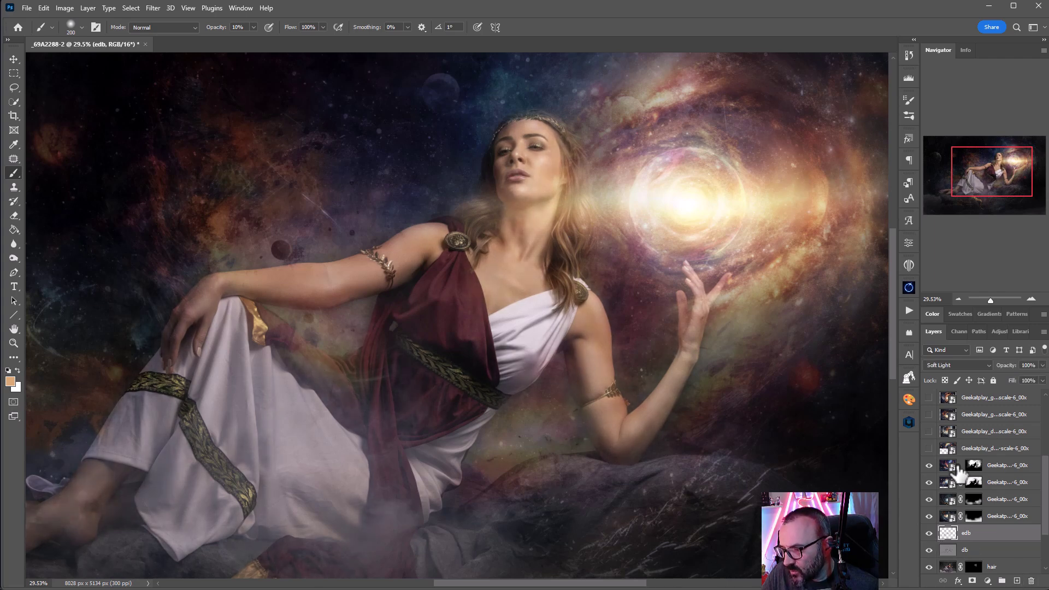
- Select the hidden, unused Geekatplay galaxy and plasma layers without masks near the top of the stack and delete them
scroll(962, 470, "up", 5)
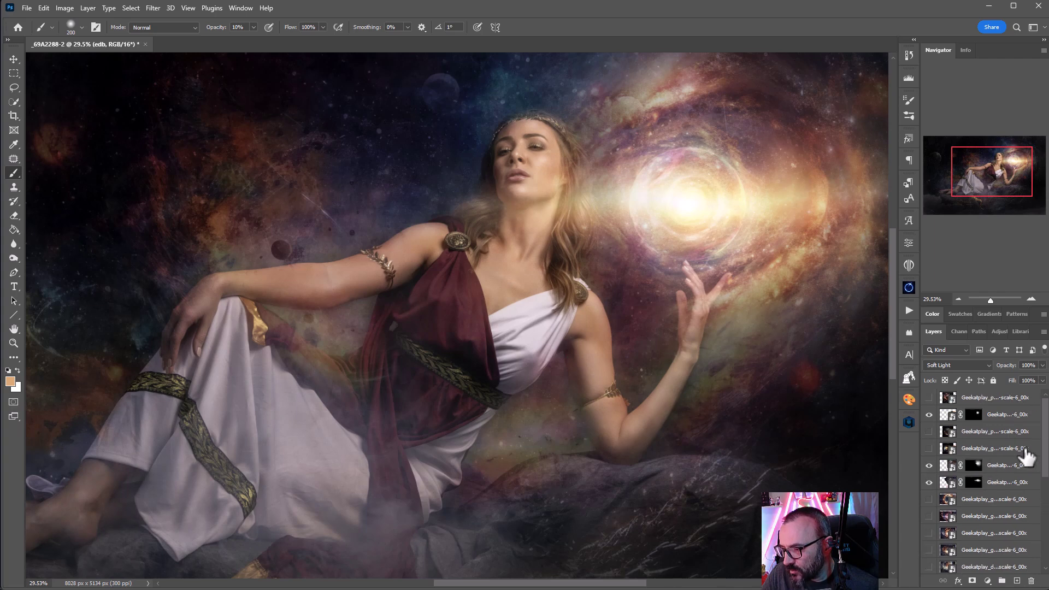
left_click(1006, 403)
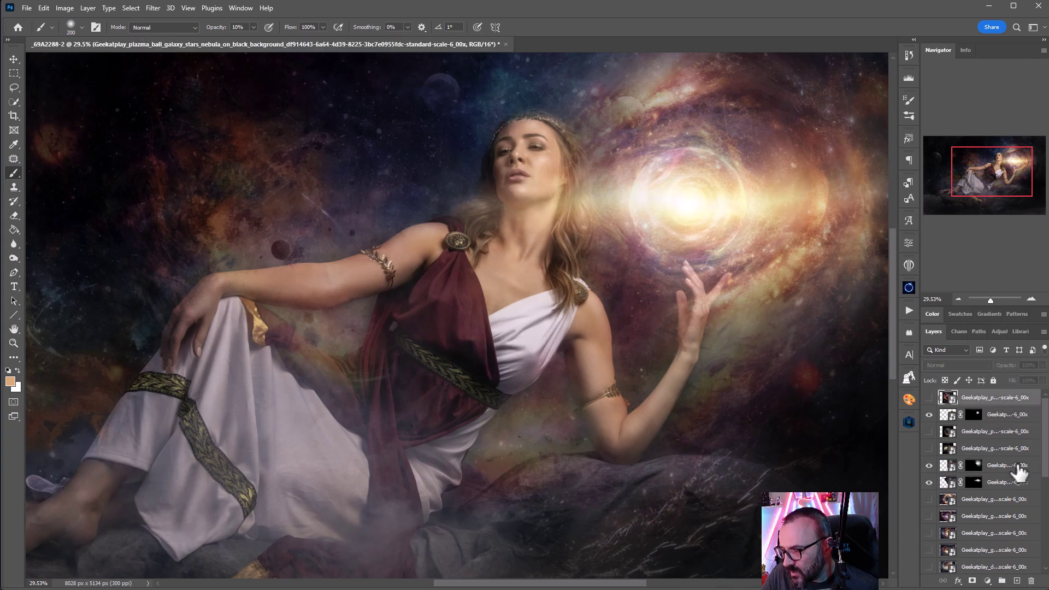
left_click(1000, 433, "ctrl")
left_click(992, 449, "ctrl")
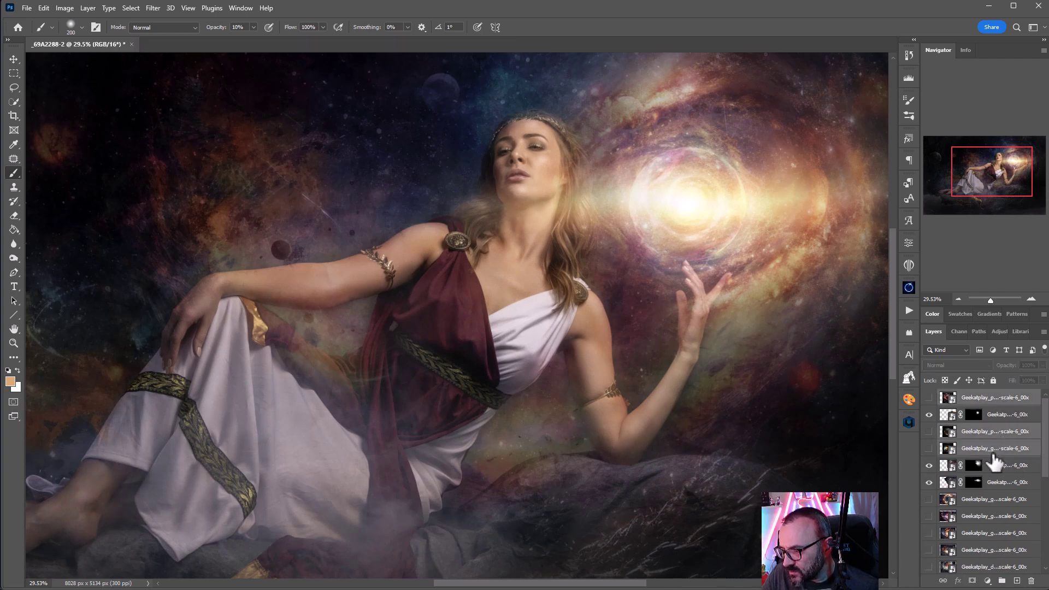
left_click(987, 500, "ctrl")
left_click(983, 517, "ctrl")
left_click(1000, 534, "ctrl")
left_click(1011, 551, "ctrl")
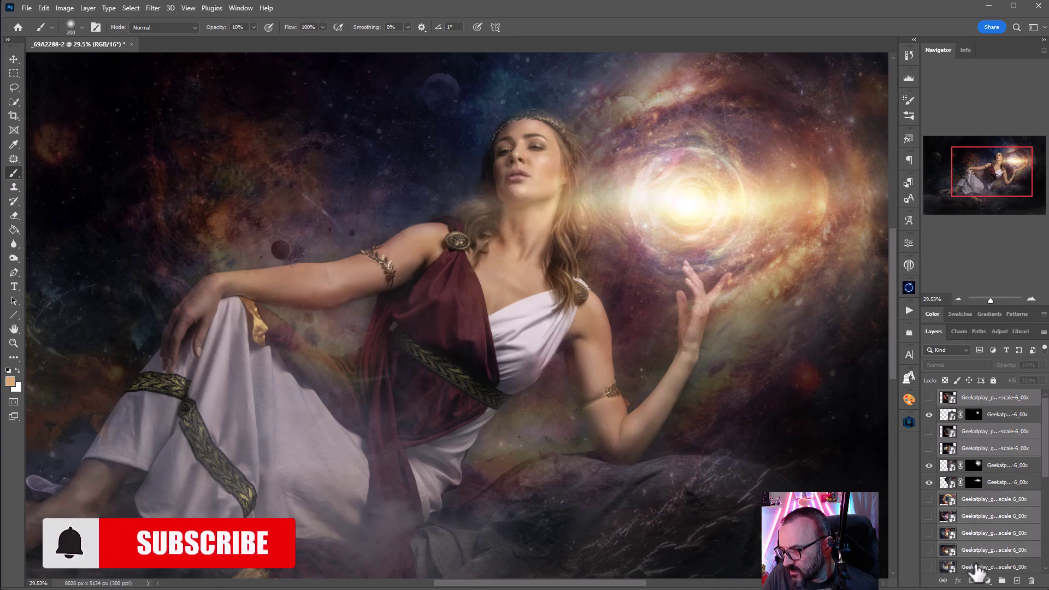
key("Delete")
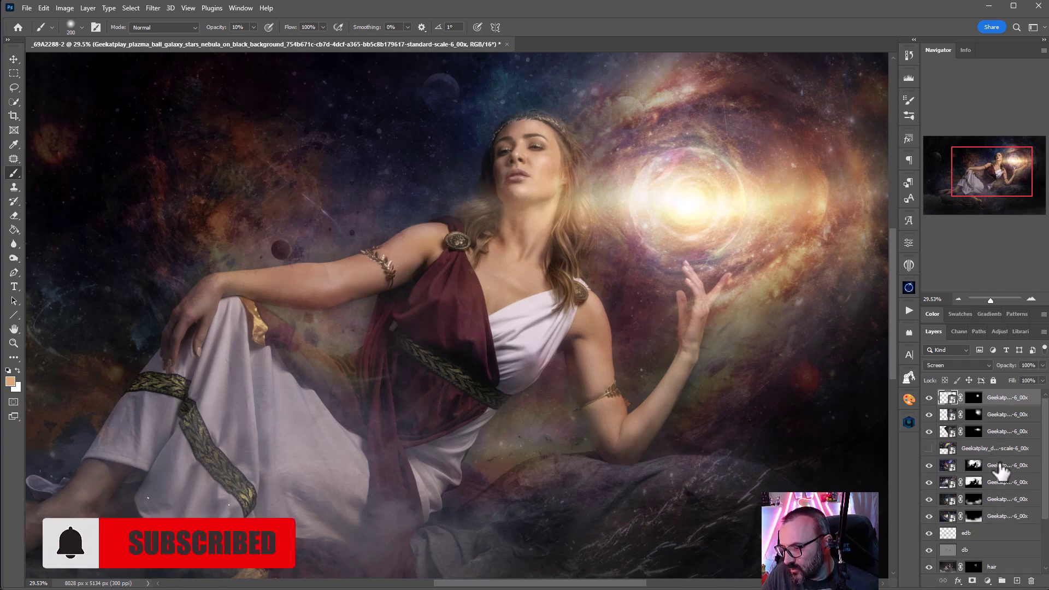
- Preview the remaining hidden dreamlike space layer, set its blend mode to Normal, and hide it again
left_click(929, 450)
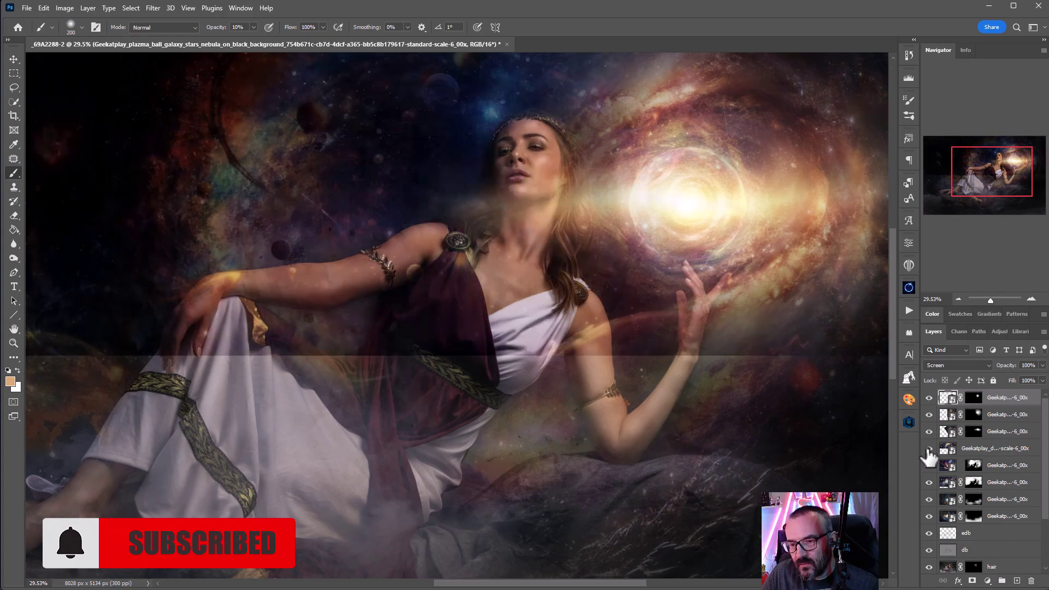
left_click(929, 449)
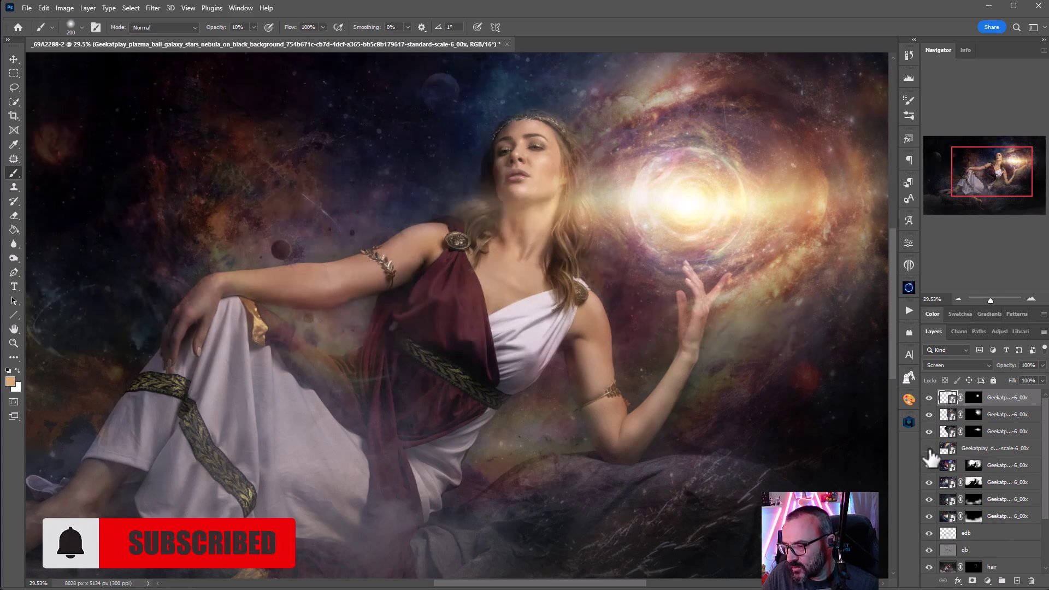
left_click(929, 449)
left_click(976, 449)
left_click(957, 365)
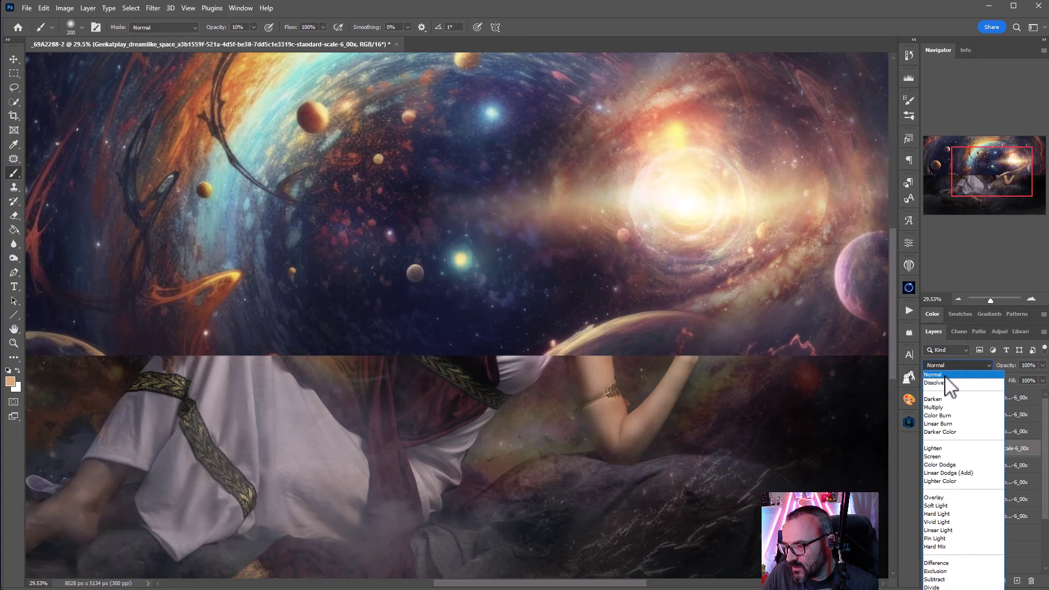
left_click(935, 375)
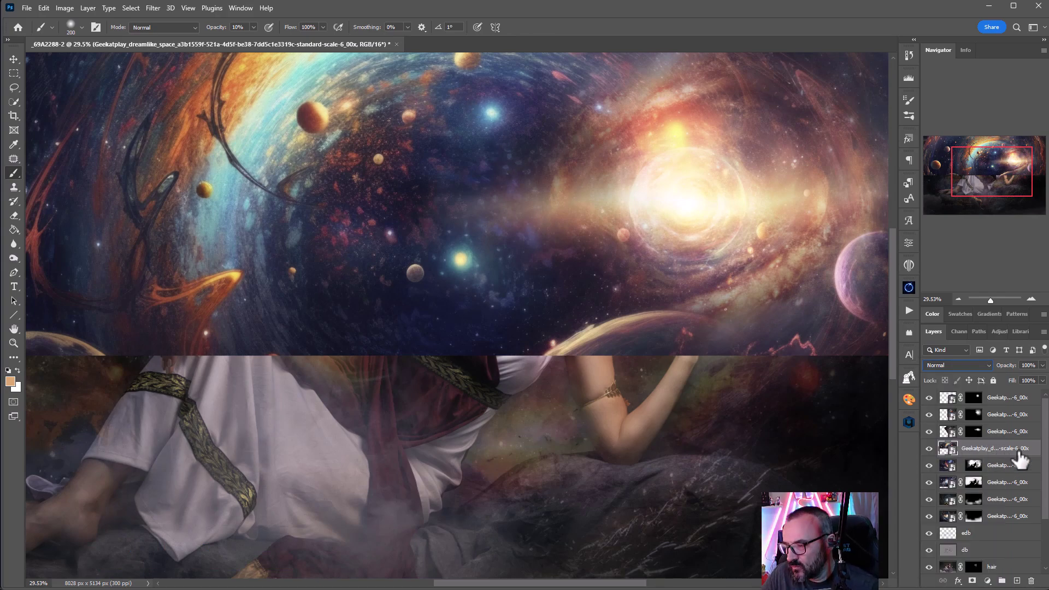
key("shift+alt+n")
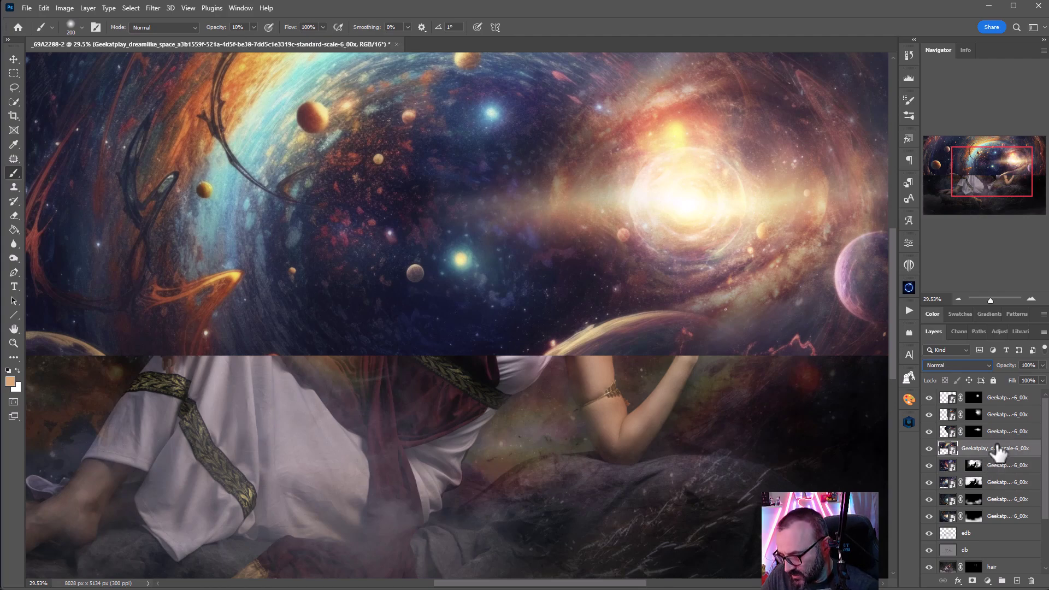
left_click(929, 448)
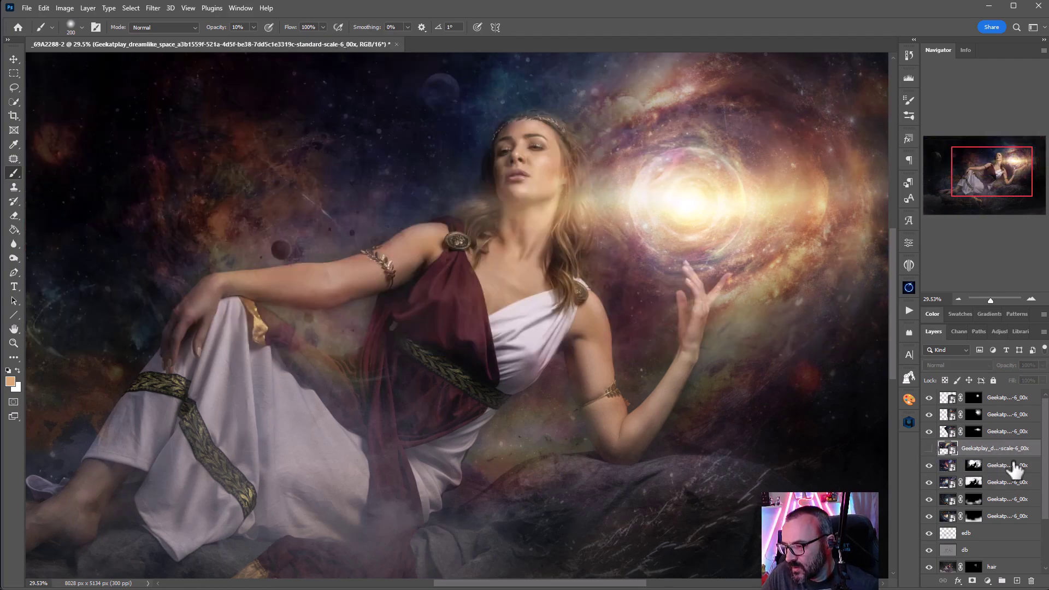
- Create a new layer above the topmost plasma ball layer and fill it with 50% Gray
left_click(1010, 399)
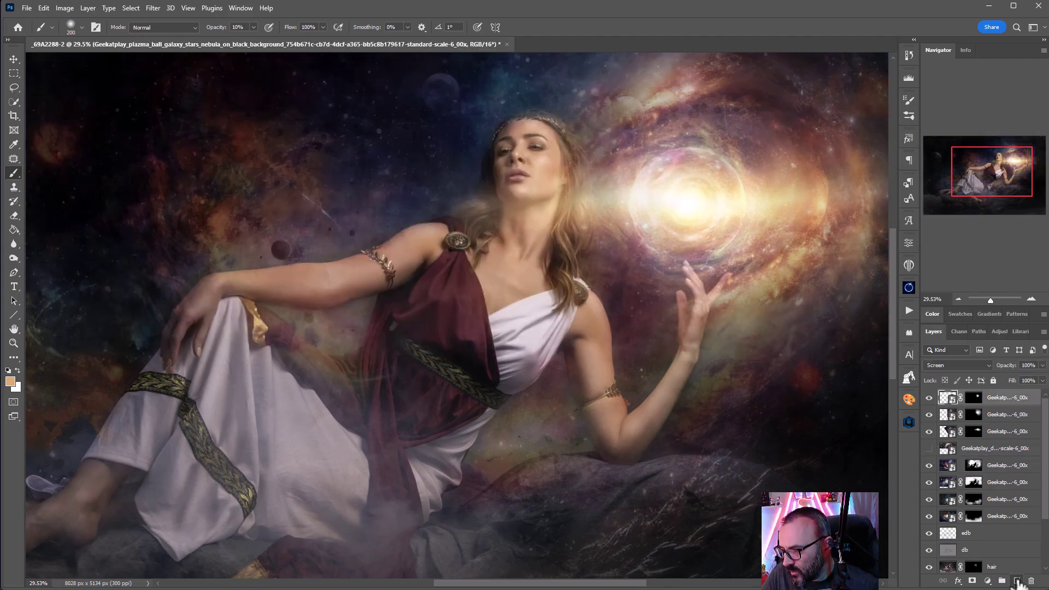
left_click(1017, 581)
key("shift+F5")
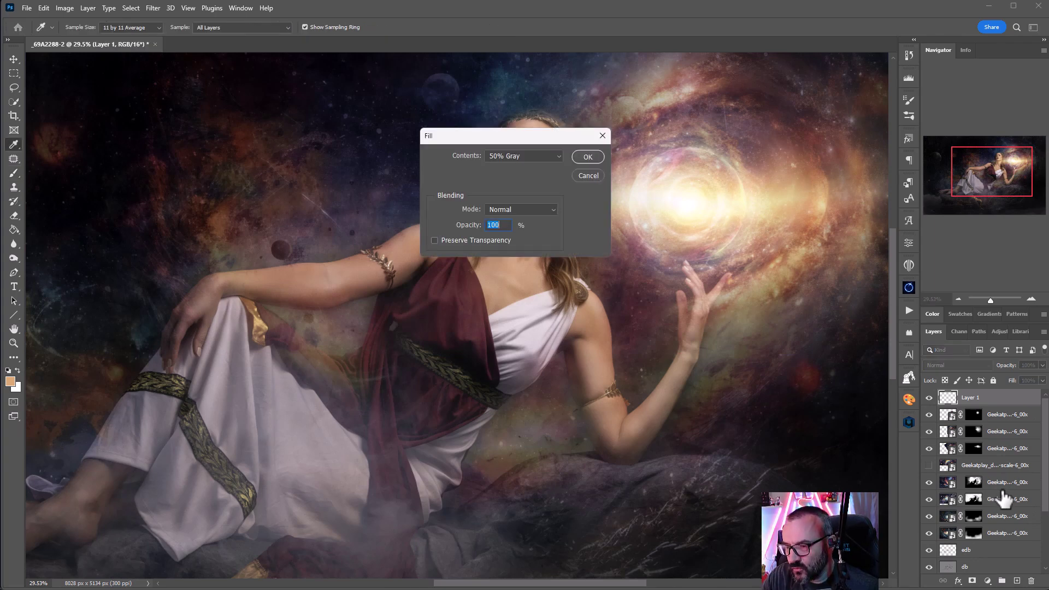
key("Return")
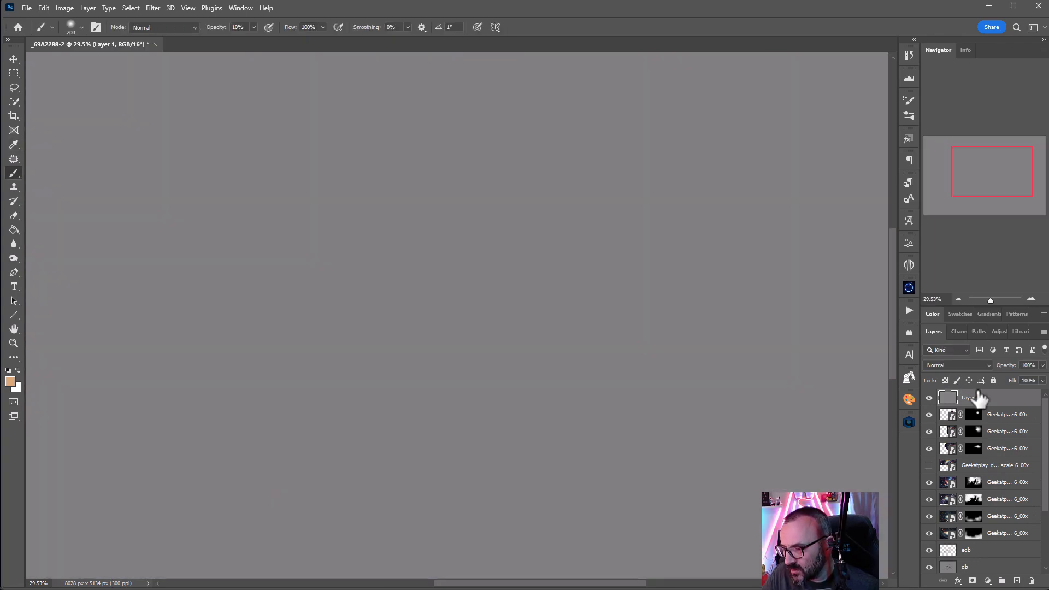
- Rename the gray layer db and set its blend mode to Soft Light
double_click(972, 399)
type("db")
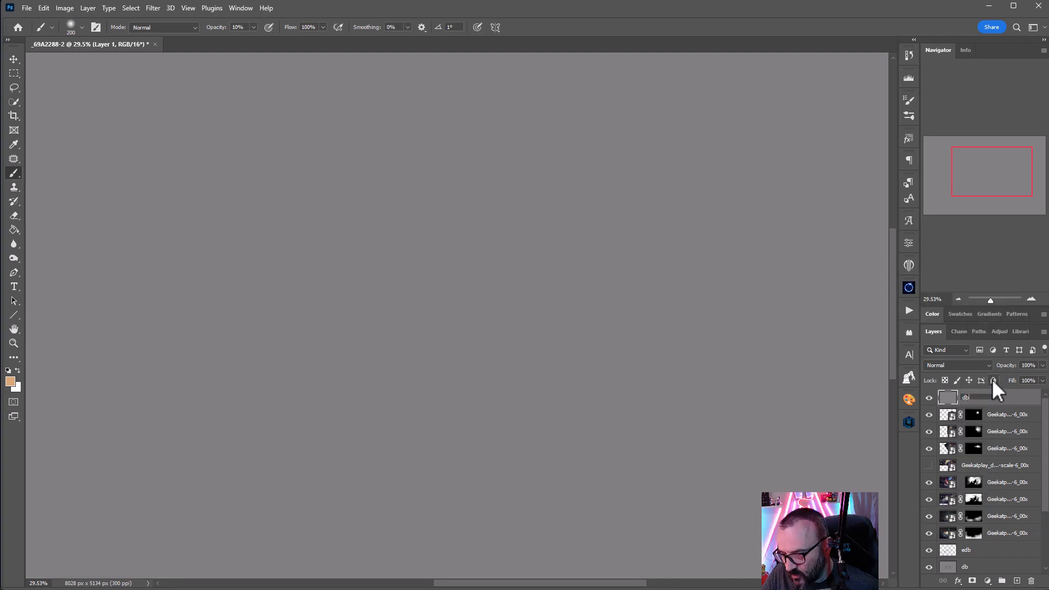
key("Return")
left_click(978, 364)
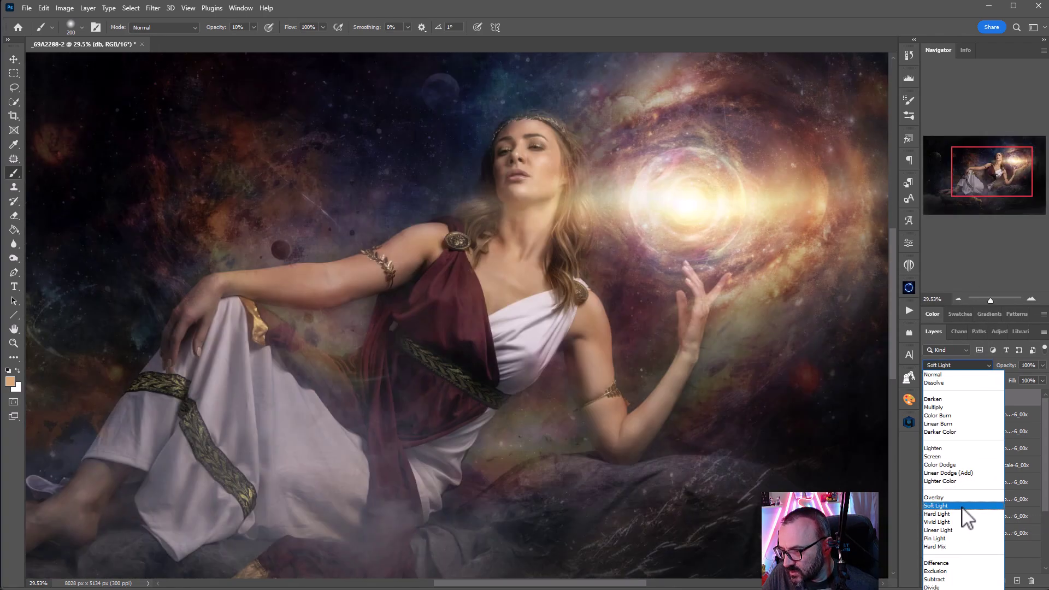
left_click(965, 505)
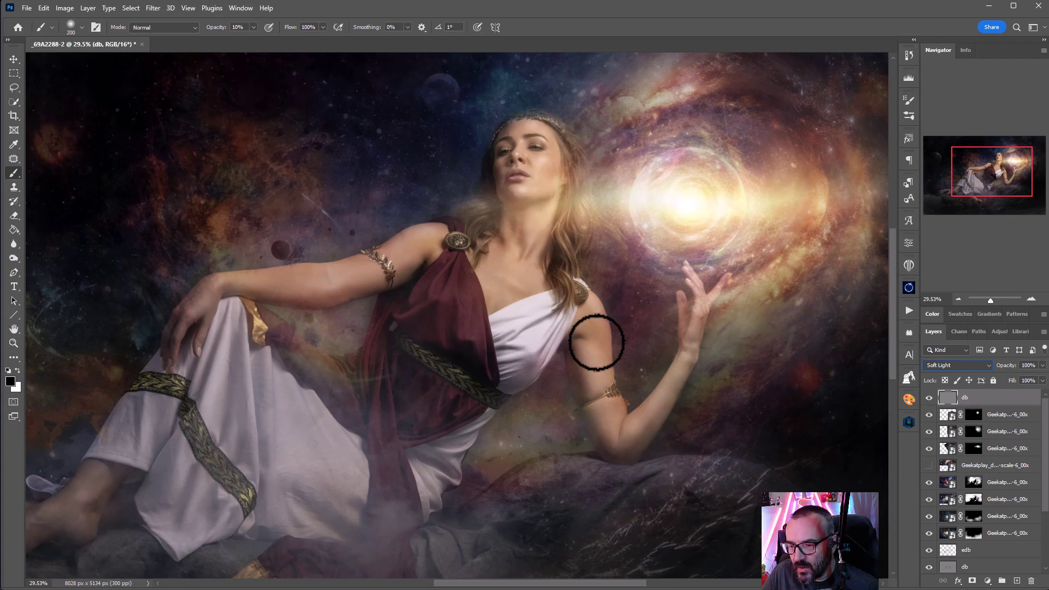
- Paint black on the top db layer with a brush enlarged to 1400 px to darken the outer areas of the scene
scroll(416, 360, "down", 1)
scroll(417, 359, "down", 6)
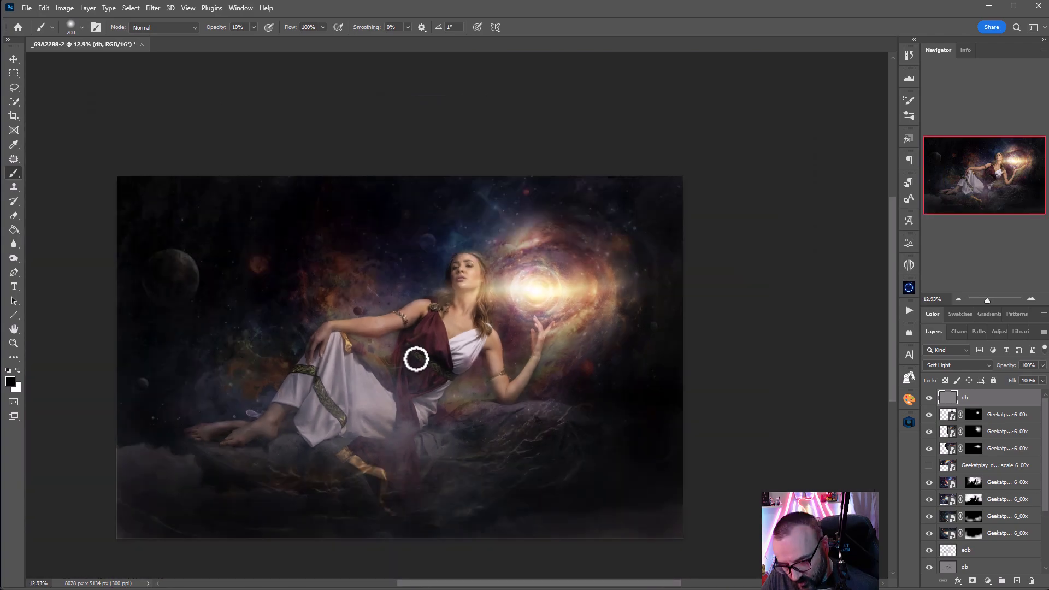
key("bracketright")
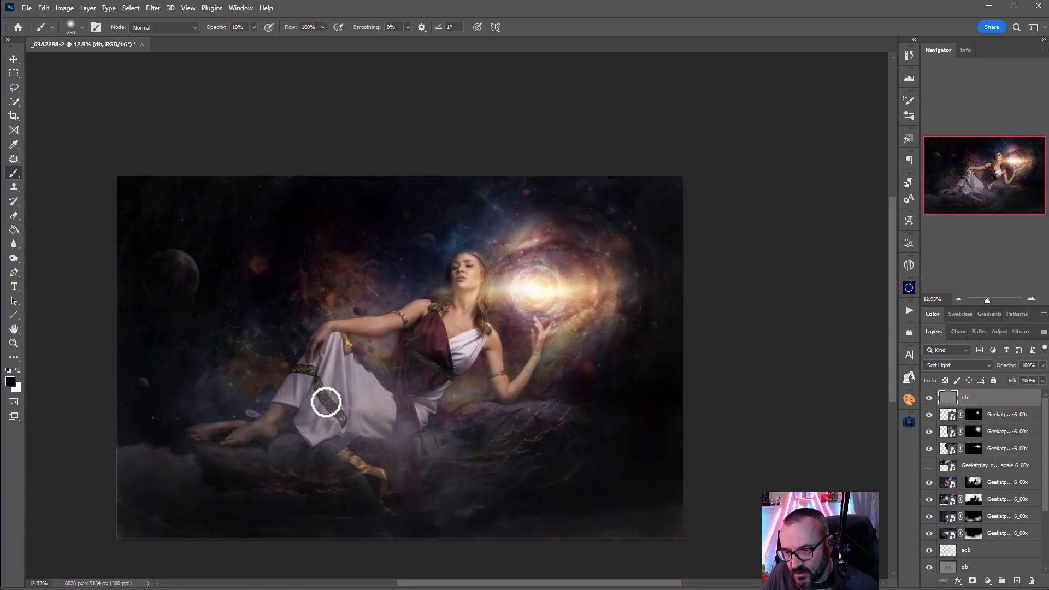
key("bracketright")
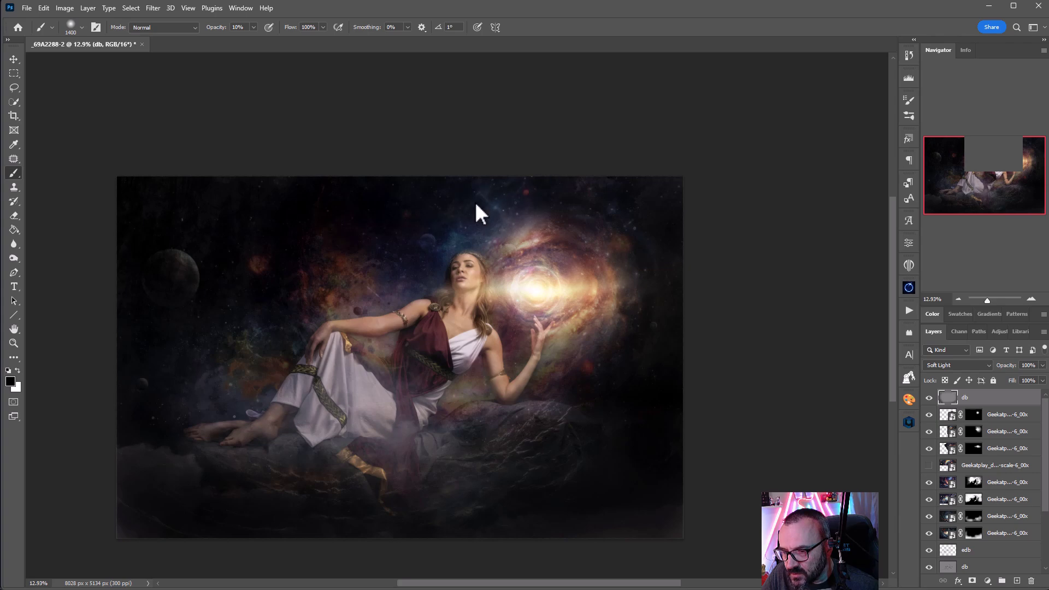
- Reduce the black brush to 700 px and darken the area across the woman's knees and lower legs
key("bracketleft")
key("bracketleft")
key("bracketleft")
key("bracketleft")
key("bracketleft")
key("bracketleft")
key("bracketleft")
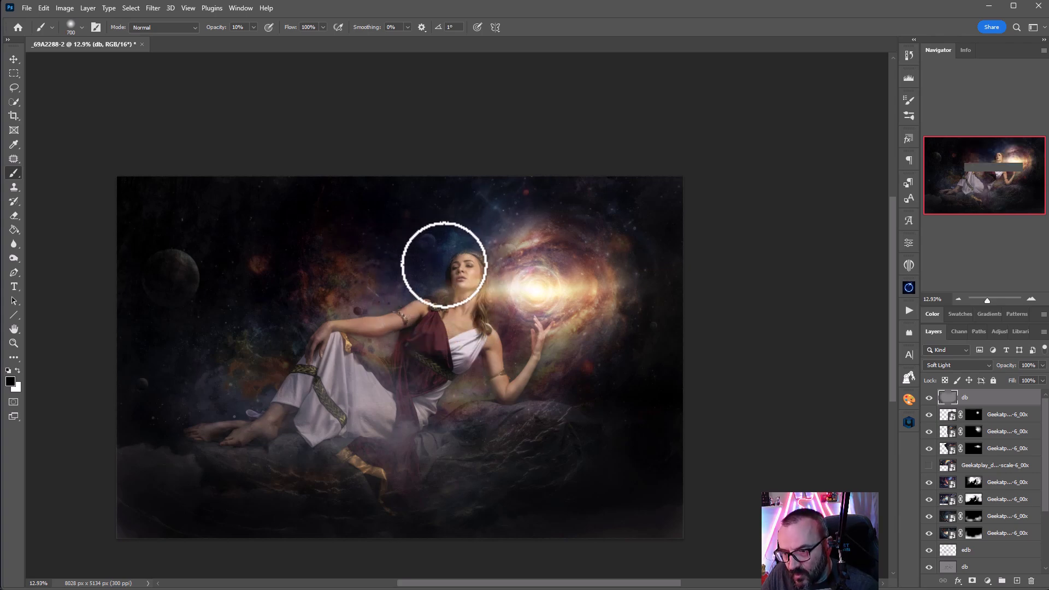
mouse_move(340, 334)
left_mouse_down()
mouse_move(211, 457)
mouse_move(230, 379)
mouse_move(229, 399)
left_mouse_up()
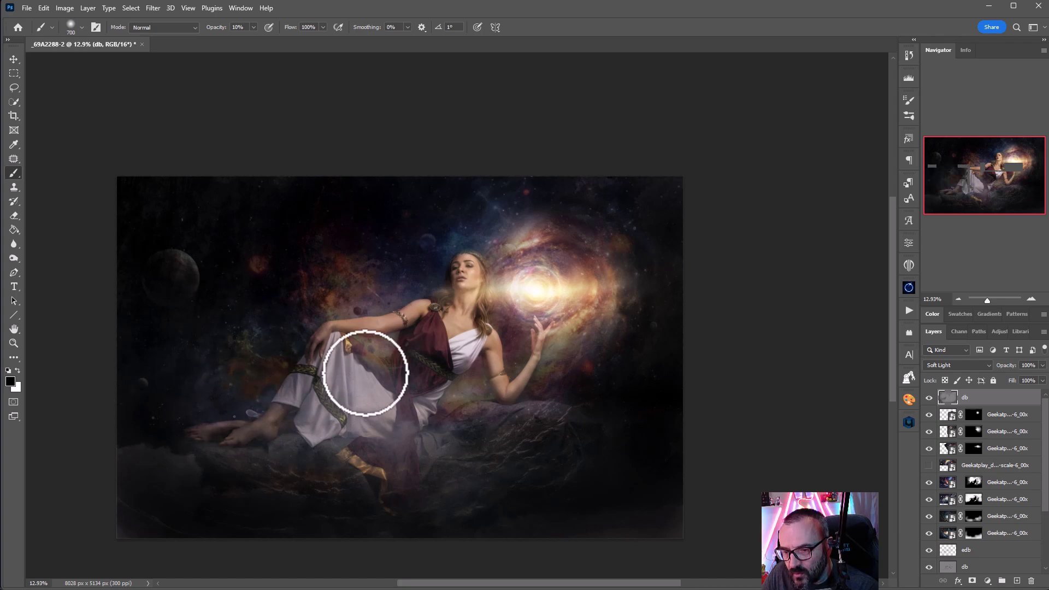
- Switch the paint color to white and brighten the orb and its surrounding glow, enlarging the brush to 1600 px
key("x")
key("bracketright")
key("bracketright")
key("bracketright")
key("bracketright")
key("bracketright")
key("bracketright")
key("bracketright")
key("bracketright")
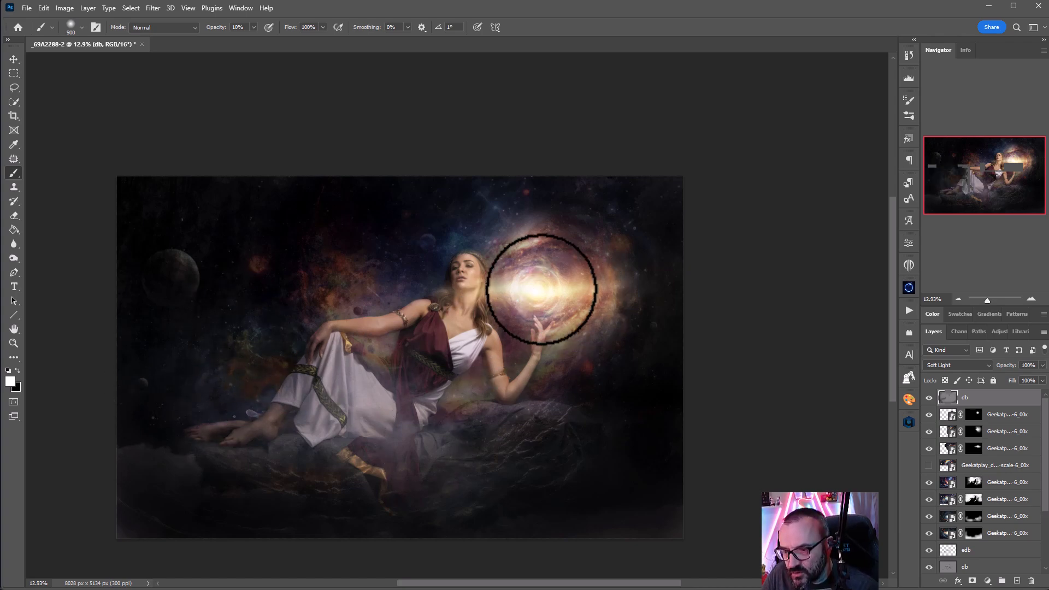
key("bracketright")
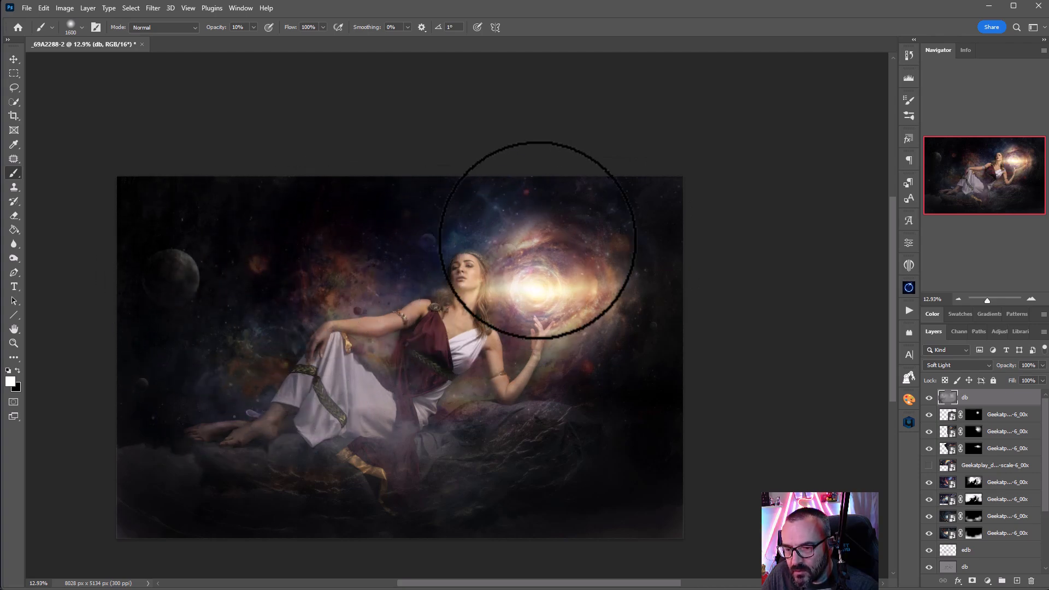
- Reduce the white brush to 600 px in stages while brightening the glow around the orb and the woman's raised hand
key("bracketleft")
key("bracketleft")
key("bracketleft")
key("bracketleft")
key("bracketleft")
key("bracketleft")
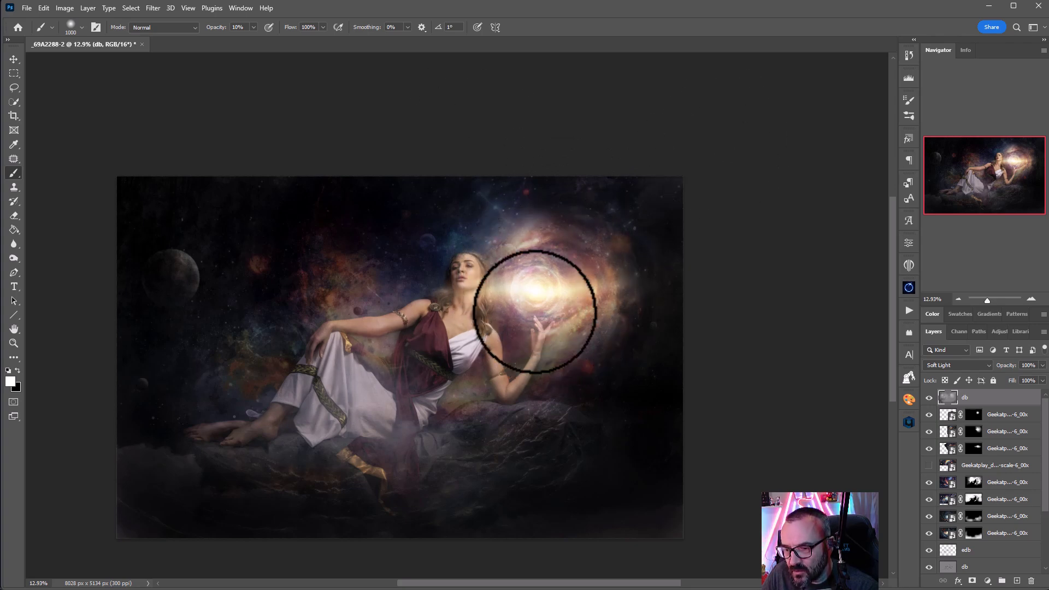
key("bracketleft")
key("bracketleft")
key("bracketleft")
key("bracketleft")
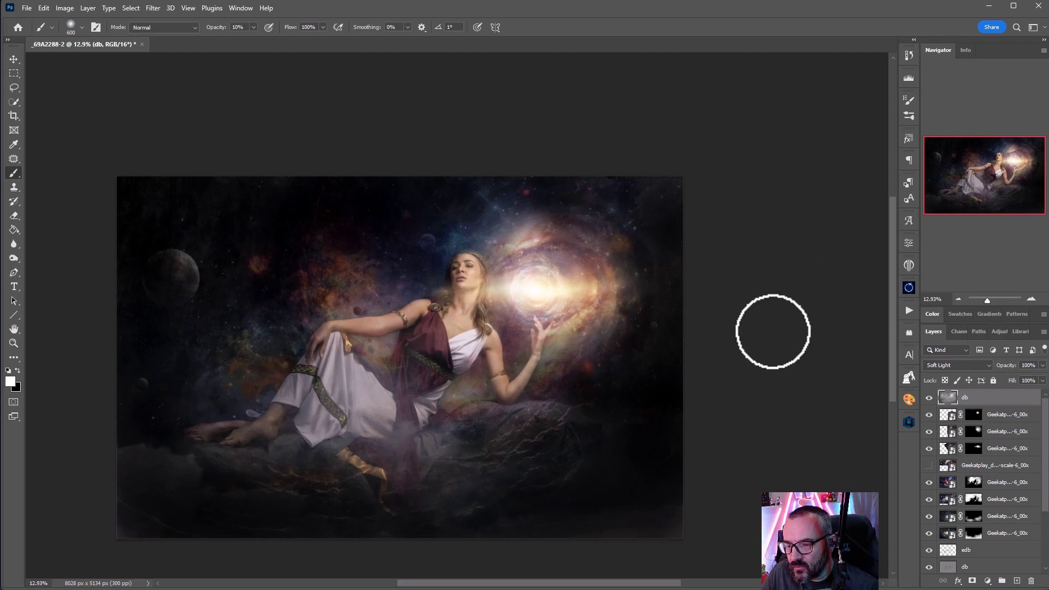
left_click(13, 59)
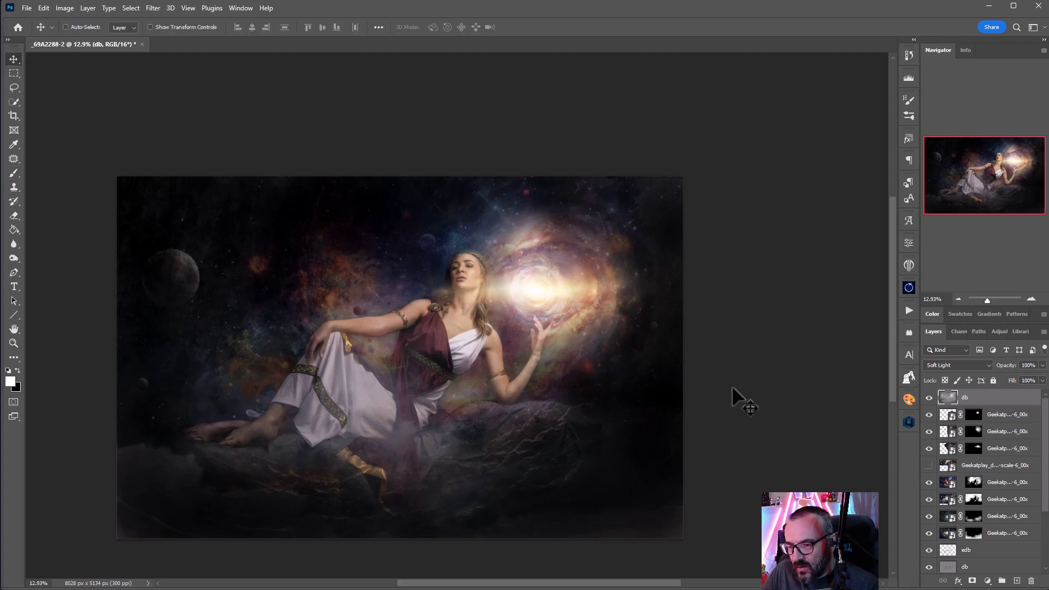
scroll(509, 329, "up", 4)
scroll(513, 330, "down", 3)
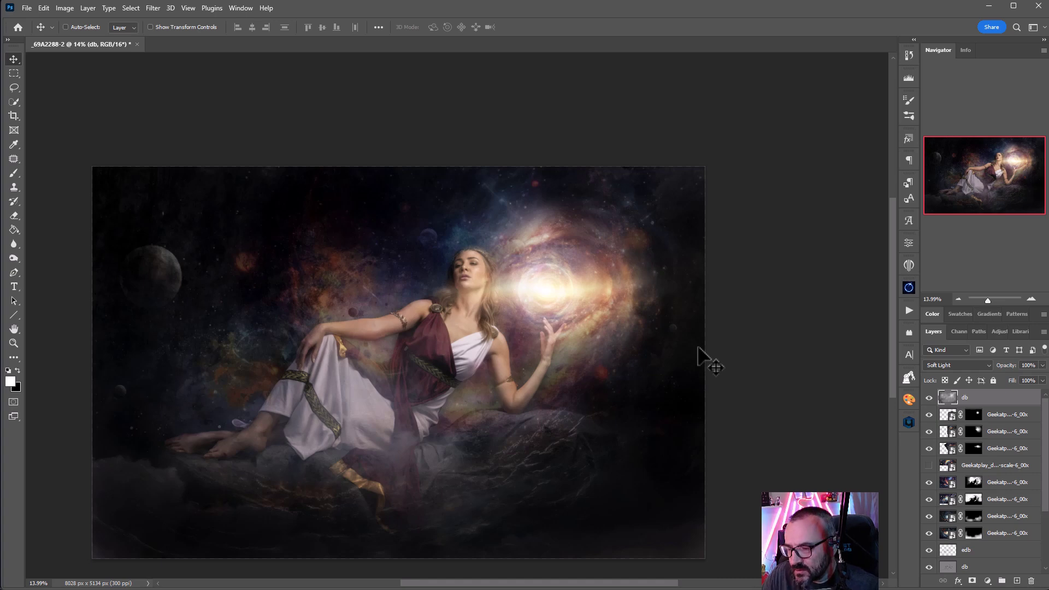
- Add a new layer above the top db layer and fill it with gray
left_click(1017, 581)
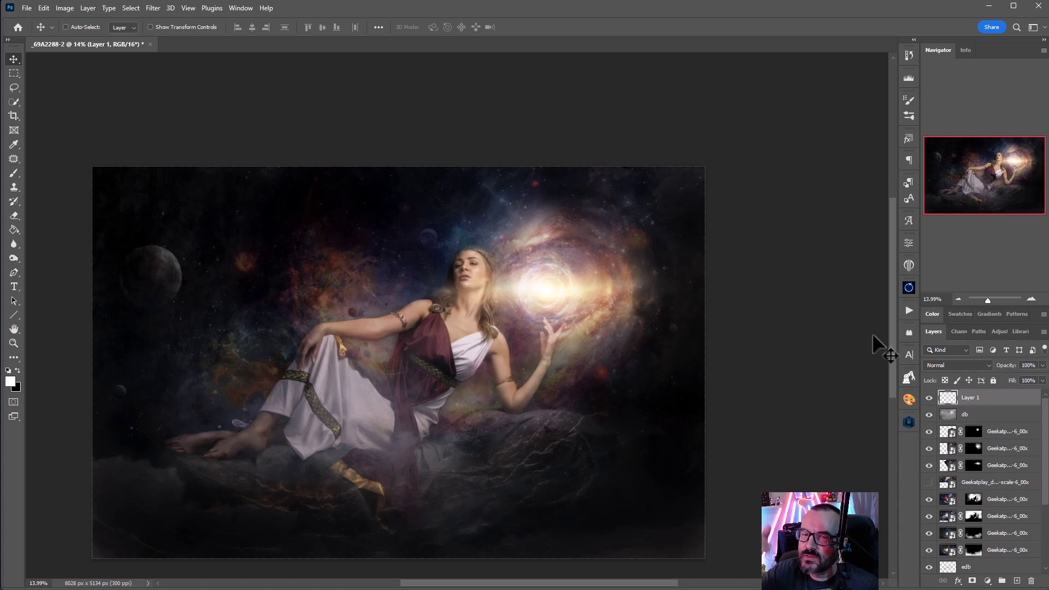
key("shift+BackSpace")
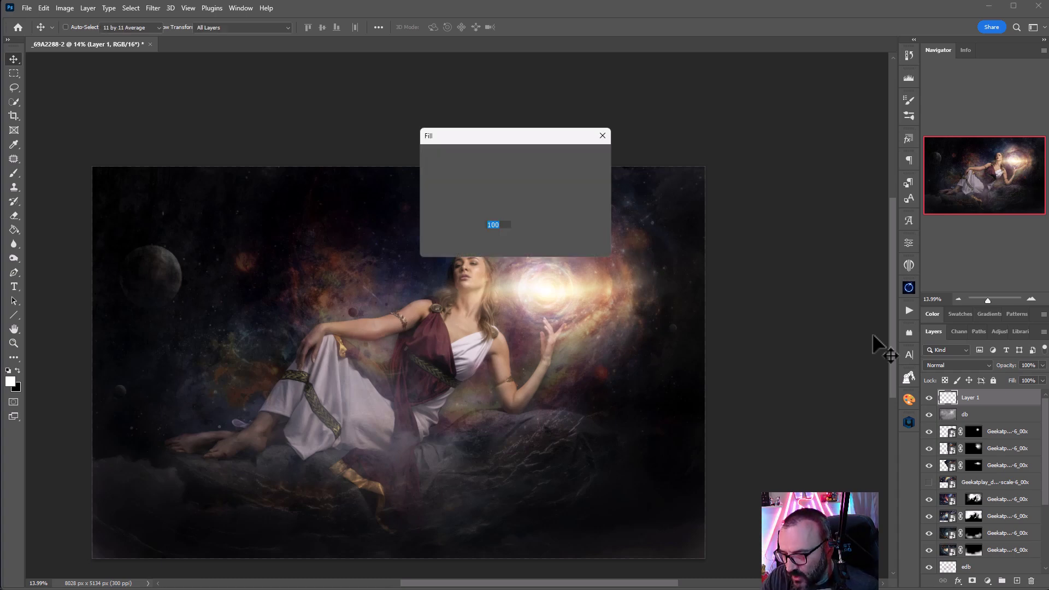
key("Return")
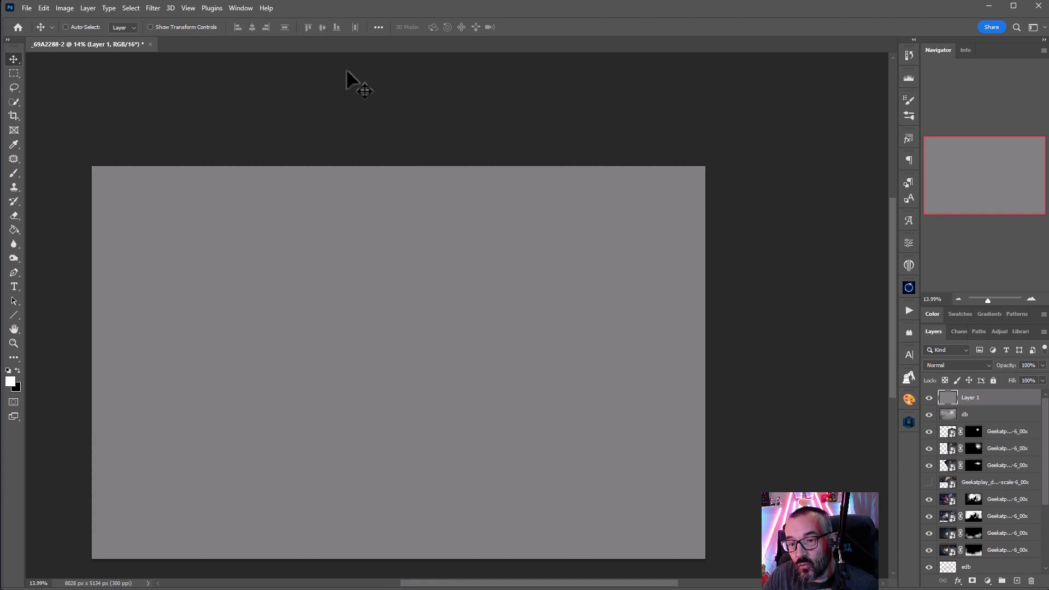
- Apply Add Noise to the gray layer with an amount of 9.16%, Uniform distribution and Monochromatic enabled
left_click(153, 6)
mouse_move(240, 189)
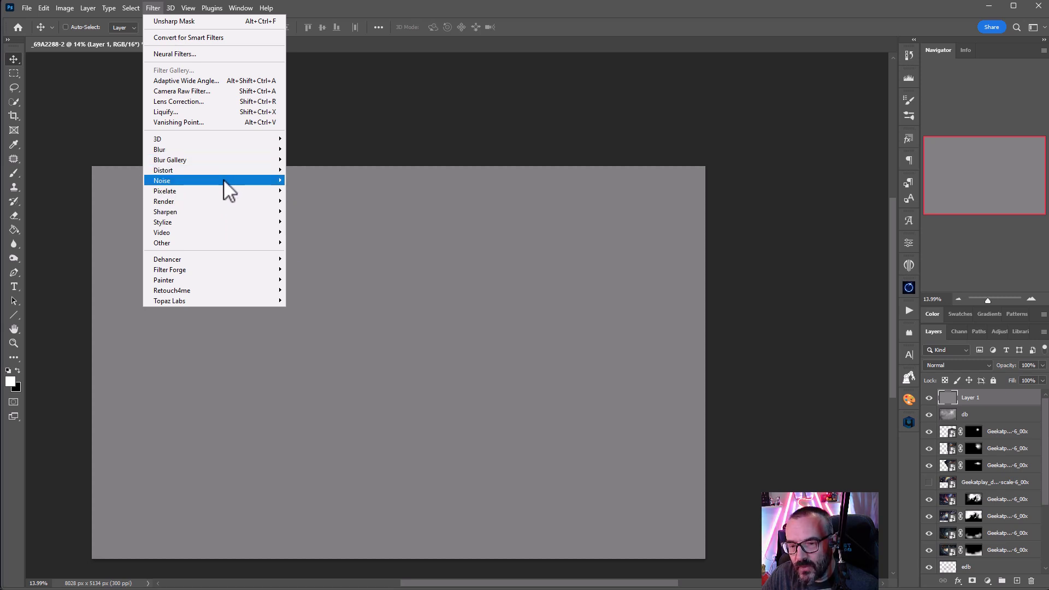
left_click(338, 181)
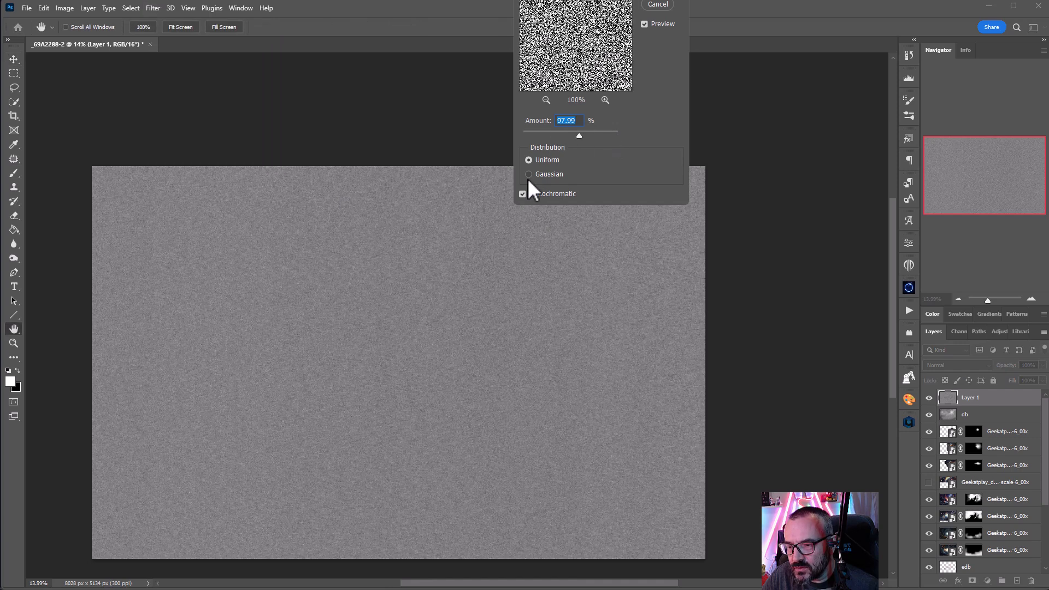
left_click_drag(571, 134, 534, 136)
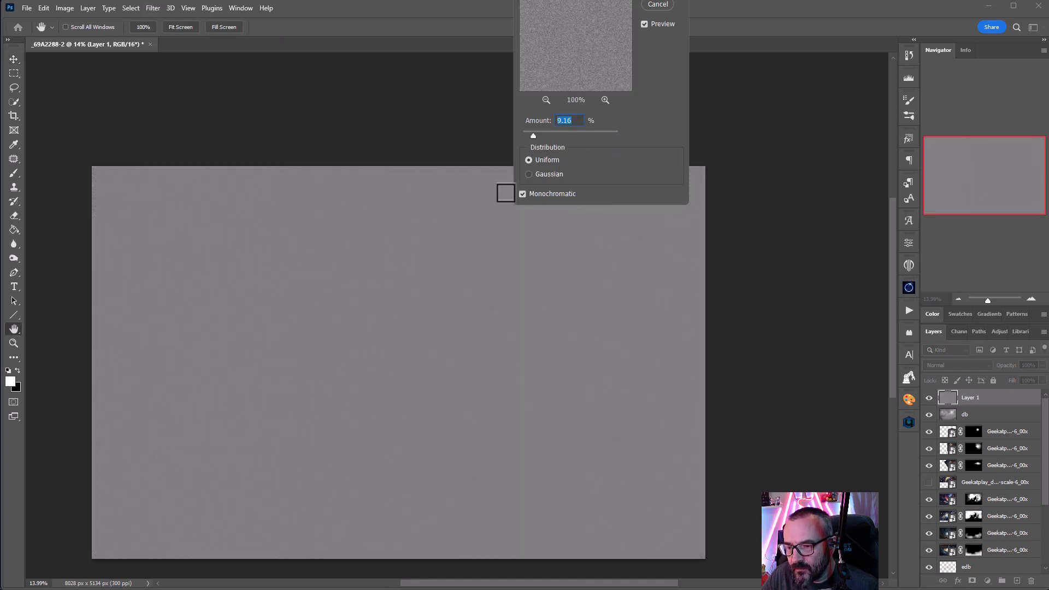
key("Return")
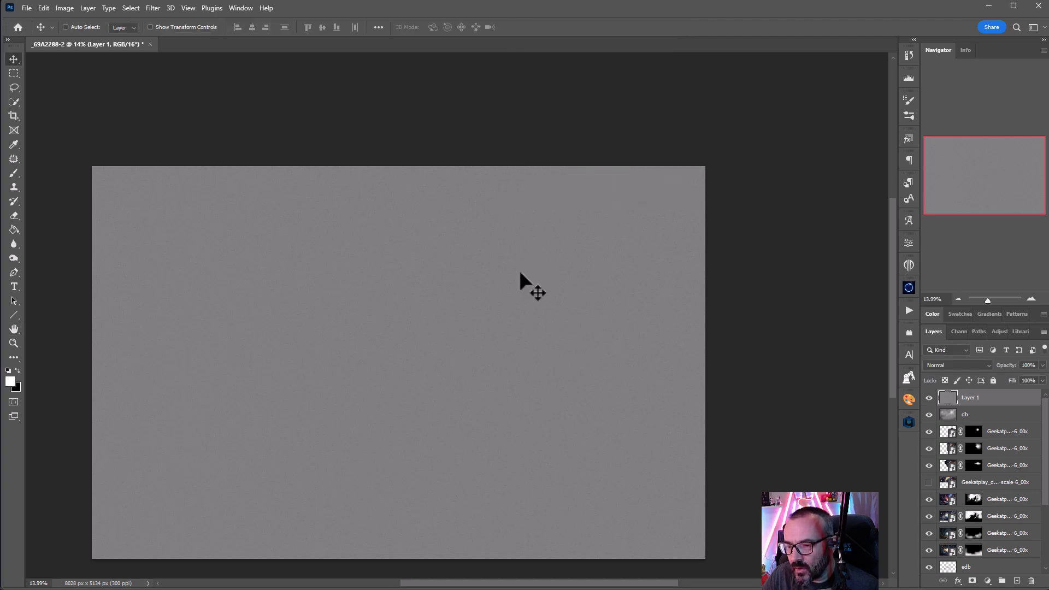
- Set the noise layer's blend mode to Soft Light and compare the grain up close with the layer hidden and shown
scroll(442, 311, "up", 5)
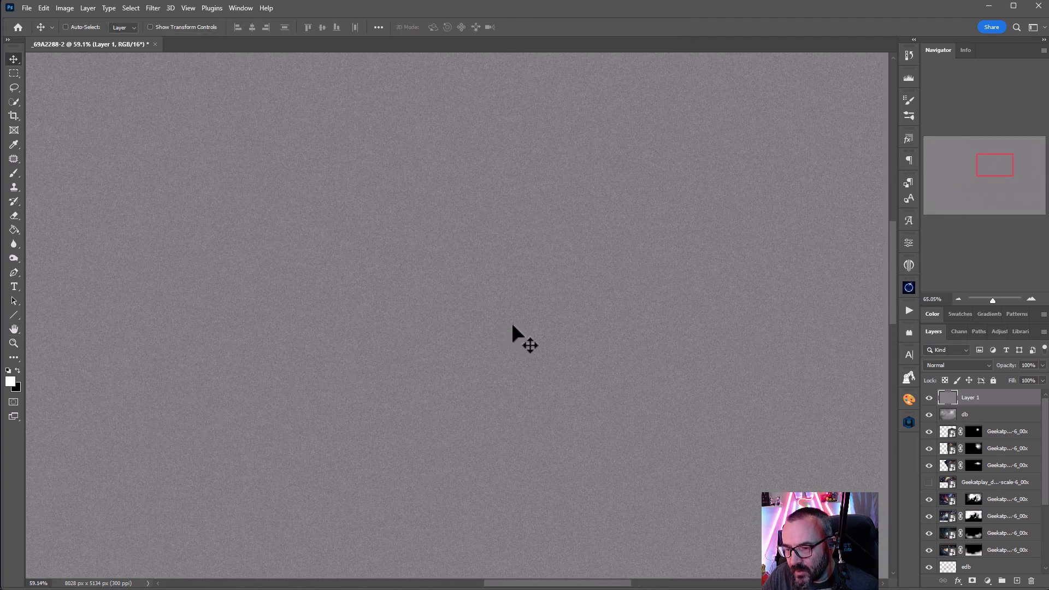
left_click(982, 365)
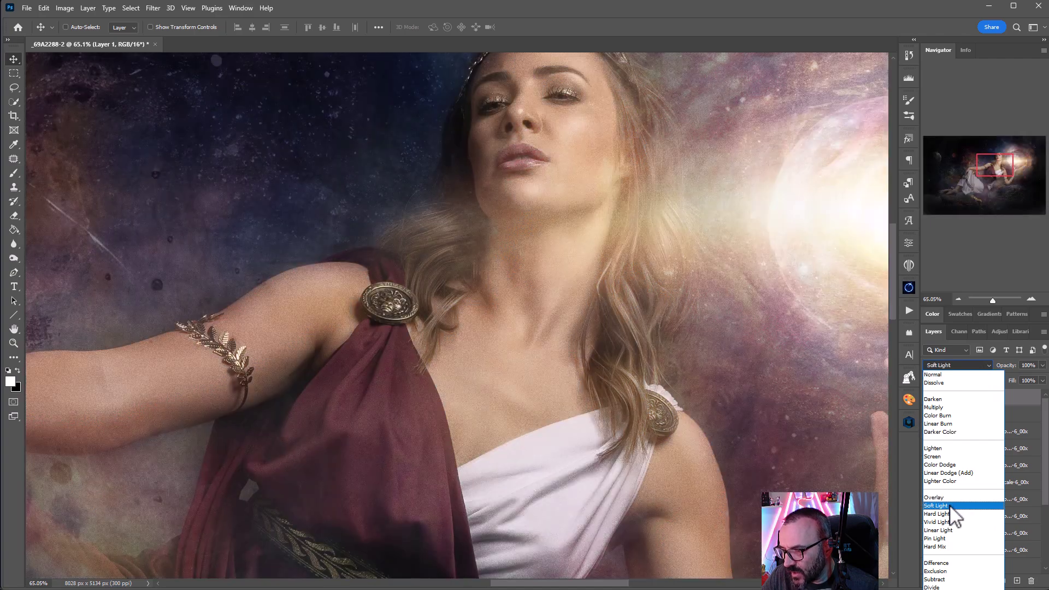
left_click(950, 506)
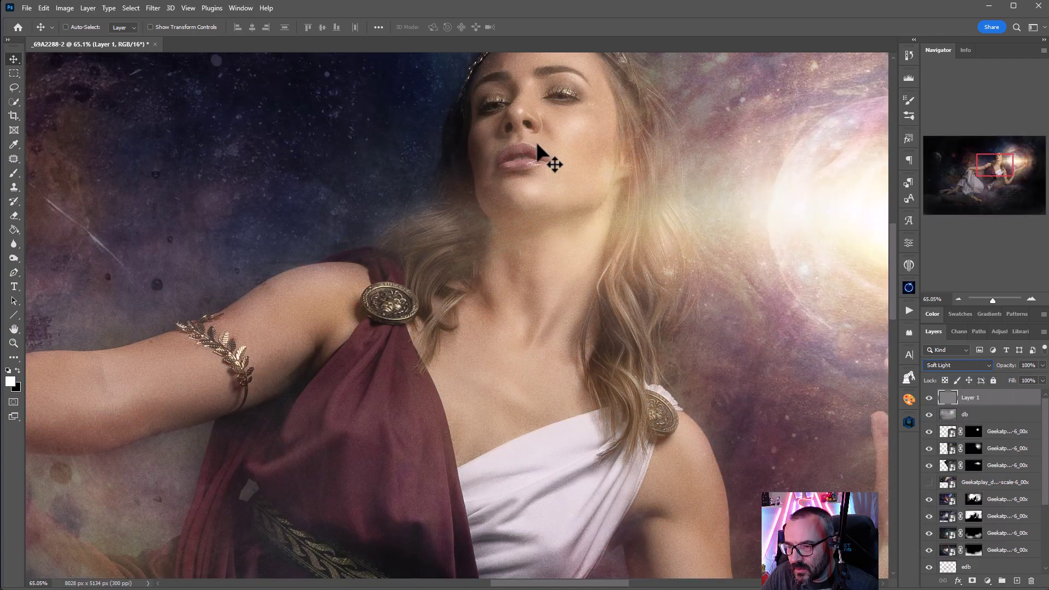
scroll(743, 153, "up", 5)
left_click_drag(720, 166, 450, 171)
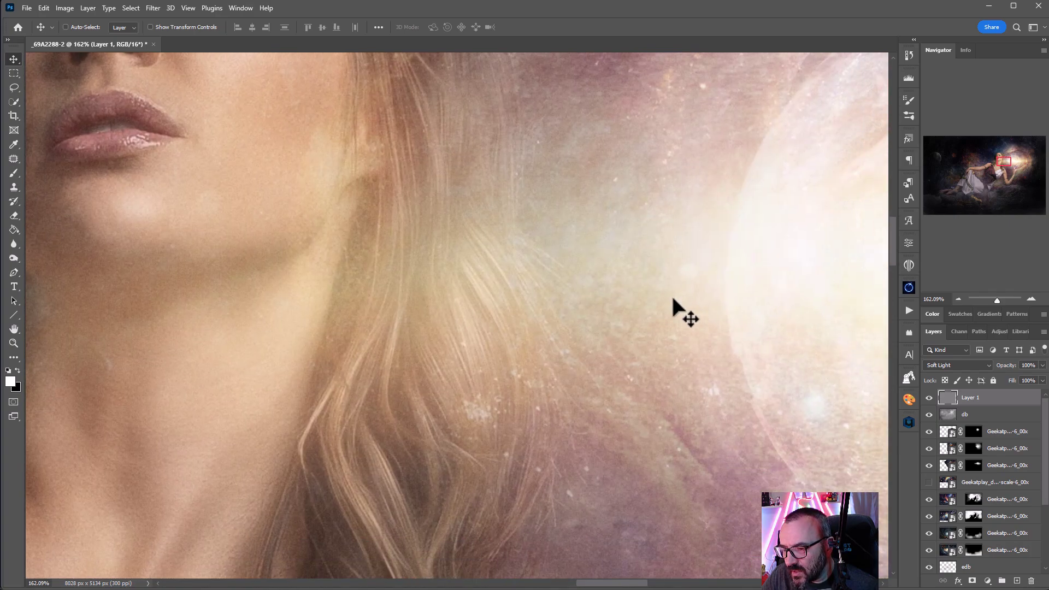
left_click(929, 398)
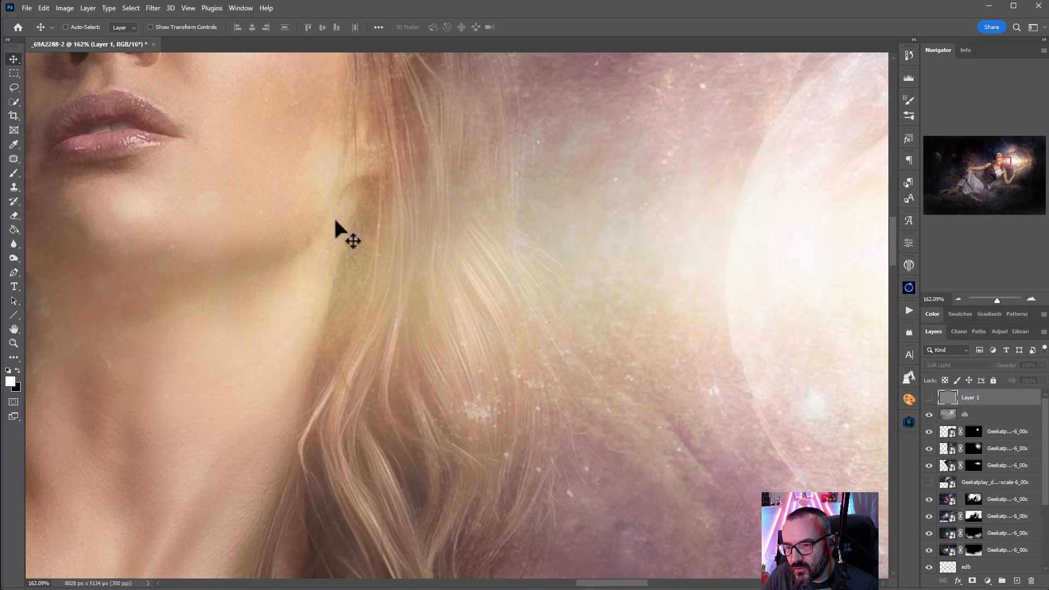
left_click(929, 398)
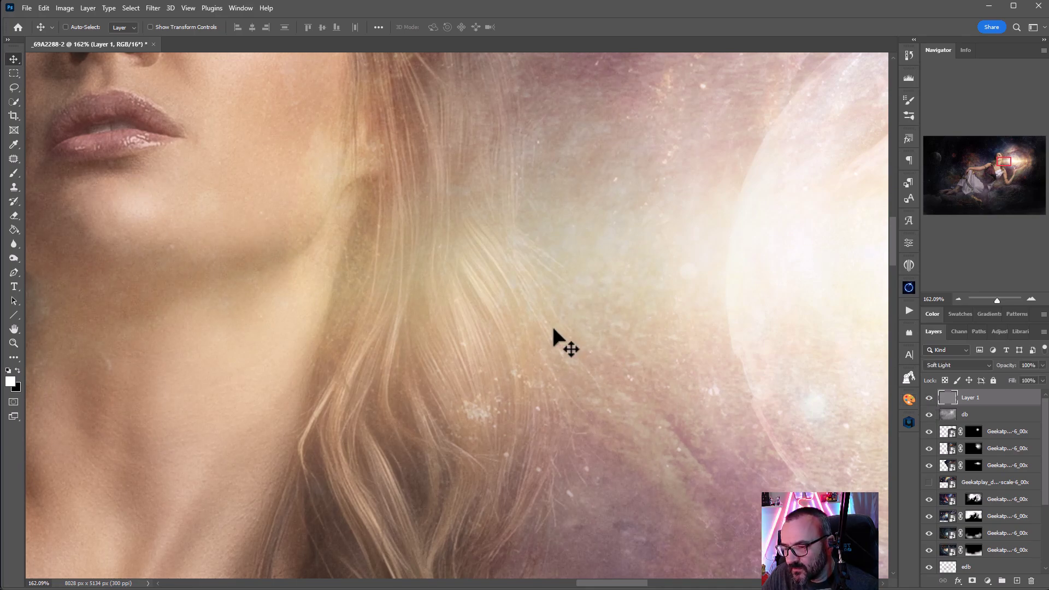
scroll(552, 323, "down", 10)
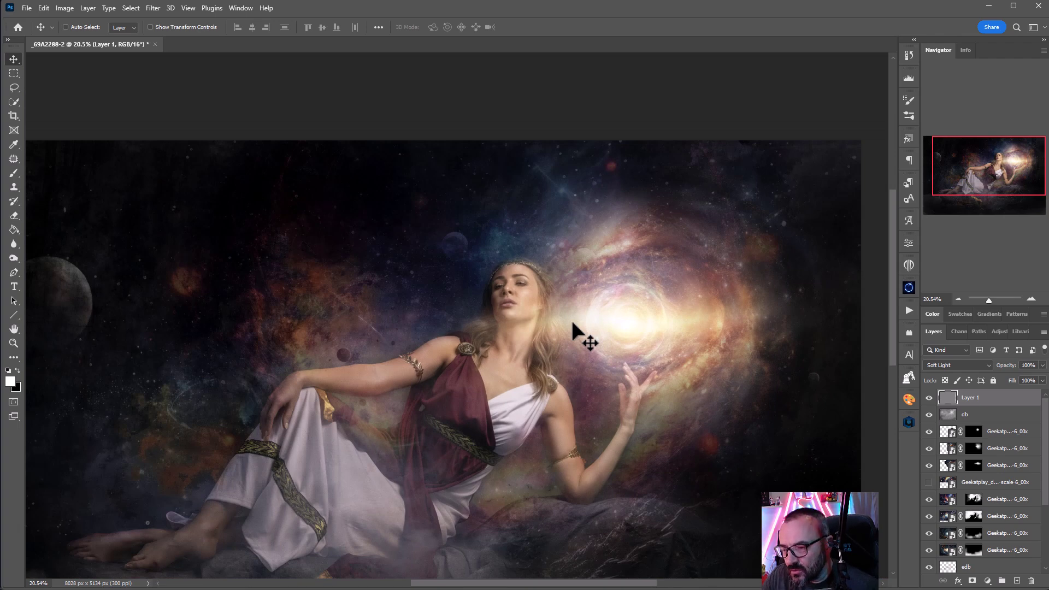
scroll(572, 324, "down", 2)
scroll(524, 322, "down", 3)
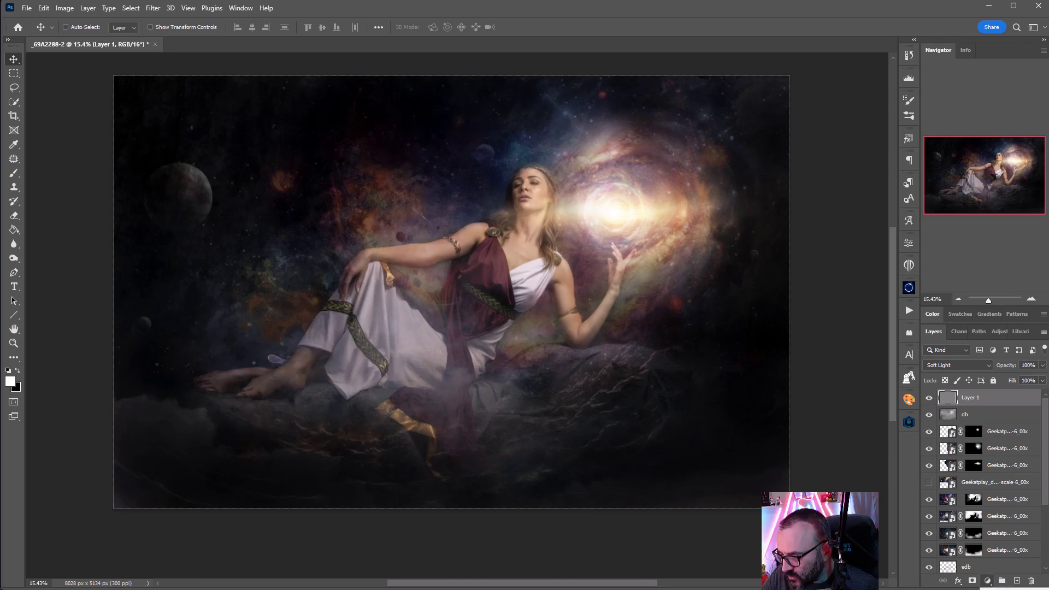
- Add a Curves adjustment layer above the noise layer and set its blend mode to Color
left_click(986, 367)
left_click(986, 366)
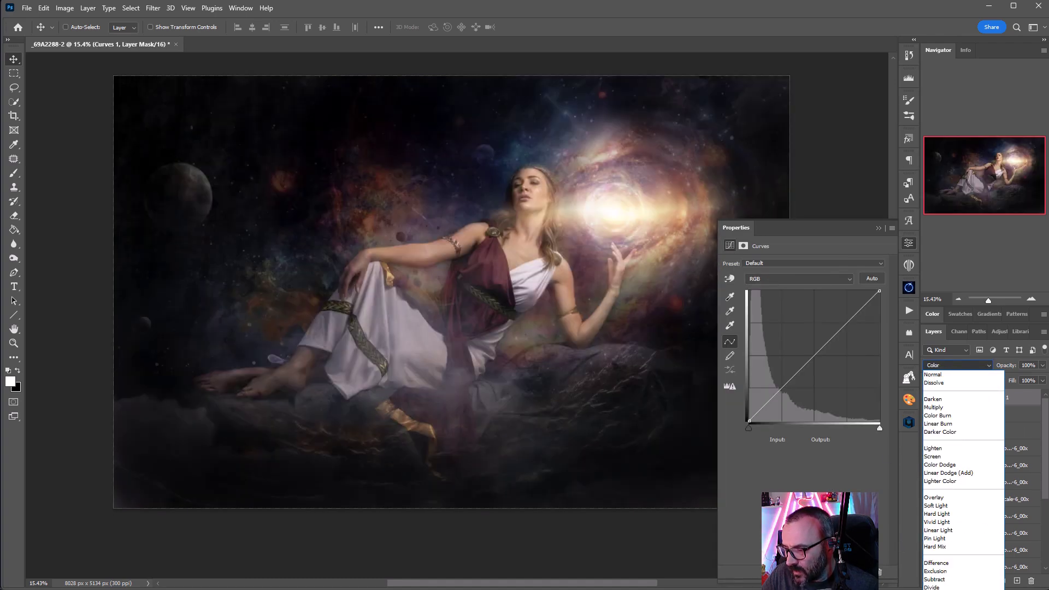
key("Return")
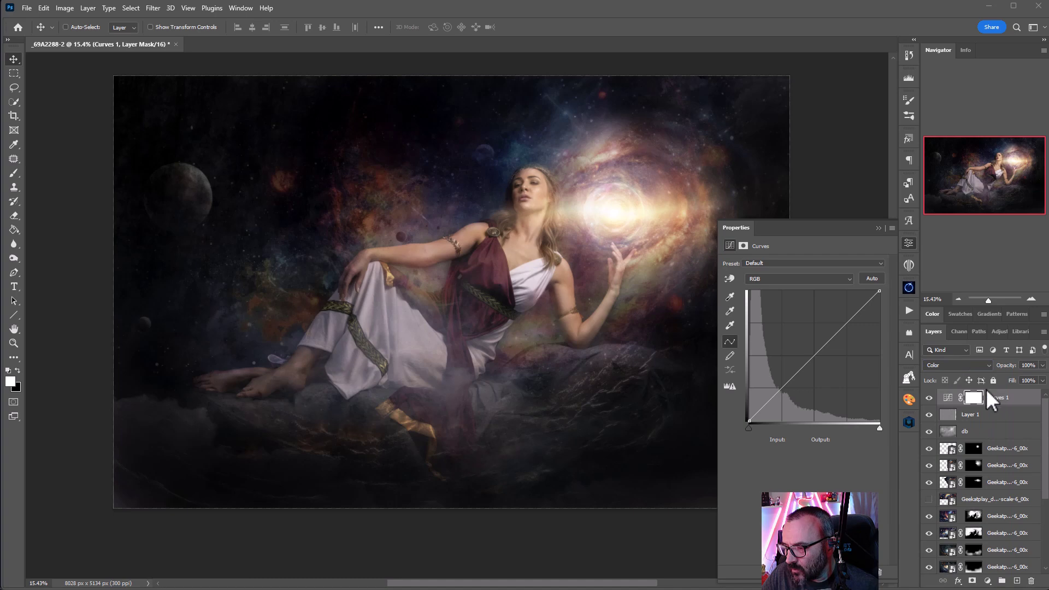
- Raise the black point of the Blue curve and anchor its midtones at input 138, output 128
left_click(838, 278)
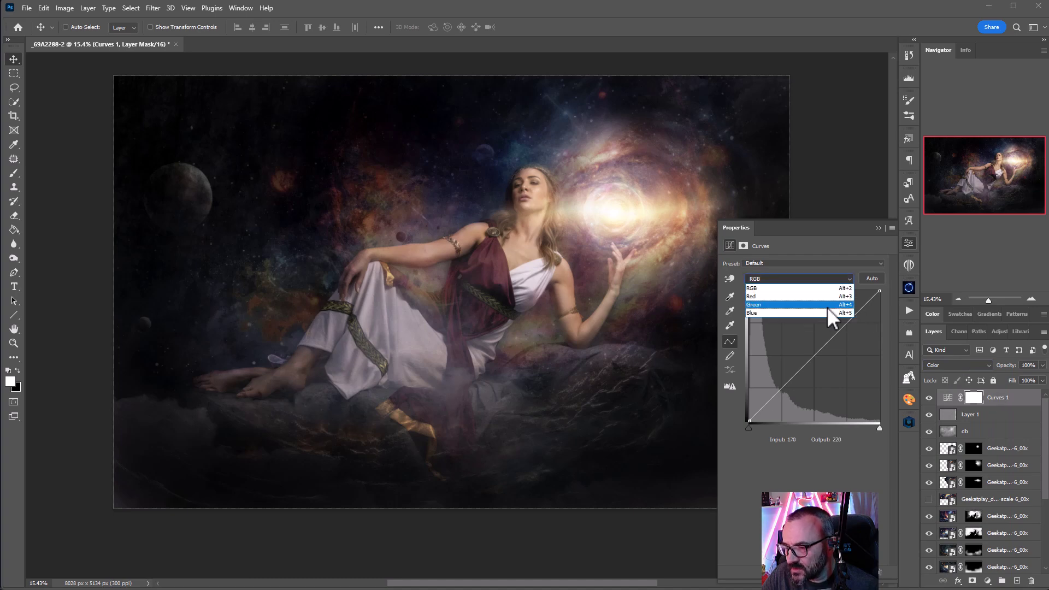
left_click(793, 312)
left_click_drag(752, 422, 743, 413)
left_click_drag(817, 354, 821, 356)
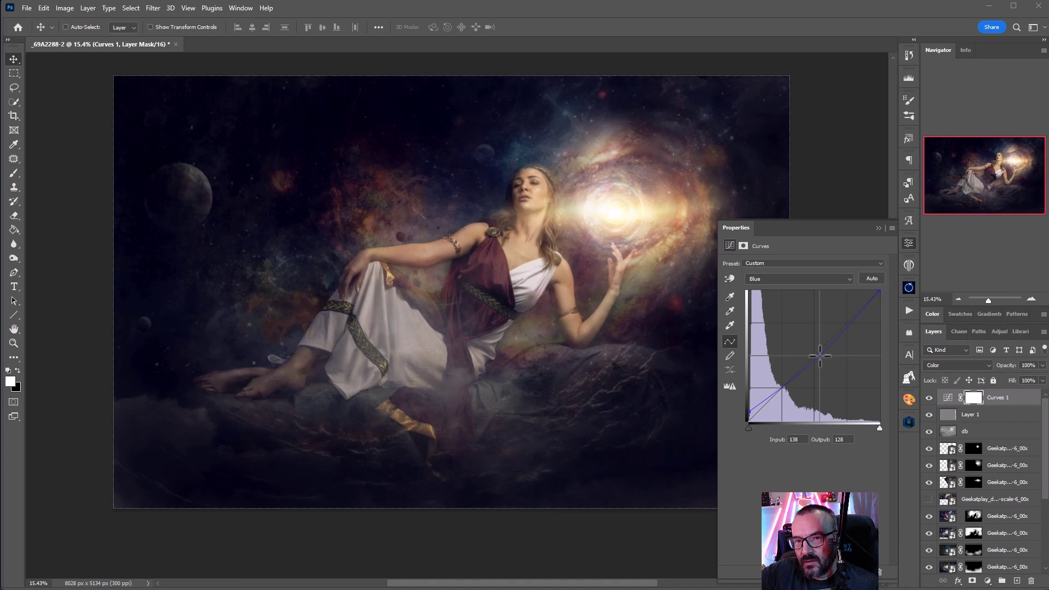
- Move the Red curve's black point to input 11, output 0, and add a midtone point at input 100, output 98
left_click(789, 280)
left_click(773, 298)
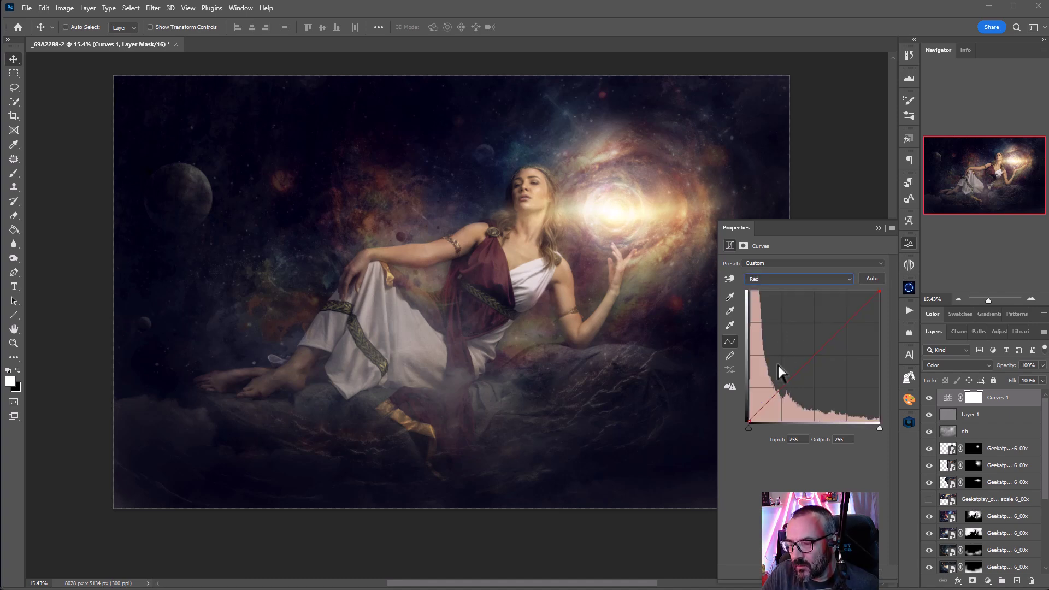
left_click_drag(747, 424, 754, 430)
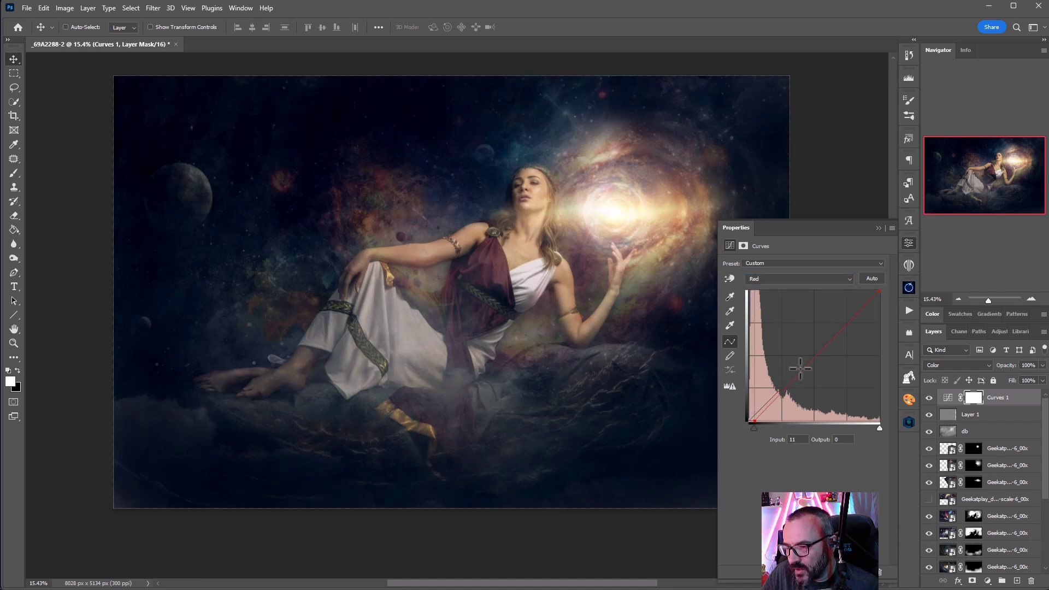
left_click(800, 371)
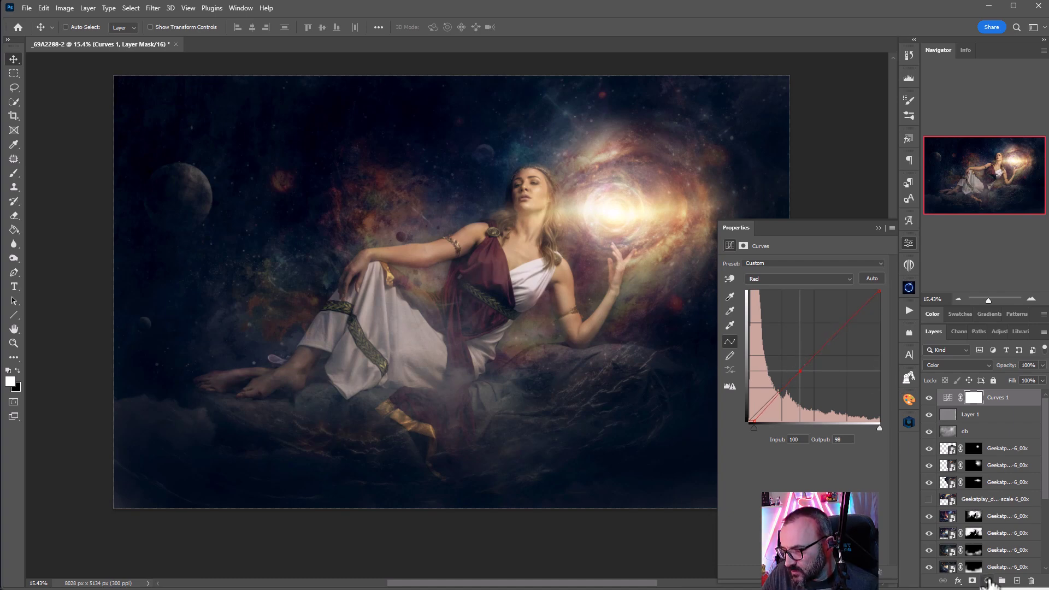
- Add a Selective Color adjustment layer and set its Blacks to Cyan +3, Magenta -2, Yellow -8 and Black -3
key("ctrl+alt+shift+s")
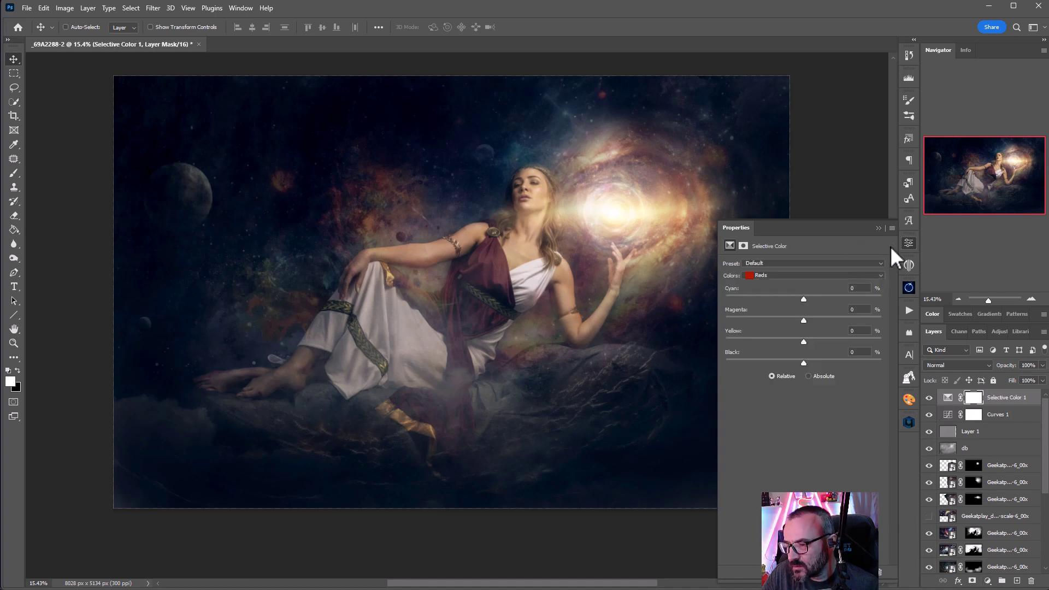
left_click(775, 275)
left_click(787, 356)
left_click_drag(803, 363, 806, 300)
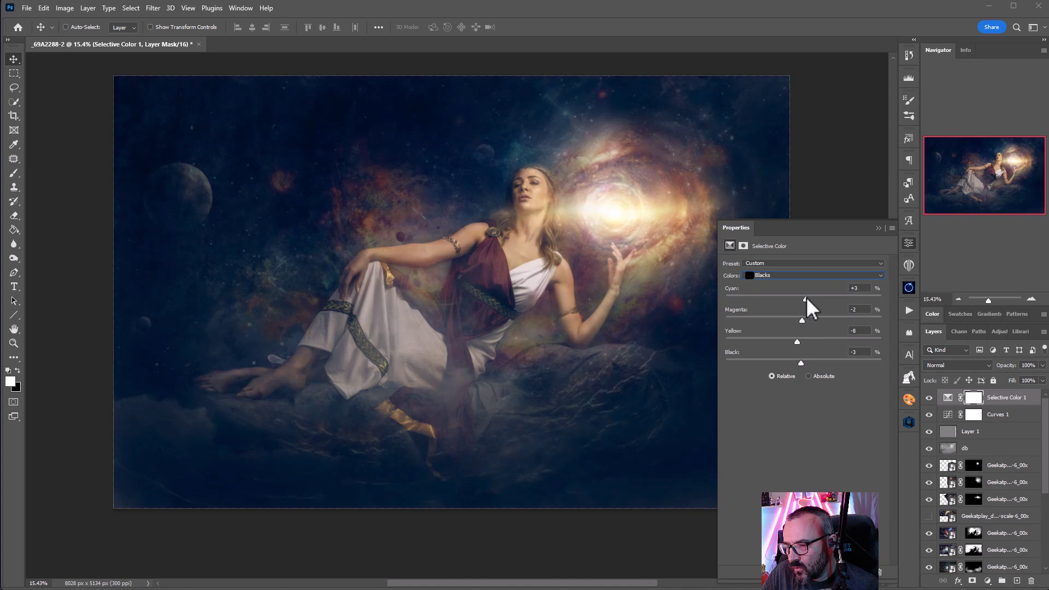
- Set the Selective Color Neutrals to Cyan -5 and Yellow +11
left_click(793, 275)
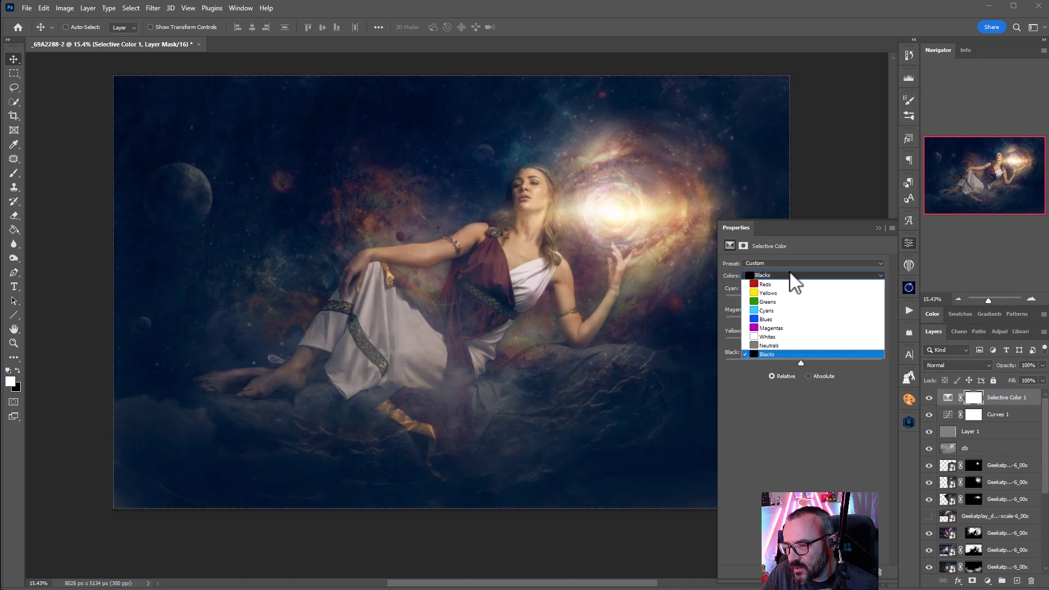
left_click(803, 344)
left_click_drag(806, 339, 809, 340)
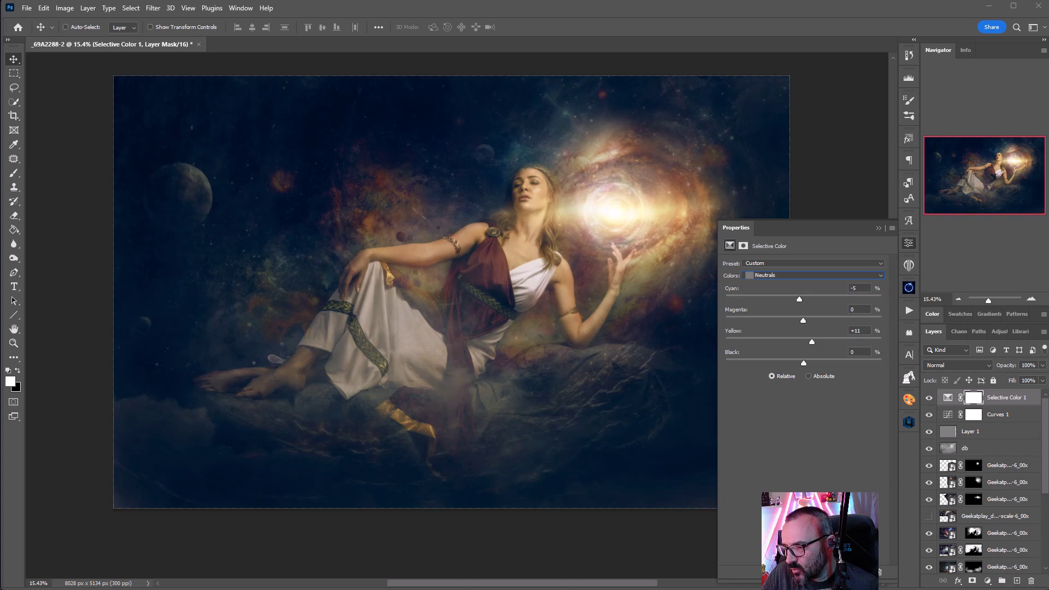
- Lower the Selective Color layer's opacity and set the Curves layer's opacity to 83%
left_click(1043, 365)
left_click_drag(1040, 376, 995, 376)
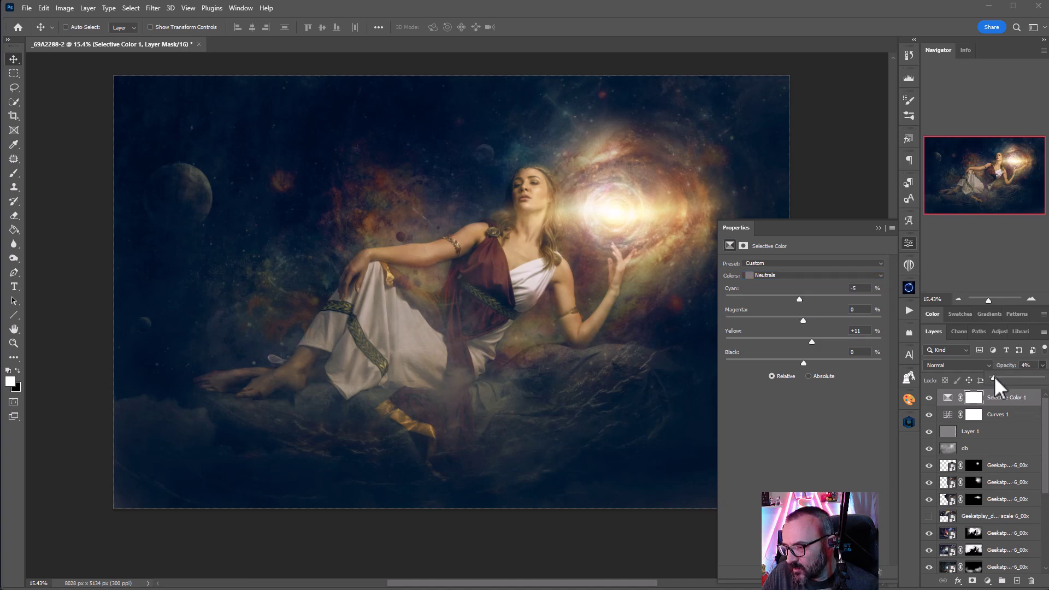
left_click(1023, 415)
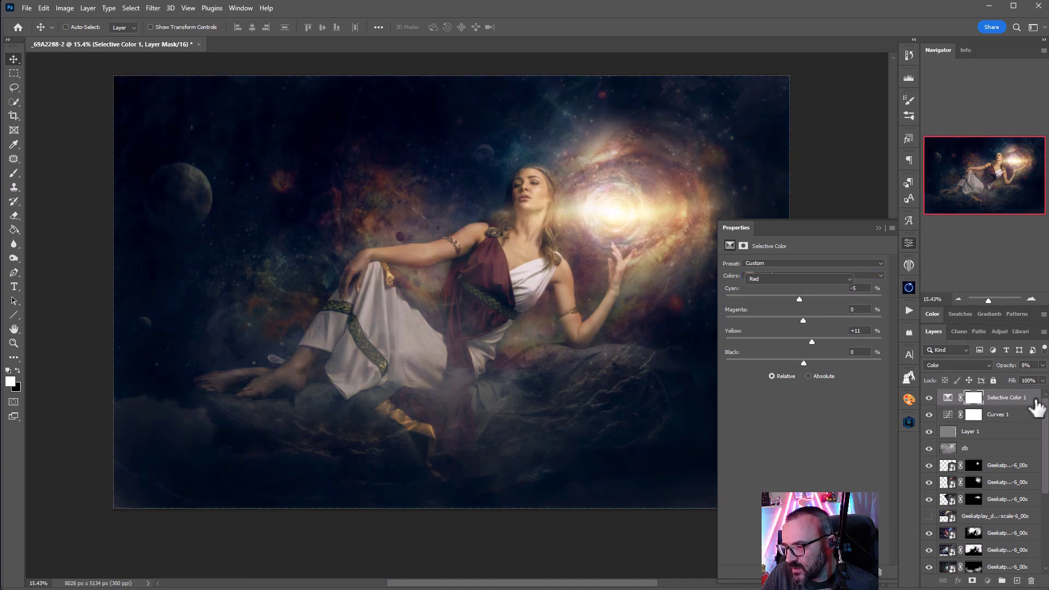
left_click(1043, 365)
left_click_drag(1030, 376, 1033, 378)
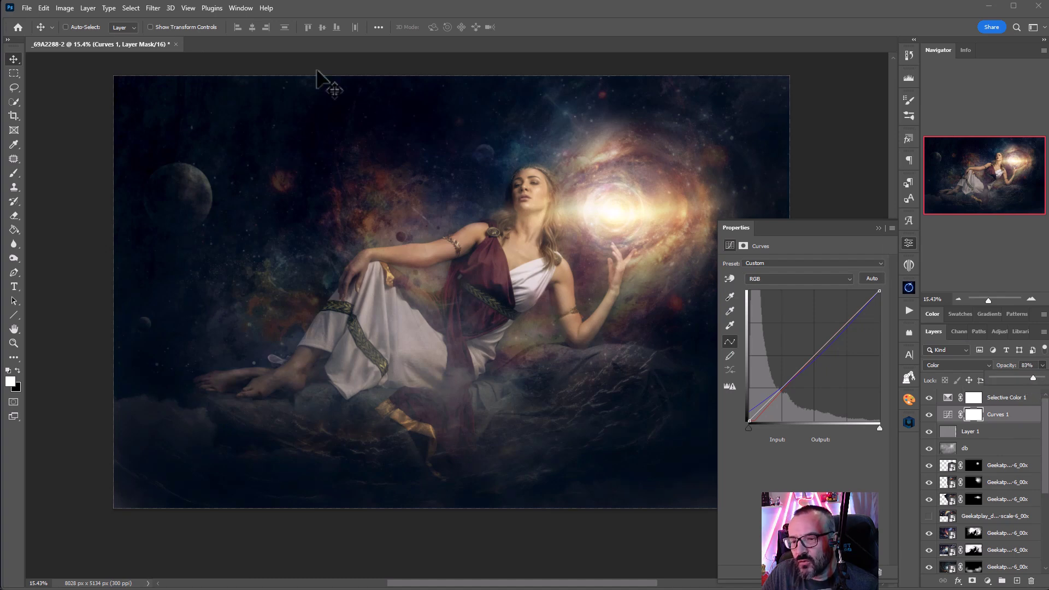
left_click(79, 104)
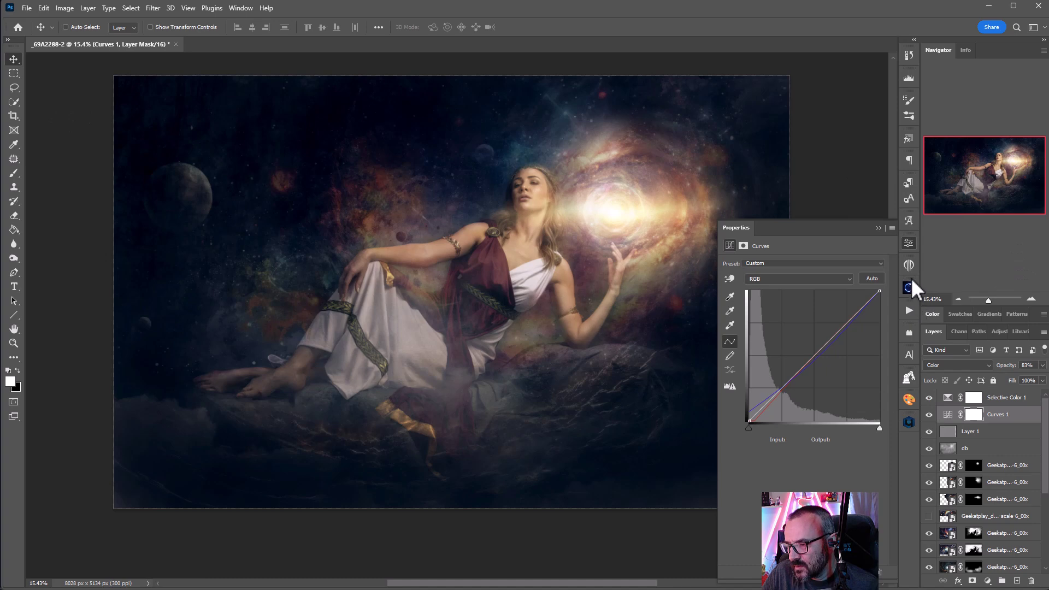
left_click(908, 243)
scroll(577, 298, "down", 3)
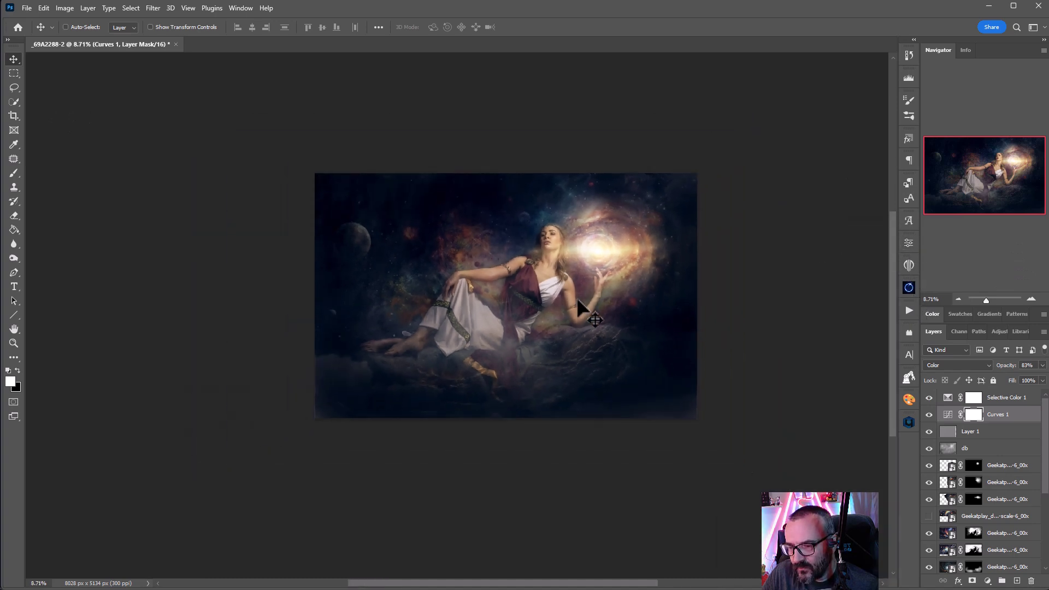
- Add a Vibrance adjustment layer above Selective Color 1 and set Vibrance to +13 and Saturation to +7
scroll(576, 298, "up", 2)
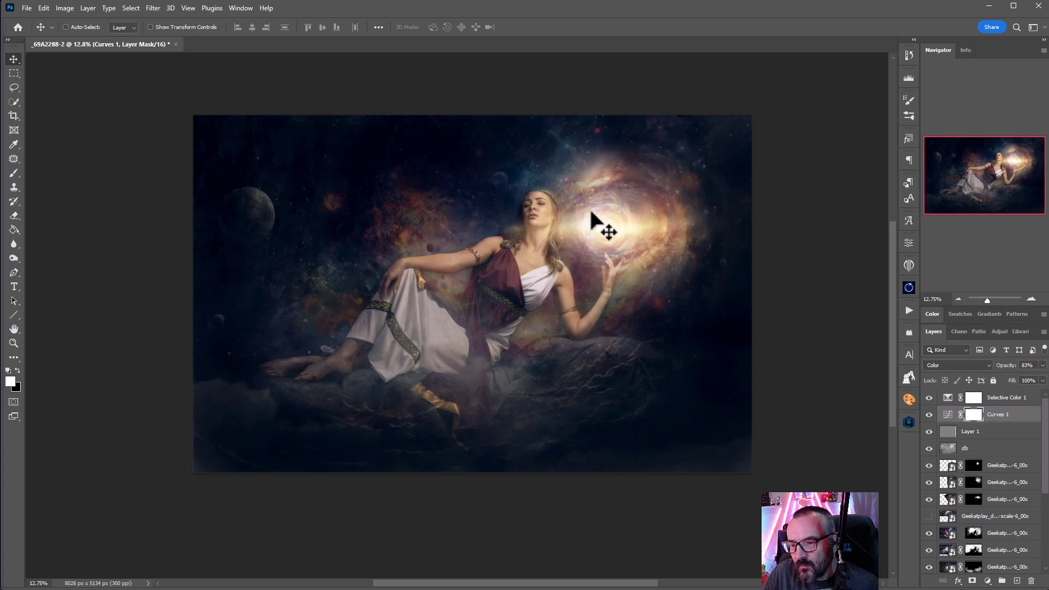
left_click(1017, 399)
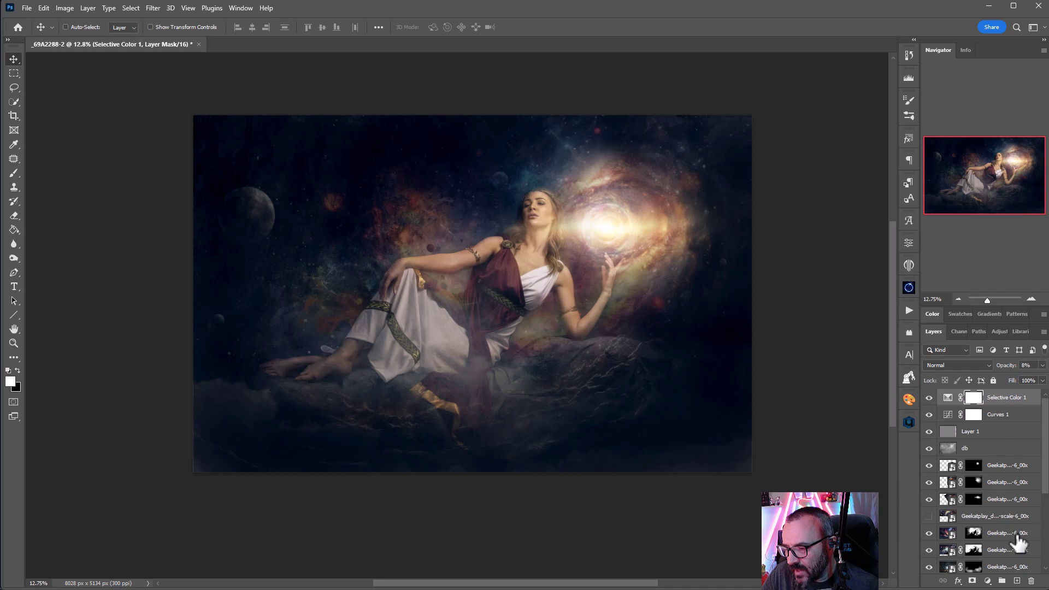
left_click(988, 581)
left_click(924, 398)
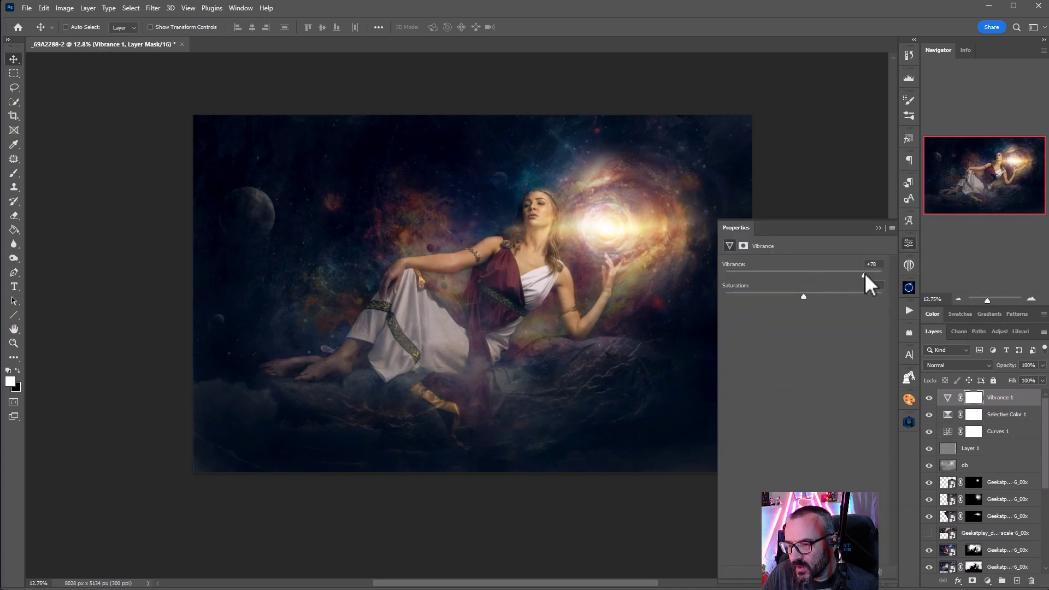
left_click_drag(803, 275, 807, 297)
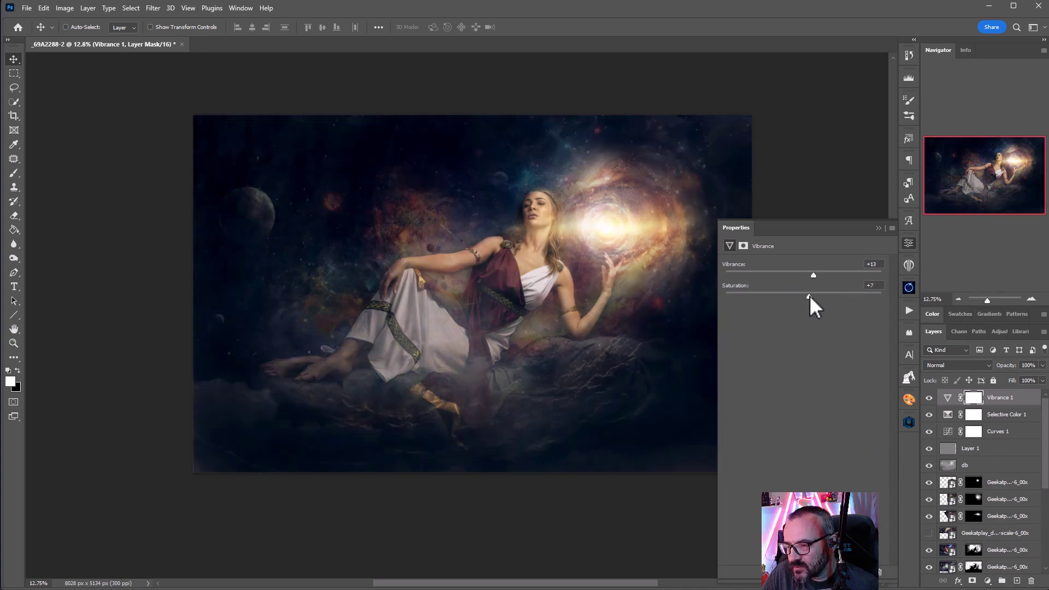
left_click(907, 244)
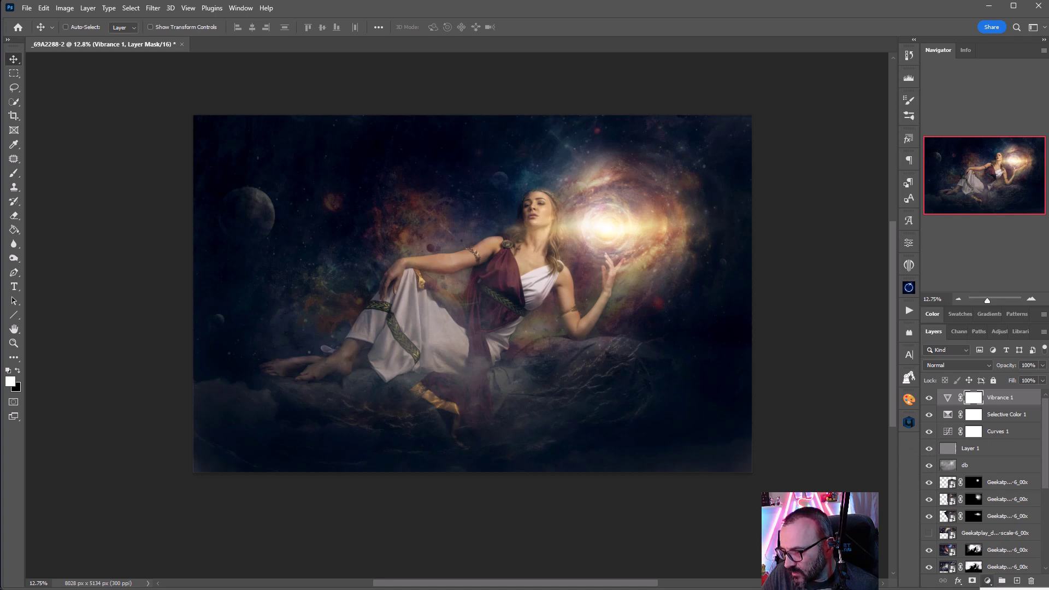
- Add a second Curves adjustment layer above the Vibrance layer and set its blend mode to Luminosity
key("ctrl+m")
left_click(962, 365)
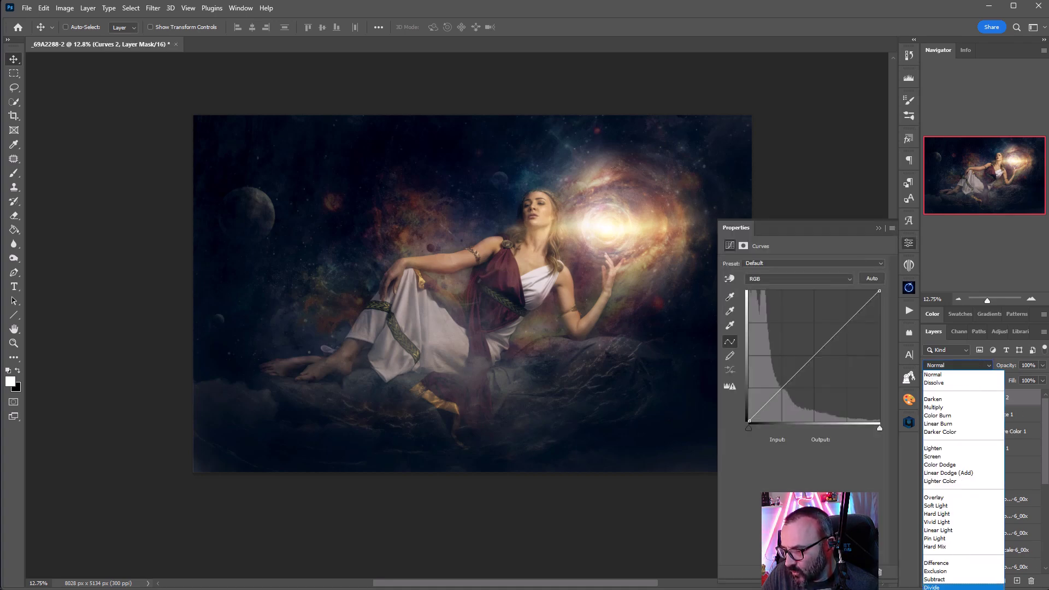
key("Return")
- Shape the RGB curve with a shadow point at input 61, output 51 and a highlight point at input 204, output 208
left_click_drag(759, 412, 758, 415)
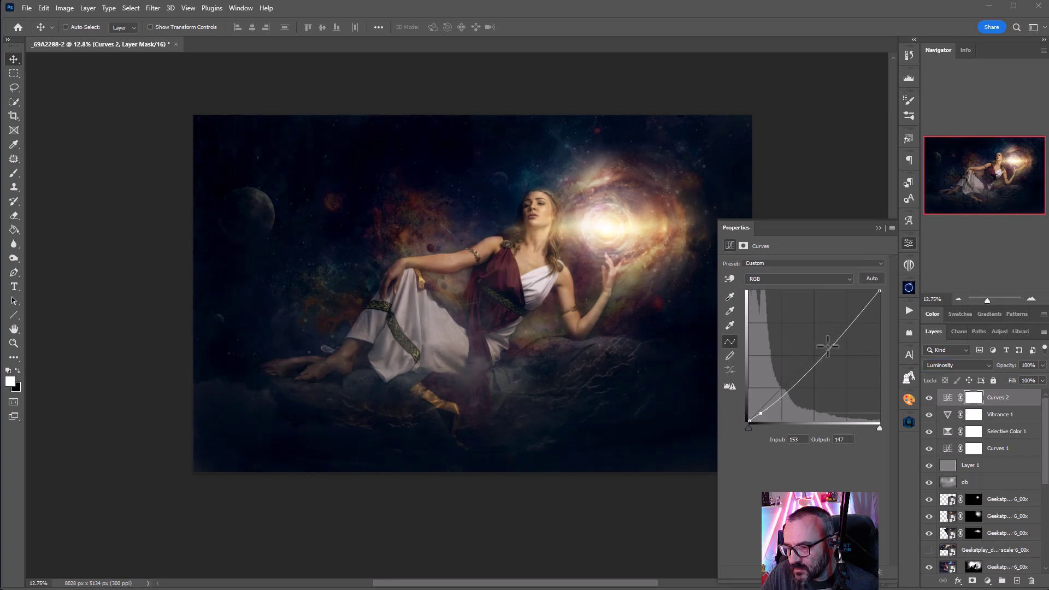
left_click_drag(825, 345, 824, 342)
mouse_move(772, 403)
left_mouse_down()
mouse_move(772, 414)
mouse_move(780, 396)
left_mouse_up()
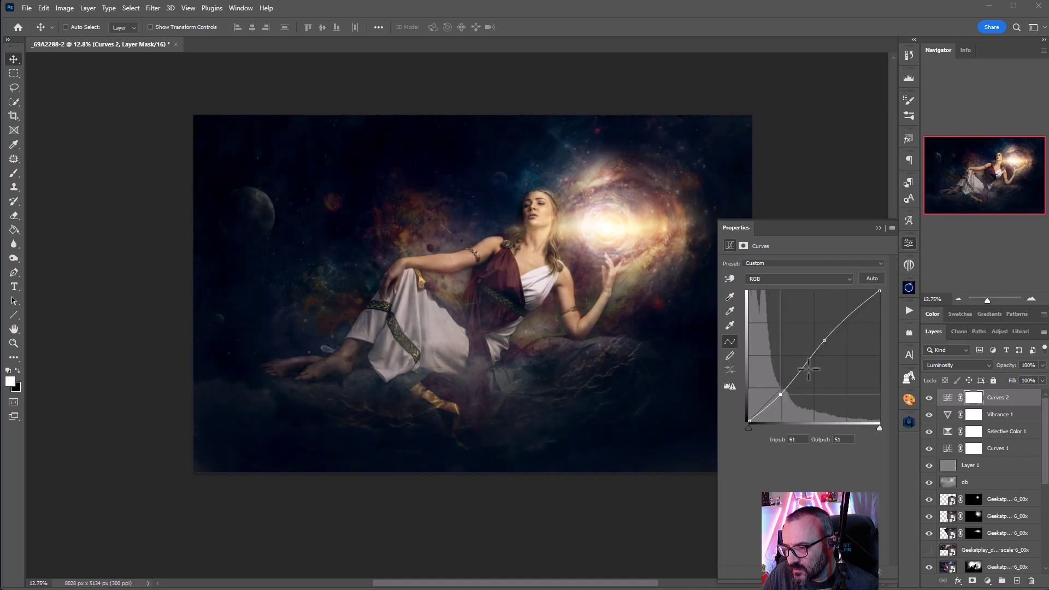
left_click_drag(825, 341, 853, 315)
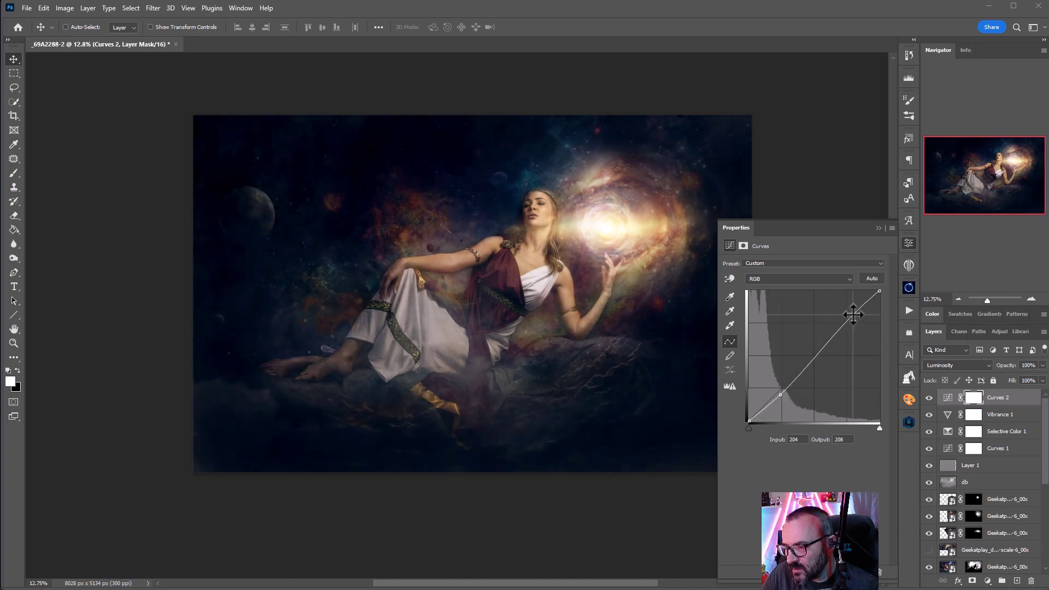
- Compare the image with and without the Curves 2 layer, then close the curve settings
left_click(929, 397)
left_click(929, 397)
left_click(929, 397)
left_click(929, 397)
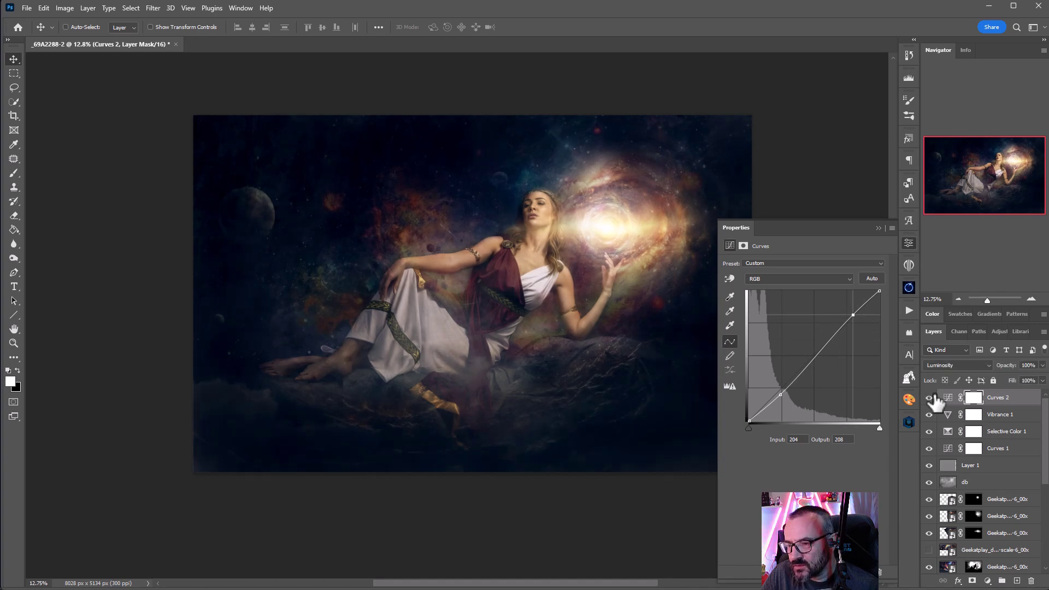
left_click(911, 246)
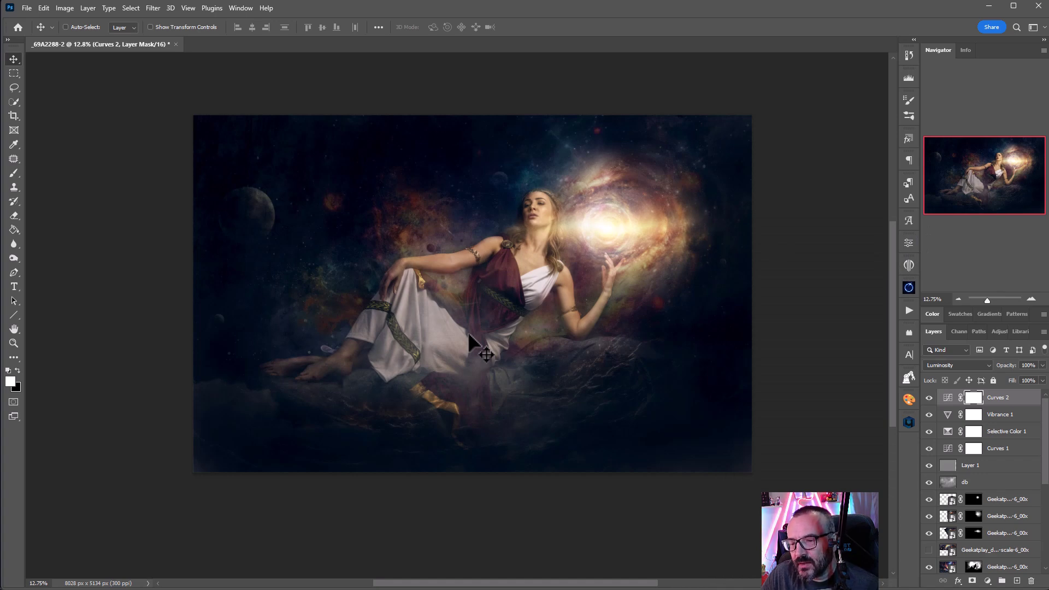
- Group all layers above the Background, from Curves 2 down to heal, and name the group "retouching"
scroll(1026, 459, "down", 2)
scroll(1025, 462, "down", 3)
left_click(996, 548, "shift")
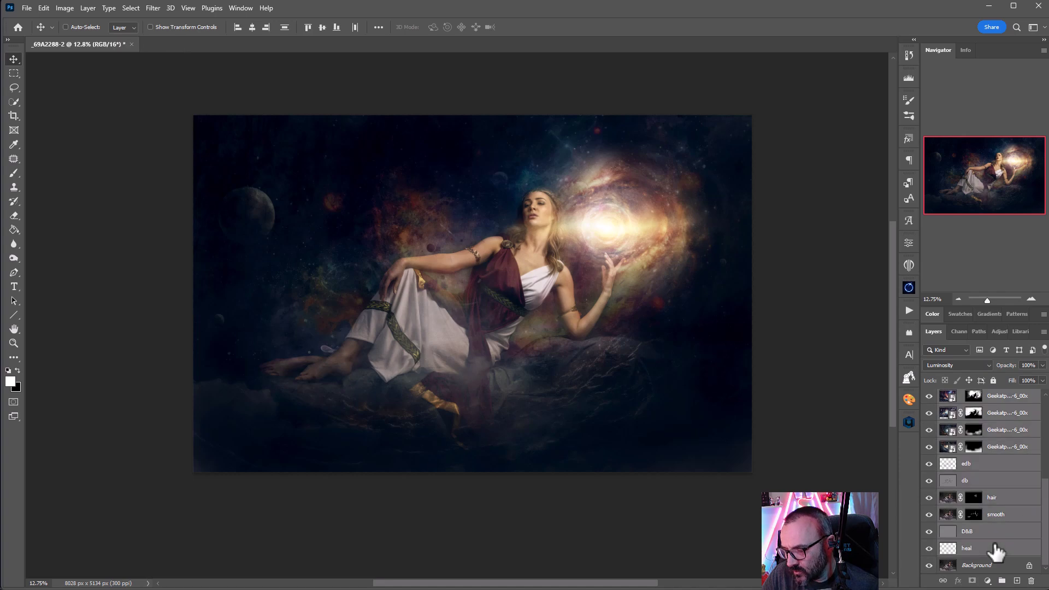
key("ctrl+g")
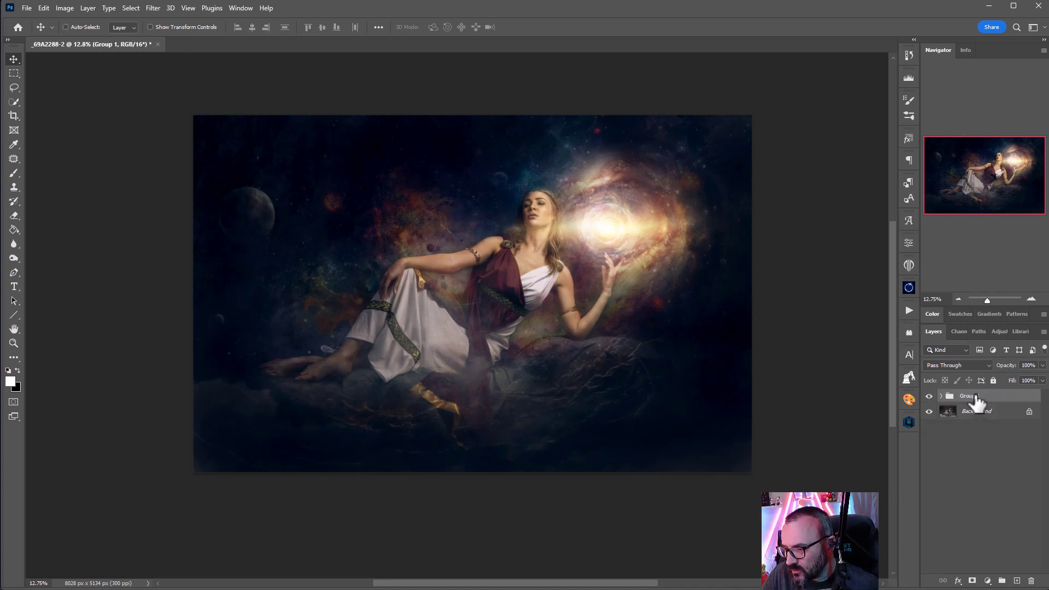
double_click(967, 396)
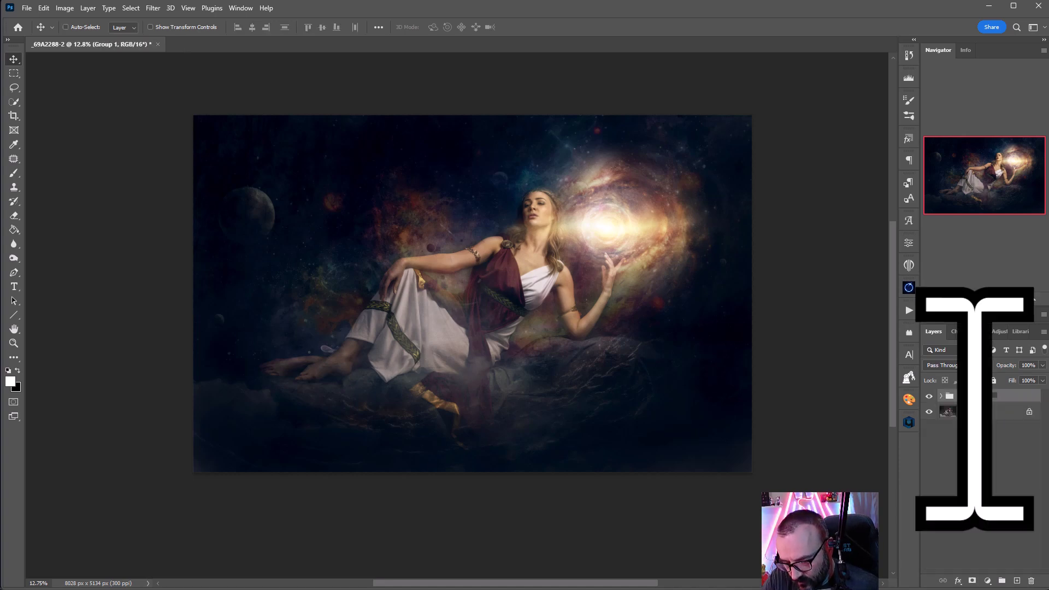
type("retouching")
key("Return")
- Compare the finished composite with the Background photo by toggling the retouching group, and check the original raw file in Adobe Bridge
left_click(929, 395)
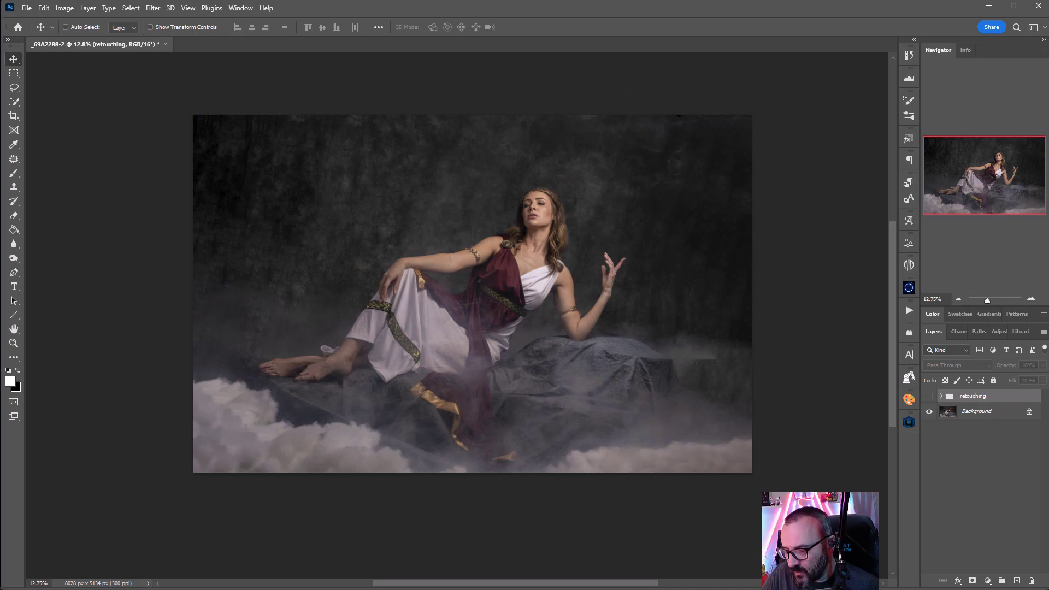
key("alt+Tab")
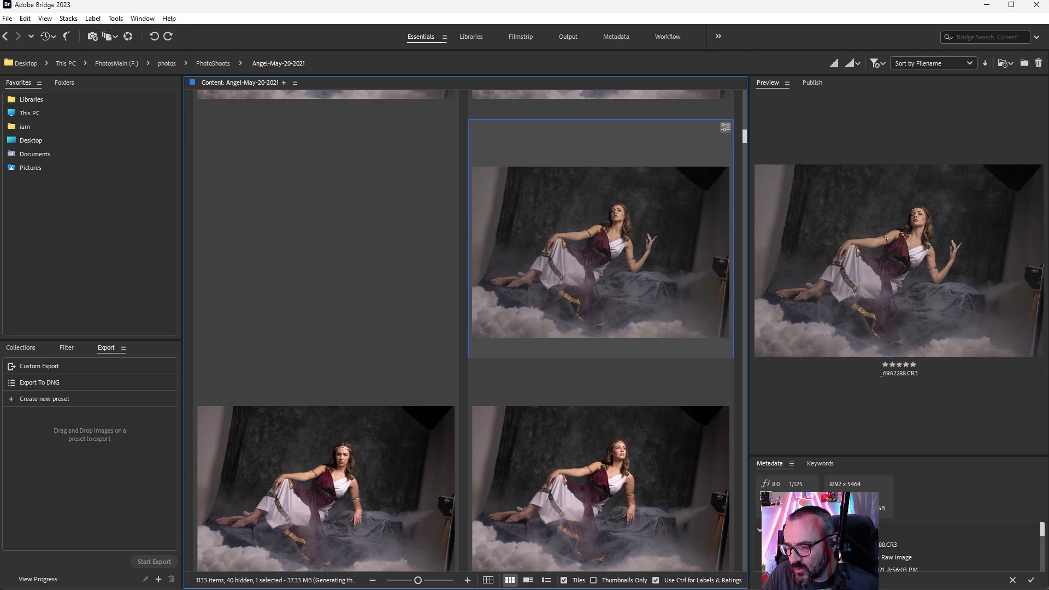
key("alt+Tab")
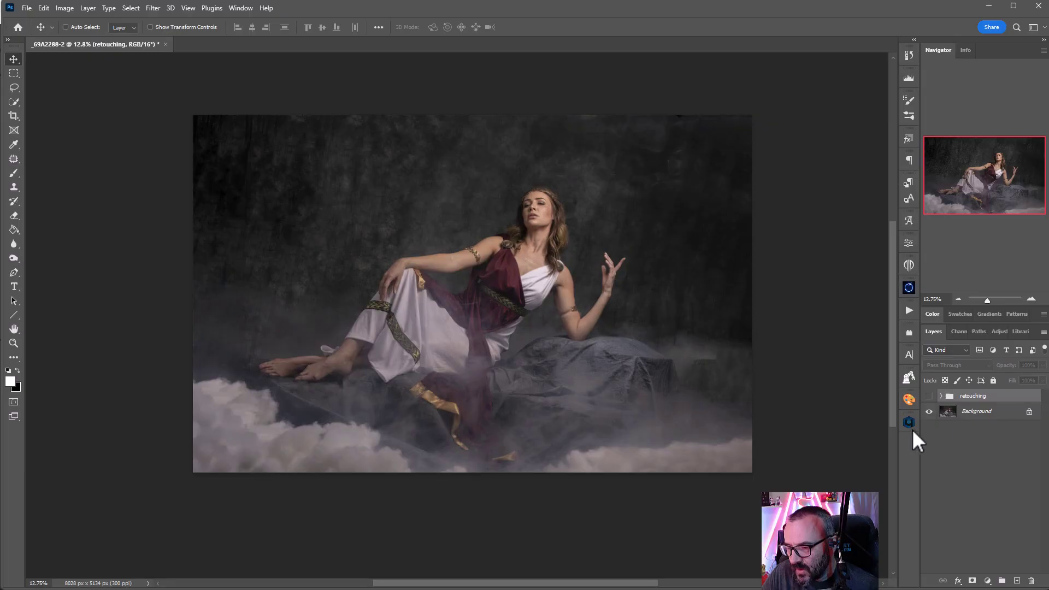
left_click(930, 396)
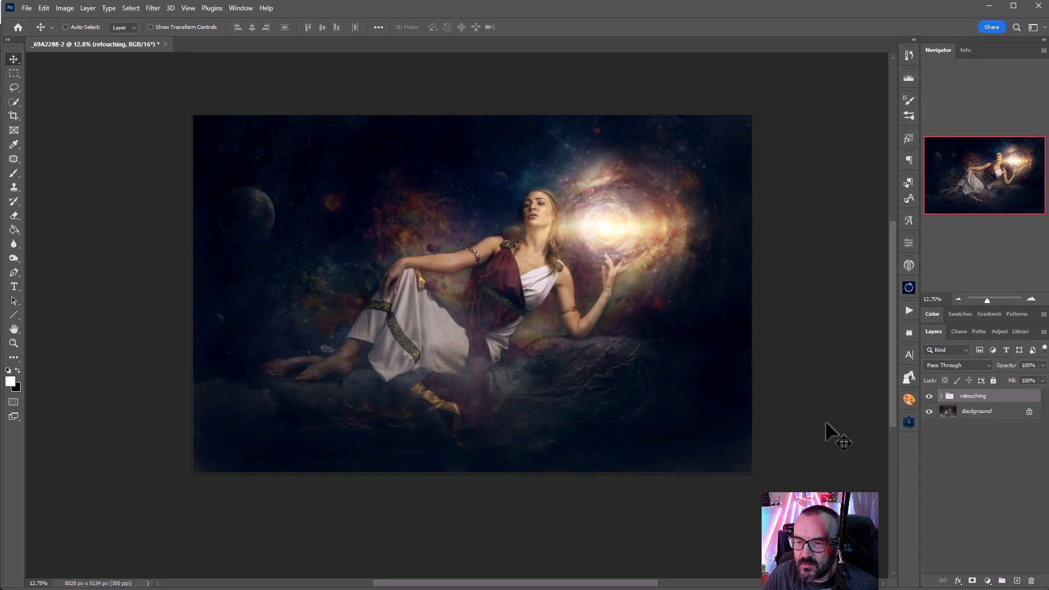